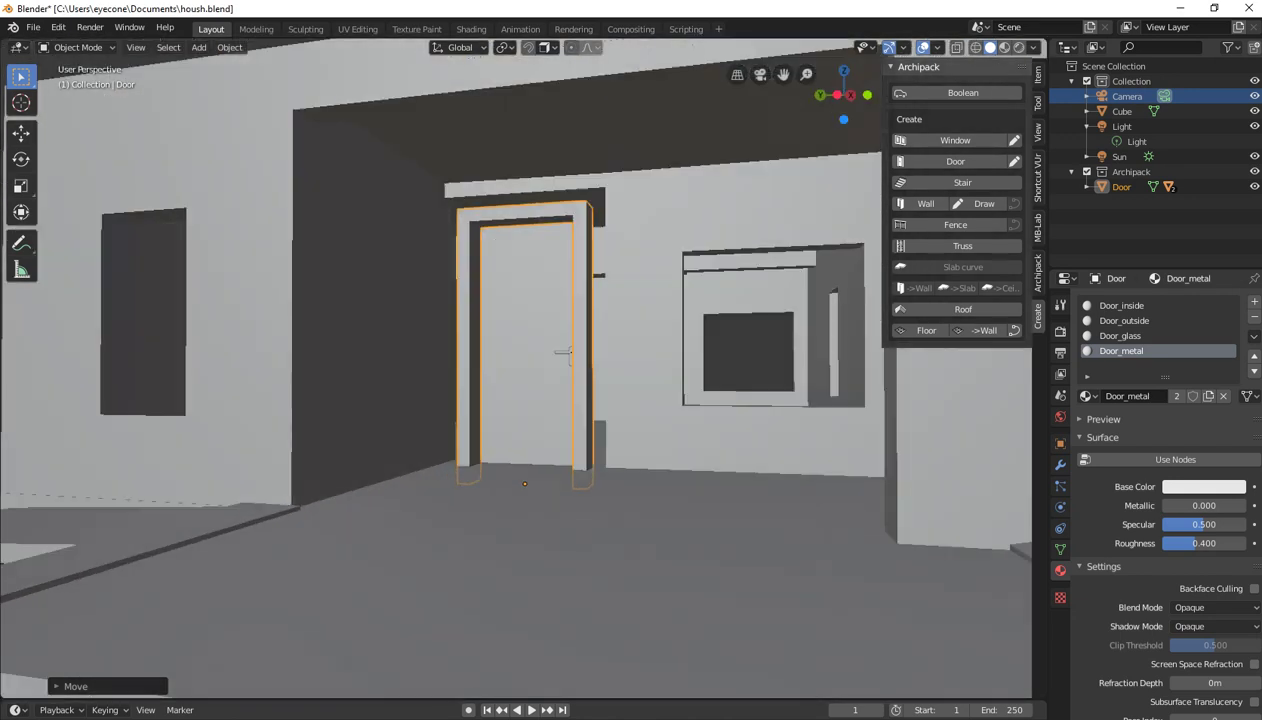
Inspect the door from the numpad orthographic side, back and underside views
key(KP_3)
key(KP_4)
key(KP_4)
key(KP_4)
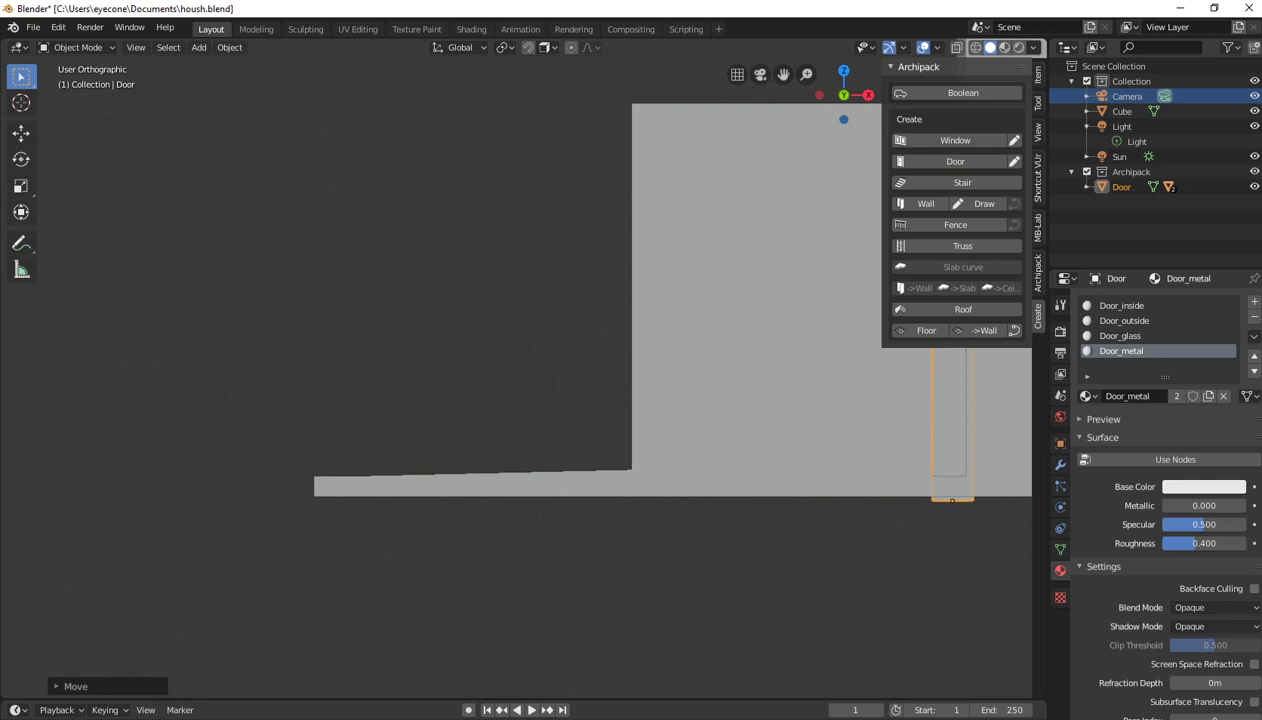
key(KP_3)
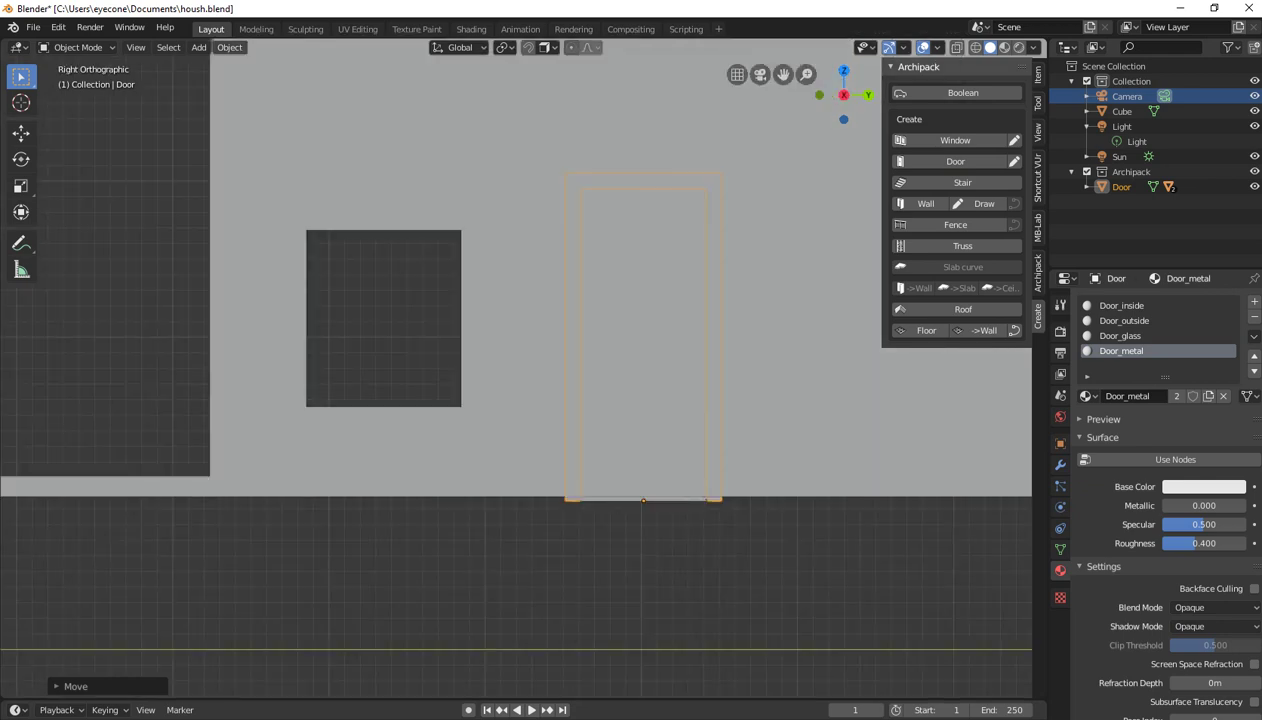
key(KP_8)
key(KP_4)
key(KP_6)
key(KP_2)
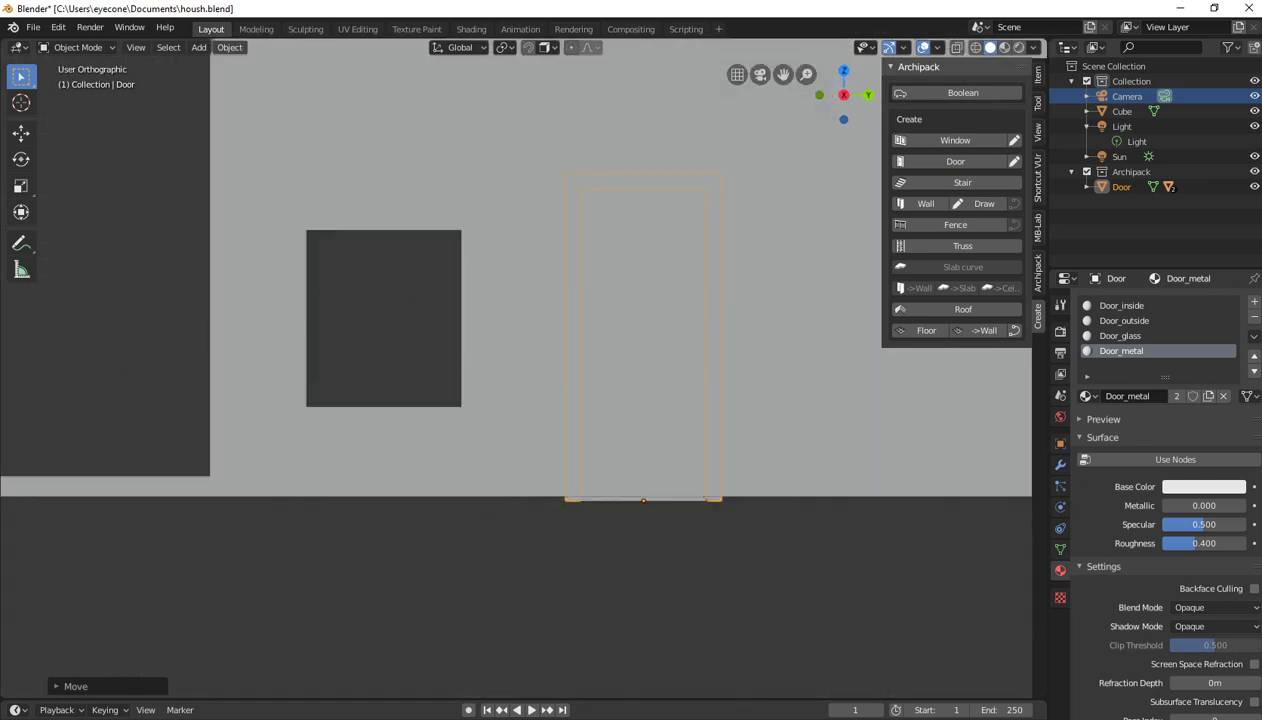
drag(209, 300, 233, 300)
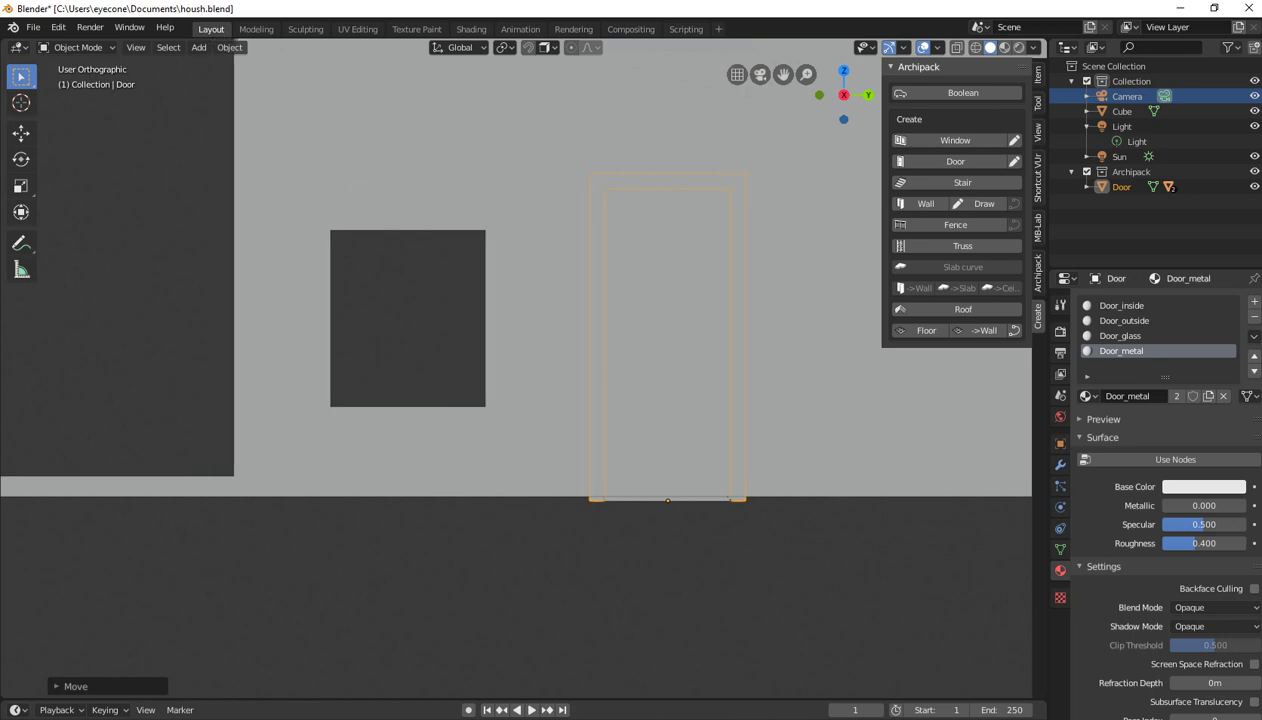
key(ctrl+KP_6)
key(ctrl+KP_7)
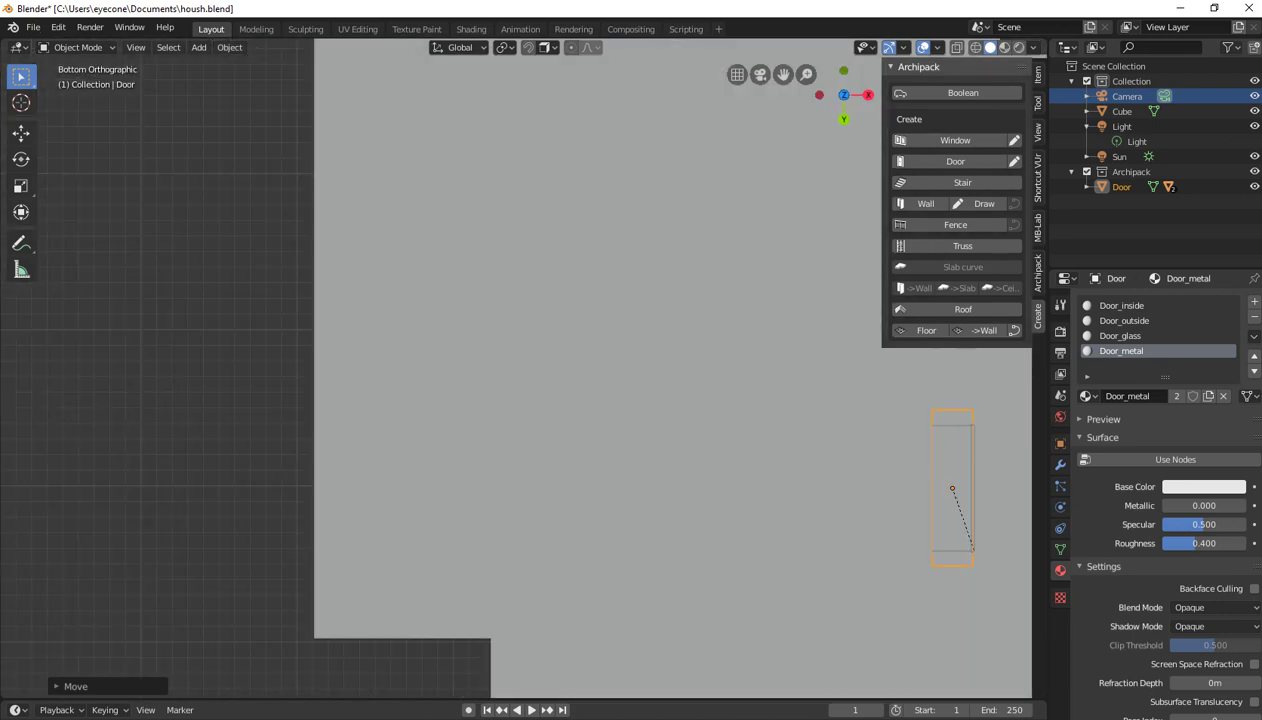
key(ctrl+KP_8)
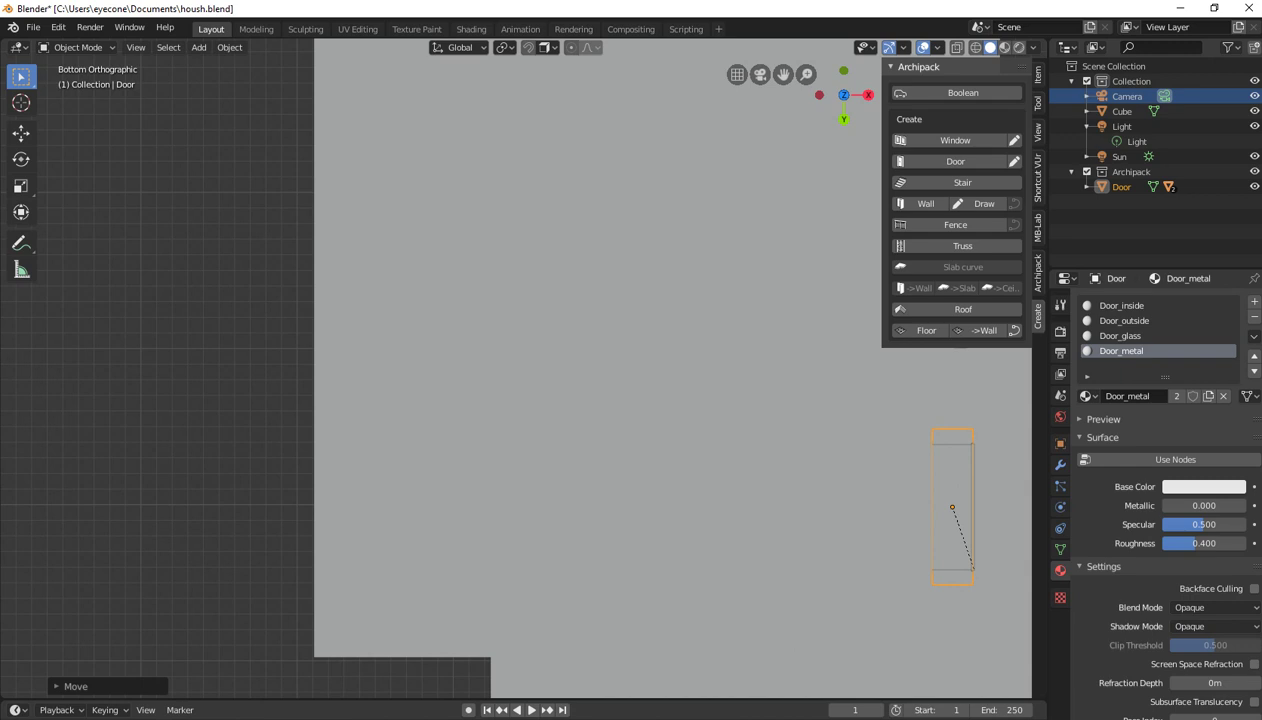
key(ctrl+KP_1)
key(ctrl+KP_2)
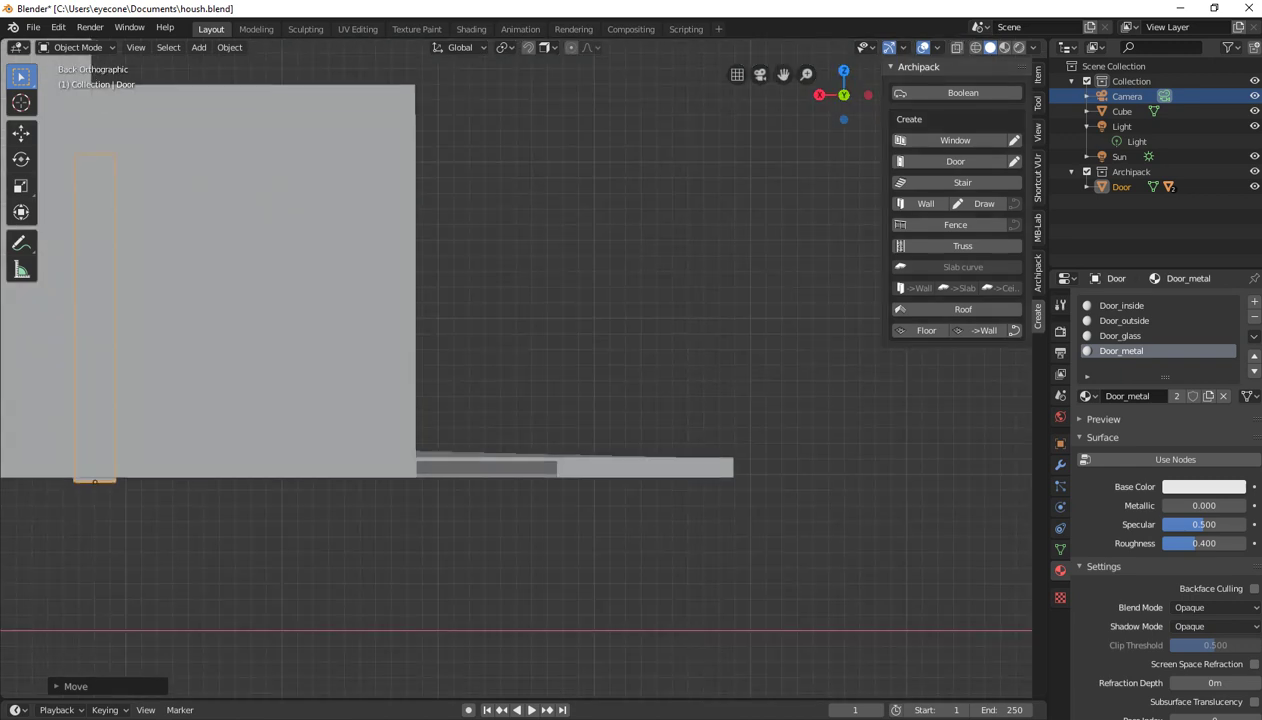
key(ctrl+KP_3)
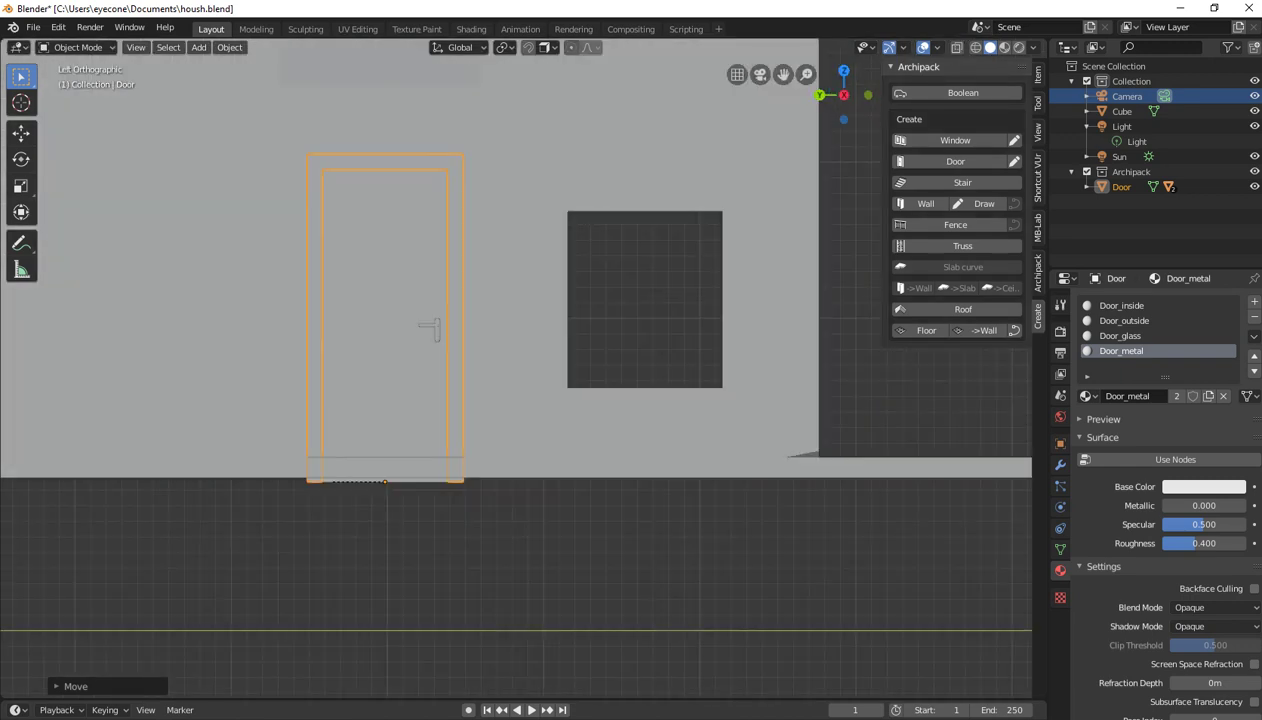
In wireframe, slide the door along Y into the doorway, then return to solid shading
key(shift+z)
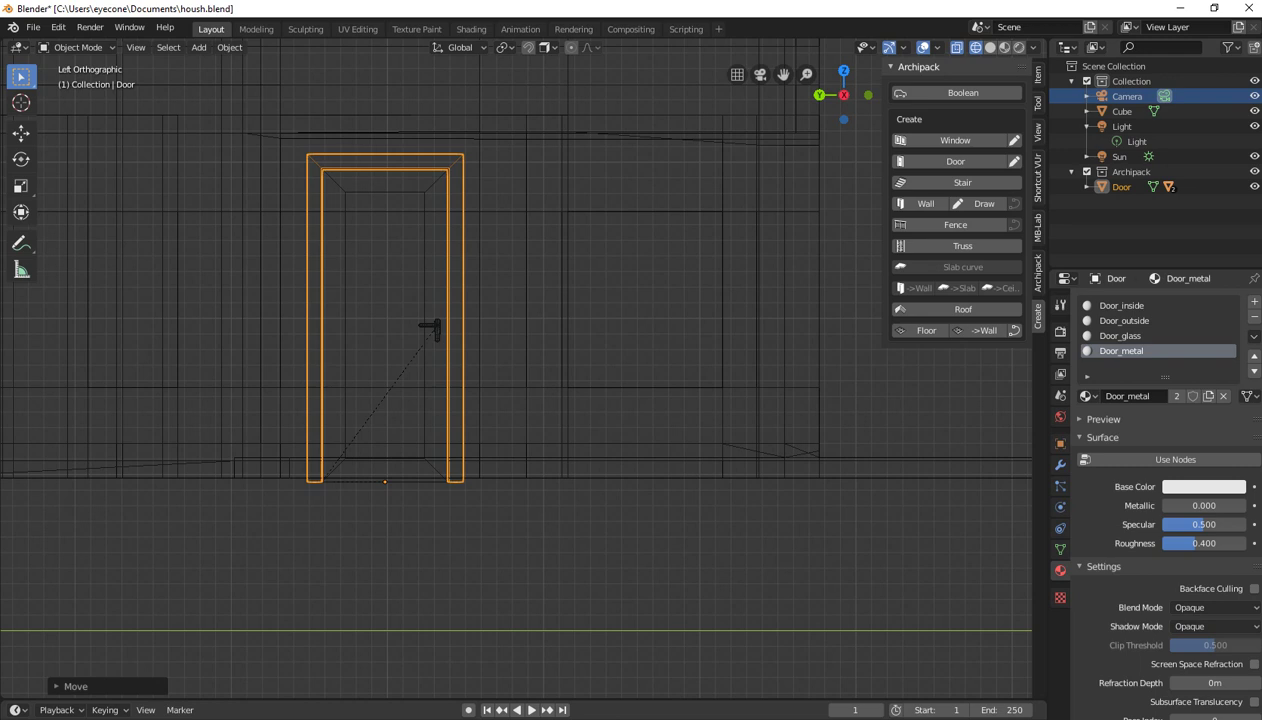
key(g)
key(x)
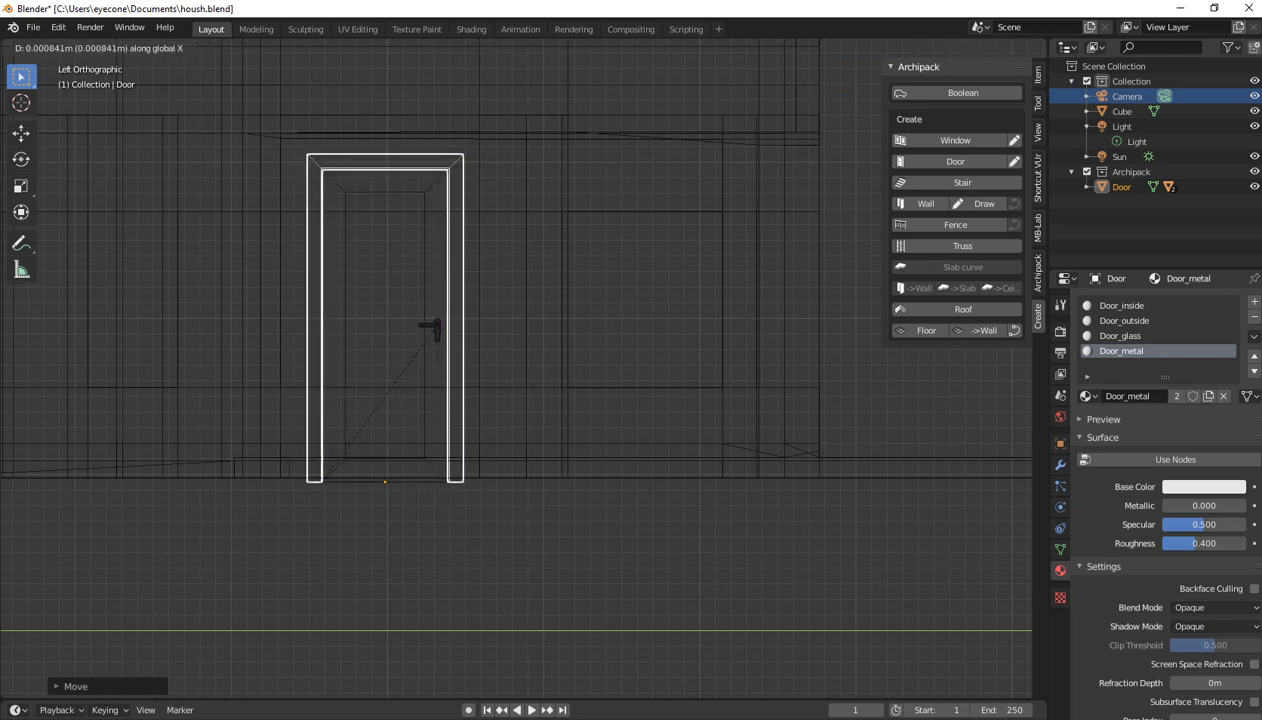
key(y)
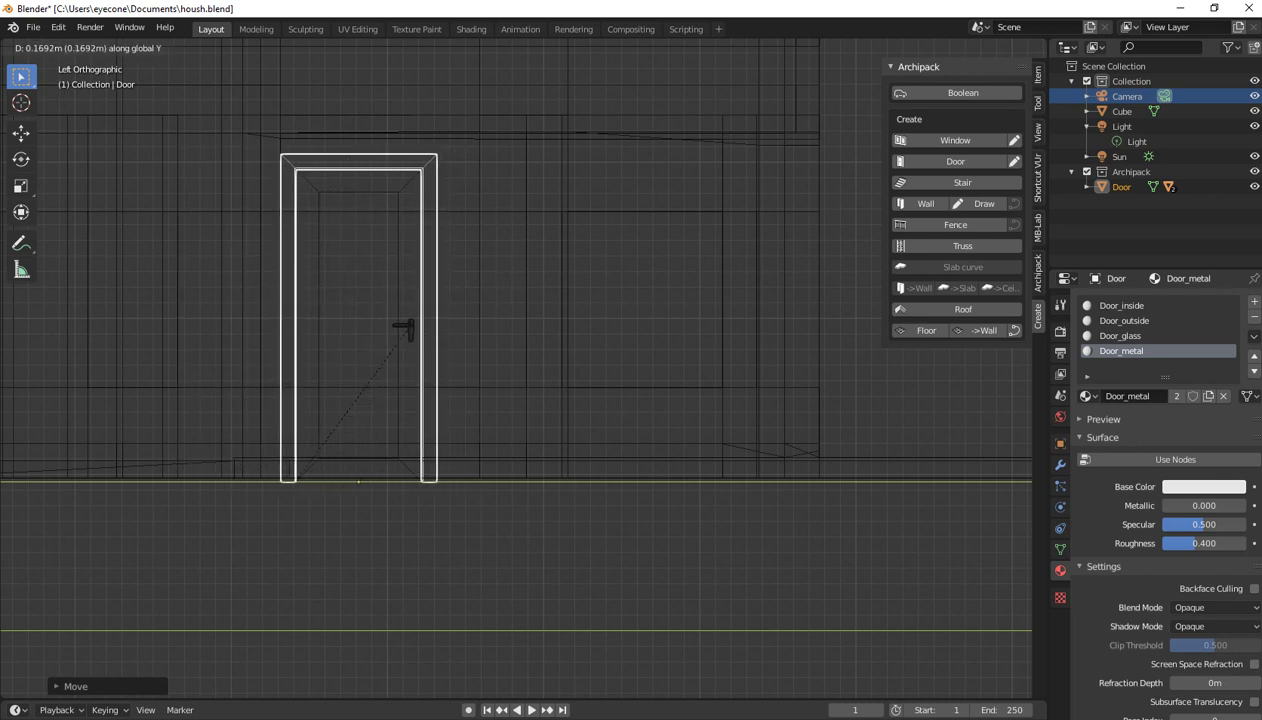
key(Return)
middle_drag(520, 400, 640, 360)
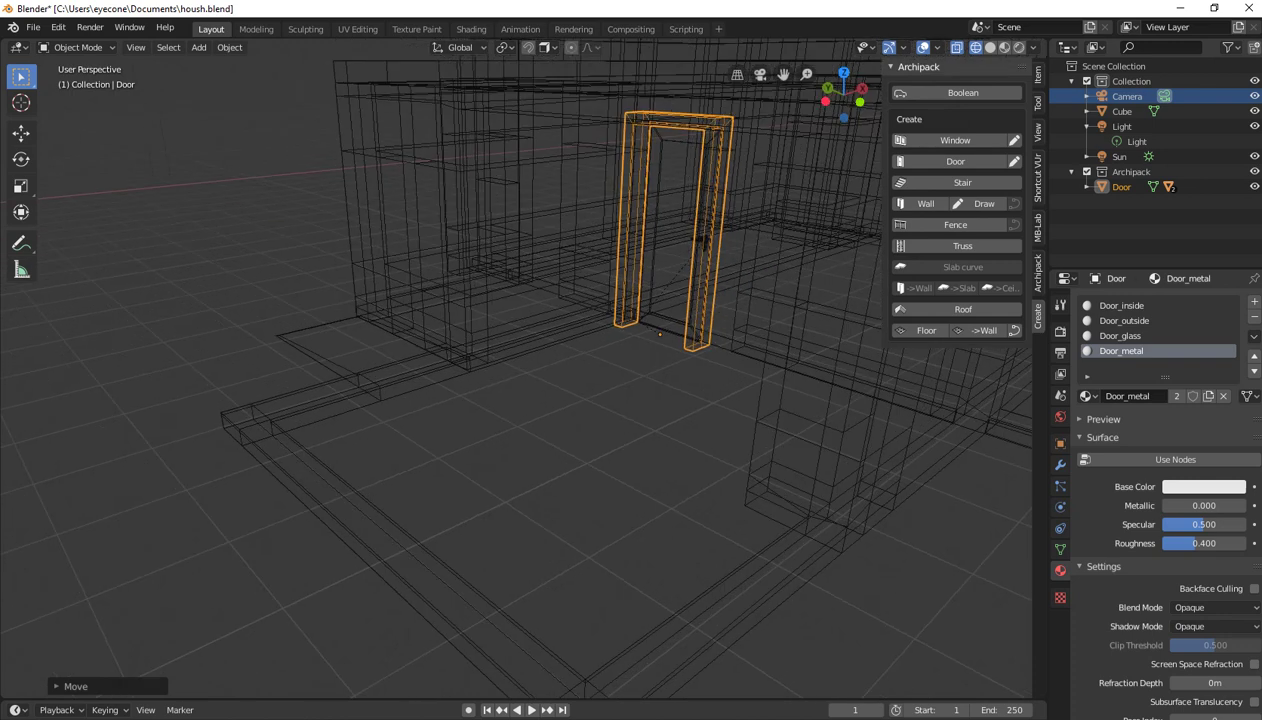
key(shift+z)
mouse_move(516, 400)
middle_down()
mouse_move(506, 386)
mouse_move(485, 471)
middle_up()
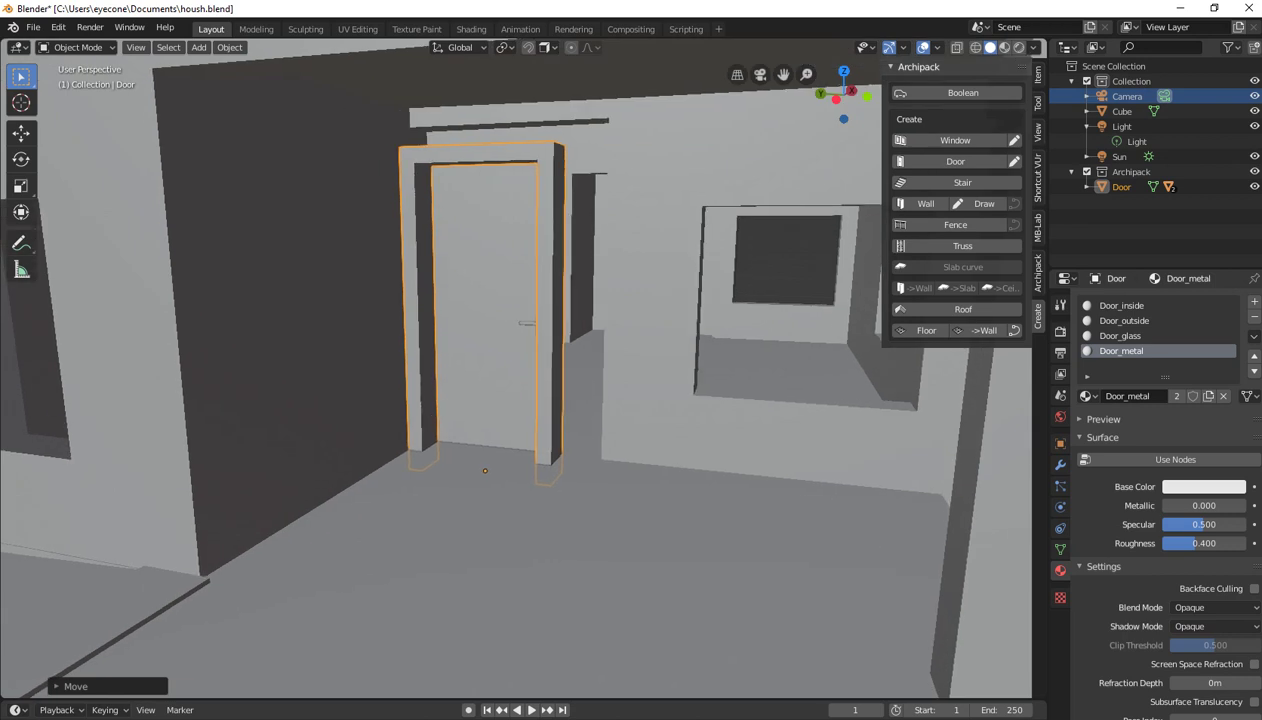
Bring up the Archipack Door panel showing 0.8 m width, 0.2 m depth and 2 m height
click(1037, 75)
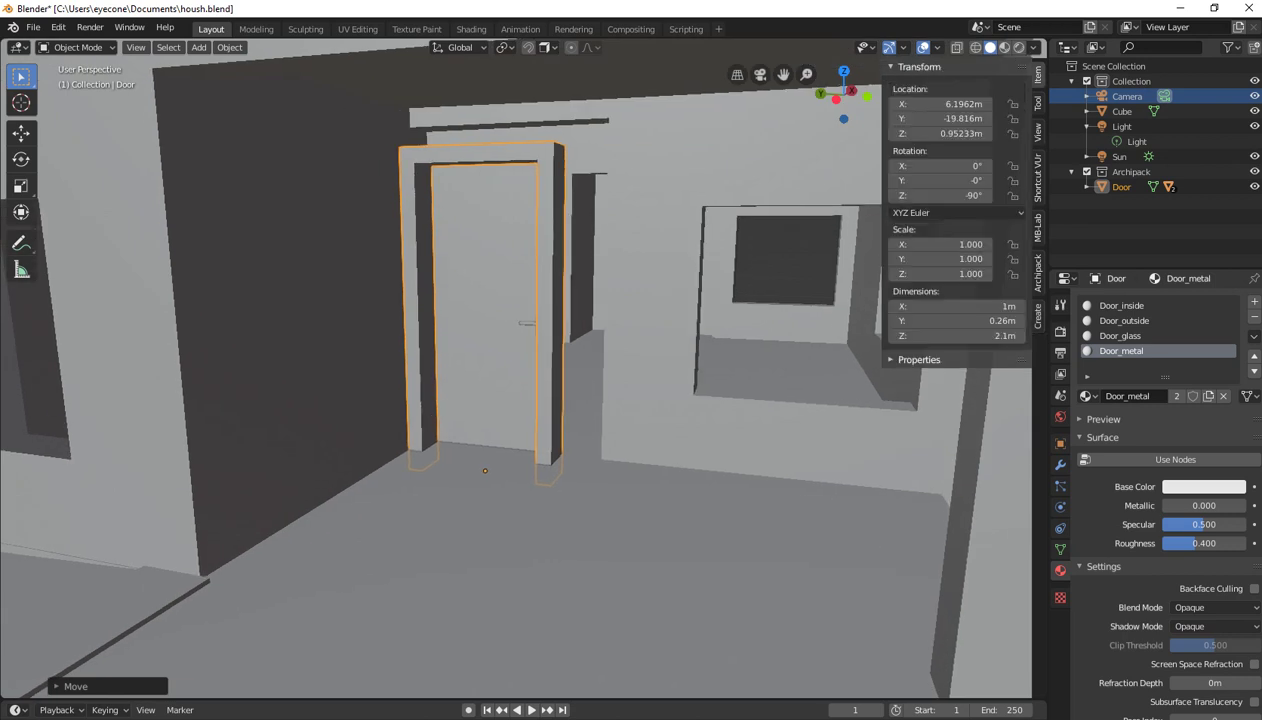
click(1037, 102)
click(1037, 131)
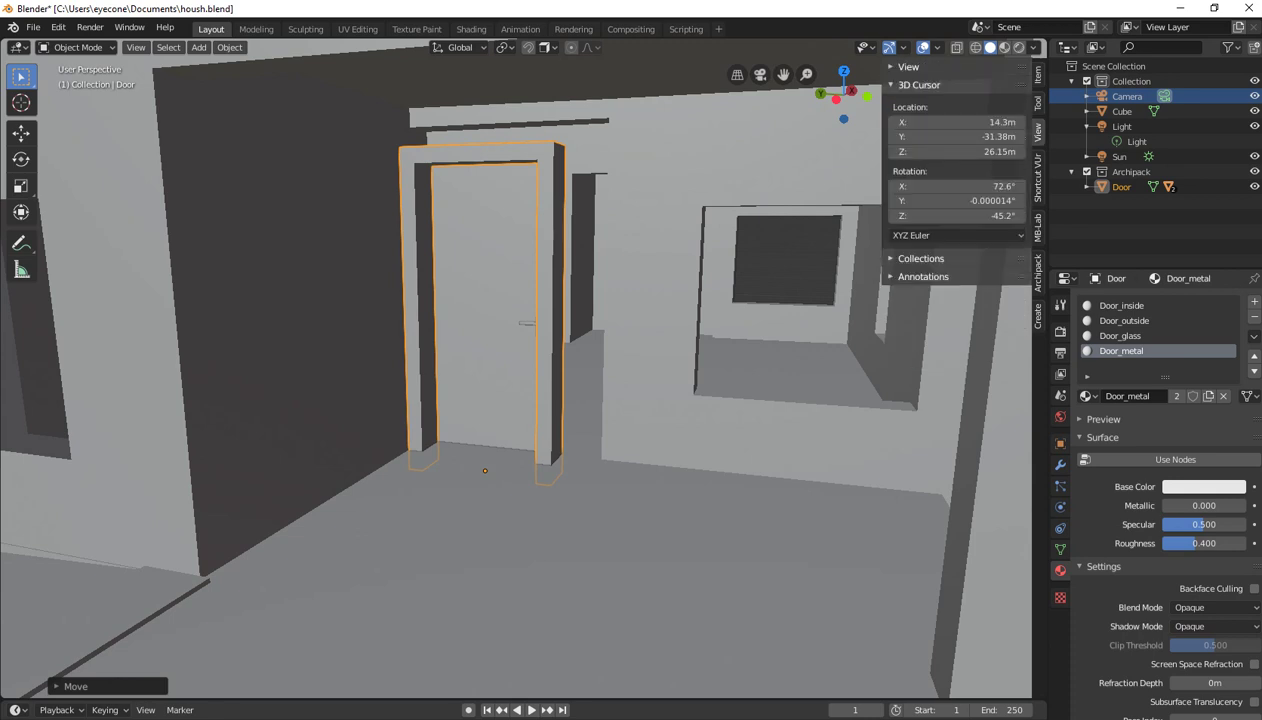
click(1037, 177)
click(1037, 228)
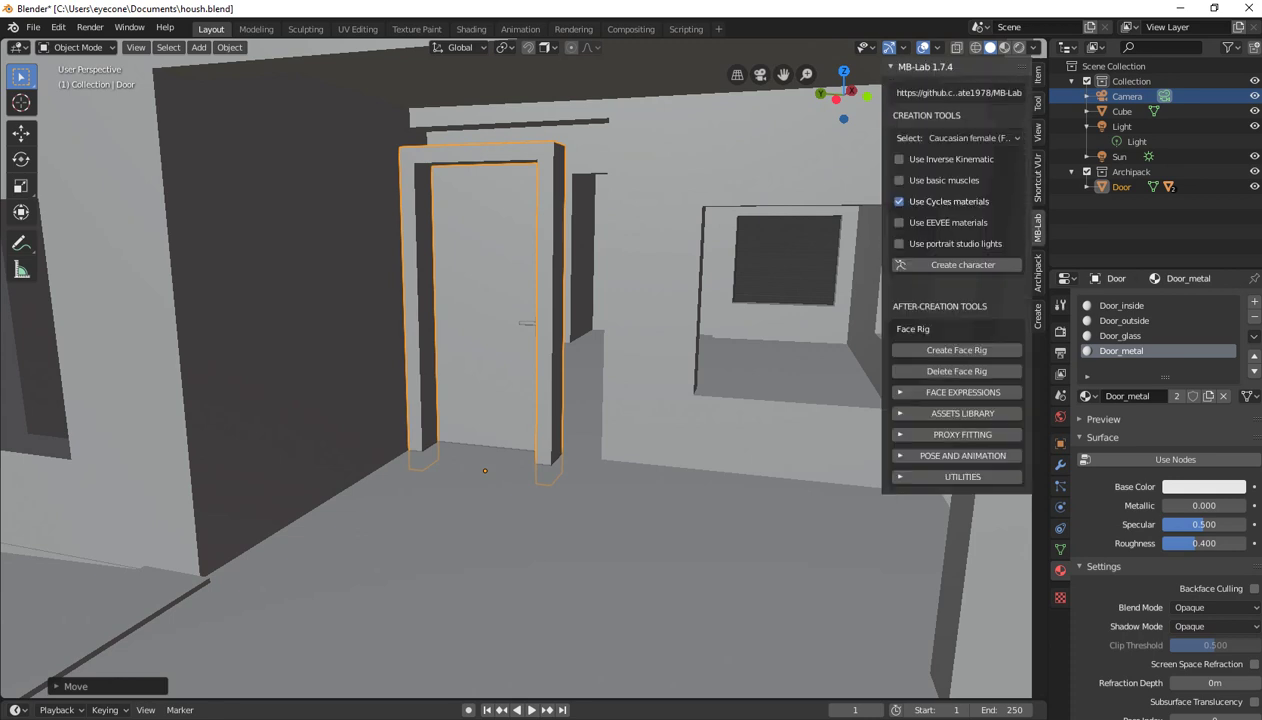
click(1037, 272)
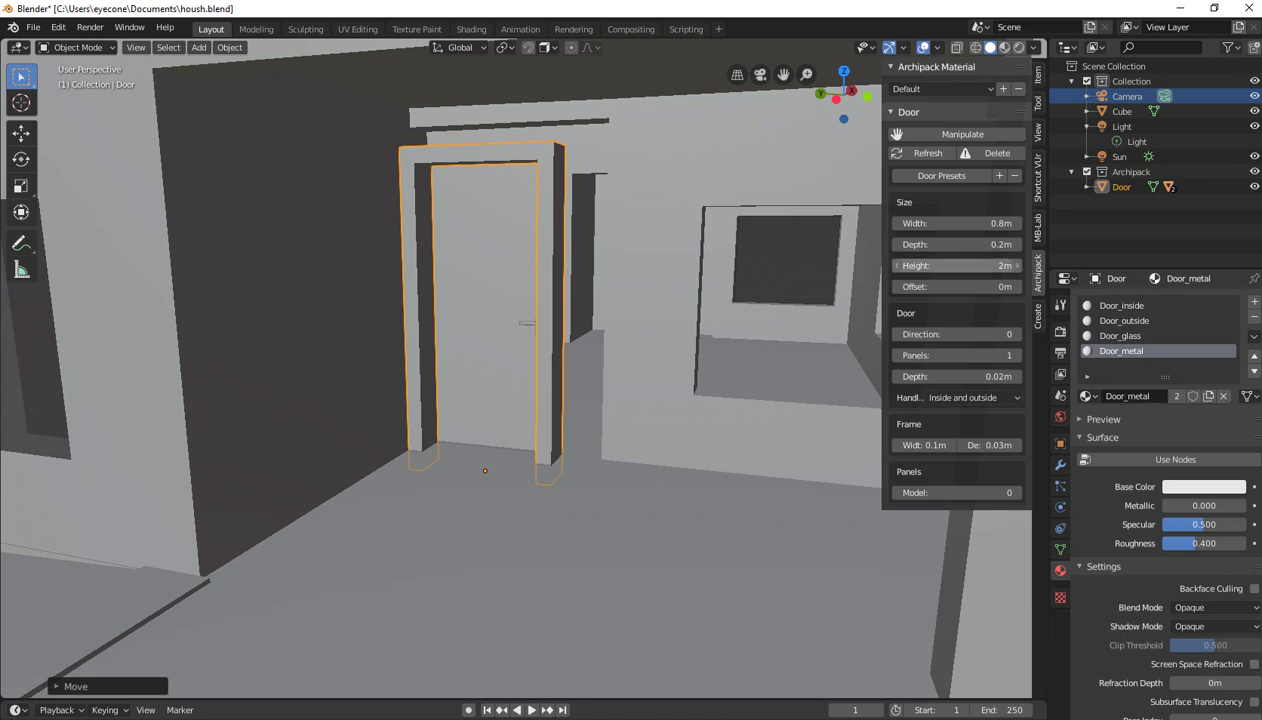
Widen the door to 1 m and slide it along Y into the wall
click(1016, 223)
drag(1016, 223, 1056, 223)
key(g)
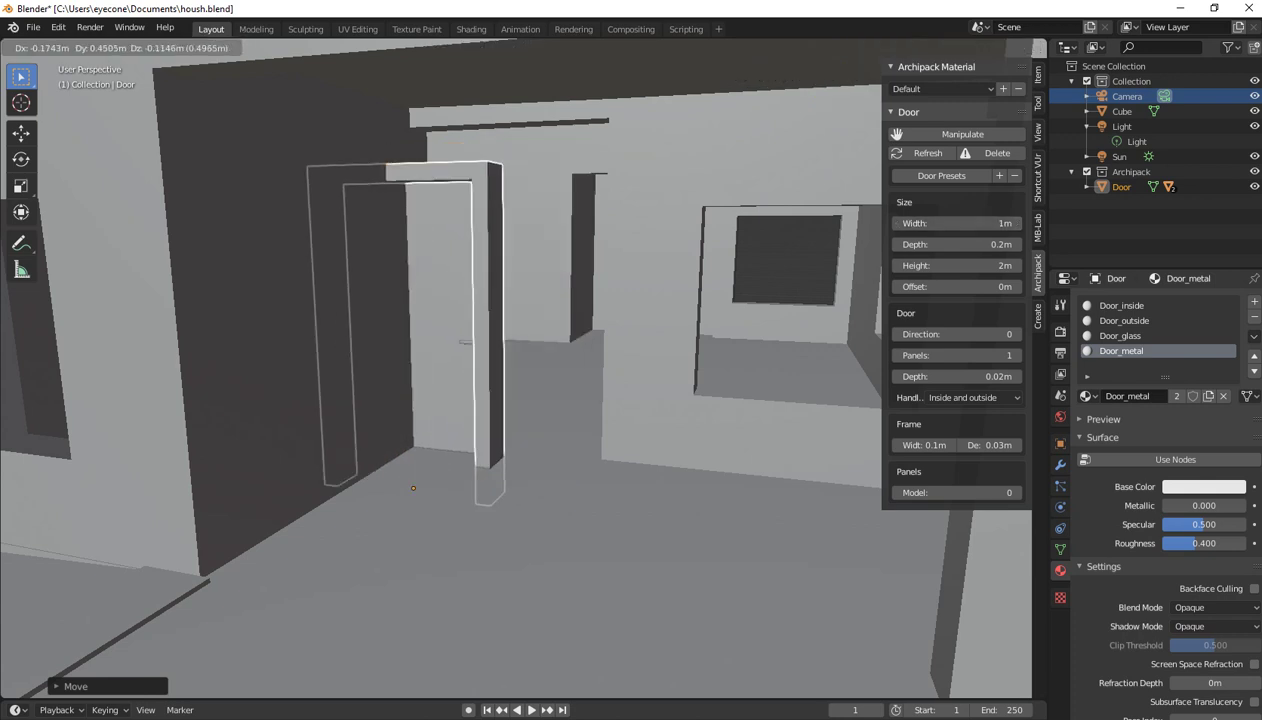
key(y)
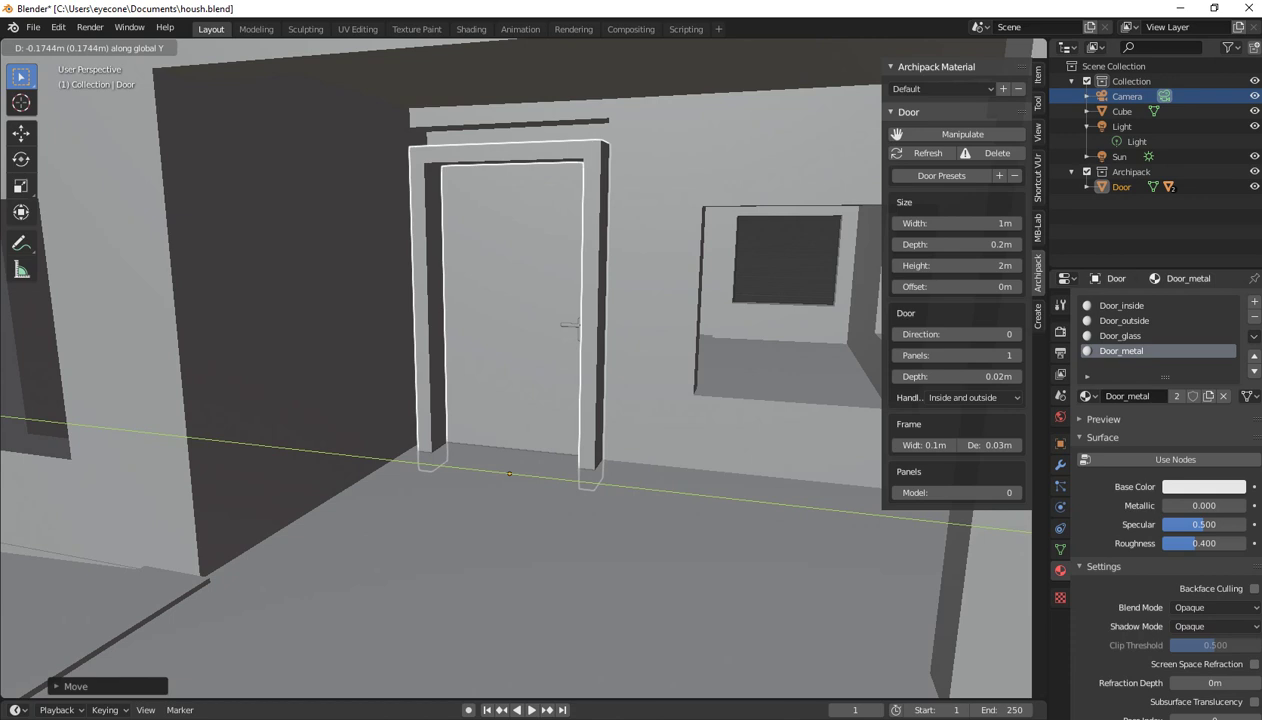
key(Return)
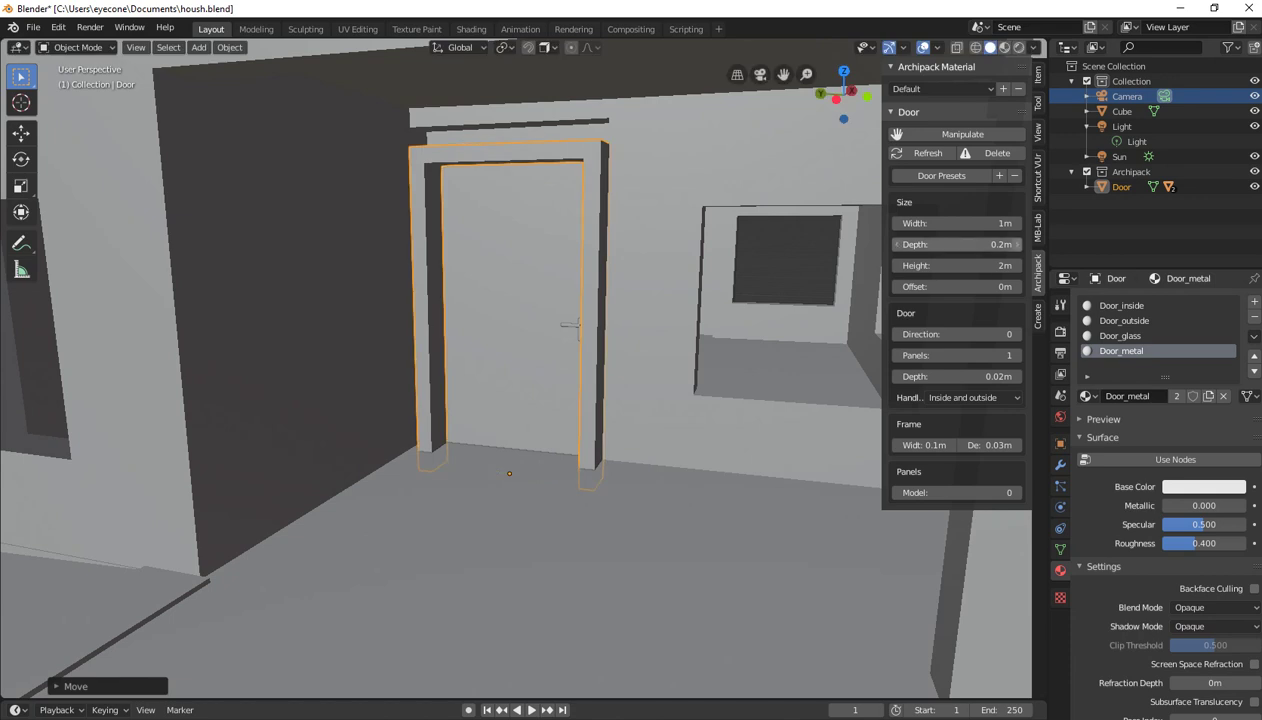
Reduce the door depth to 0.1 m and adjust its height along Z
mouse_move(990, 244)
mouse_down()
mouse_move(1005, 244)
mouse_move(980, 244)
mouse_up()
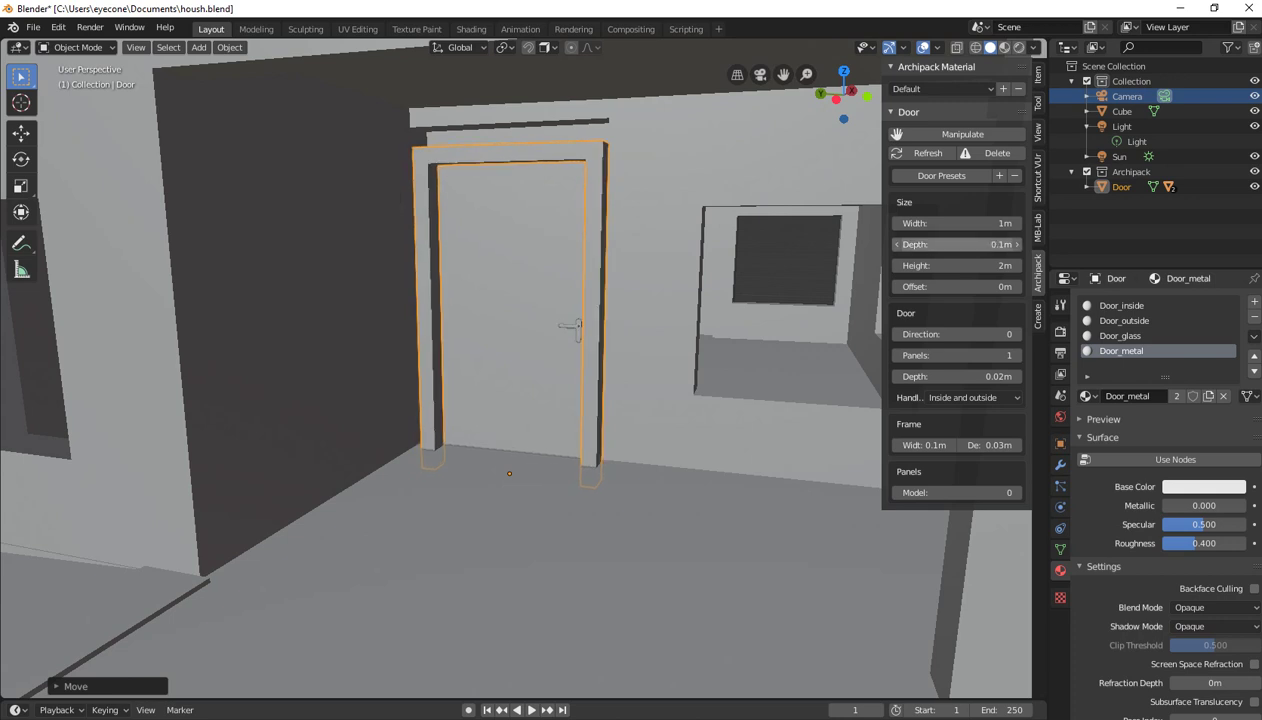
mouse_move(990, 223)
mouse_down()
mouse_move(975, 223)
mouse_move(992, 223)
mouse_up()
key(w)
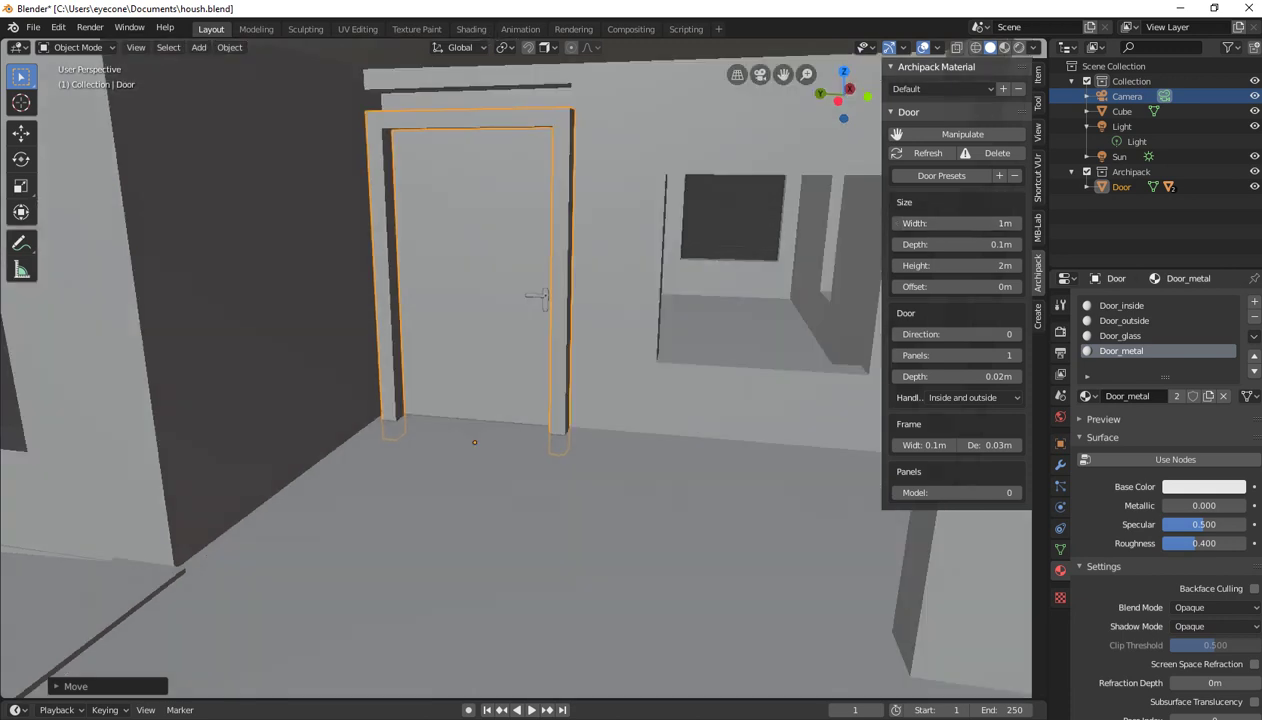
key(s)
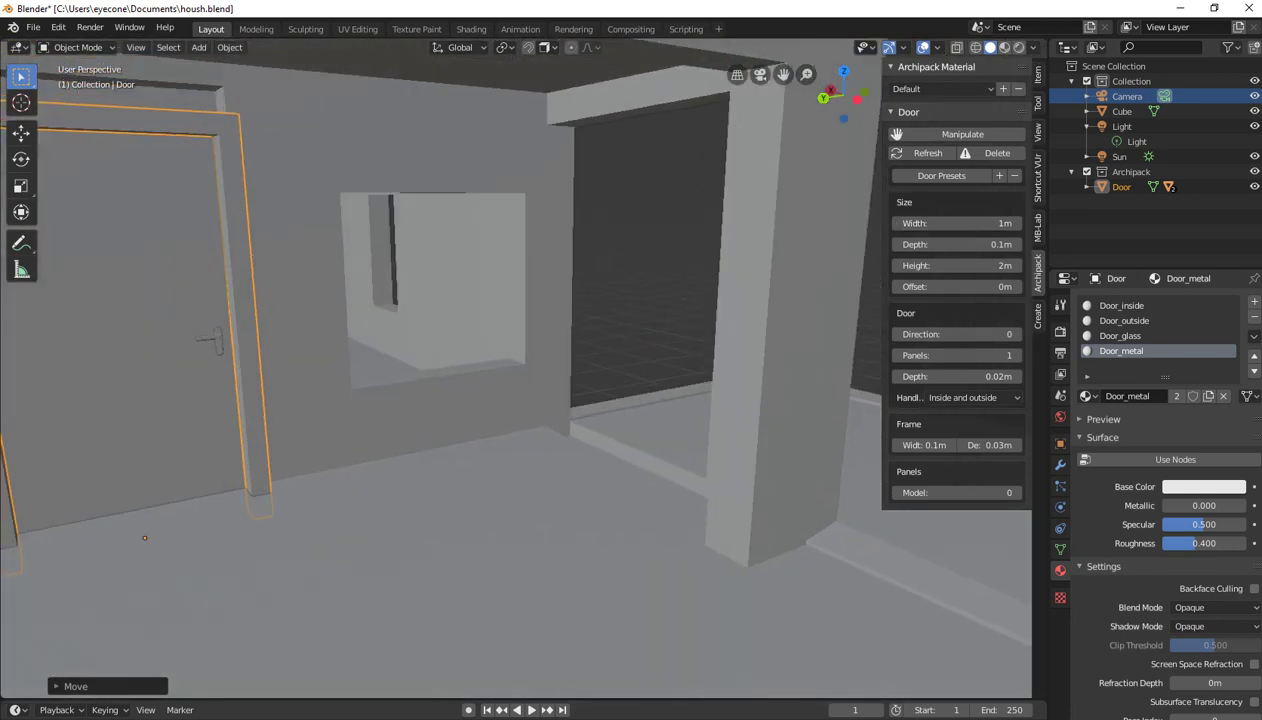
key(w)
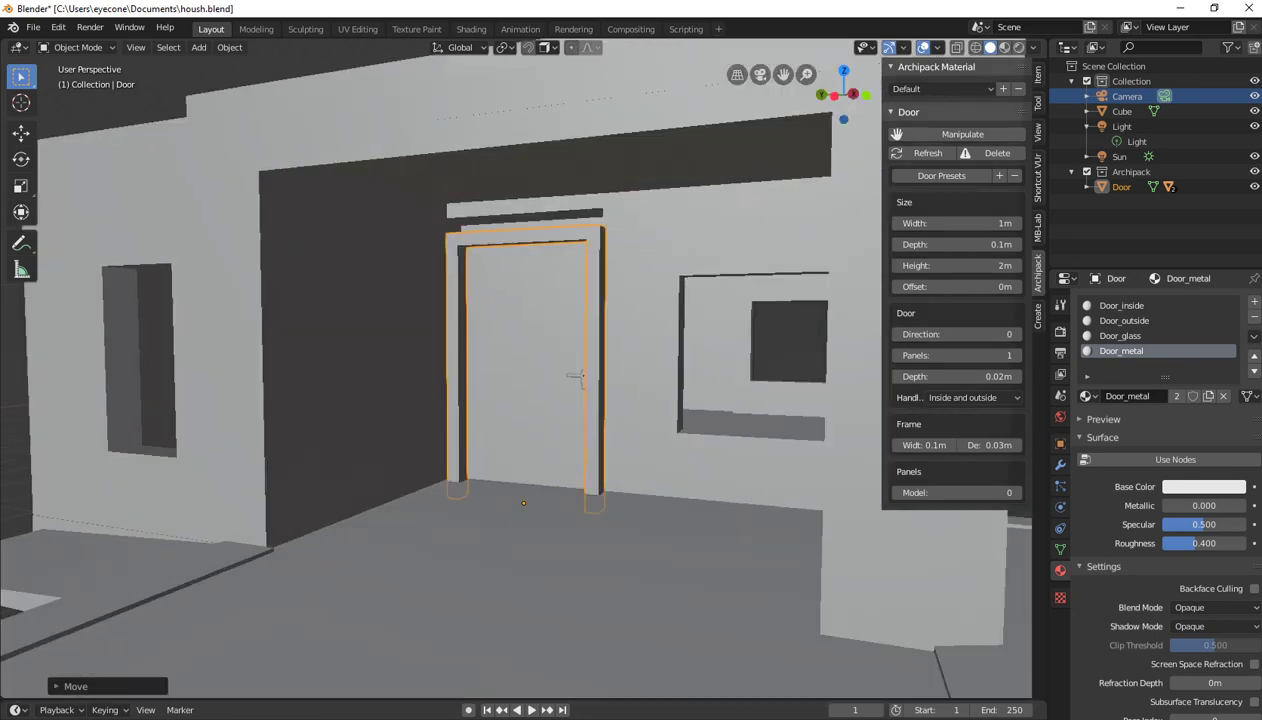
key(w)
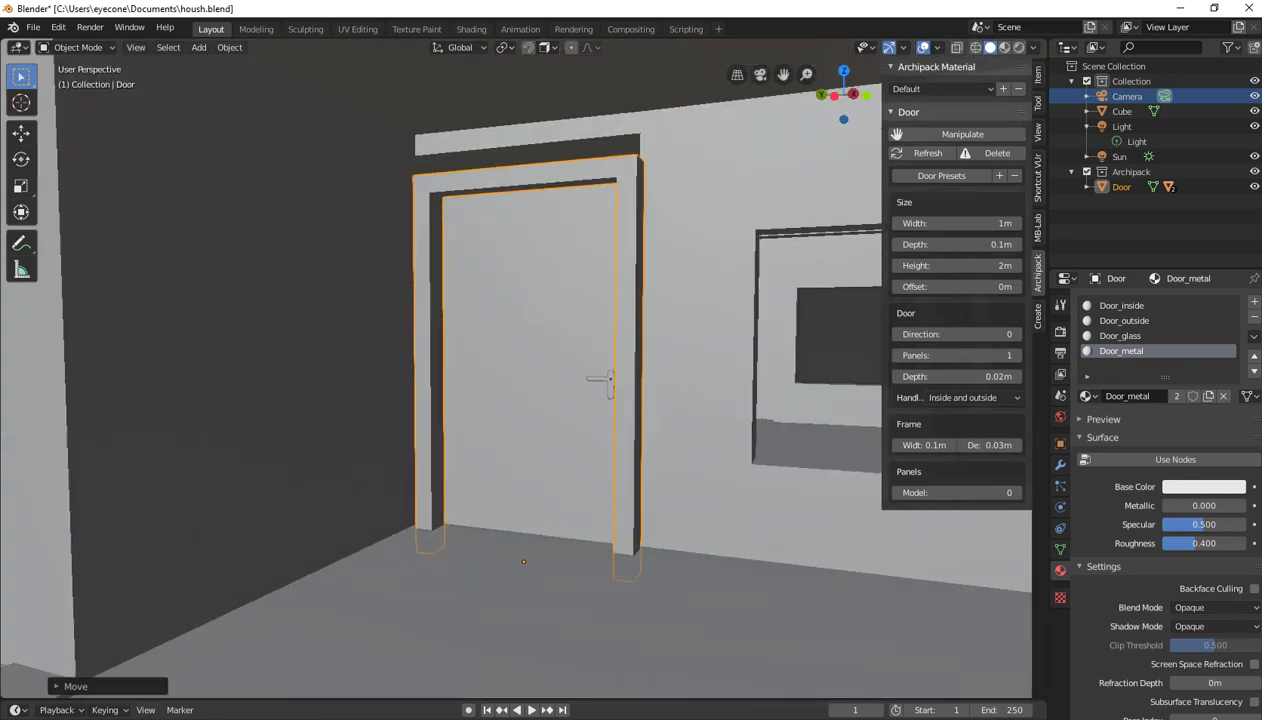
key(g)
key(z)
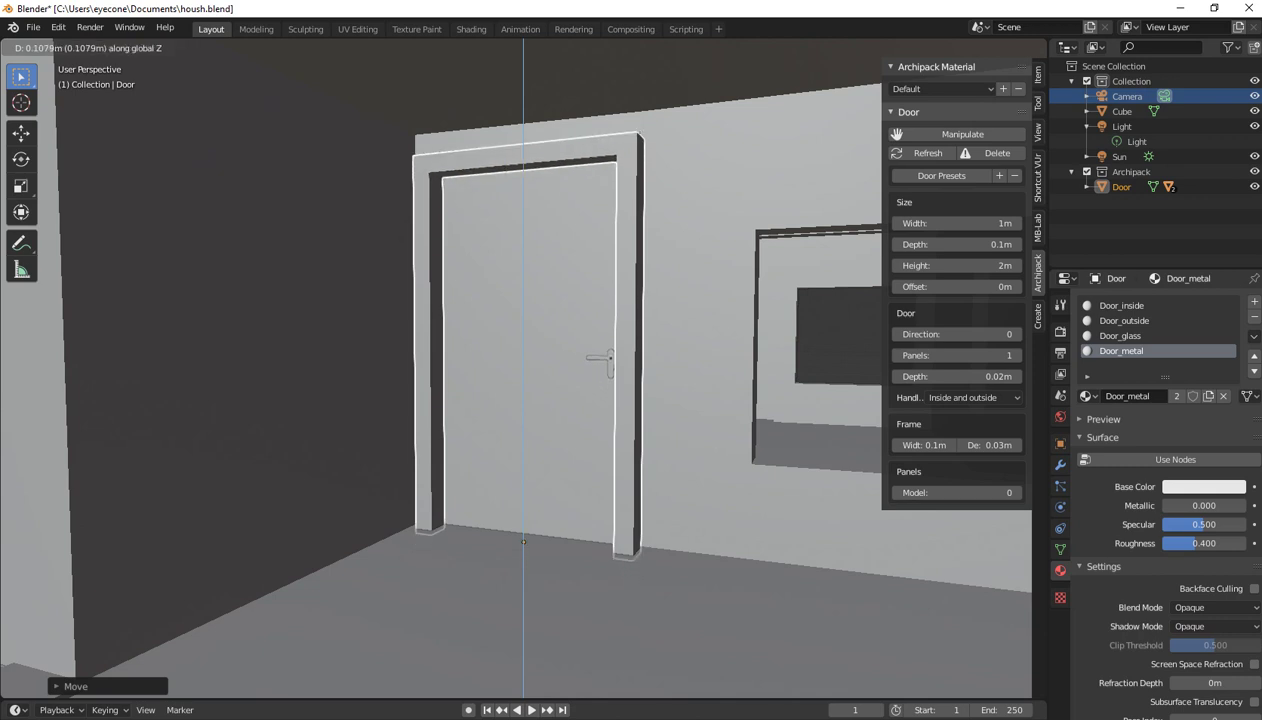
key(Return)
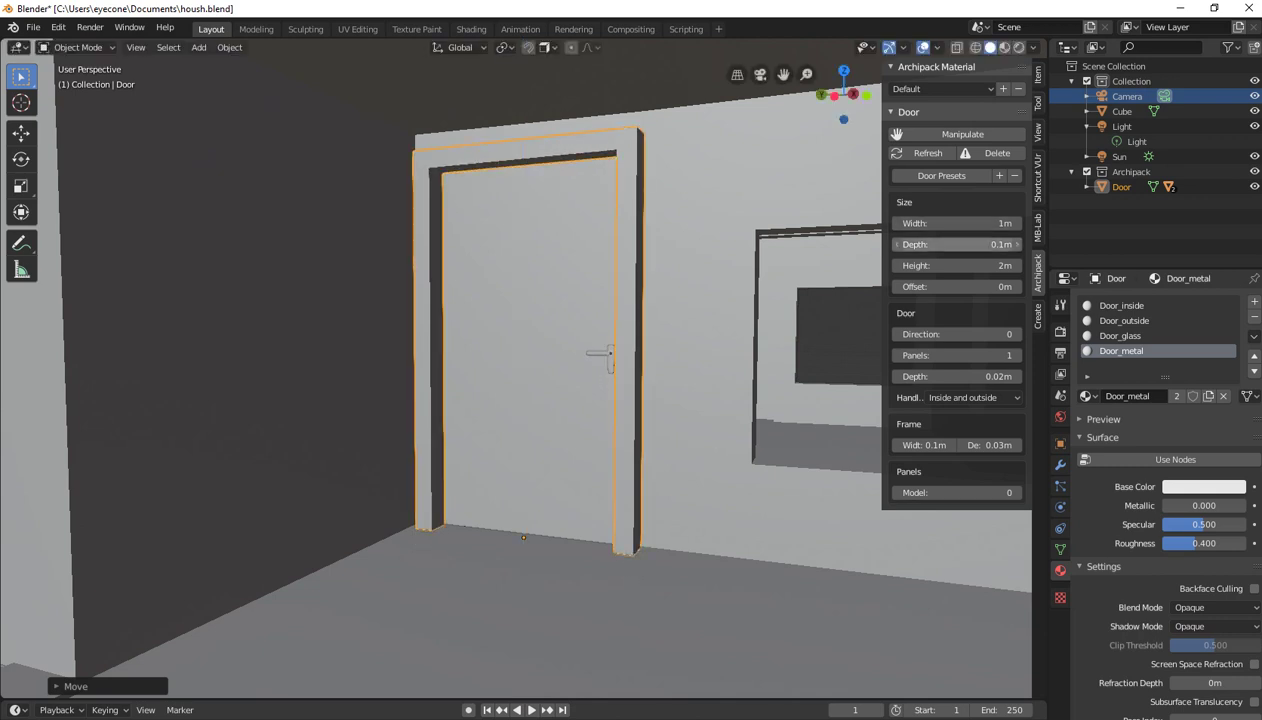
click(955, 244)
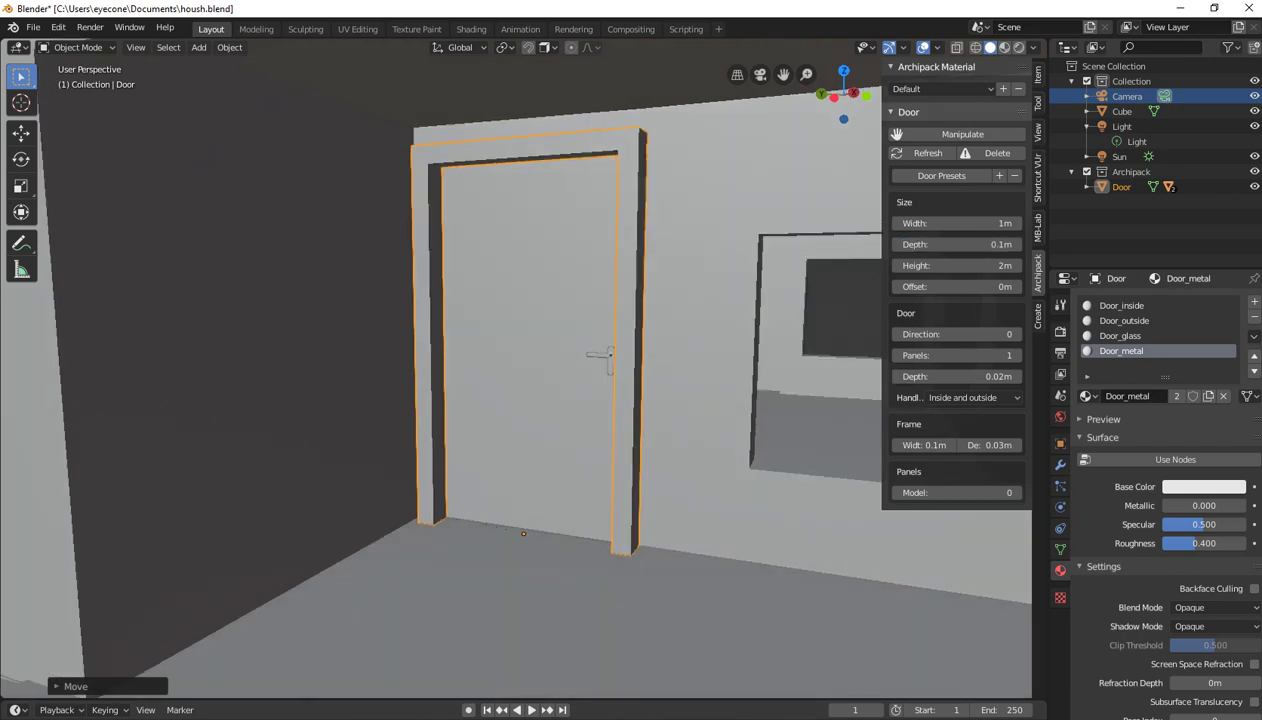
From the top view, slide the door along X into the wall opening
middle_drag(520, 380, 488, 465)
key(KP_7)
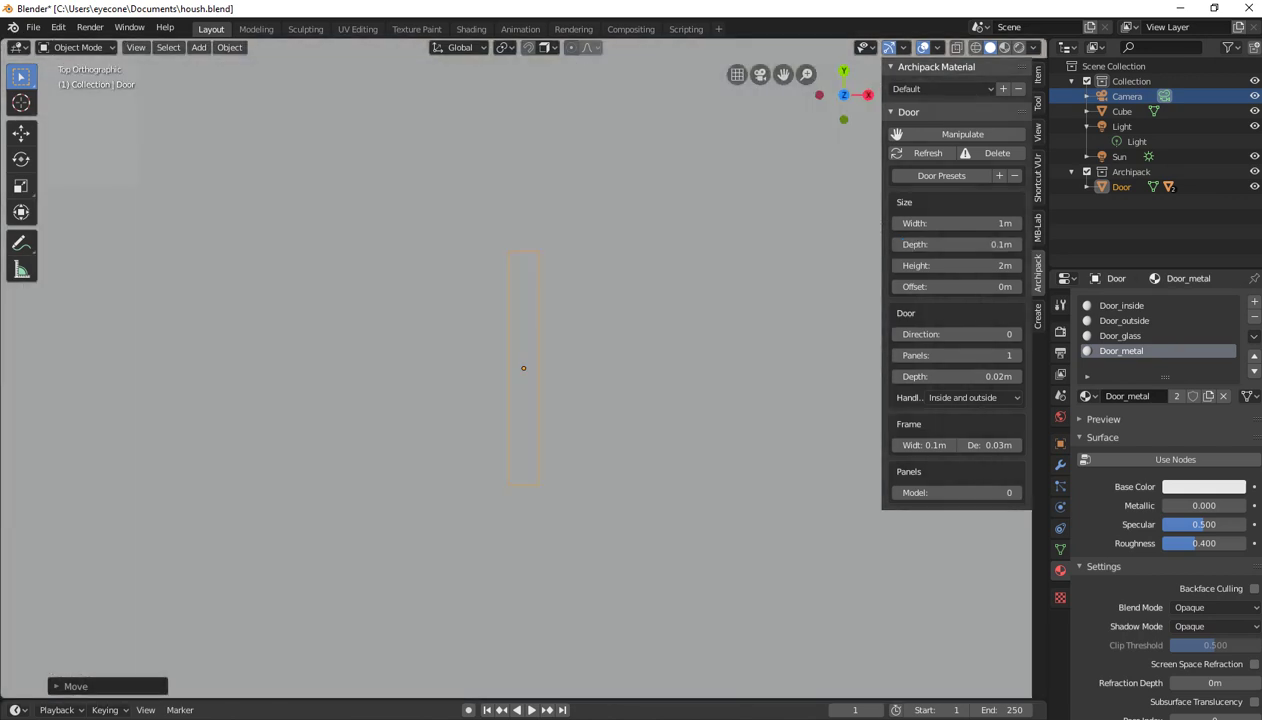
scroll(523, 368, up, 1)
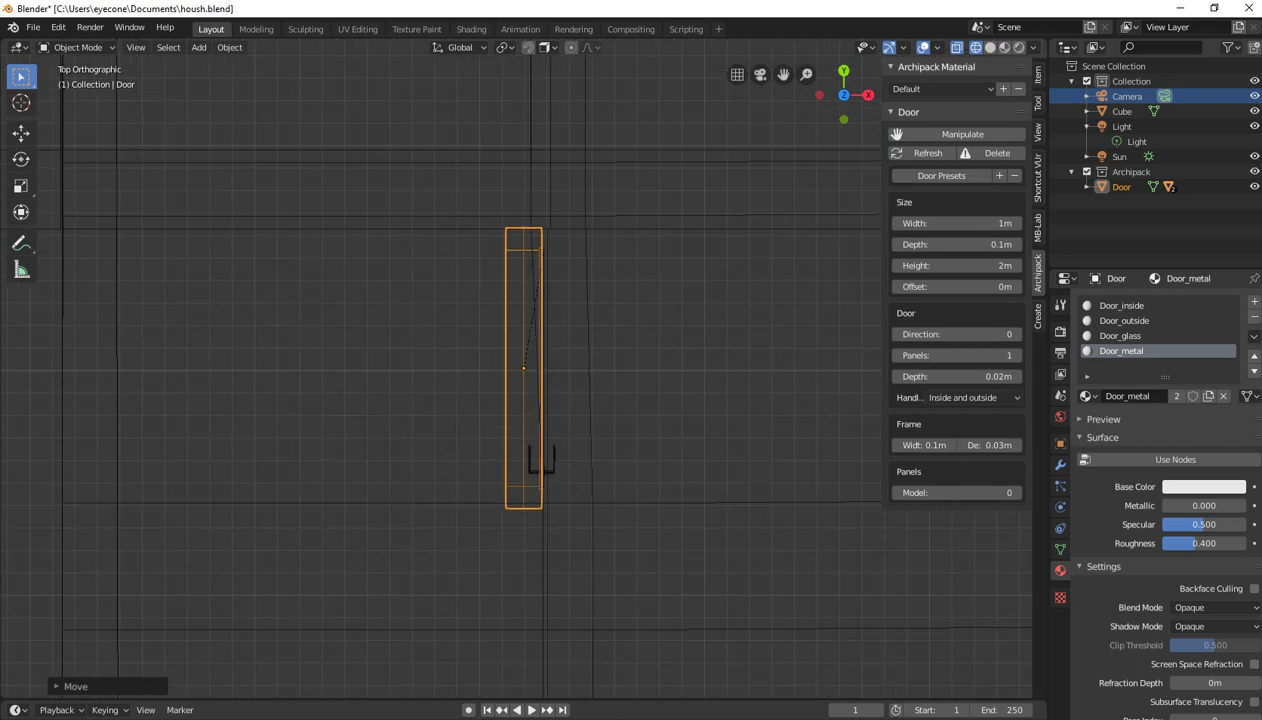
key(g)
key(x)
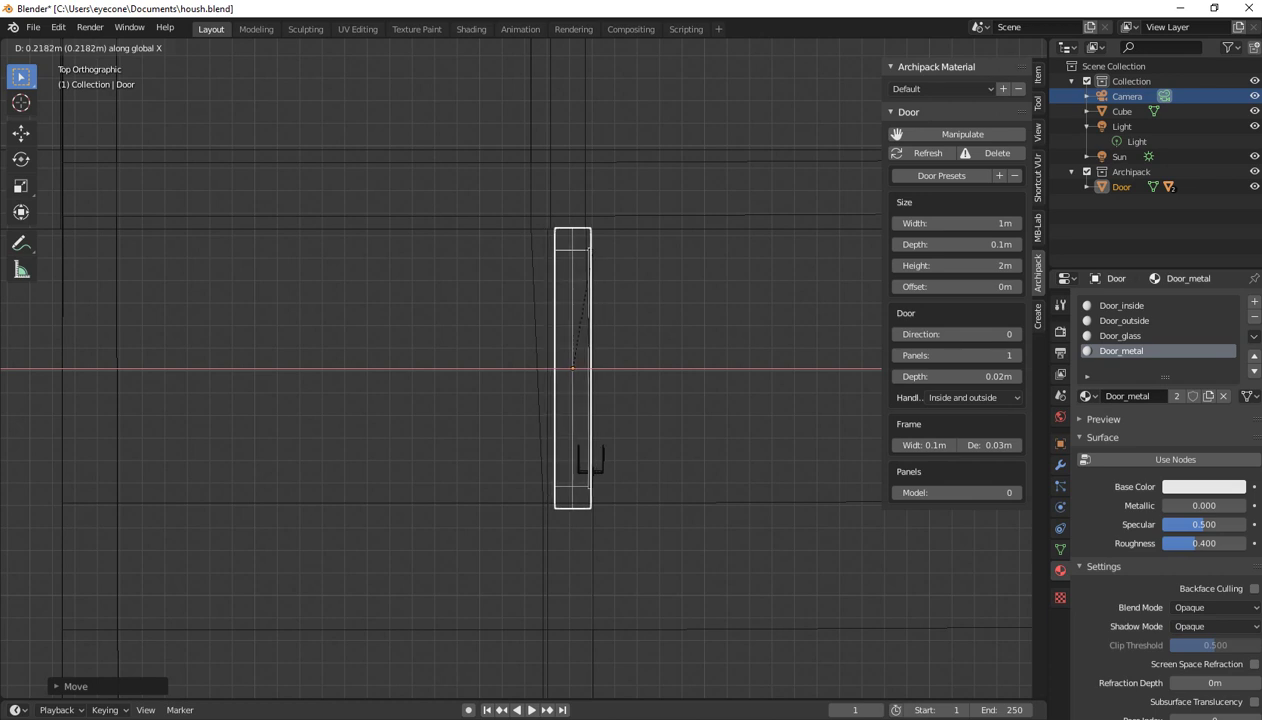
key(Return)
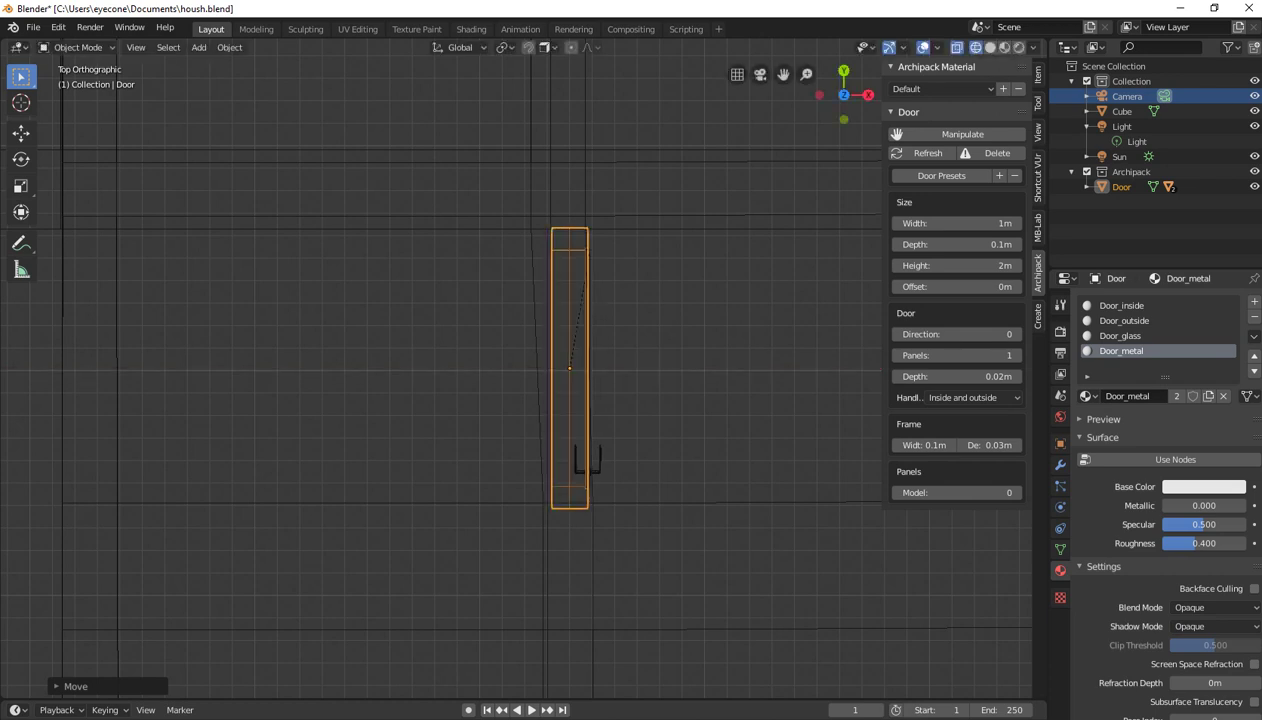
In solid shading, move the door vertically to floor level and check the frame
mouse_move(570, 368)
middle_down()
mouse_move(547, 495)
mouse_move(522, 459)
mouse_move(544, 450)
mouse_move(530, 440)
middle_up()
key(shift+z)
scroll(547, 495, down, 5)
scroll(544, 450, up, 4)
scroll(530, 440, up, 1)
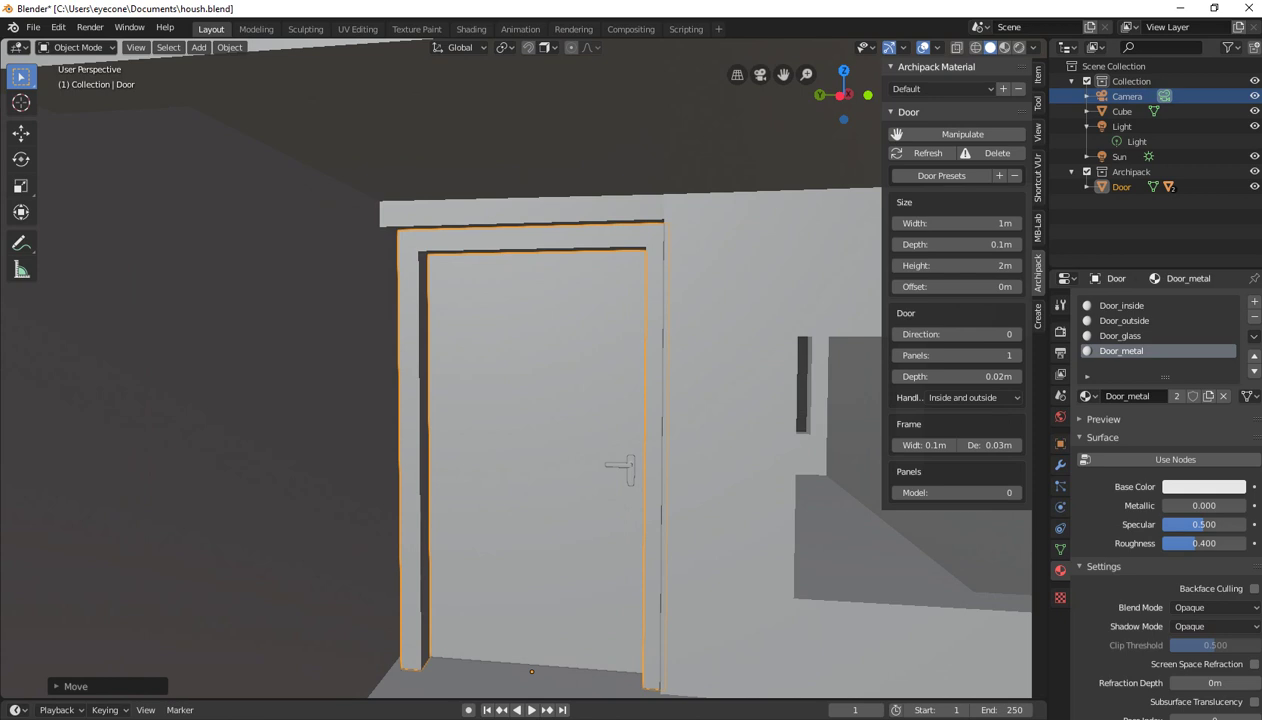
key(g)
key(z)
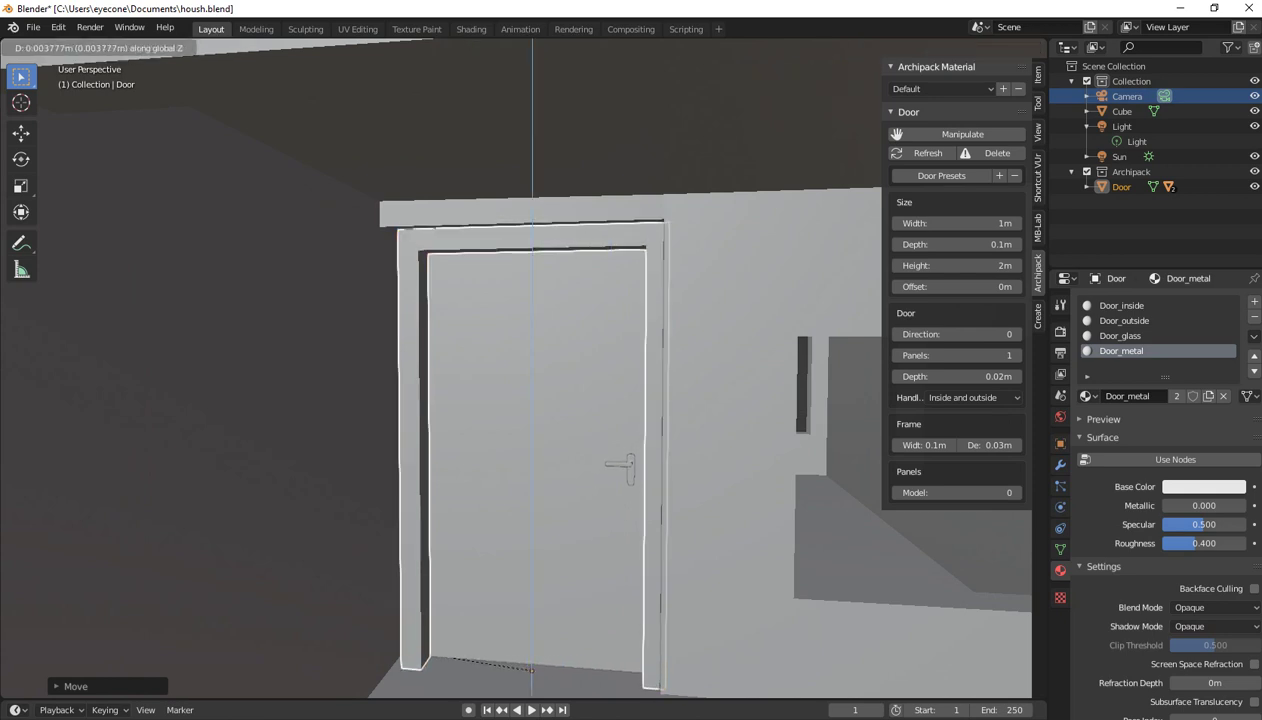
click(531, 667)
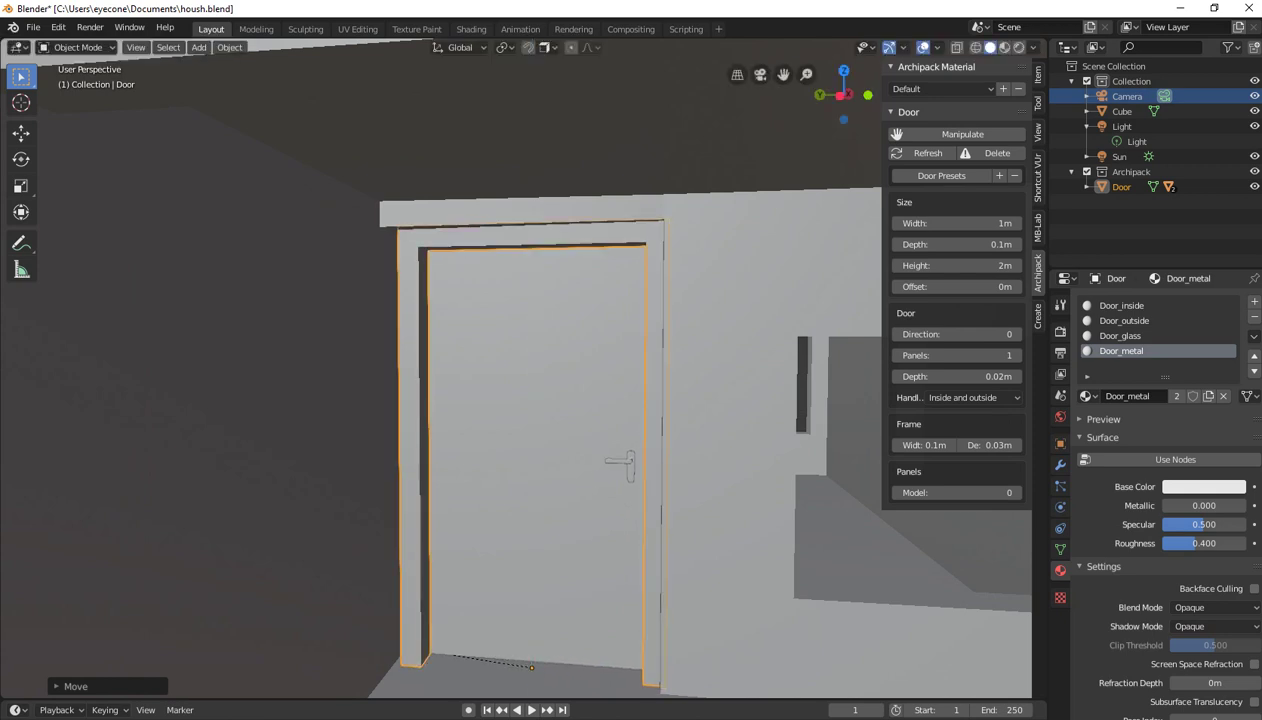
mouse_move(531, 667)
middle_down()
mouse_move(540, 380)
mouse_move(519, 637)
mouse_move(514, 613)
mouse_move(540, 689)
middle_up()
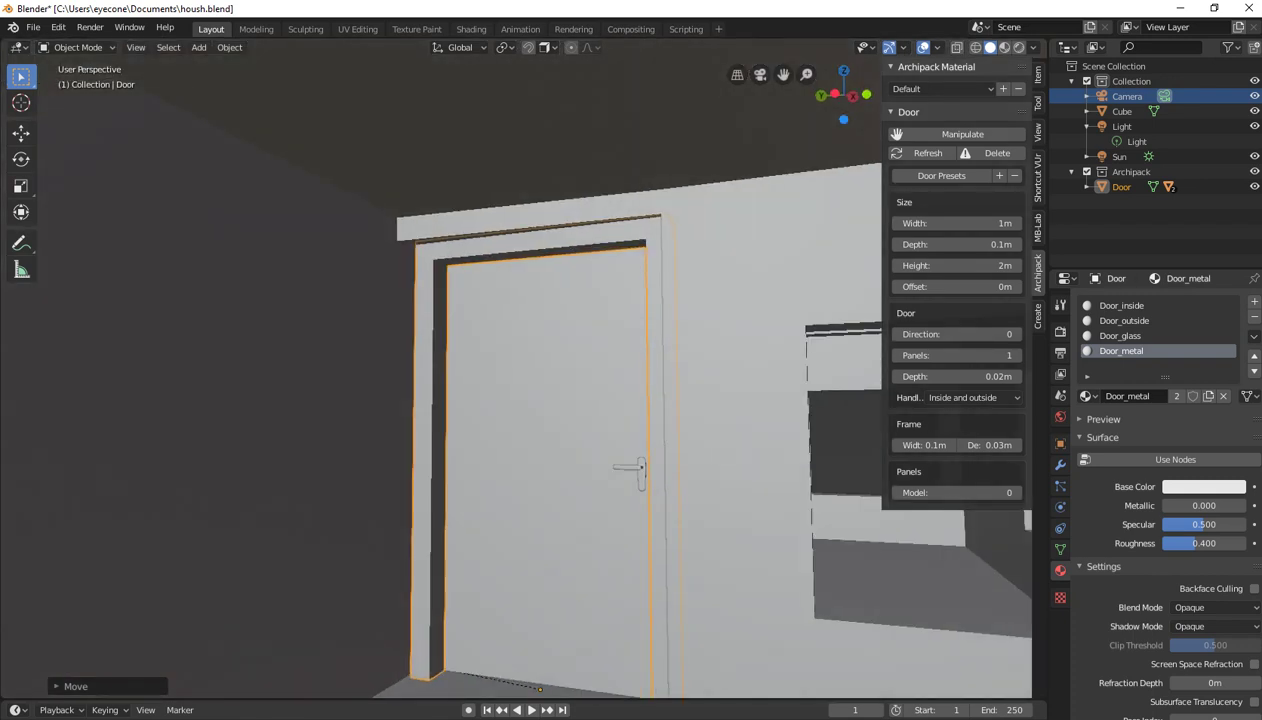
middle_drag(540, 689, 535, 593)
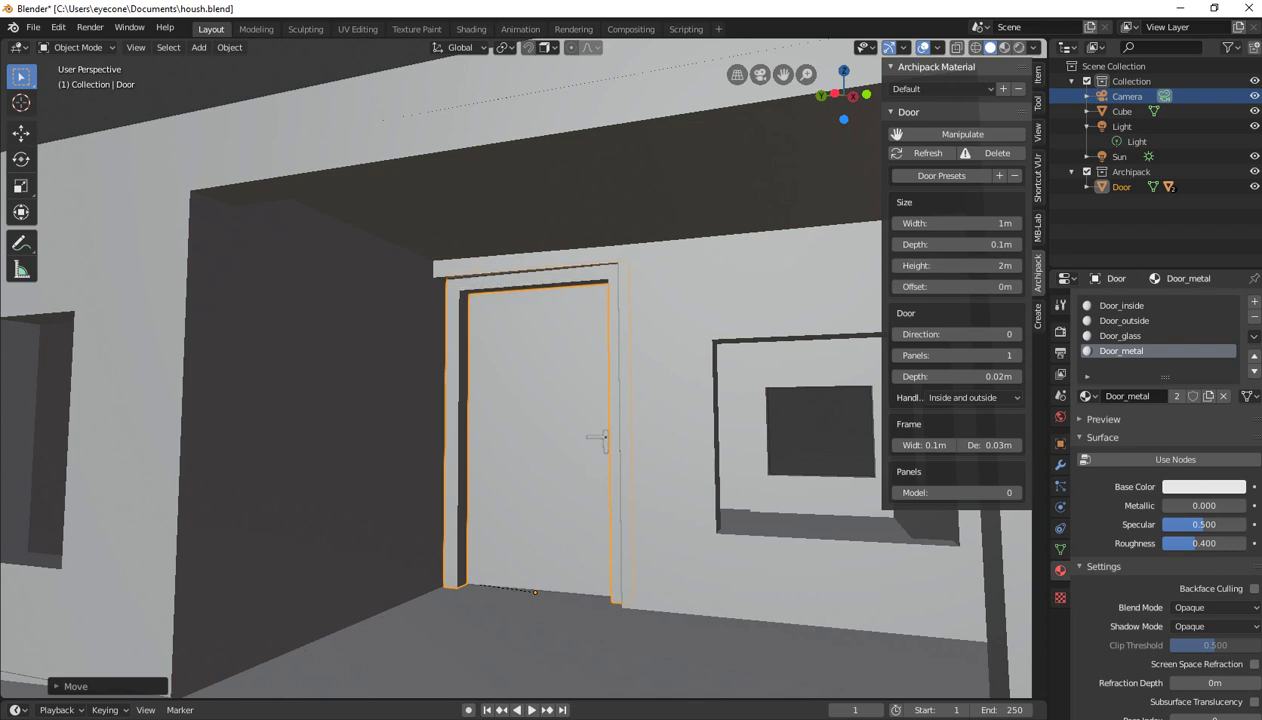
Keep the door handles set to Inside and outside
click(970, 397)
click(948, 414)
click(970, 397)
click(962, 431)
click(970, 397)
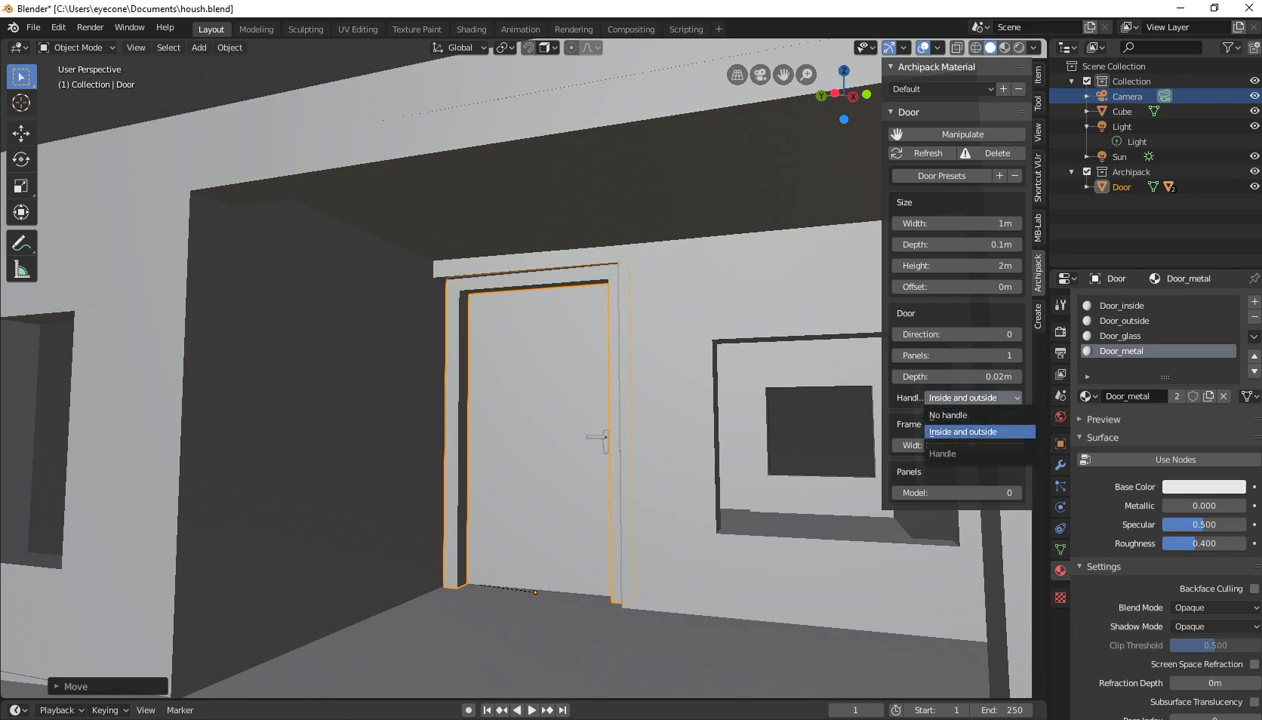
click(962, 431)
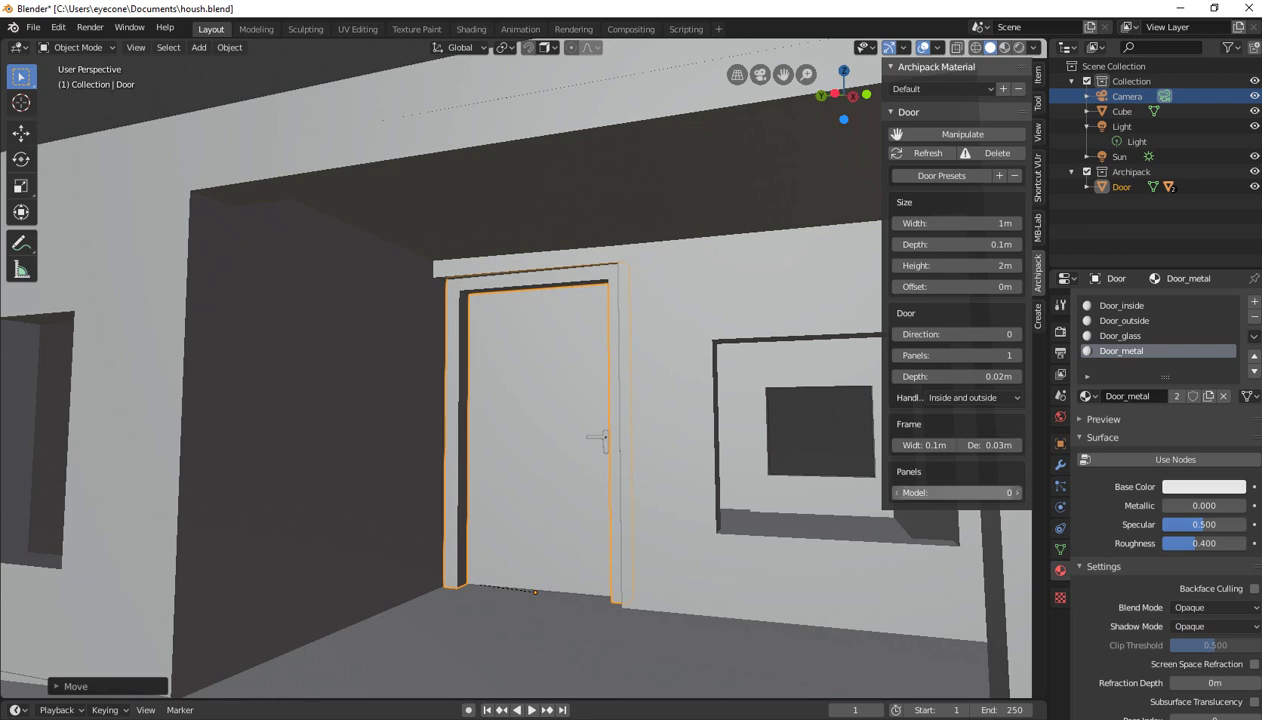
Keep the frame width at 0.1 m and set the frame depth to 0.01 m
click(897, 445)
click(897, 445)
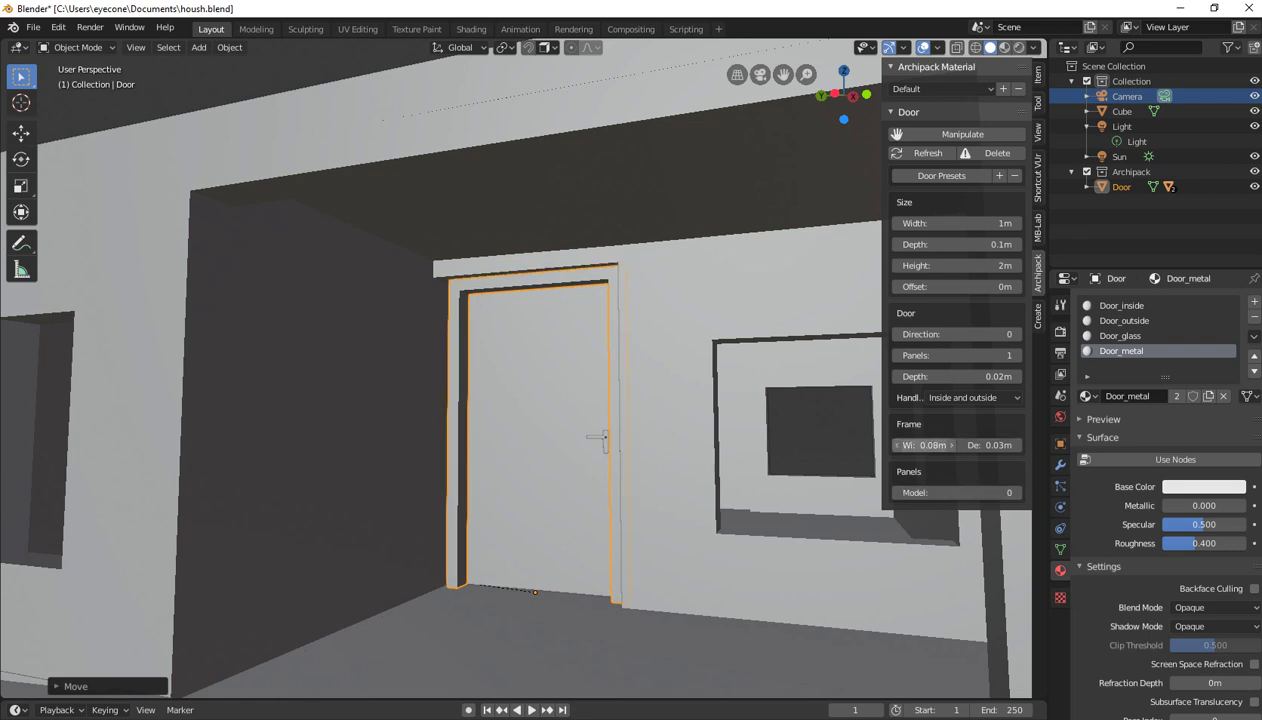
click(951, 445)
click(951, 445)
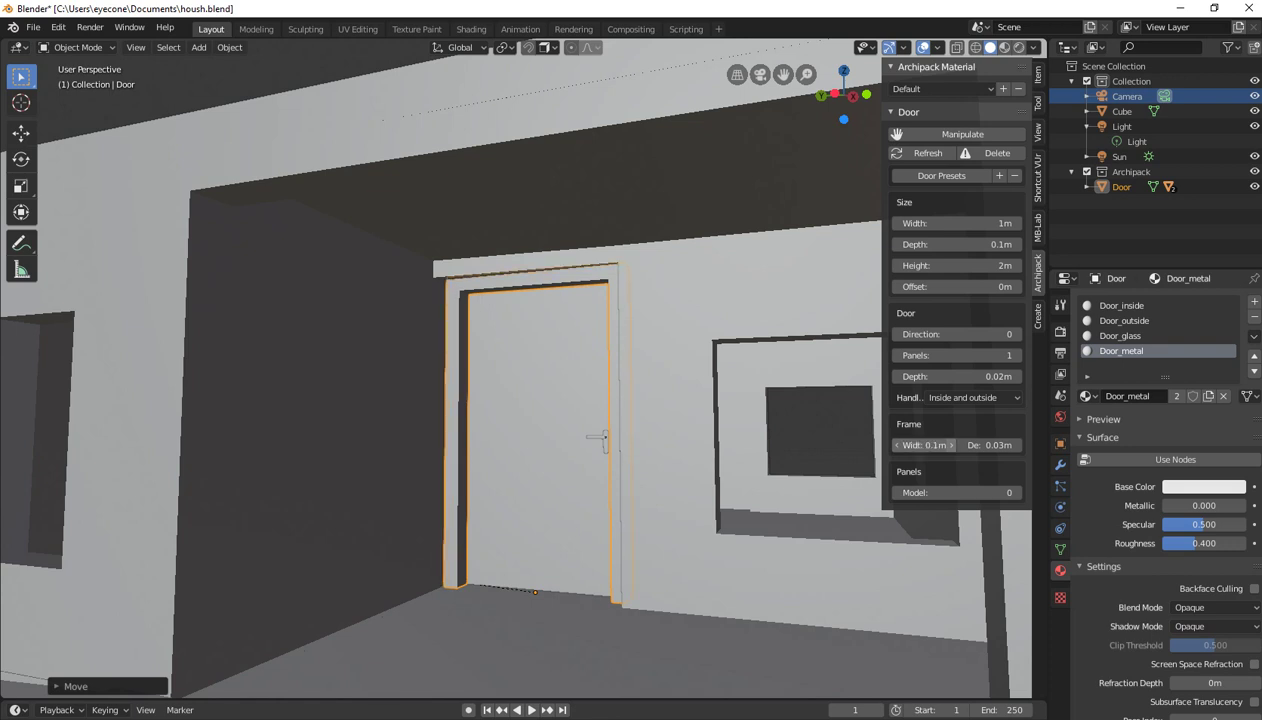
click(1016, 445)
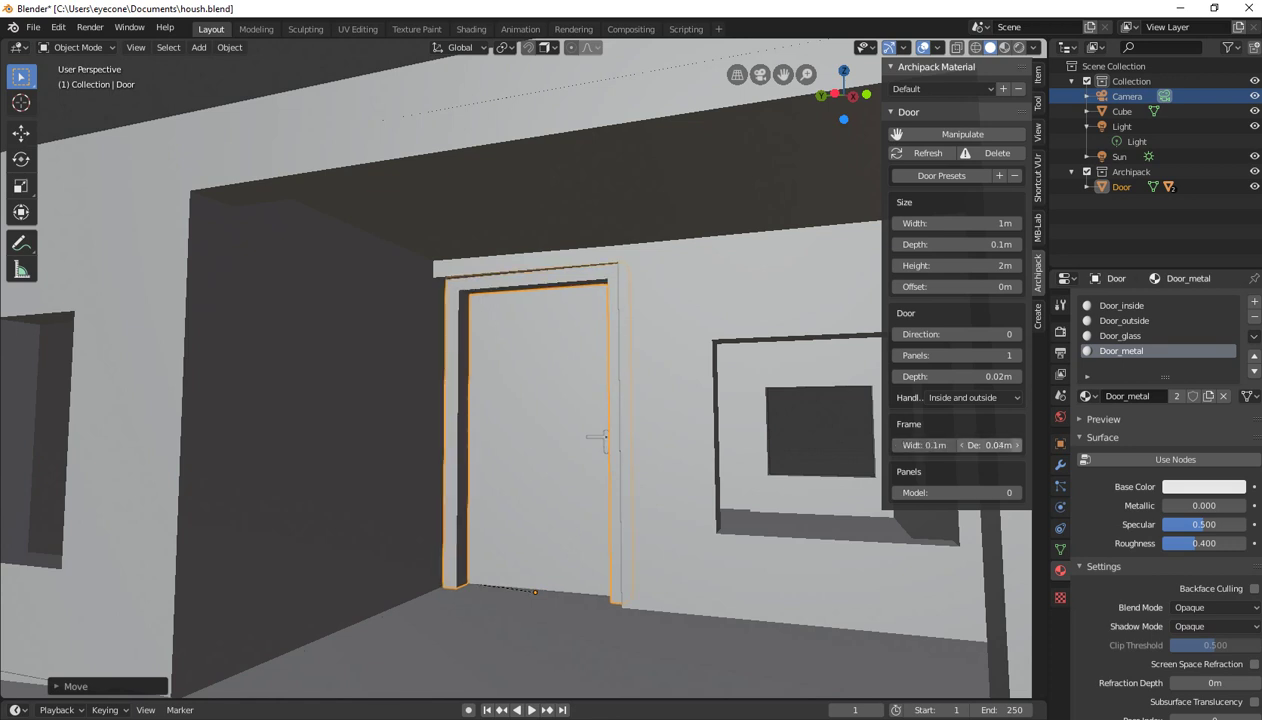
click(961, 445)
click(961, 445)
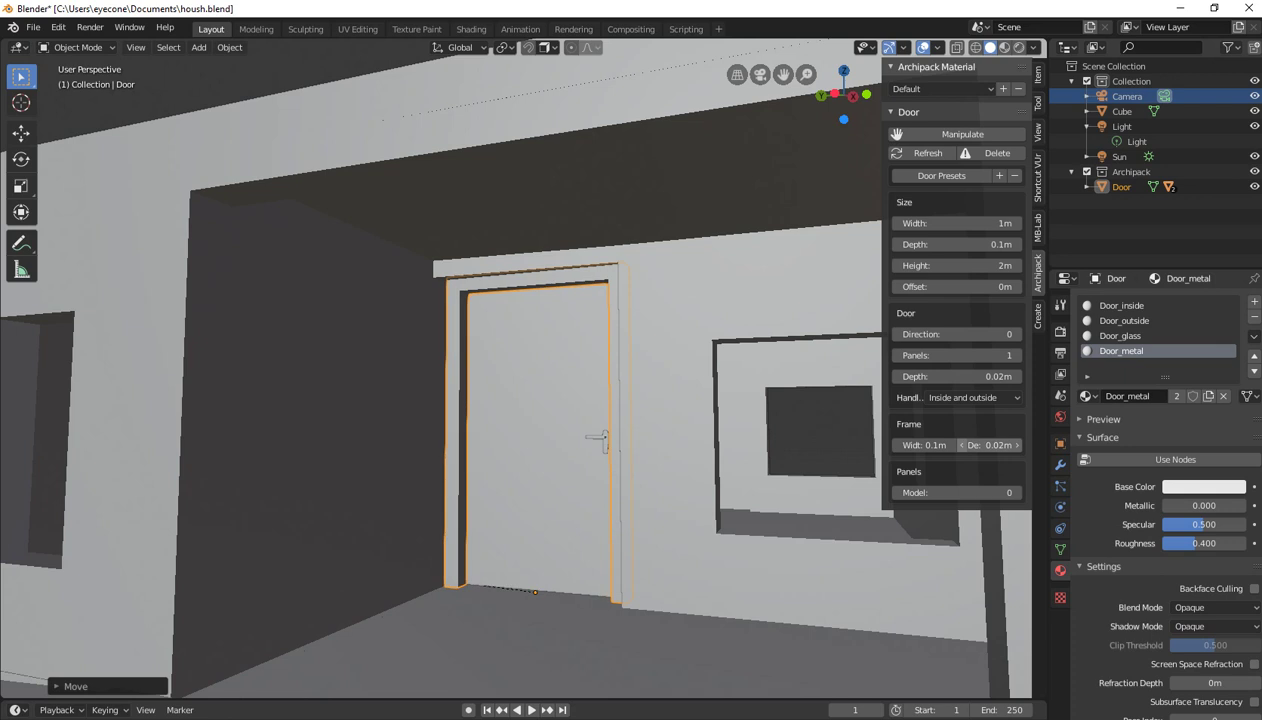
click(961, 445)
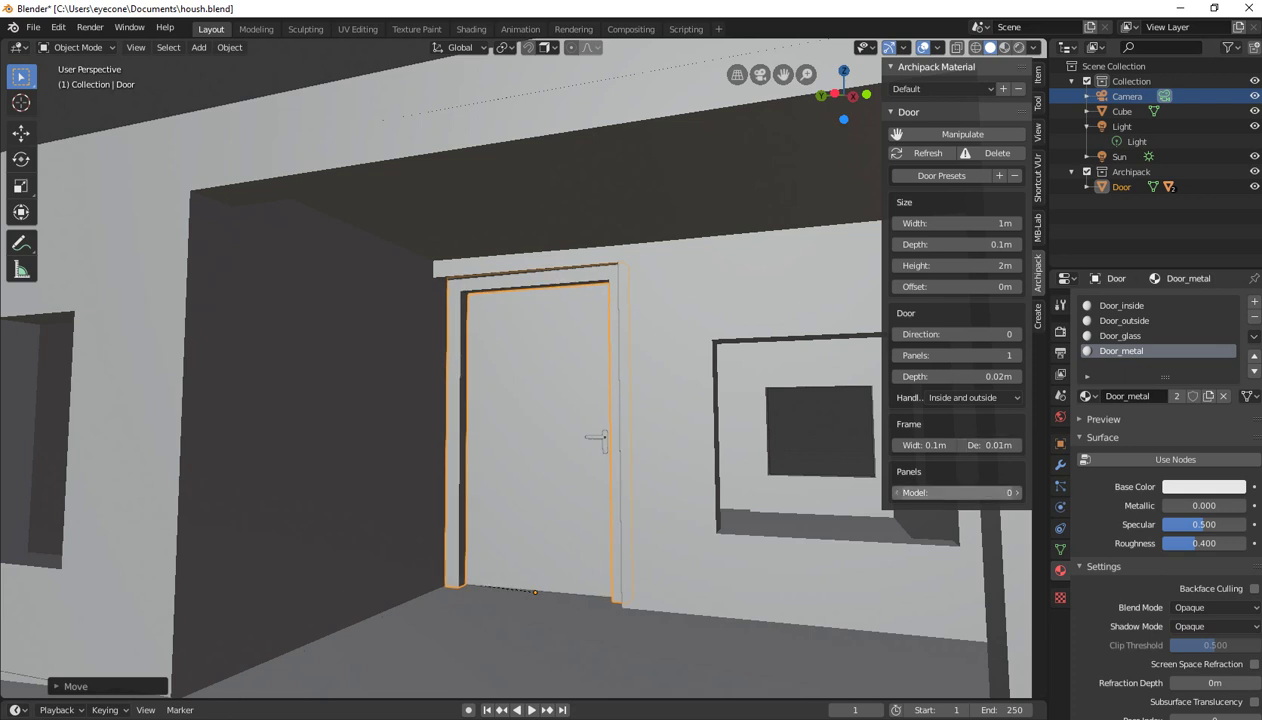
Set Panels Model to 1 for a single regular inset panel on the door leaf
click(1015, 492)
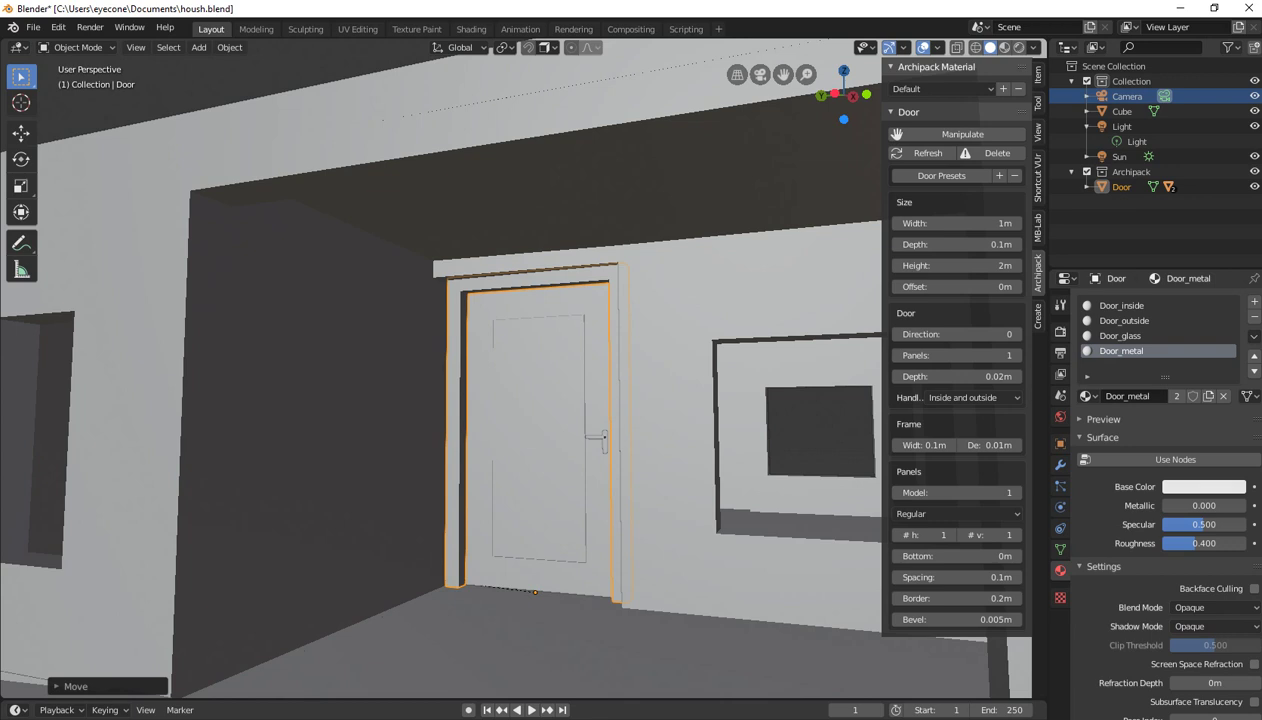
middle_drag(440, 400, 520, 400)
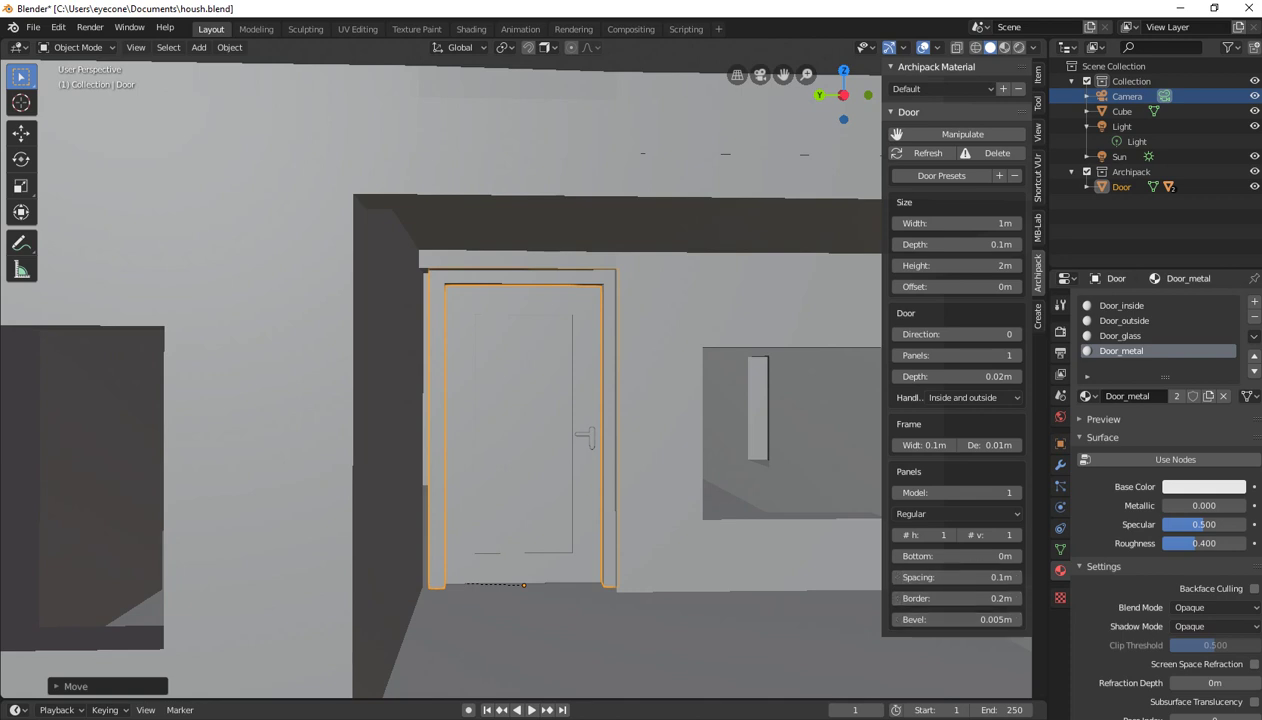
middle_drag(520, 400, 640, 400)
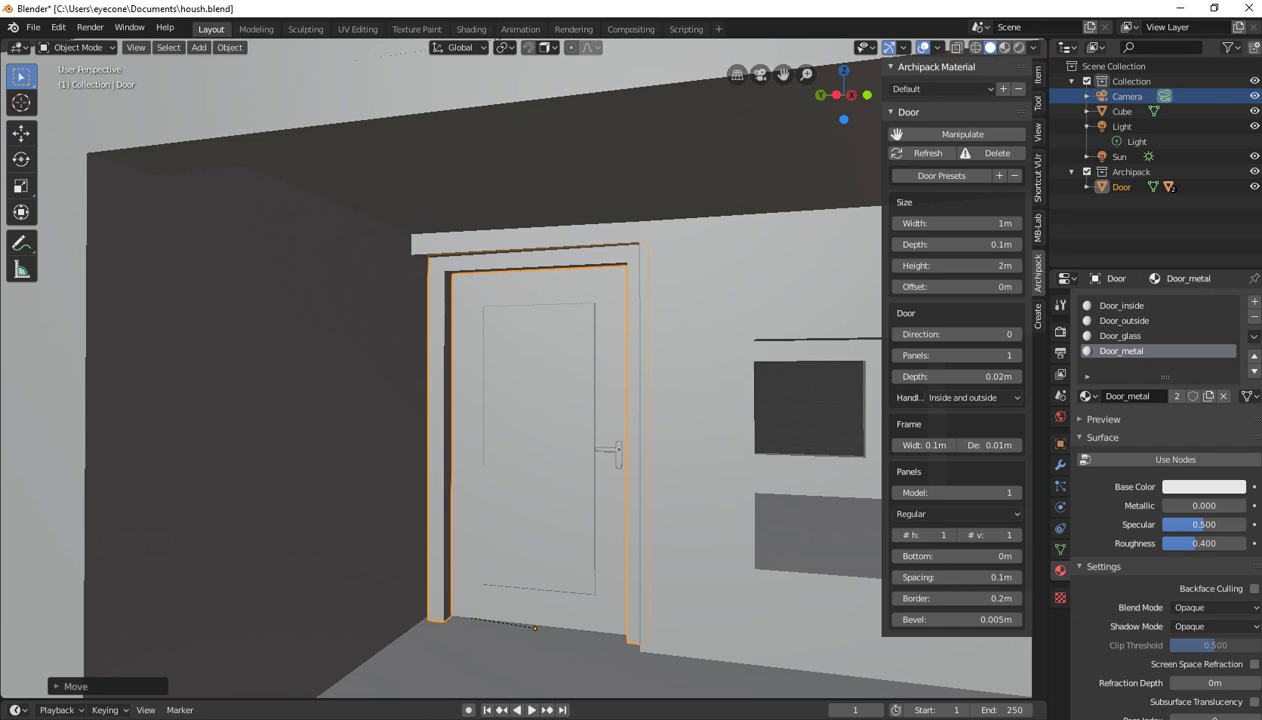
Move the door along X and Y so it sits in the wall's doorway
drag(955, 223, 950, 223)
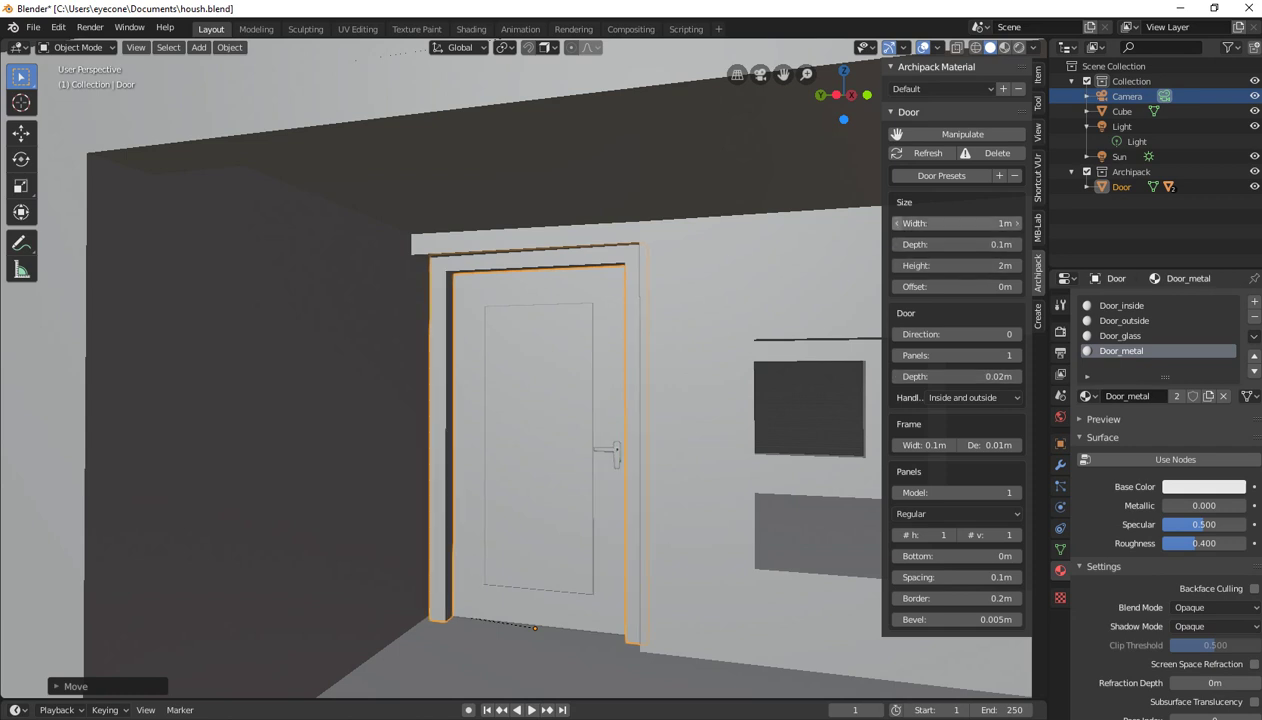
key(alt+z)
middle_drag(600, 400, 580, 390)
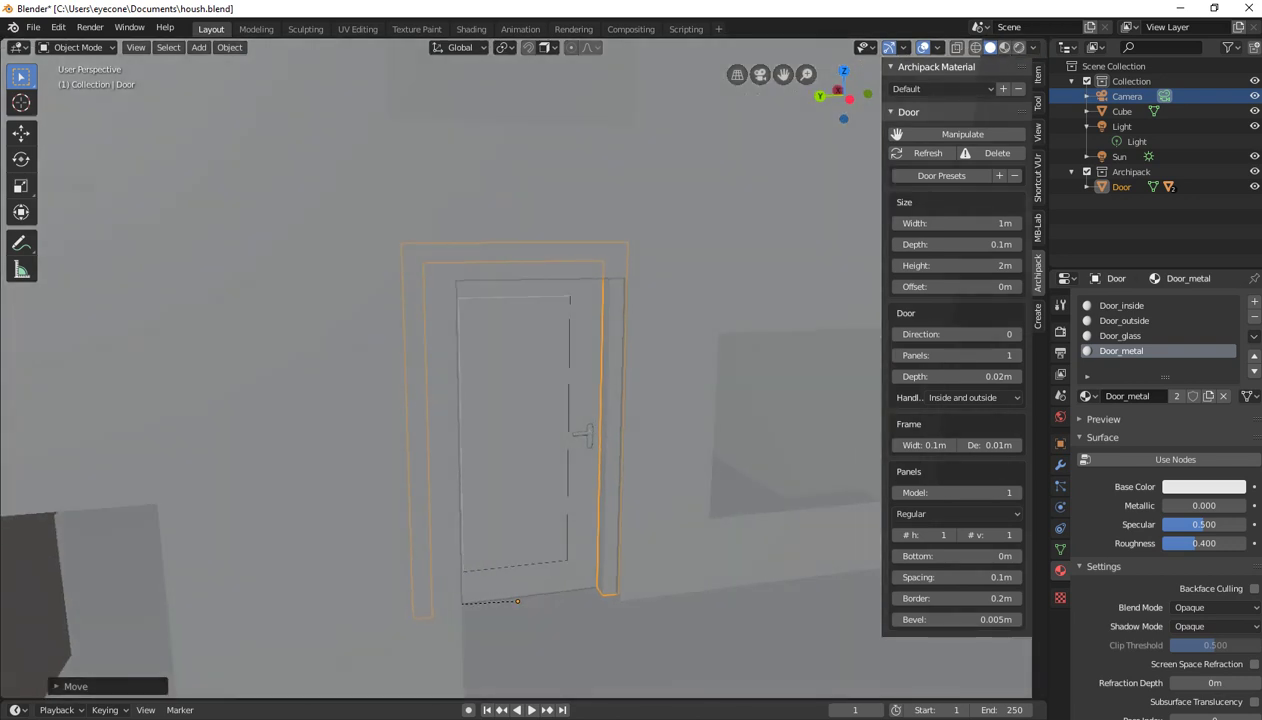
key(alt+z)
scroll(517, 420, up, 1)
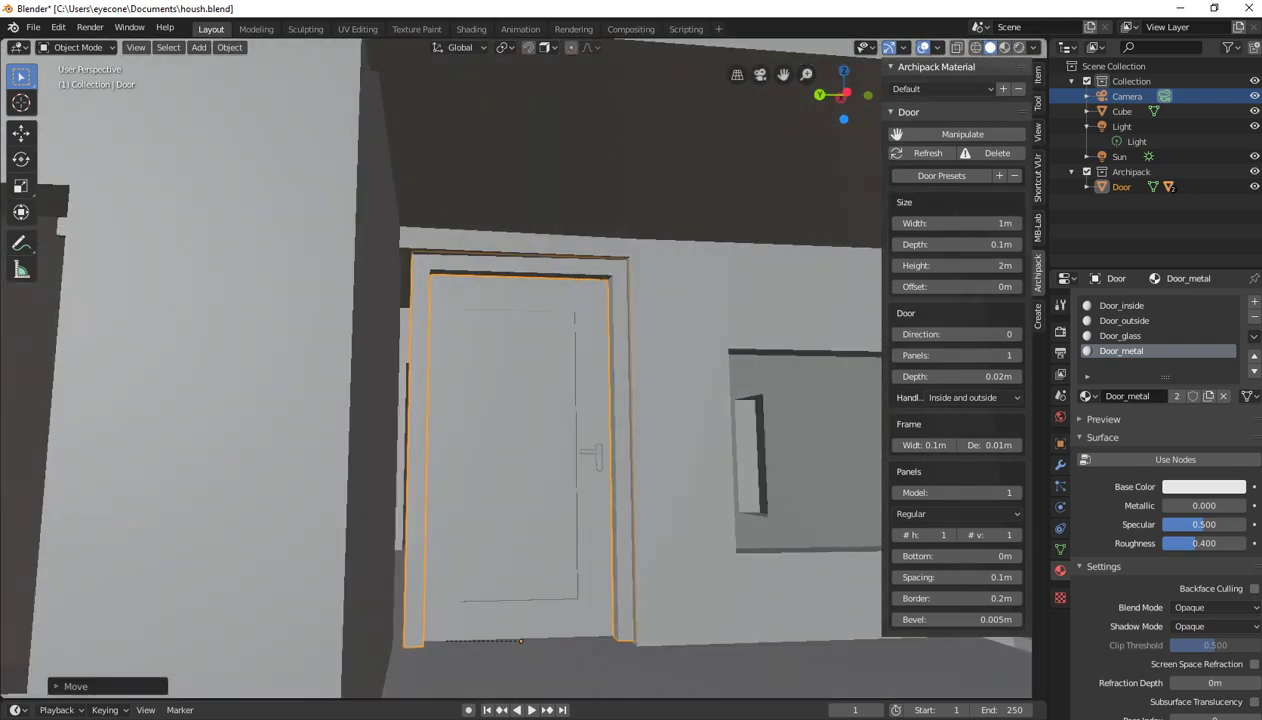
key(g)
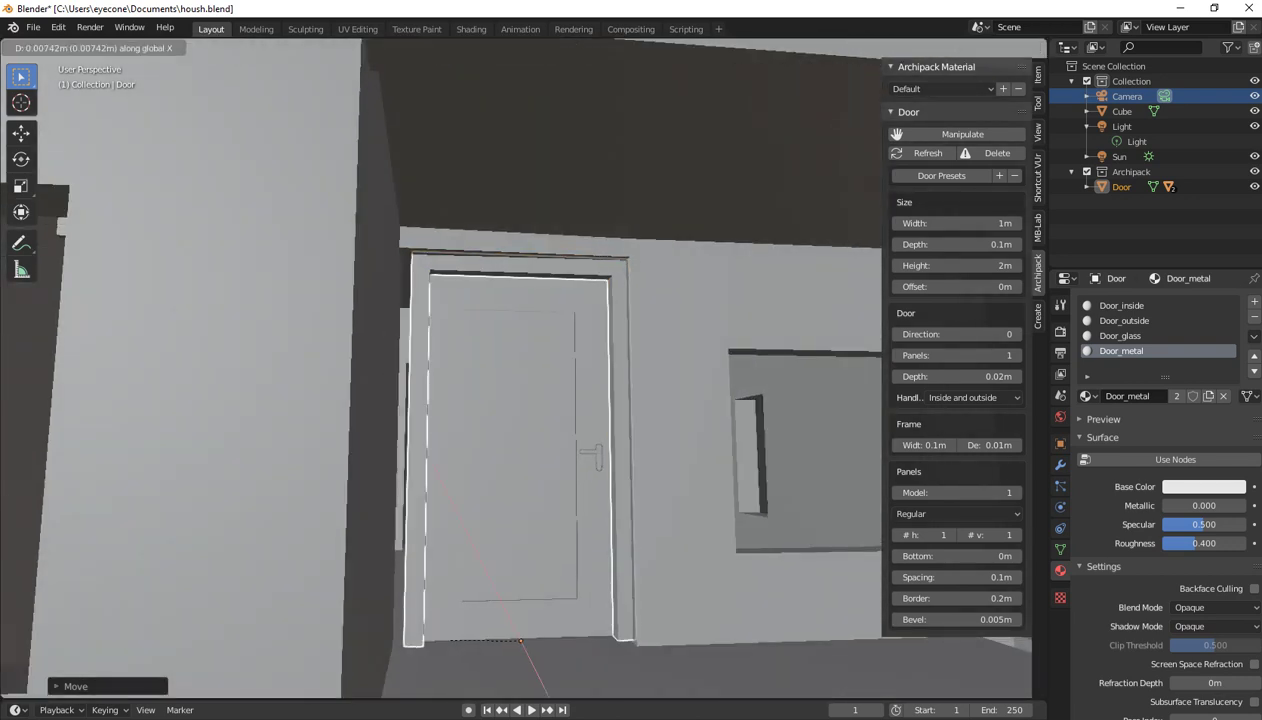
key(x)
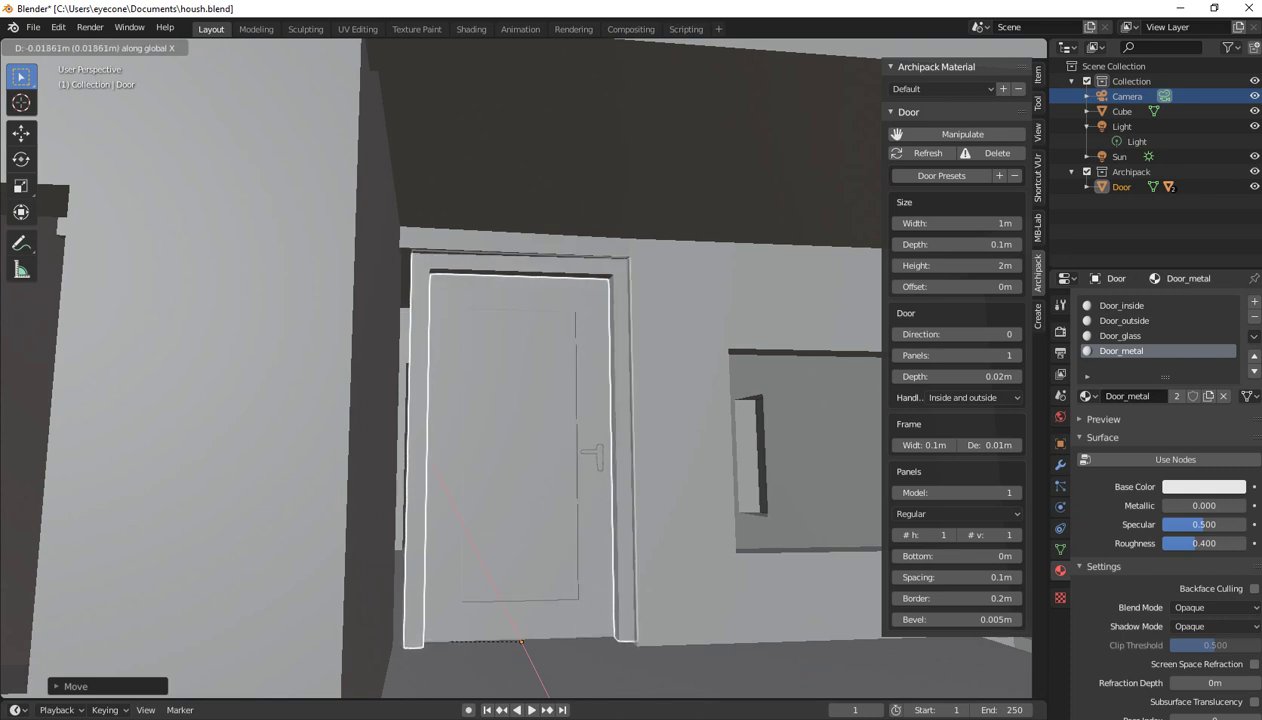
key(Return)
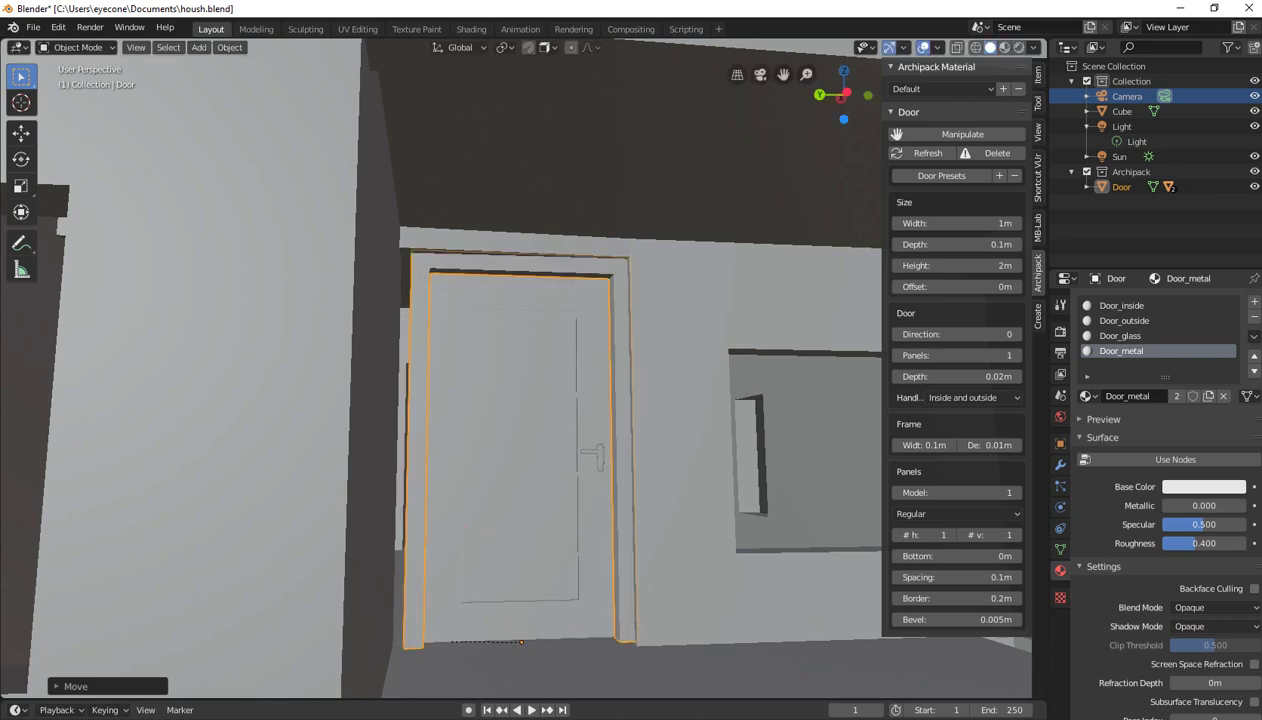
key(g)
key(y)
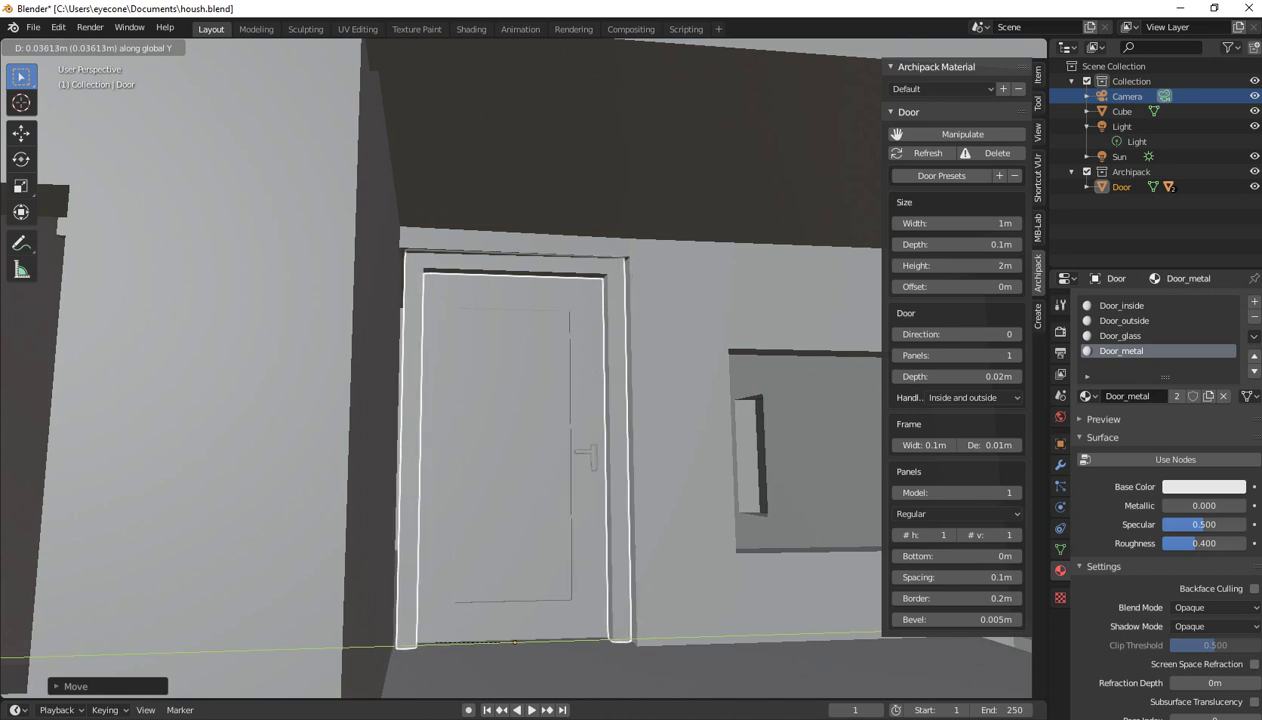
key(Return)
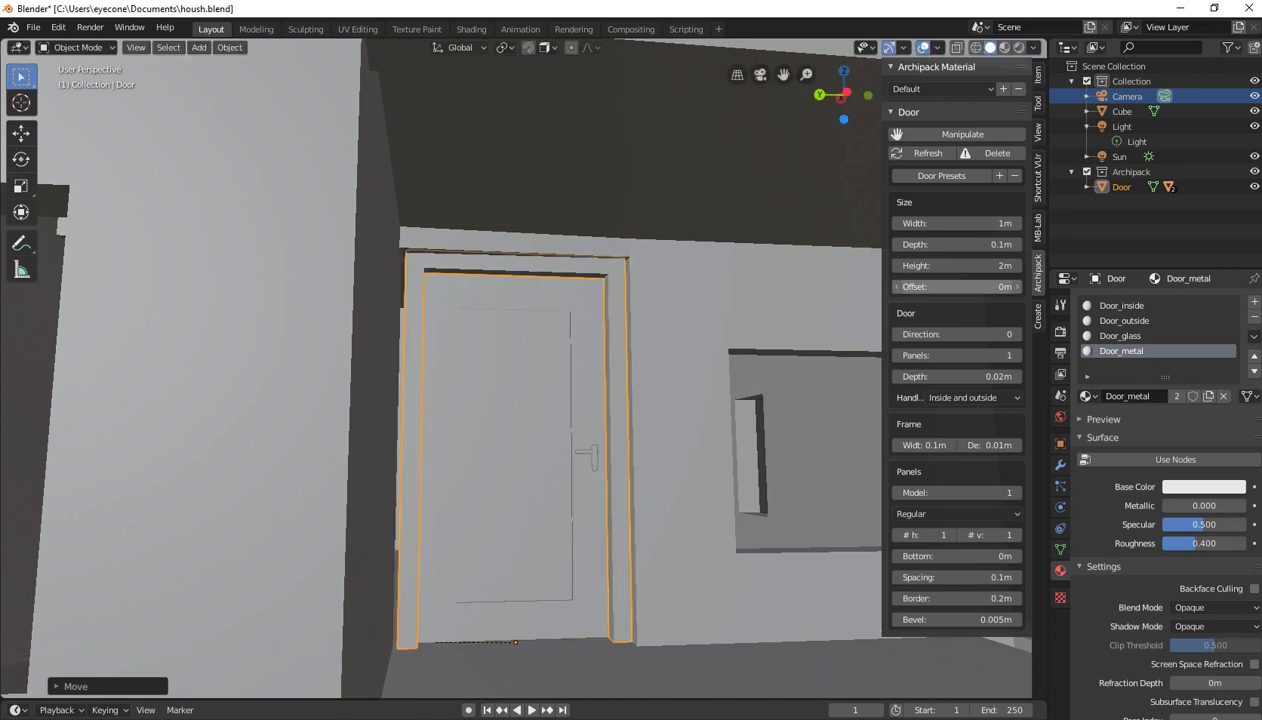
Widen the door to 1.1 m and preview it with Rendered viewport shading
drag(955, 223, 975, 223)
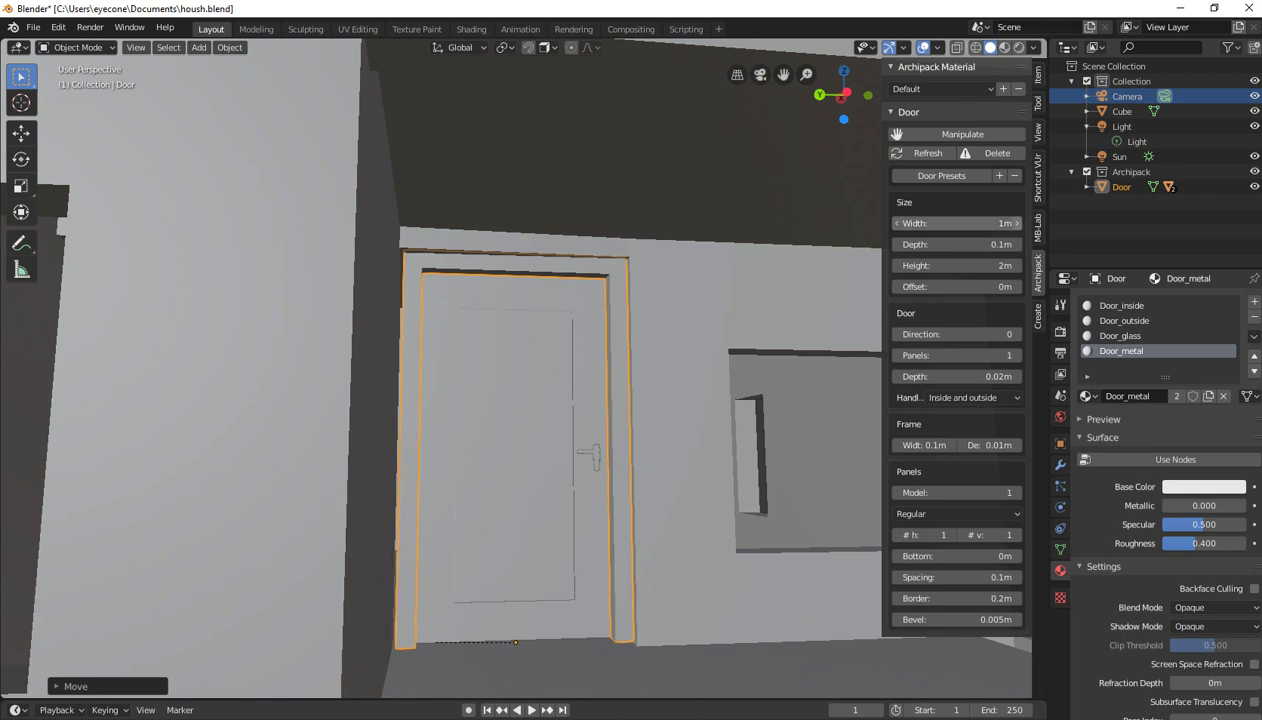
drag(955, 223, 962, 223)
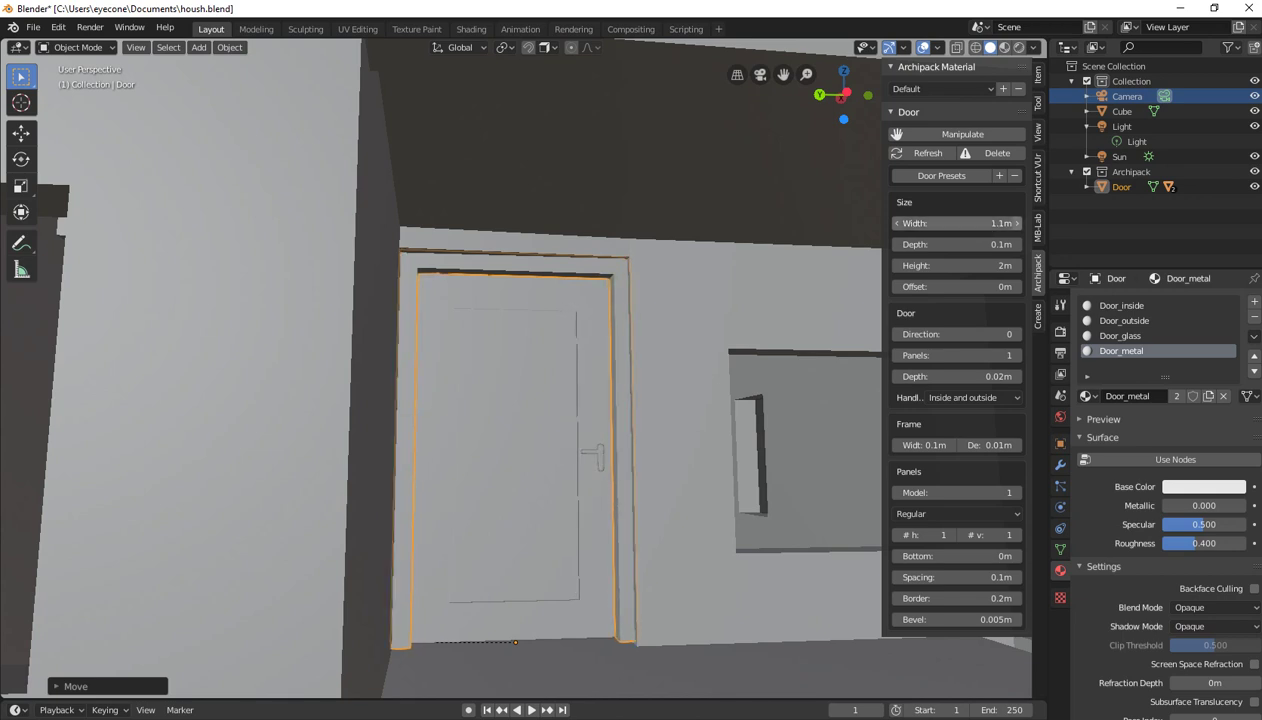
middle_drag(450, 400, 570, 400)
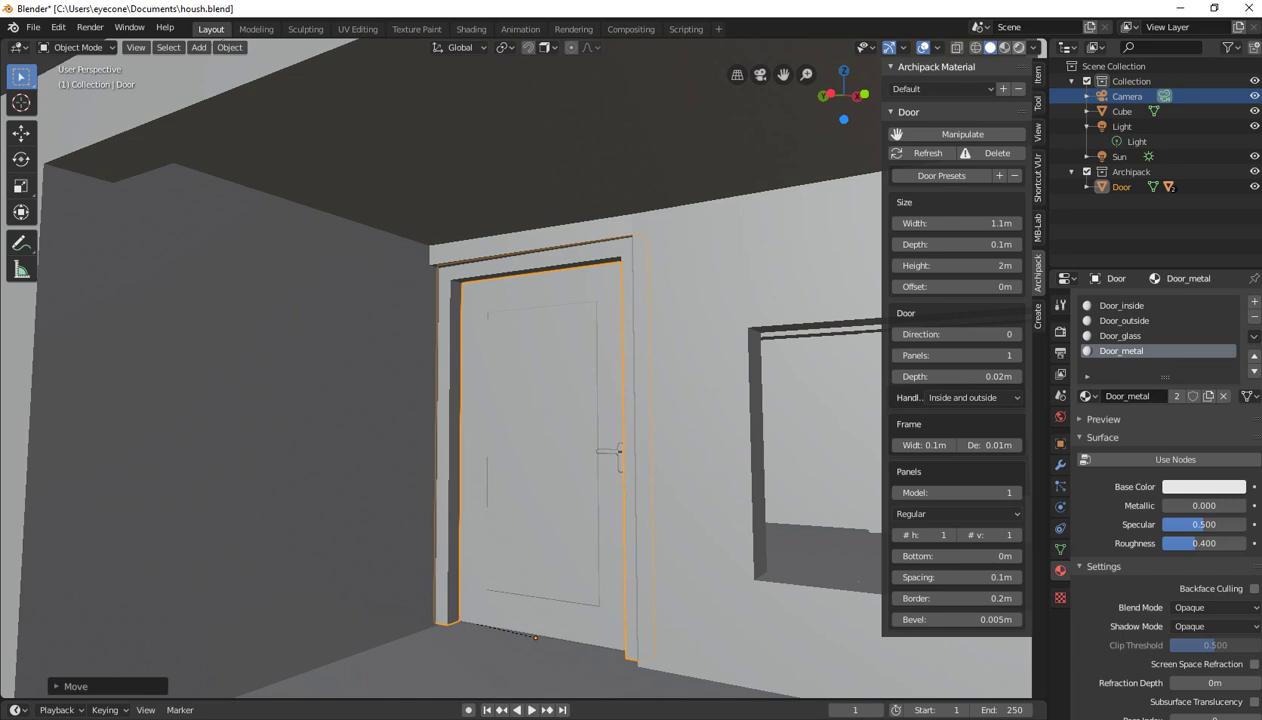
click(1018, 47)
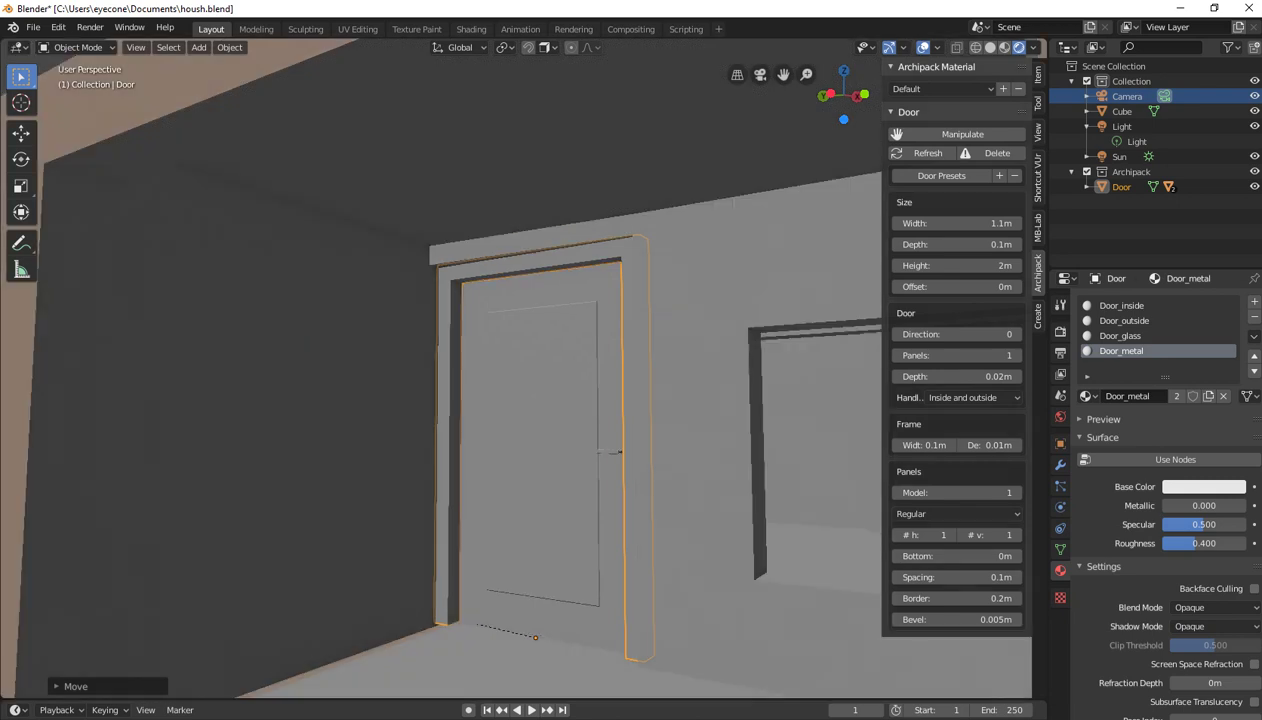
click(532, 410)
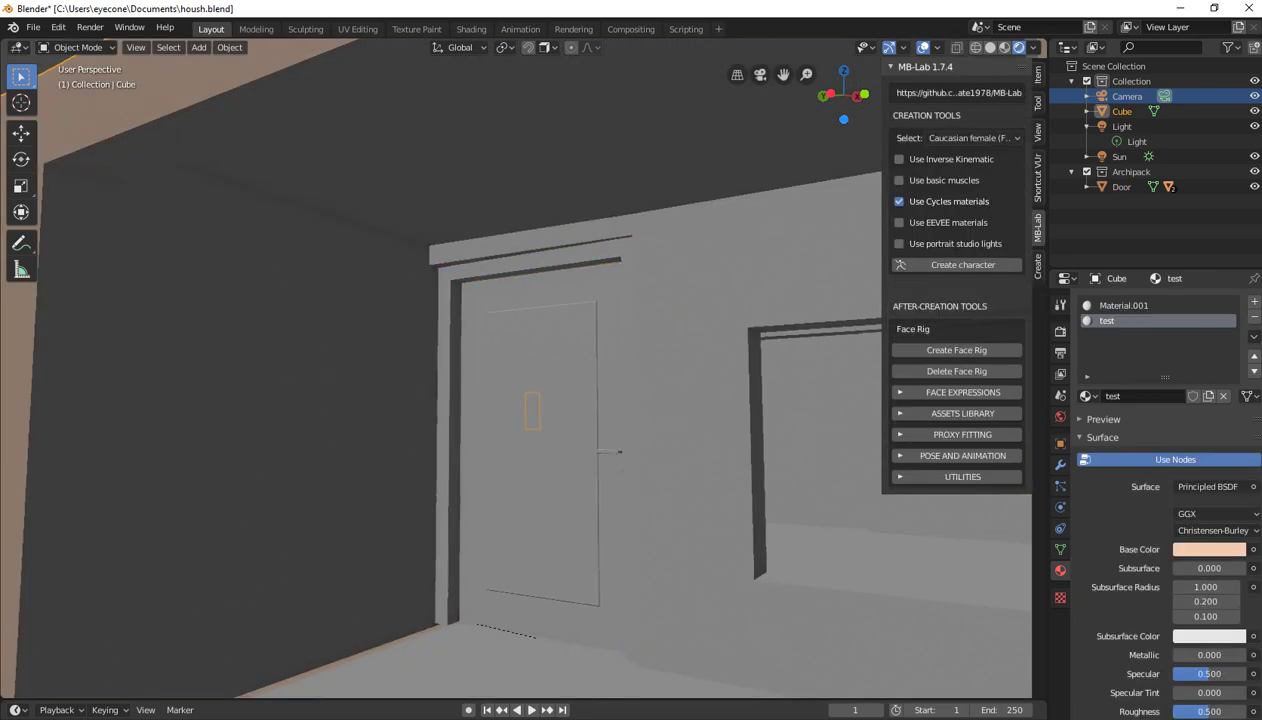
Zoom out and orbit to a frontal view of the whole house
middle_drag(500, 400, 540, 380)
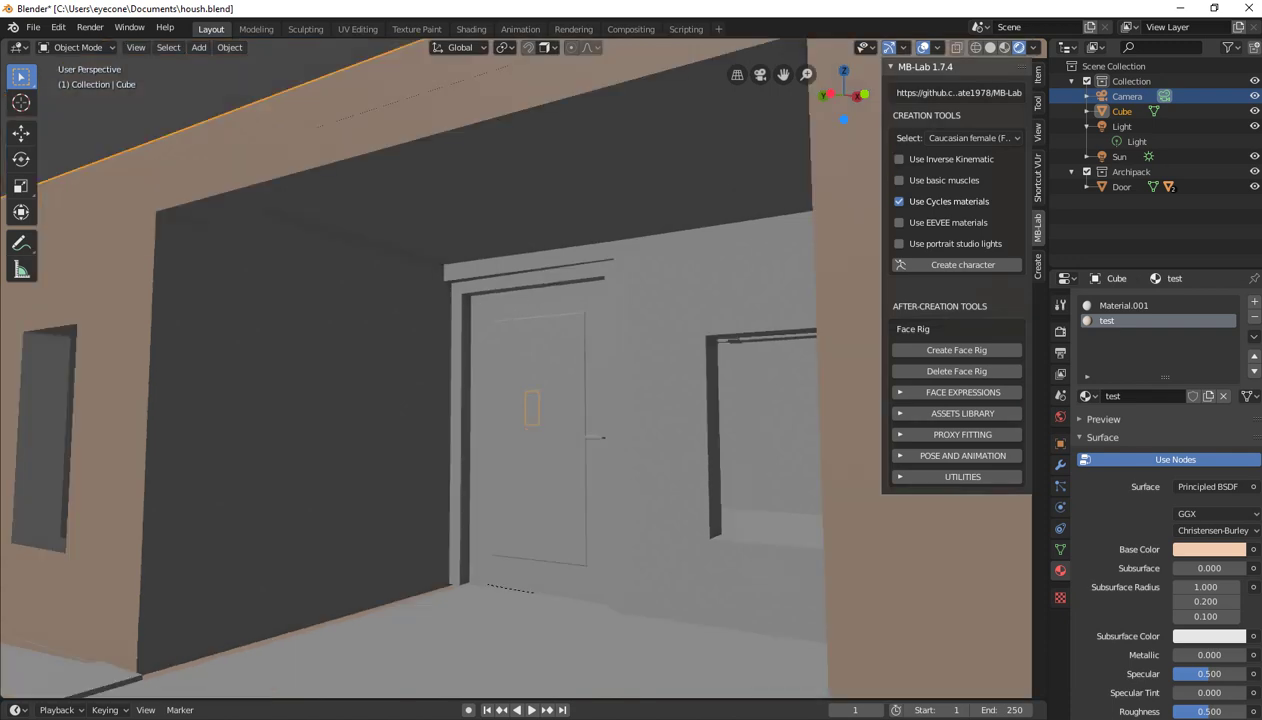
scroll(440, 370, down, 3)
scroll(440, 370, down, 3)
scroll(440, 370, down, 2)
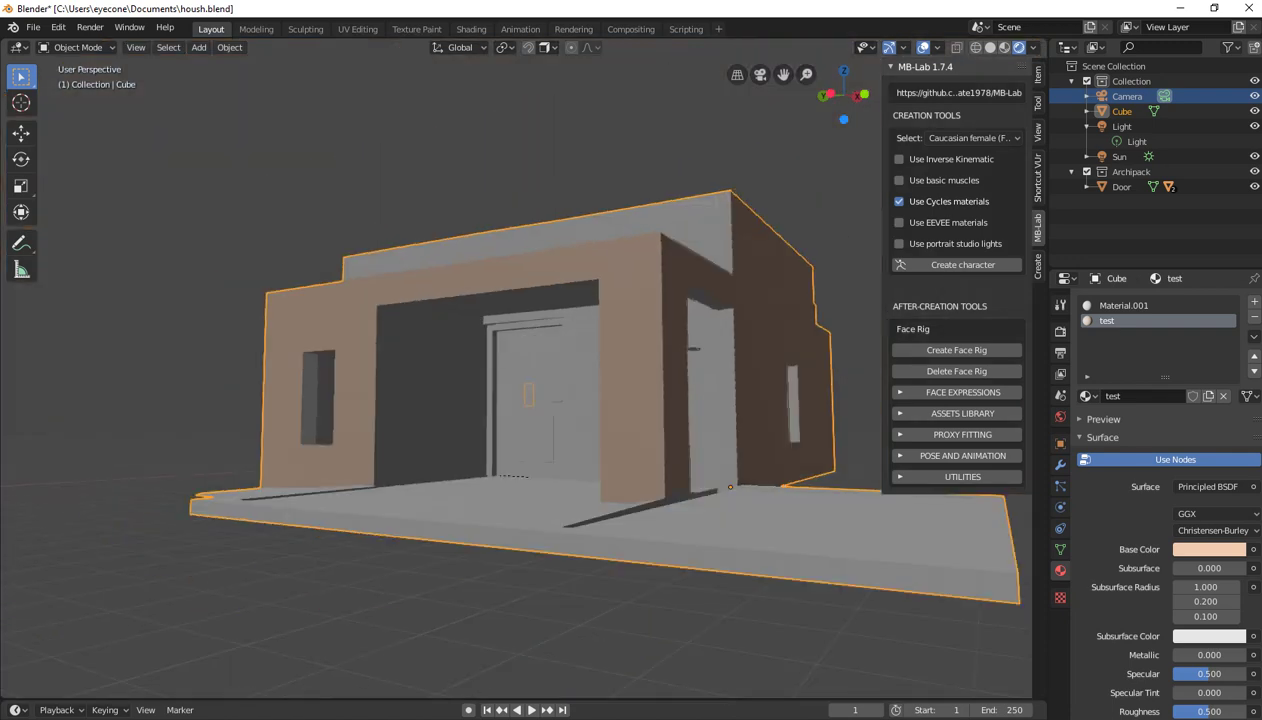
scroll(440, 370, down, 2)
mouse_move(513, 455)
middle_down()
mouse_move(480, 430)
mouse_move(518, 452)
mouse_move(405, 443)
mouse_move(405, 400)
mouse_move(530, 398)
mouse_move(530, 372)
middle_up()
scroll(513, 455, up, 2)
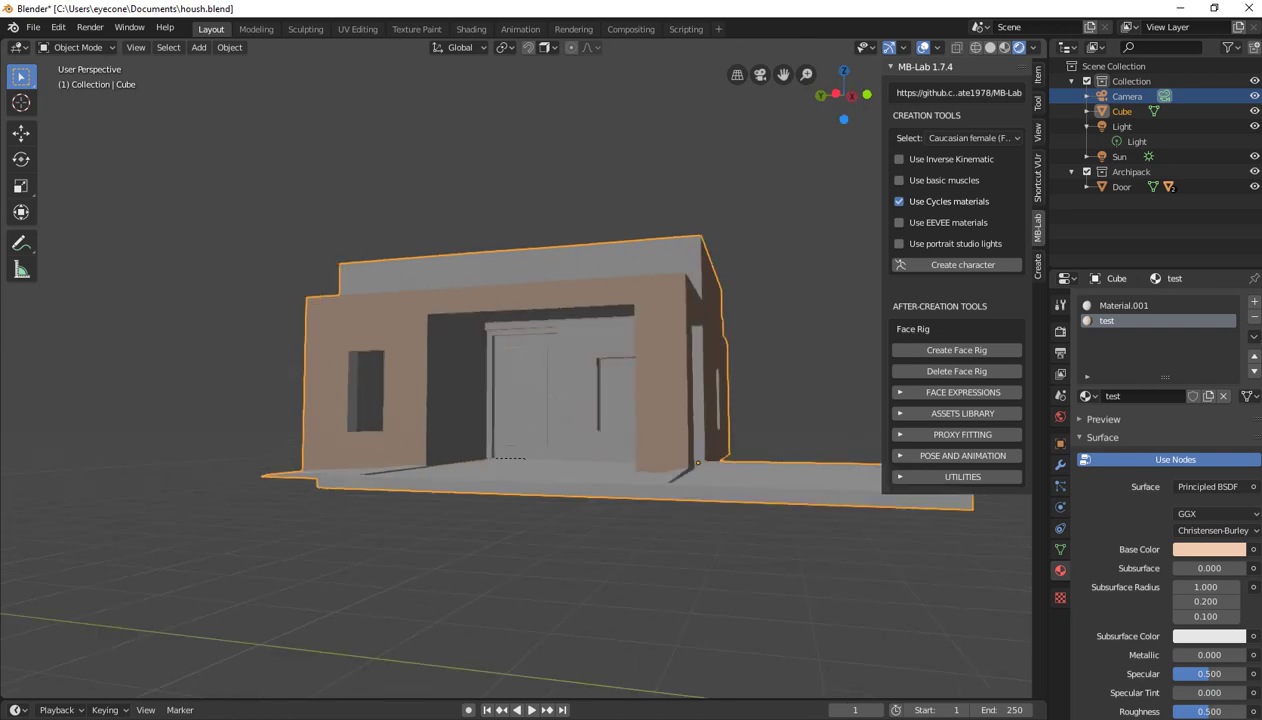
Toggle wireframe then back to Solid shading, and show the Archipack Create tools
key(shift+z)
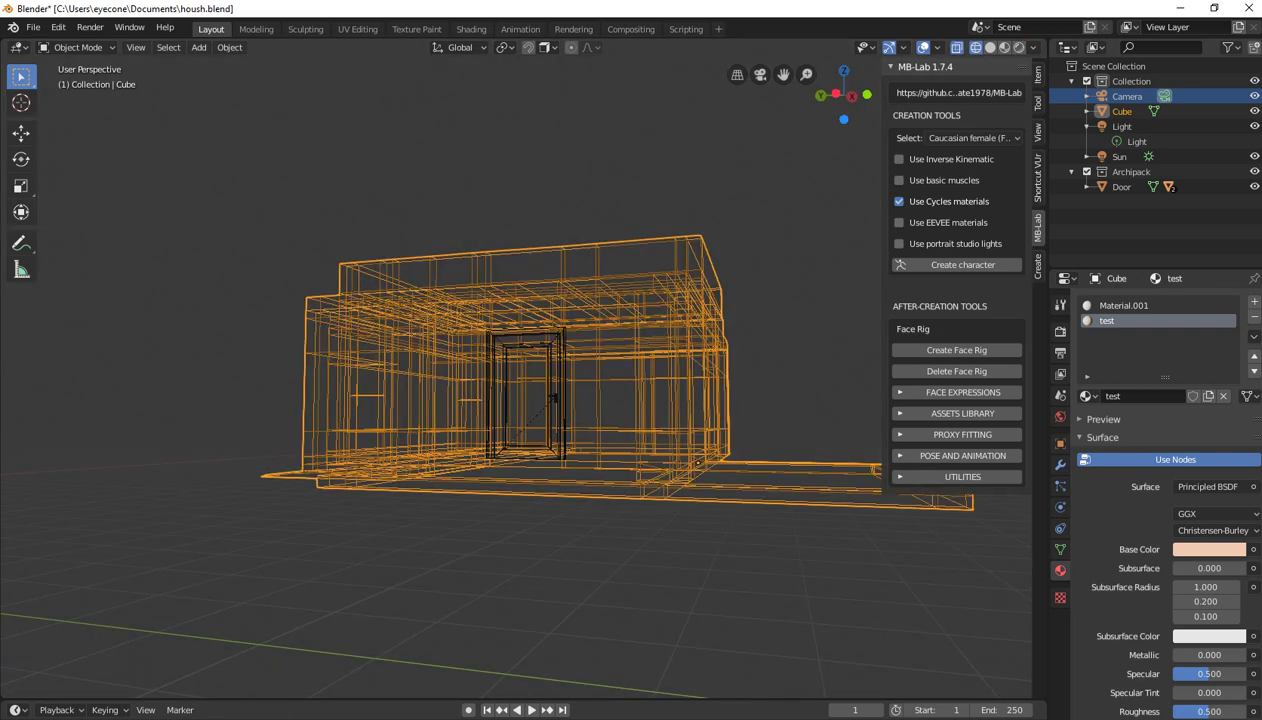
click(990, 47)
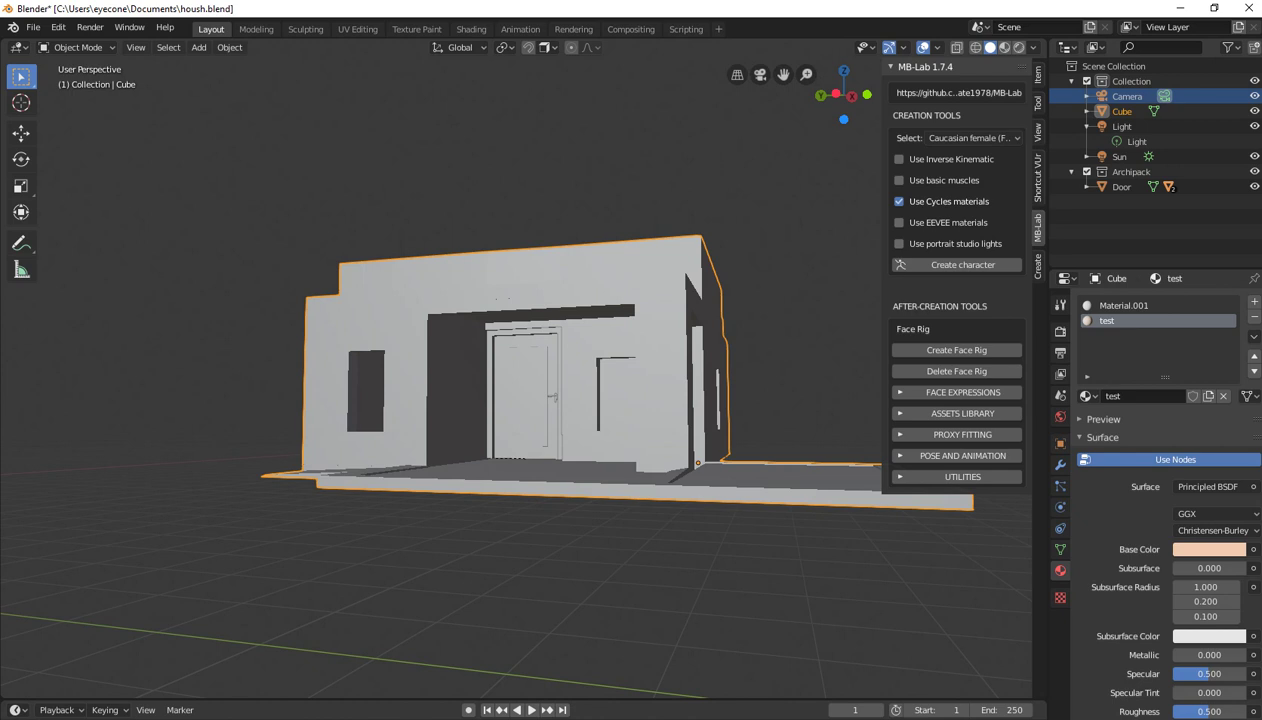
middle_drag(516, 370, 516, 400)
scroll(516, 370, up, 4)
scroll(516, 370, up, 2)
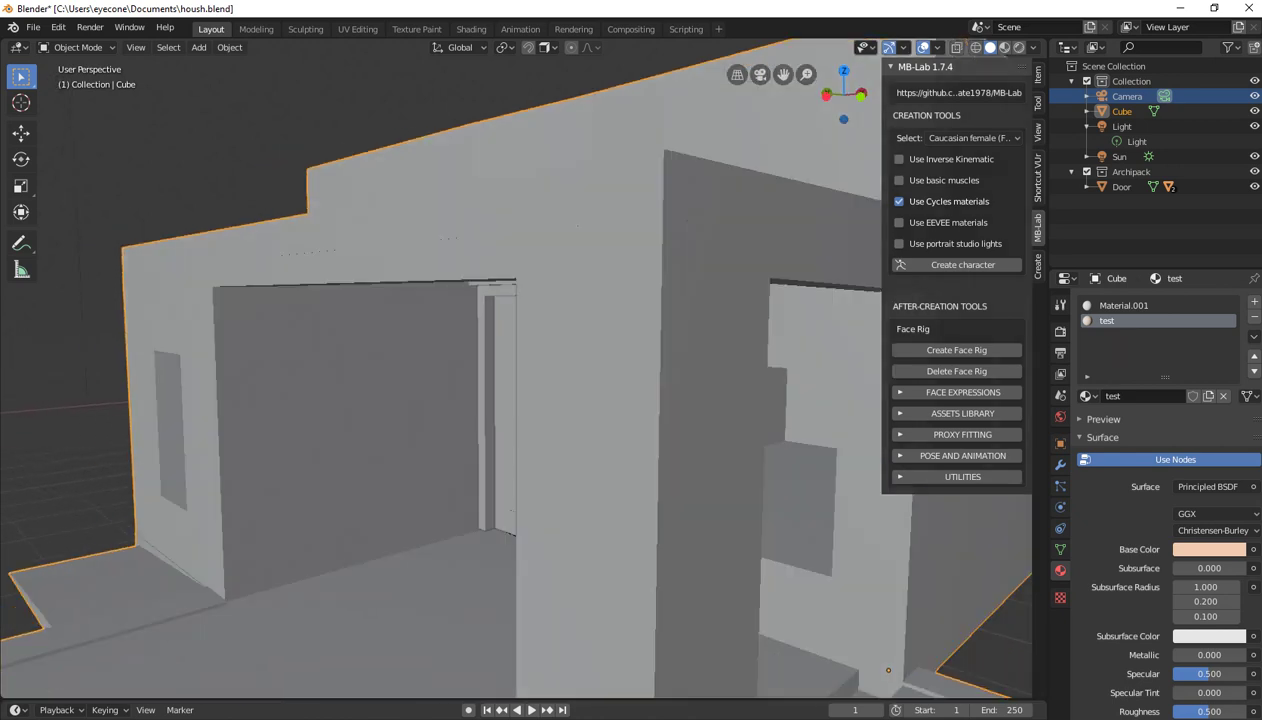
scroll(516, 370, down, 2)
scroll(516, 370, down, 2)
scroll(516, 370, down, 3)
scroll(516, 370, down, 1)
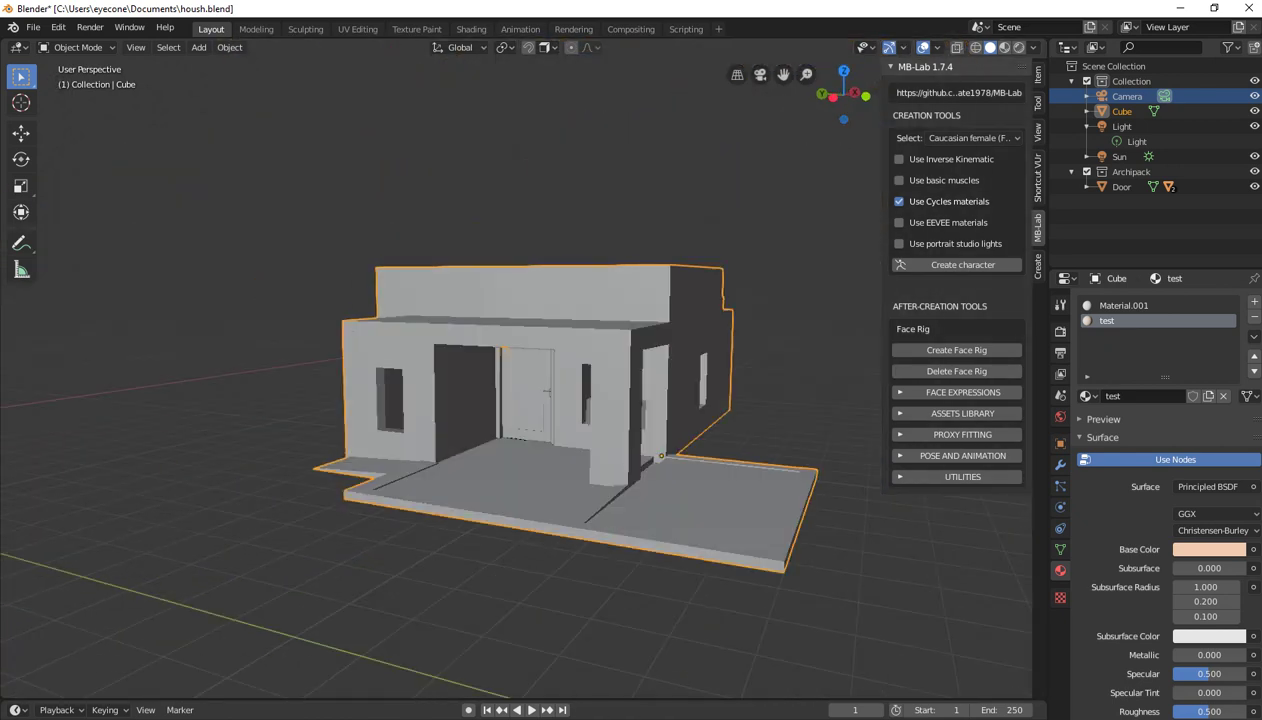
middle_drag(516, 400, 400, 330)
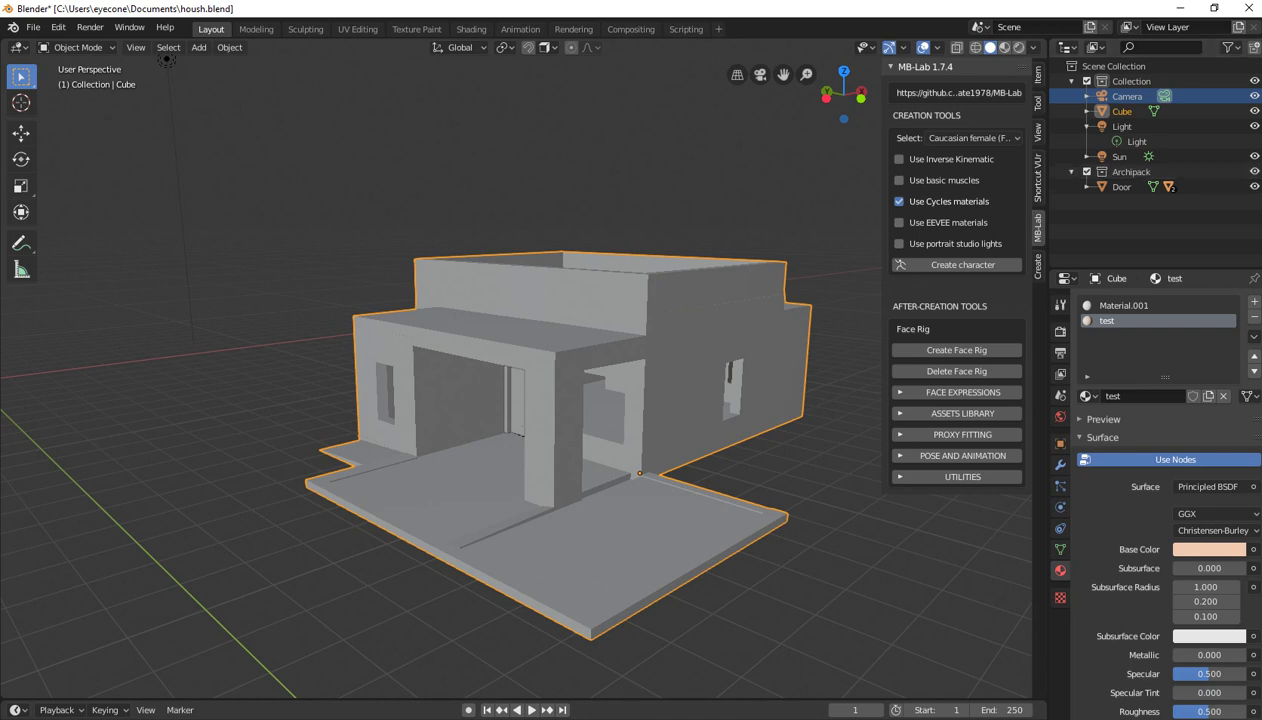
click(1038, 265)
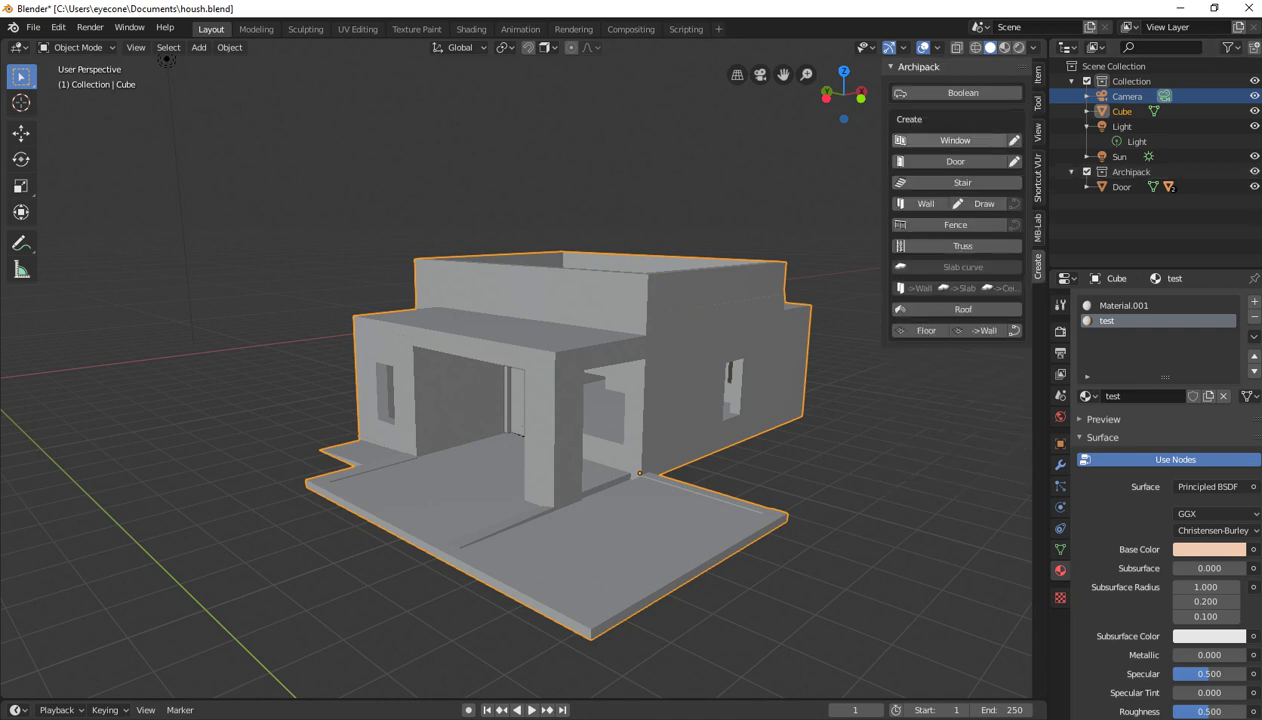
click(955, 140)
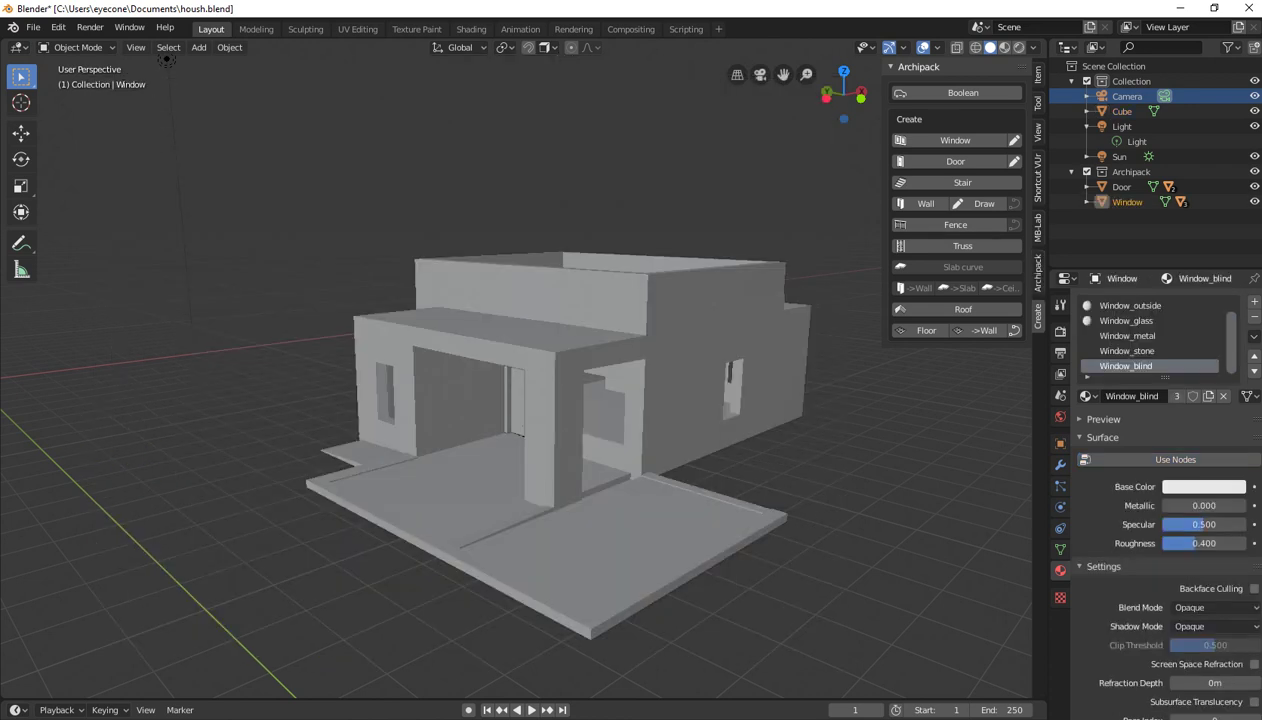
key(z)
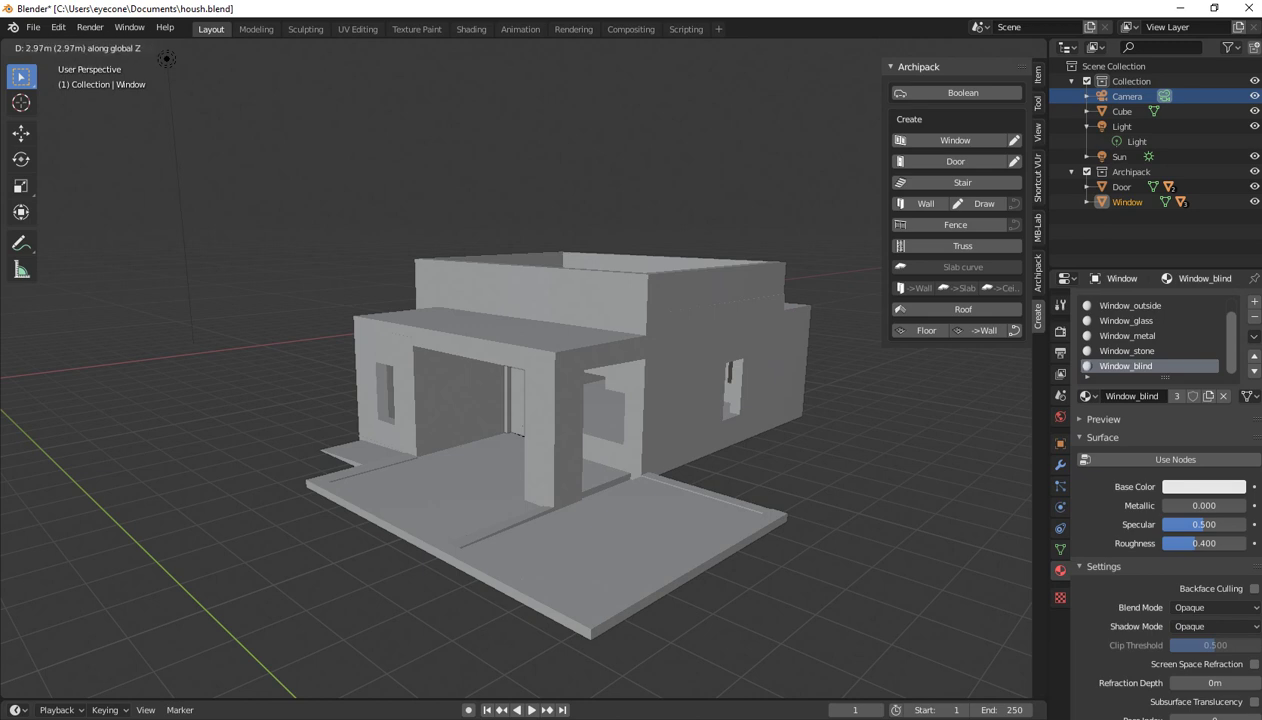
click(287, 163)
scroll(287, 163, down, 4)
key(KP_Decimal)
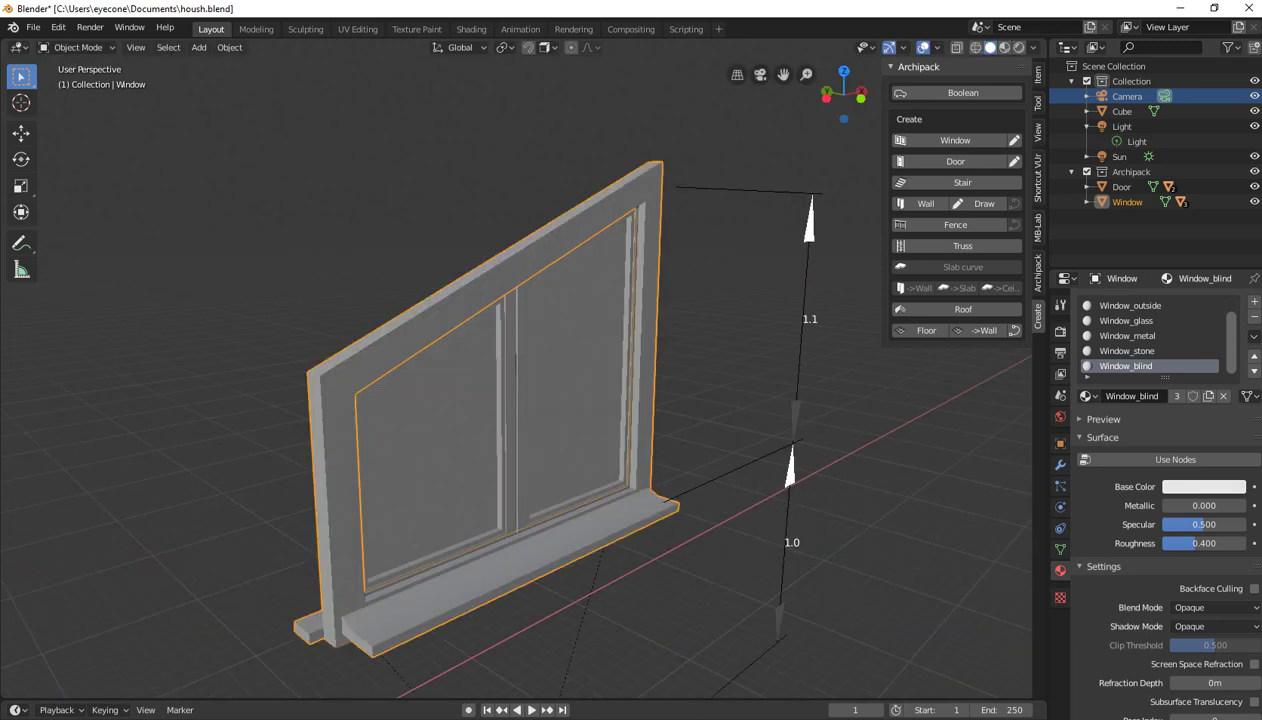
scroll(520, 420, down, 3)
scroll(520, 420, down, 2)
scroll(520, 420, down, 1)
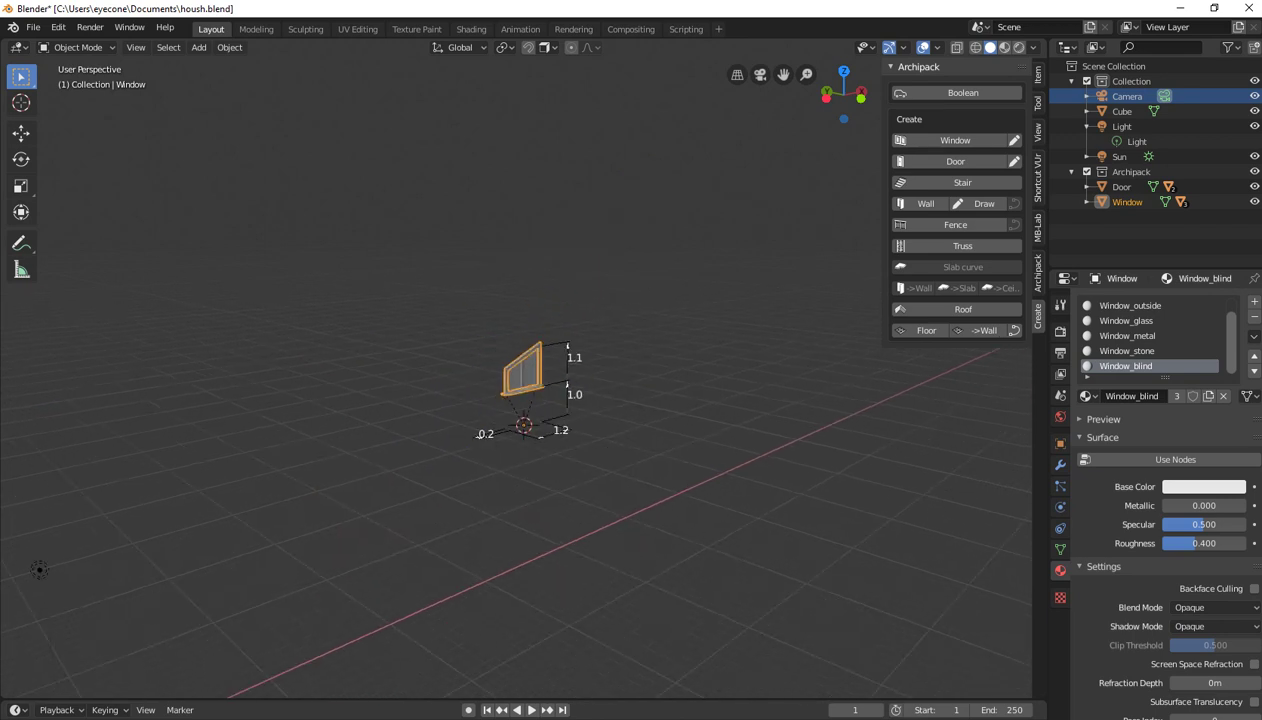
mouse_move(38, 570)
middle_down()
mouse_move(577, 506)
mouse_move(430, 400)
middle_up()
key(Delete)
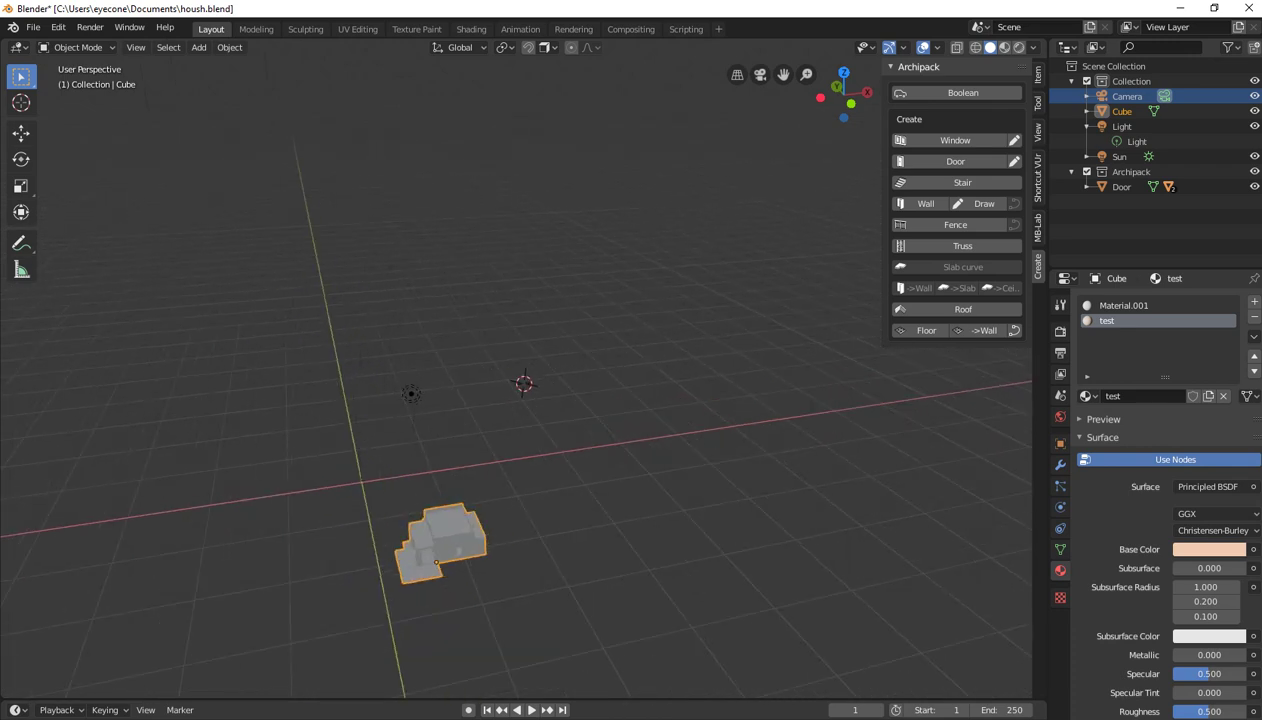
key(alt+a)
Set the house Cube's origin to its geometry via Set Origin
click(445, 535)
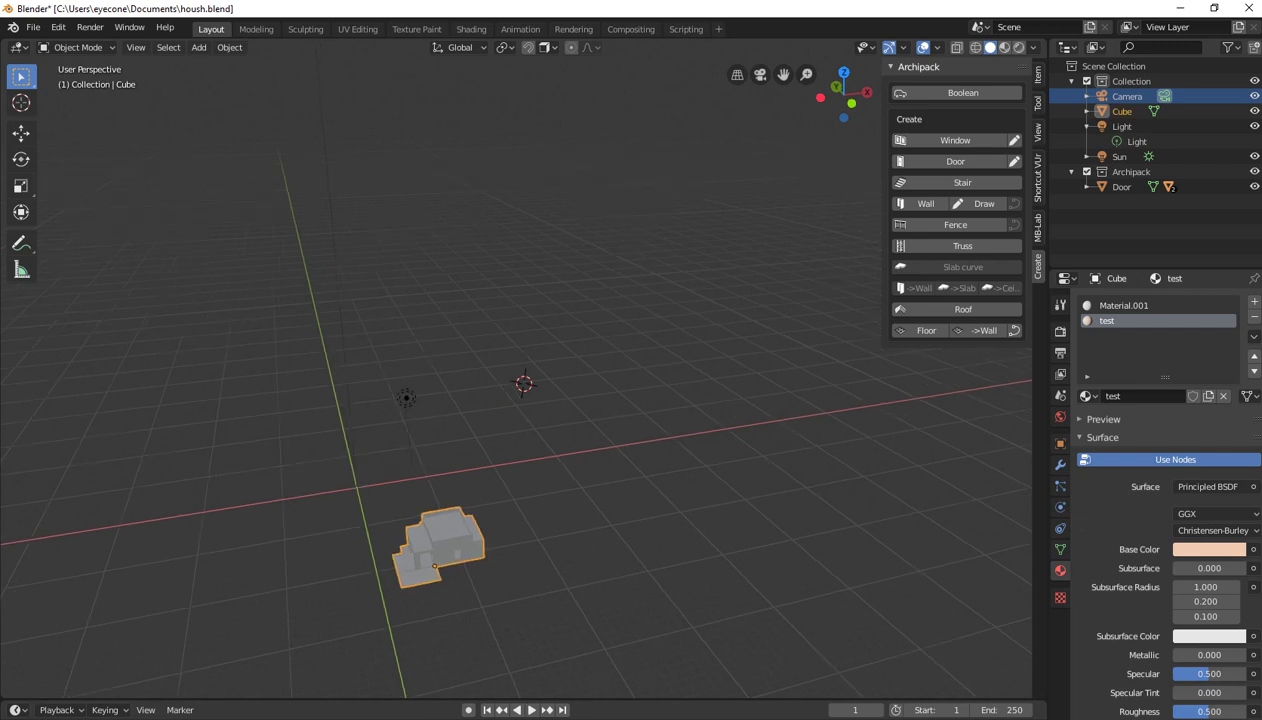
middle_drag(520, 400, 540, 360)
click(229, 47)
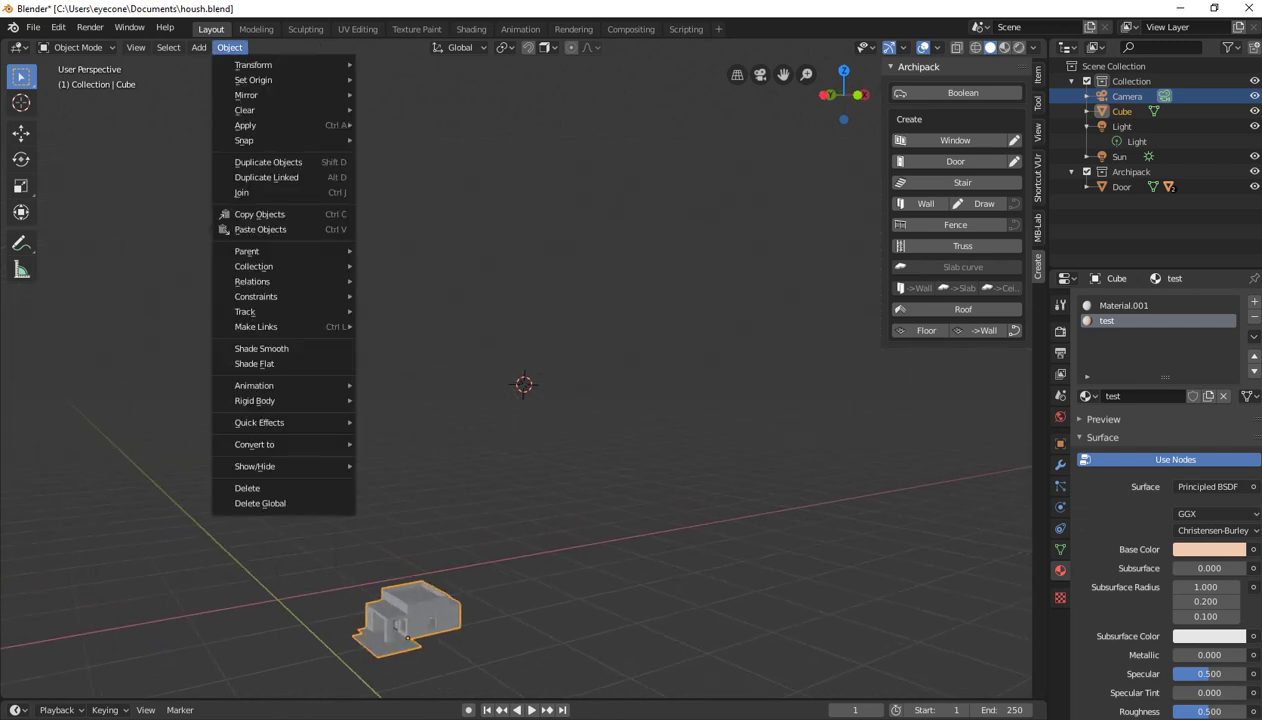
click(414, 95)
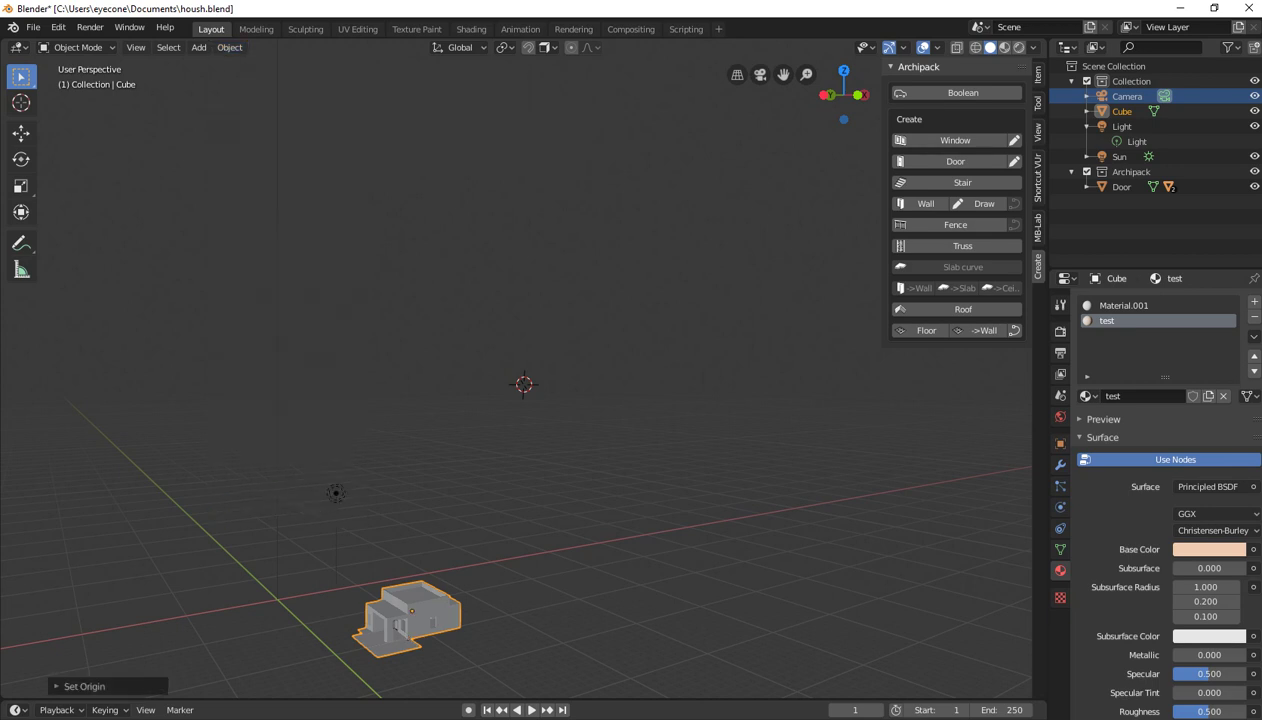
Place the 3D cursor in the front window opening and frame the house in view
middle_drag(520, 450, 580, 420)
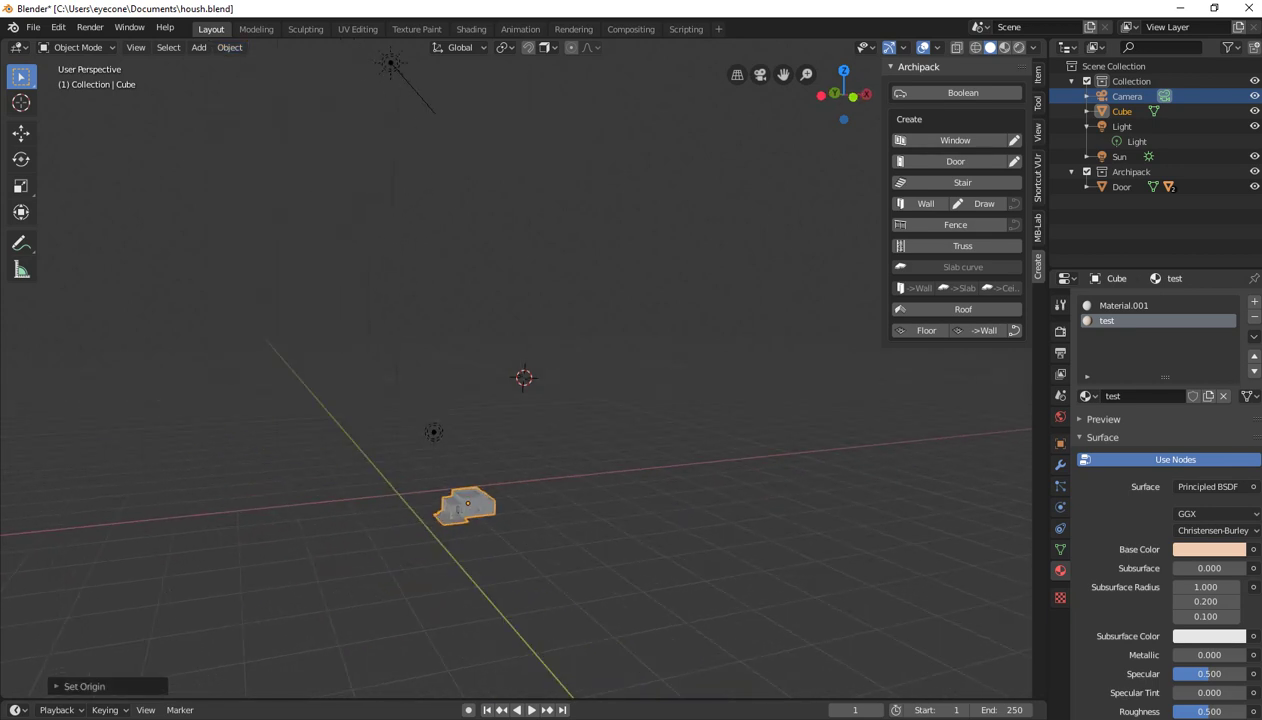
shift+right_click(386, 511)
key(KP_Decimal)
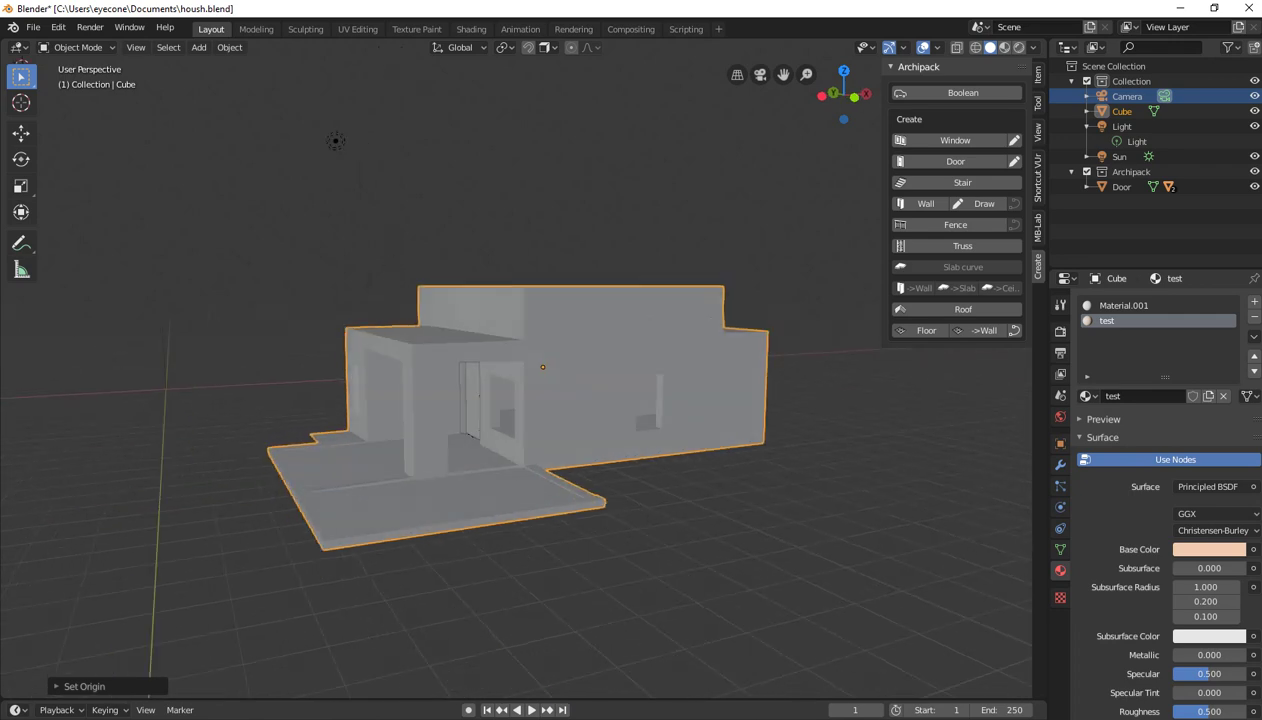
key(Home)
key(KP_Decimal)
scroll(516, 372, up, 1)
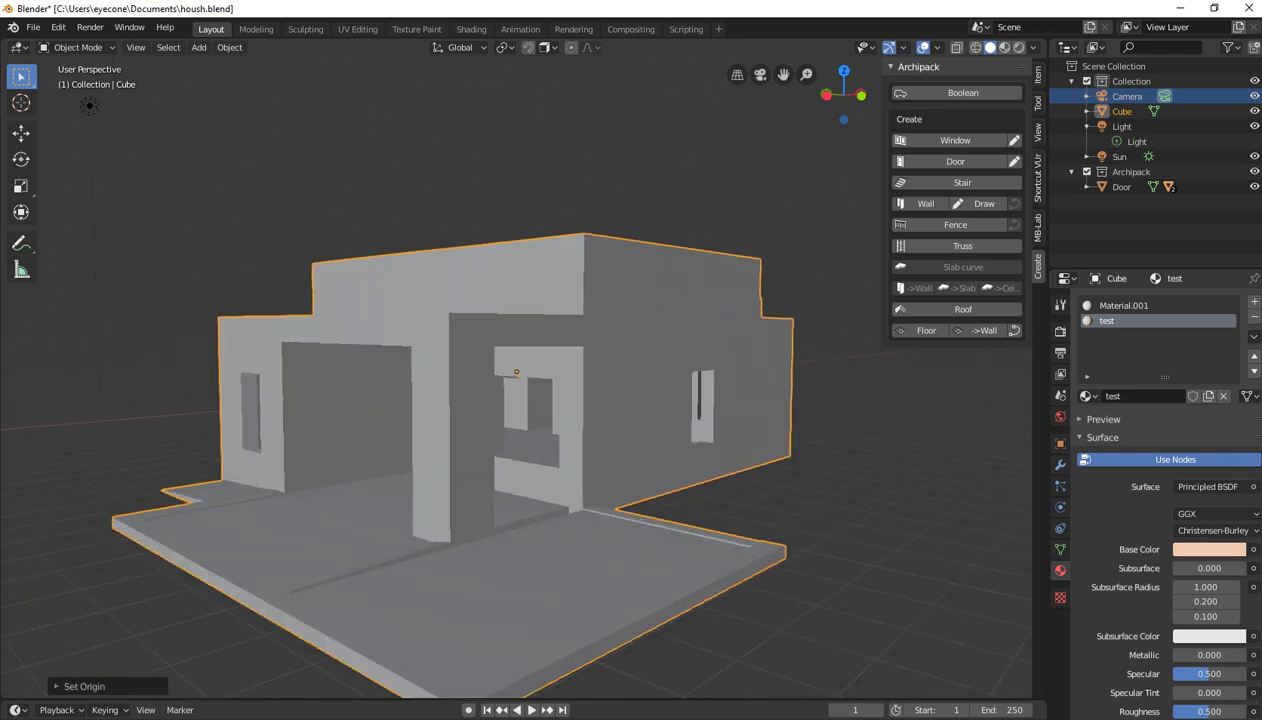
mouse_move(521, 459)
middle_down()
mouse_move(468, 448)
mouse_move(526, 468)
middle_up()
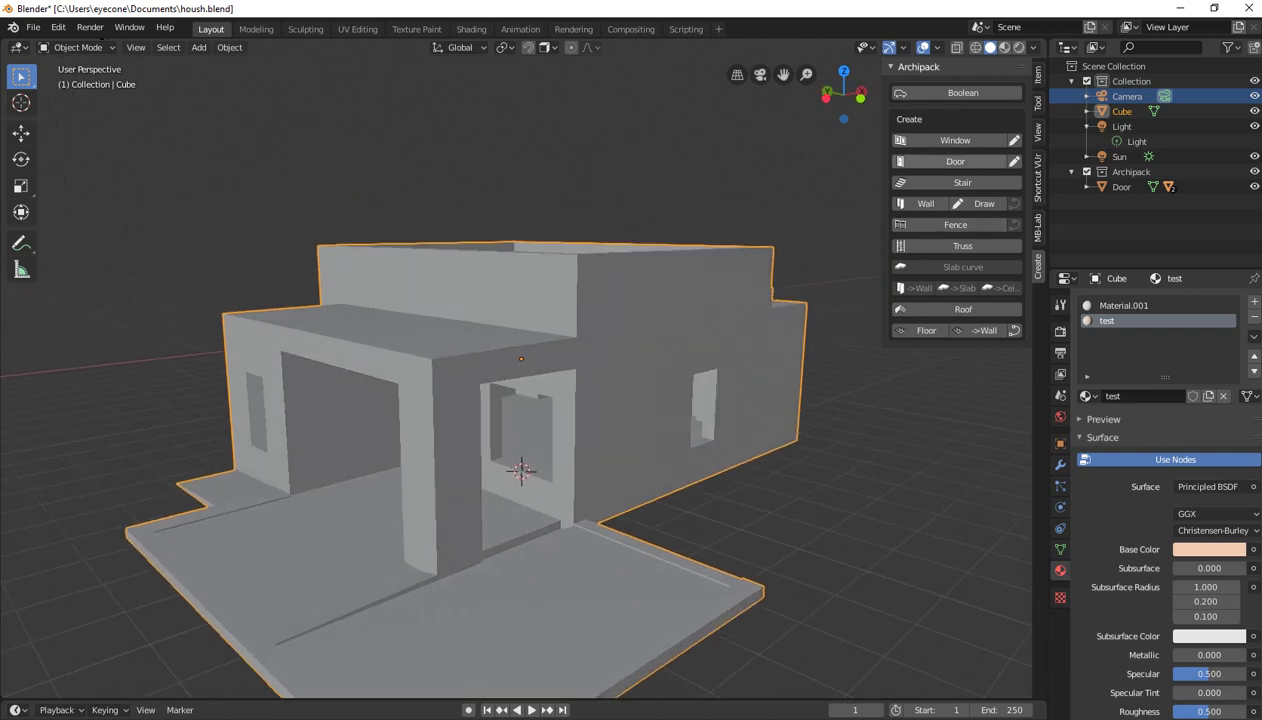
Add the 80x80 flat 1 Archipack window preset at the front wall opening
click(955, 140)
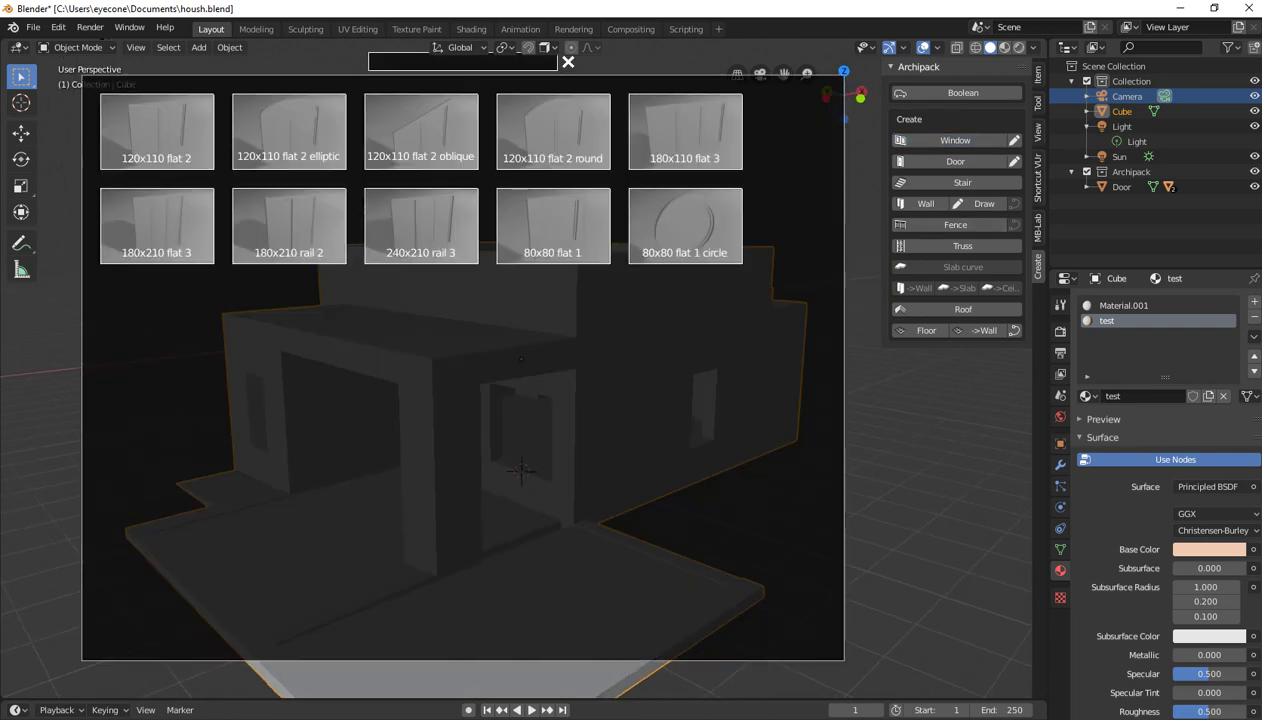
click(553, 226)
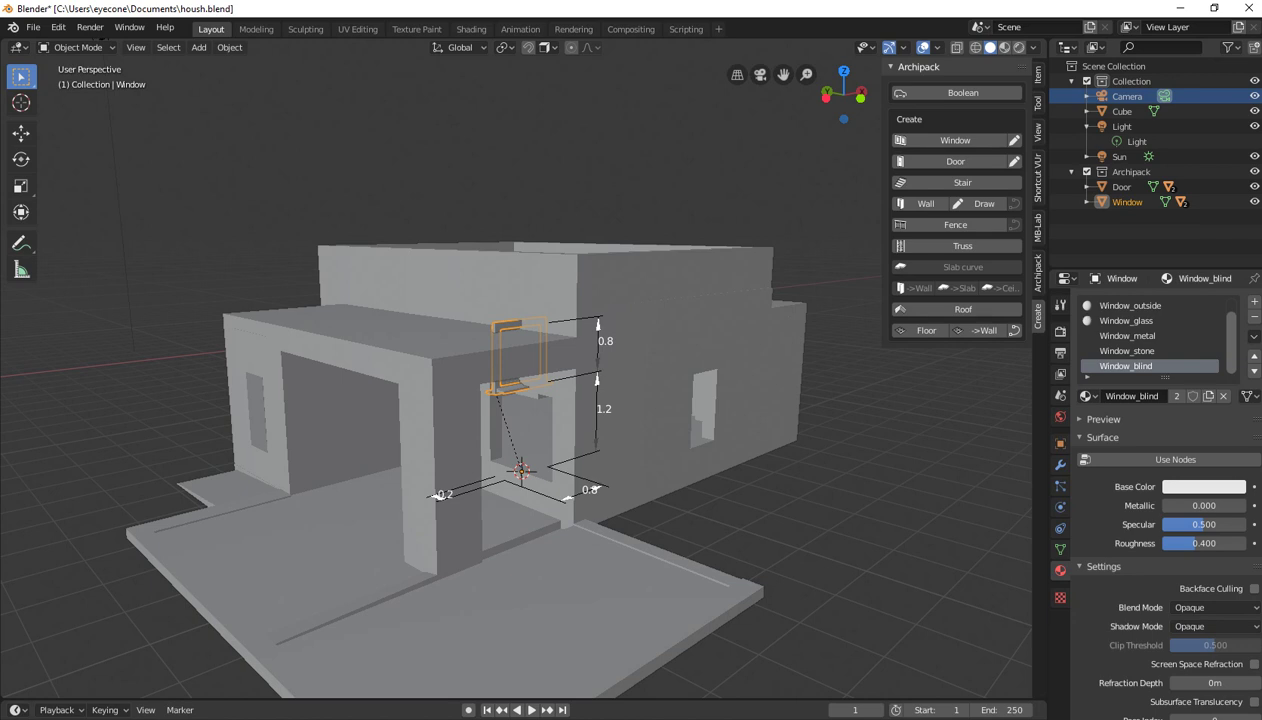
middle_drag(234, 146, 289, 223)
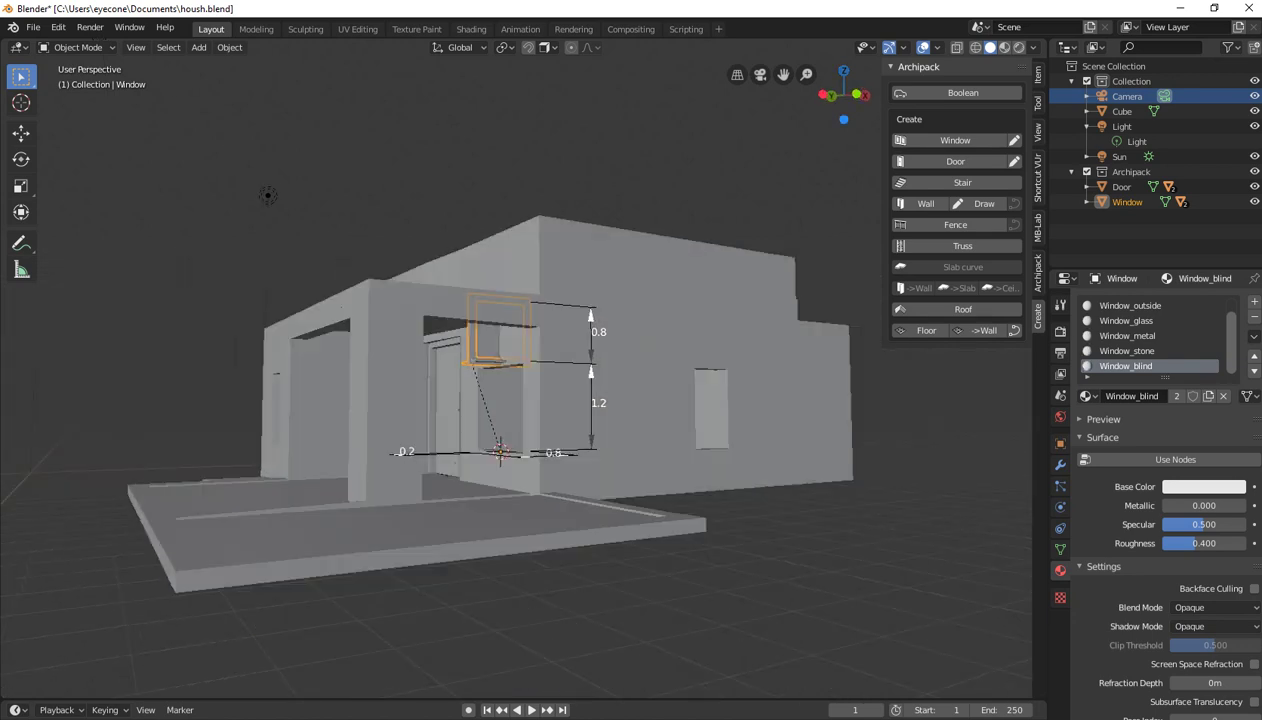
middle_drag(500, 400, 400, 400)
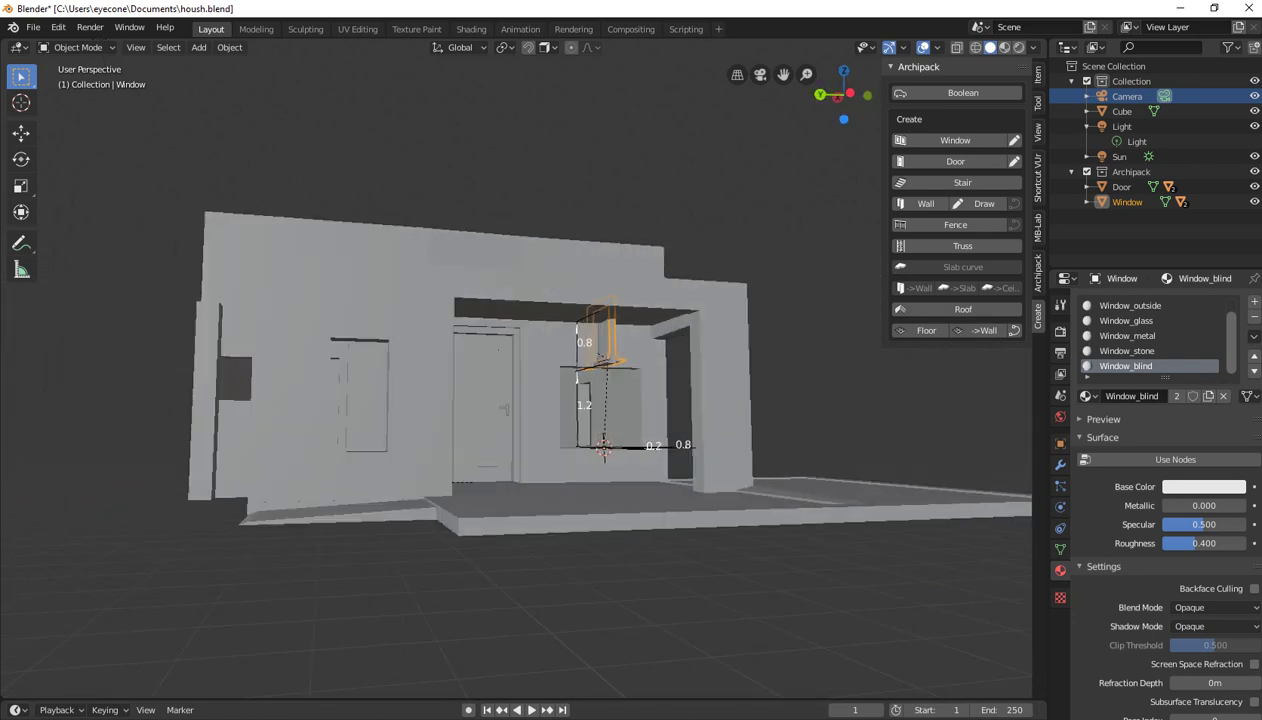
mouse_move(516, 400)
middle_down()
mouse_move(450, 380)
mouse_move(490, 396)
middle_up()
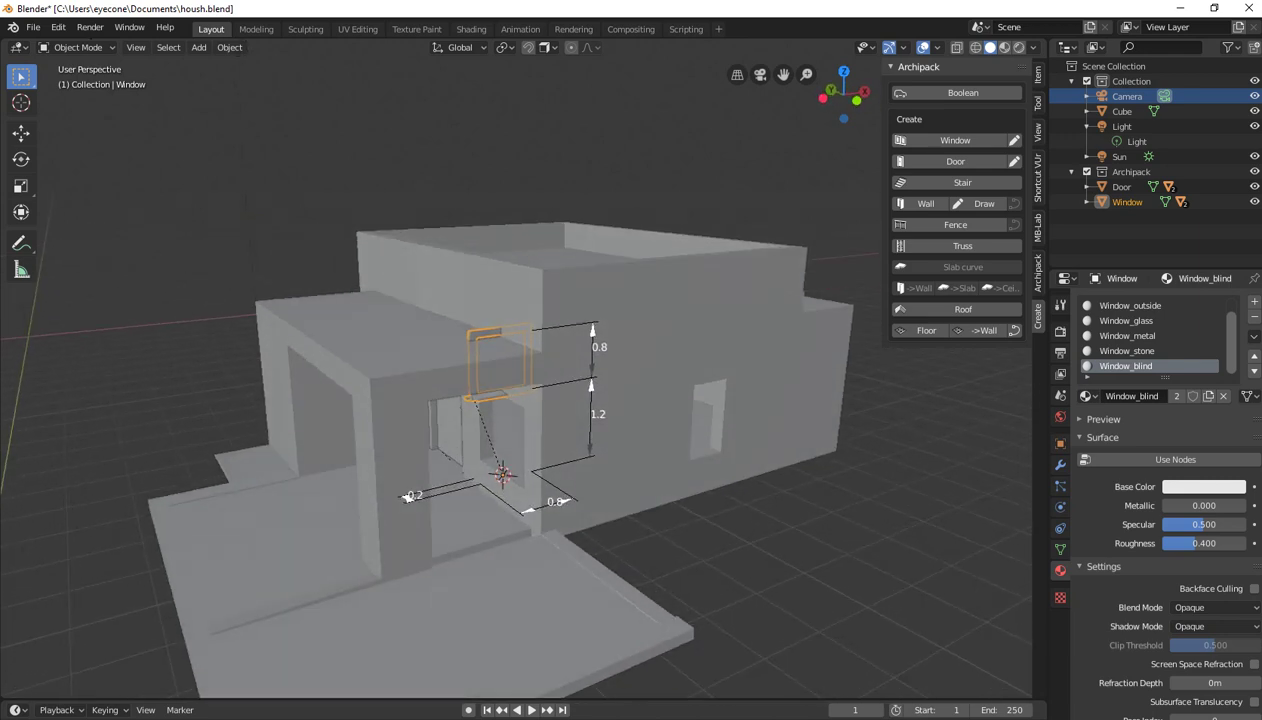
Cancel the accidental R7 rotation and switch to the top orthographic view
text(r)
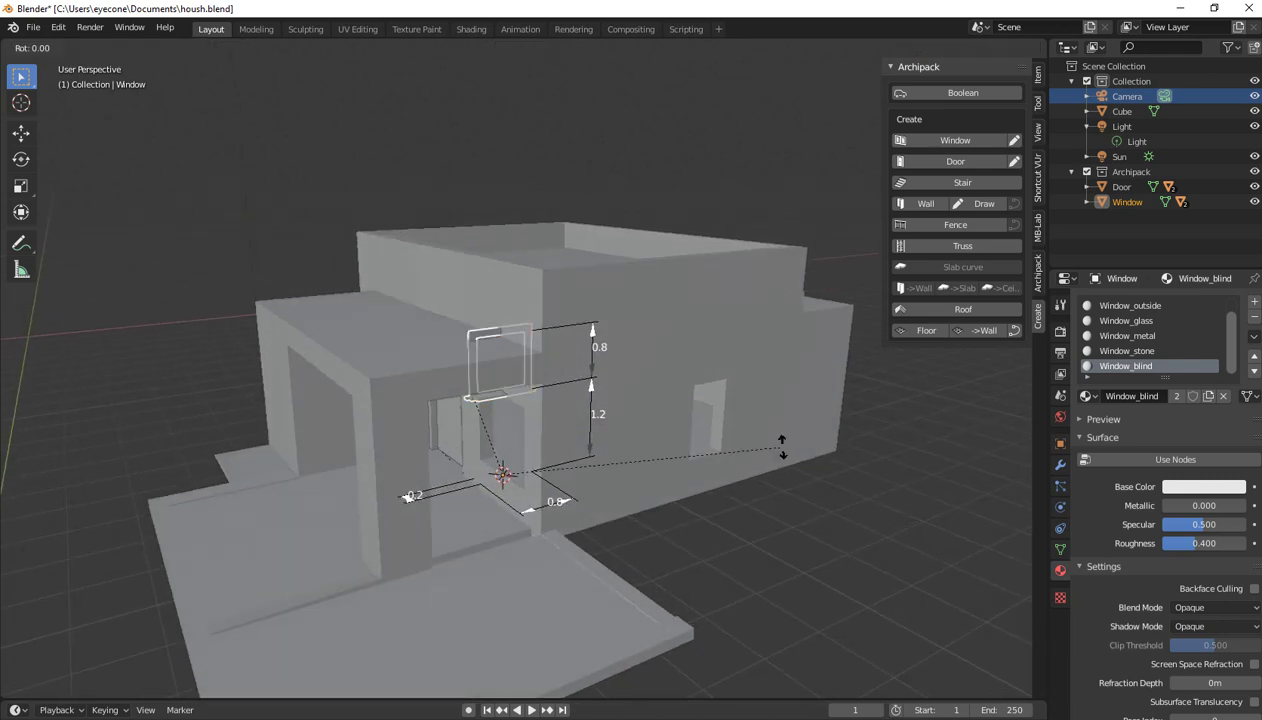
text(7)
key(Escape)
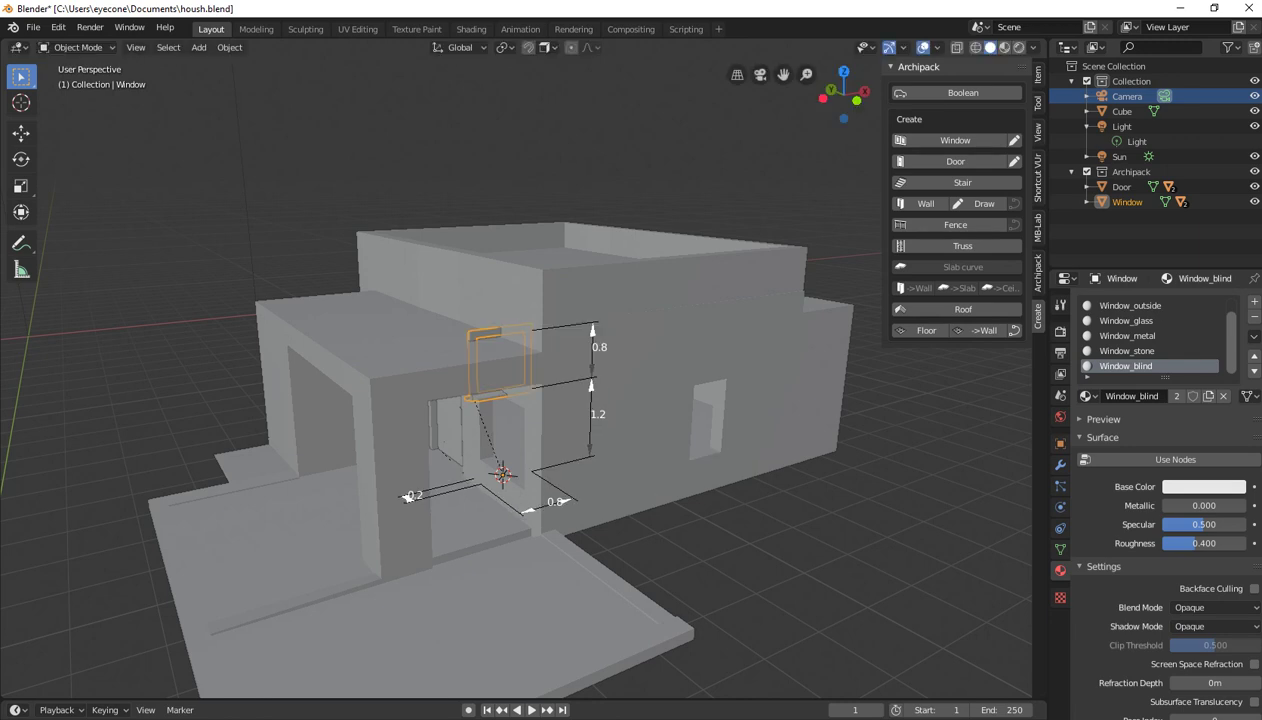
key(KP_7)
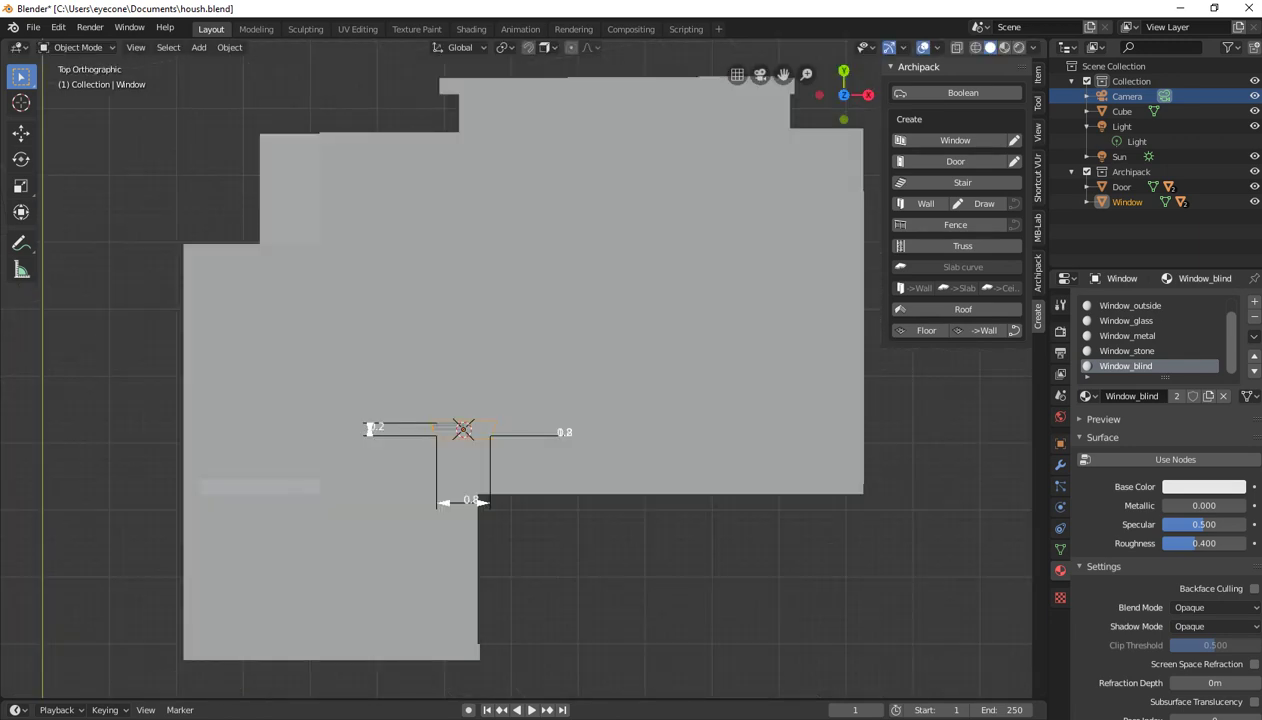
Rotate the small window -90° in wireframe view
key(shift+z)
scroll(540, 380, up, 1)
key(r)
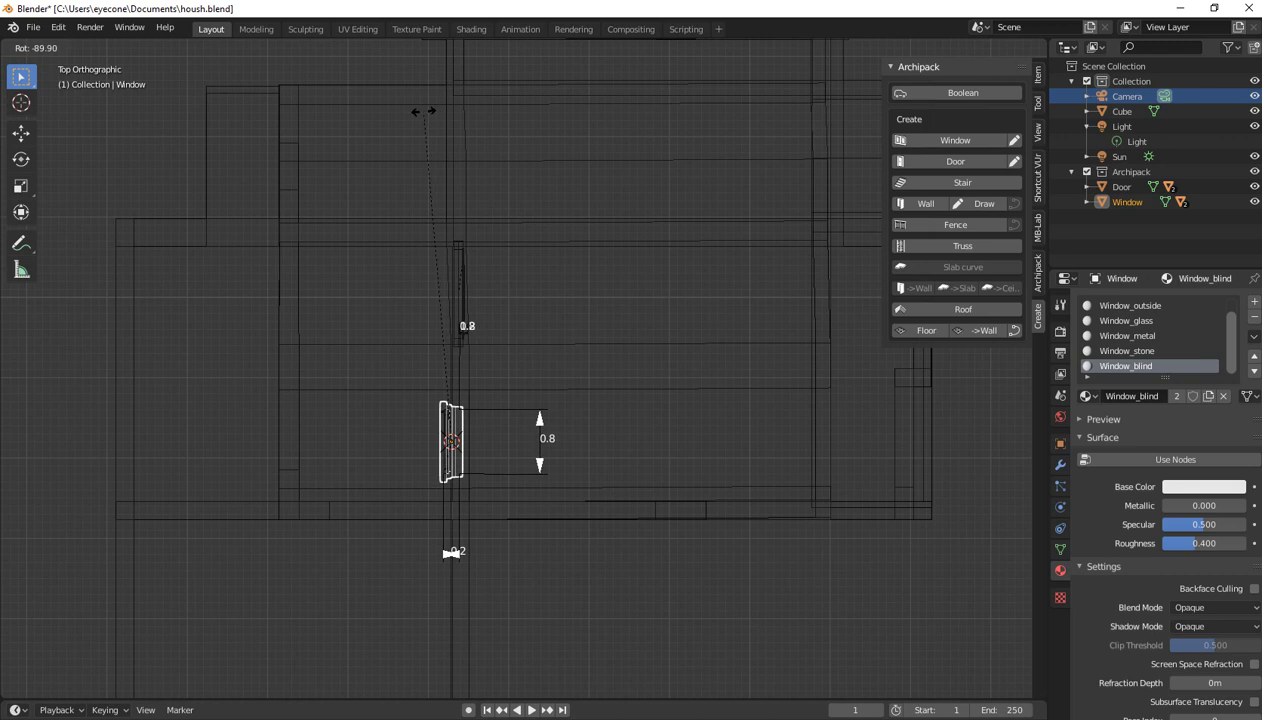
text(-960)
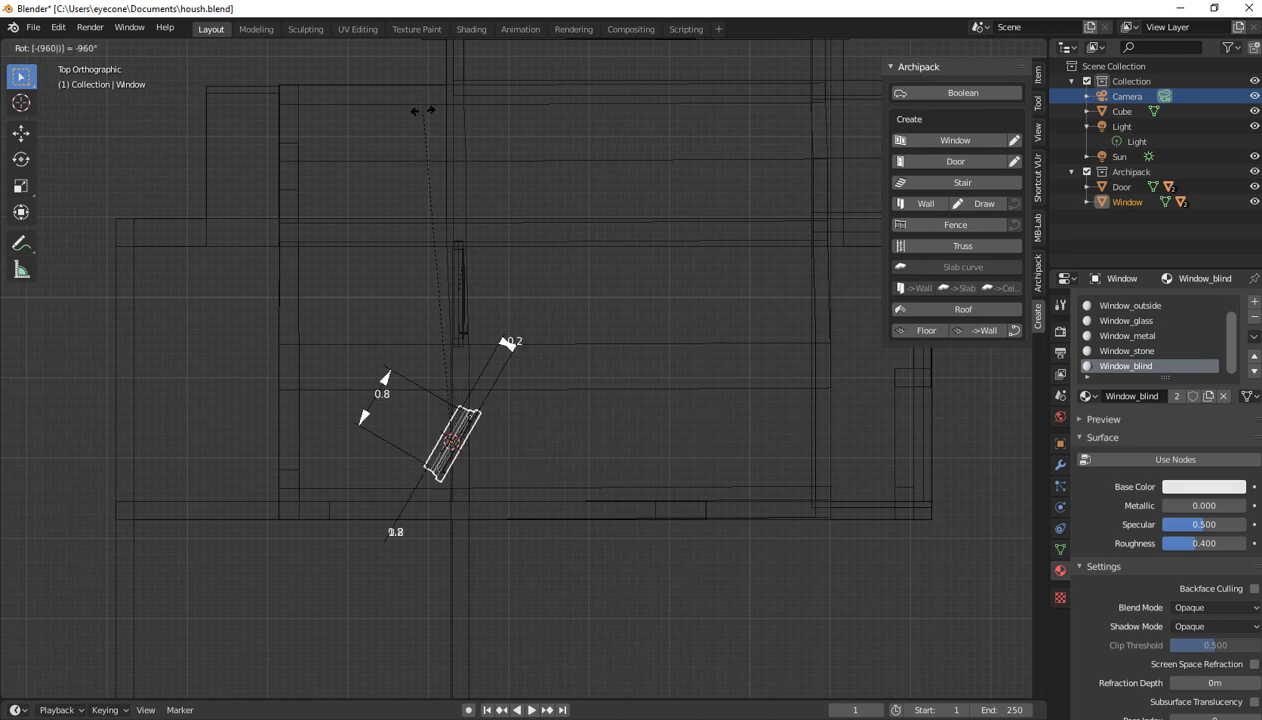
key(BackSpace)
key(BackSpace)
text(0)
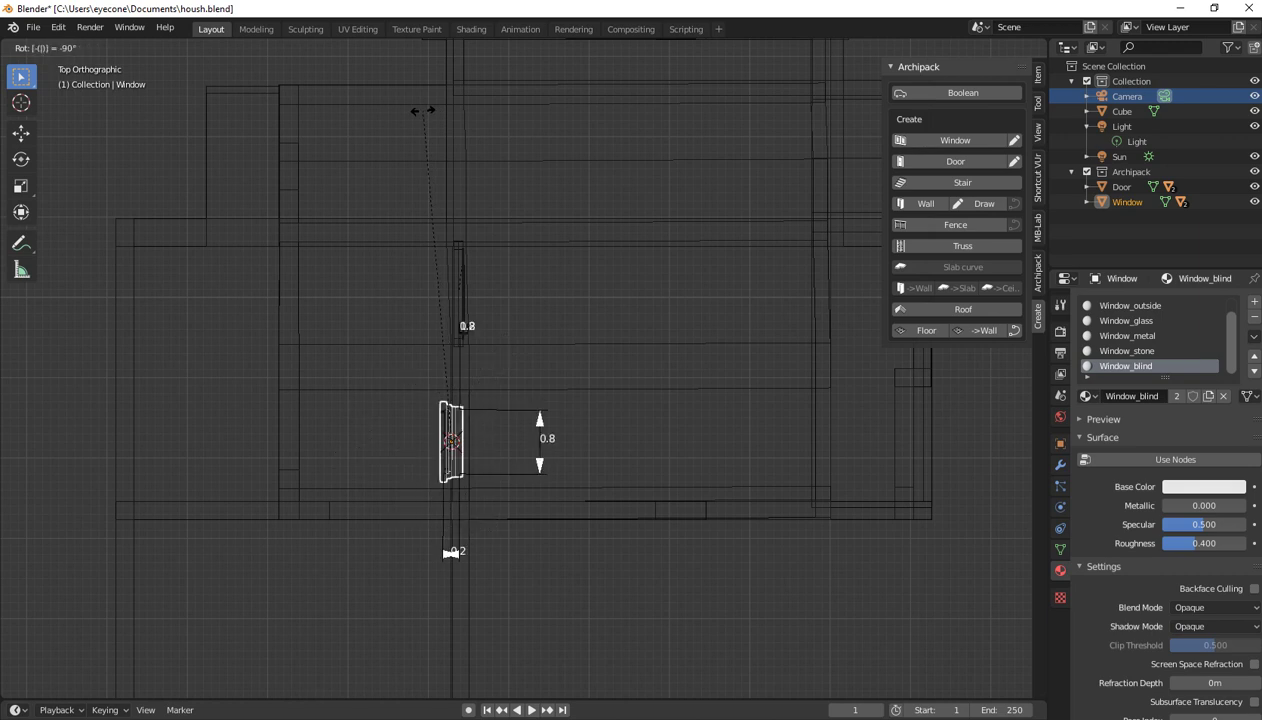
key(Return)
Lower the window about 0.99 m along Z in solid view, then delete it
scroll(524, 366, up, 3)
shift+middle_drag(516, 370, 555, 270)
scroll(516, 370, up, 3)
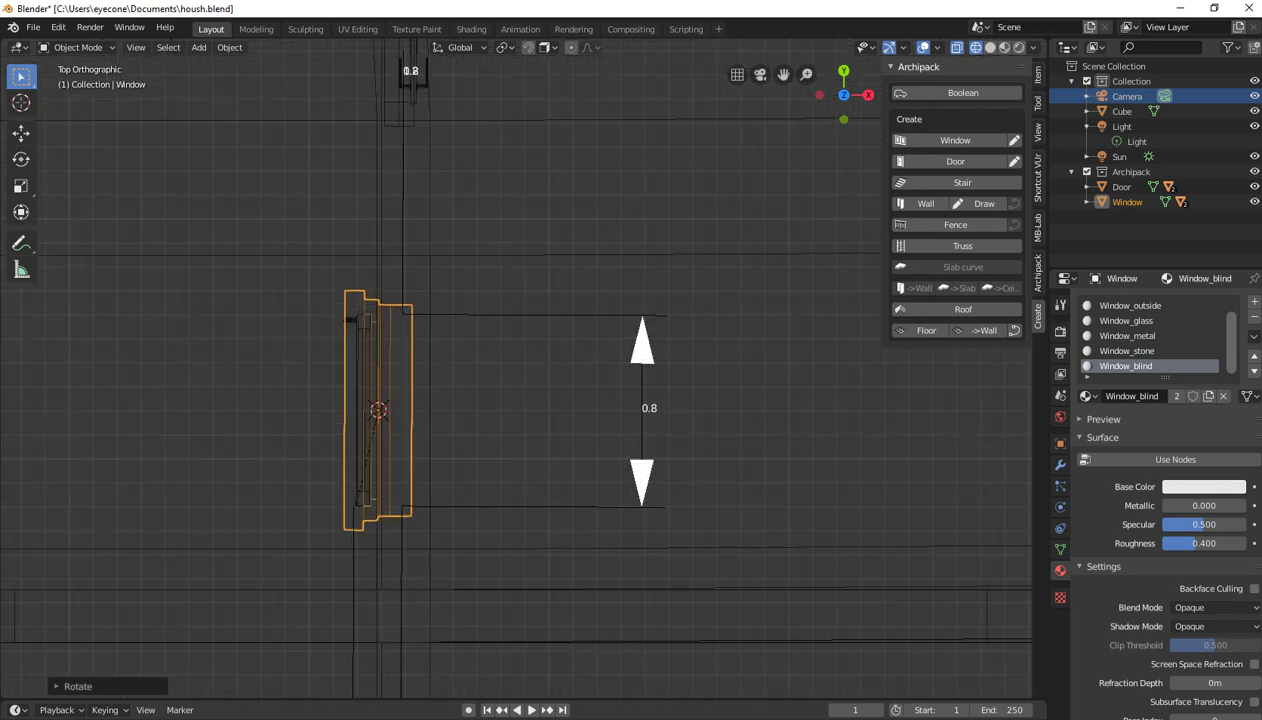
middle_drag(516, 370, 600, 300)
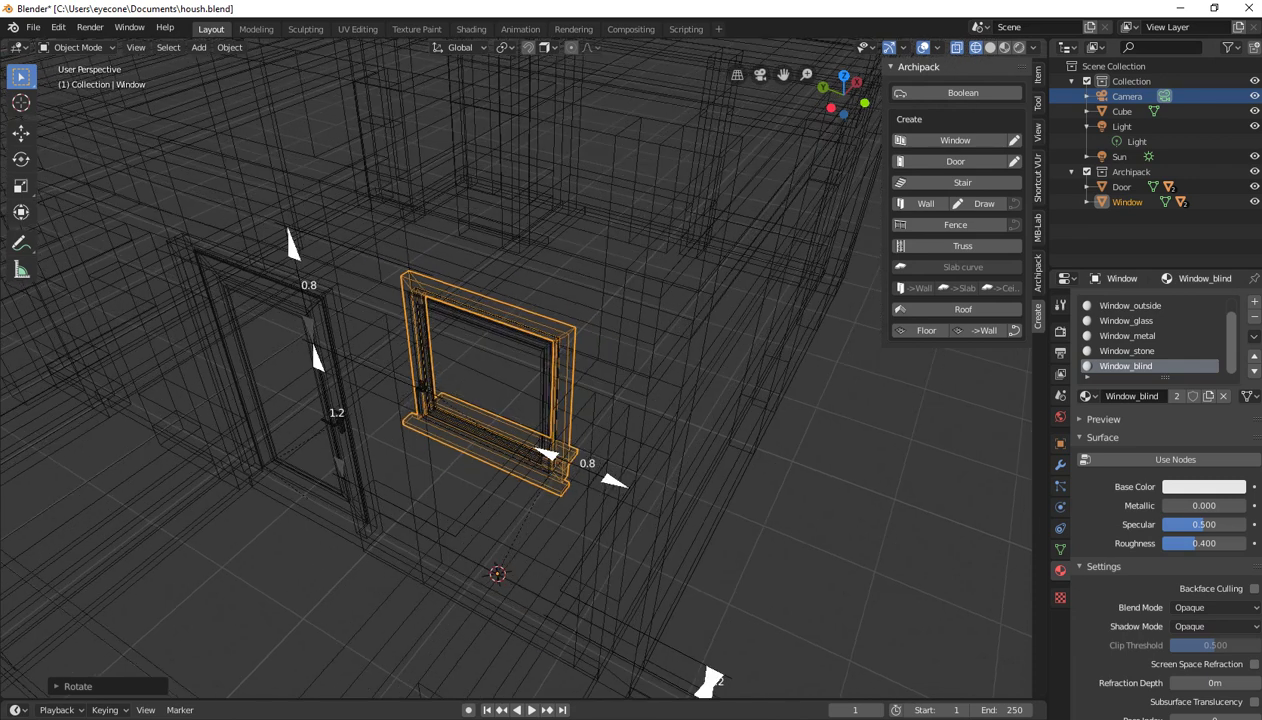
key(shift+z)
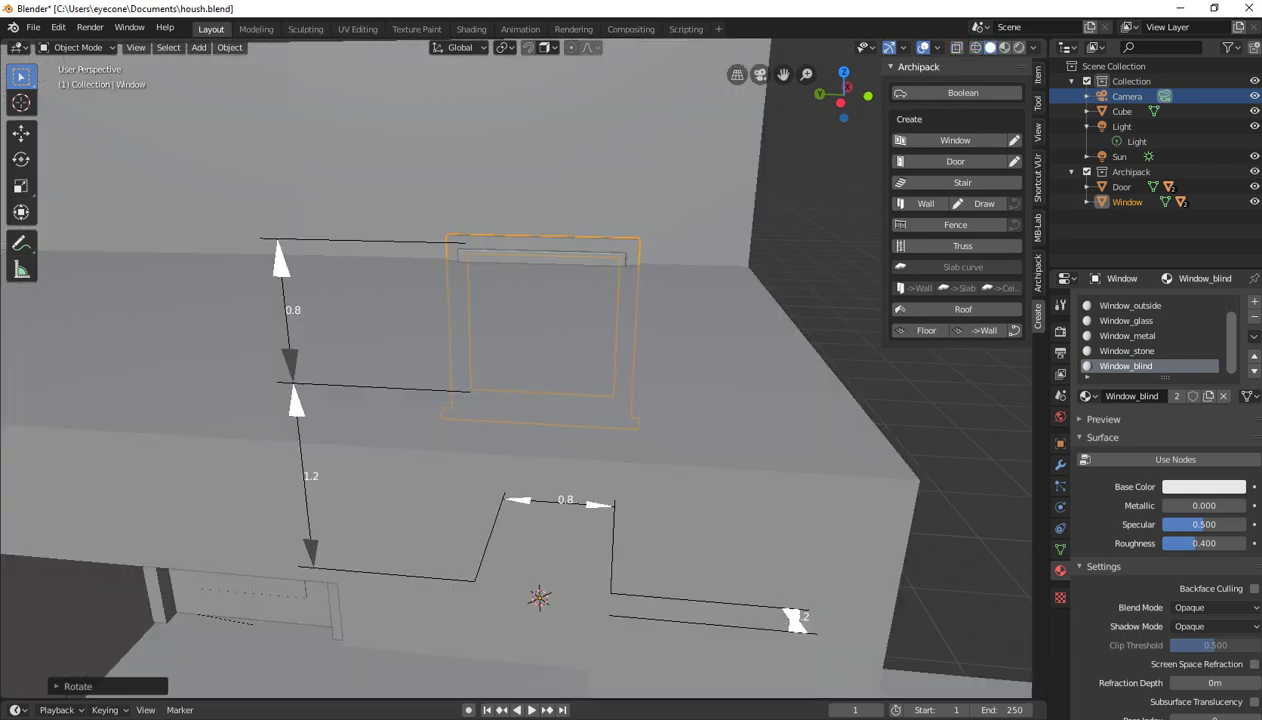
middle_drag(516, 370, 620, 380)
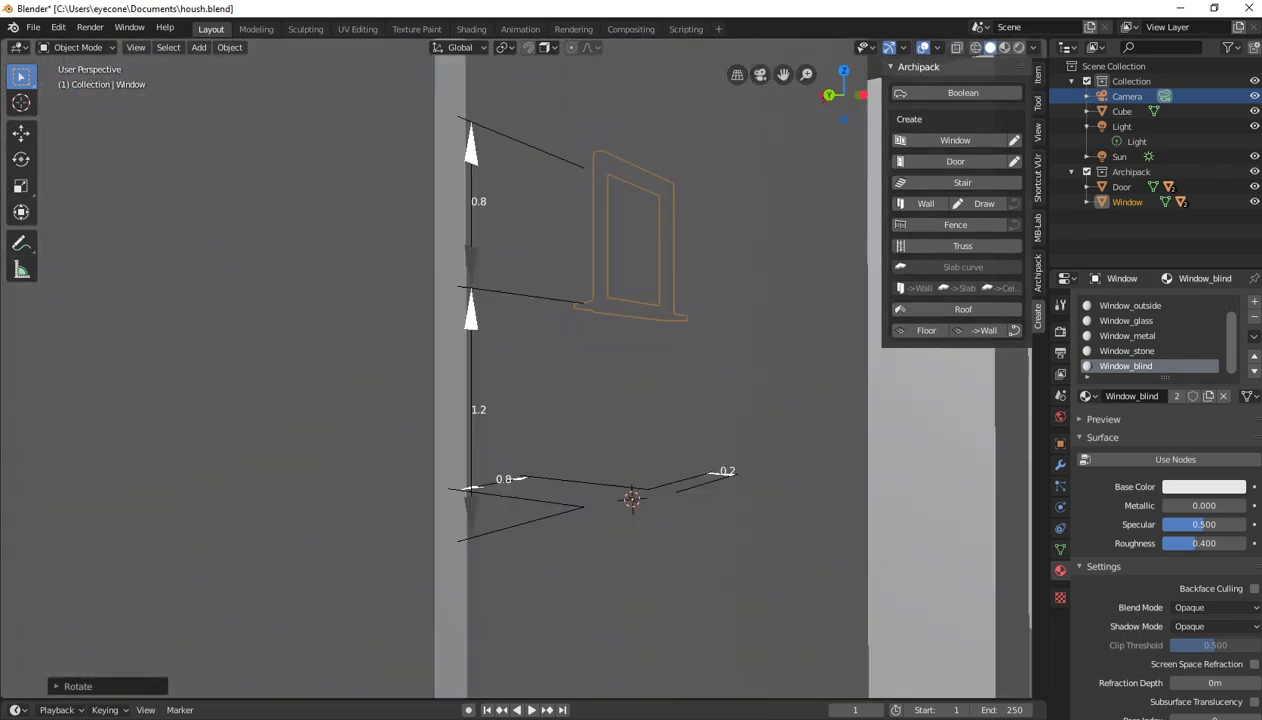
middle_drag(516, 370, 600, 380)
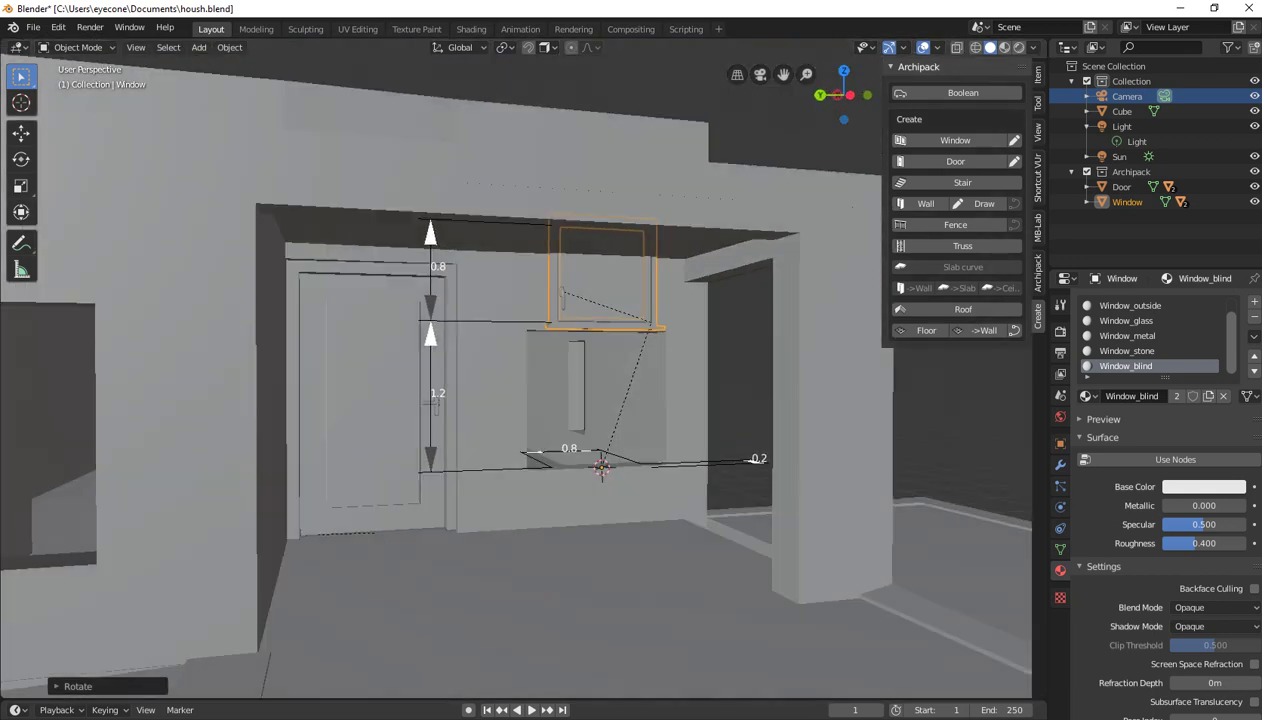
middle_drag(516, 370, 540, 372)
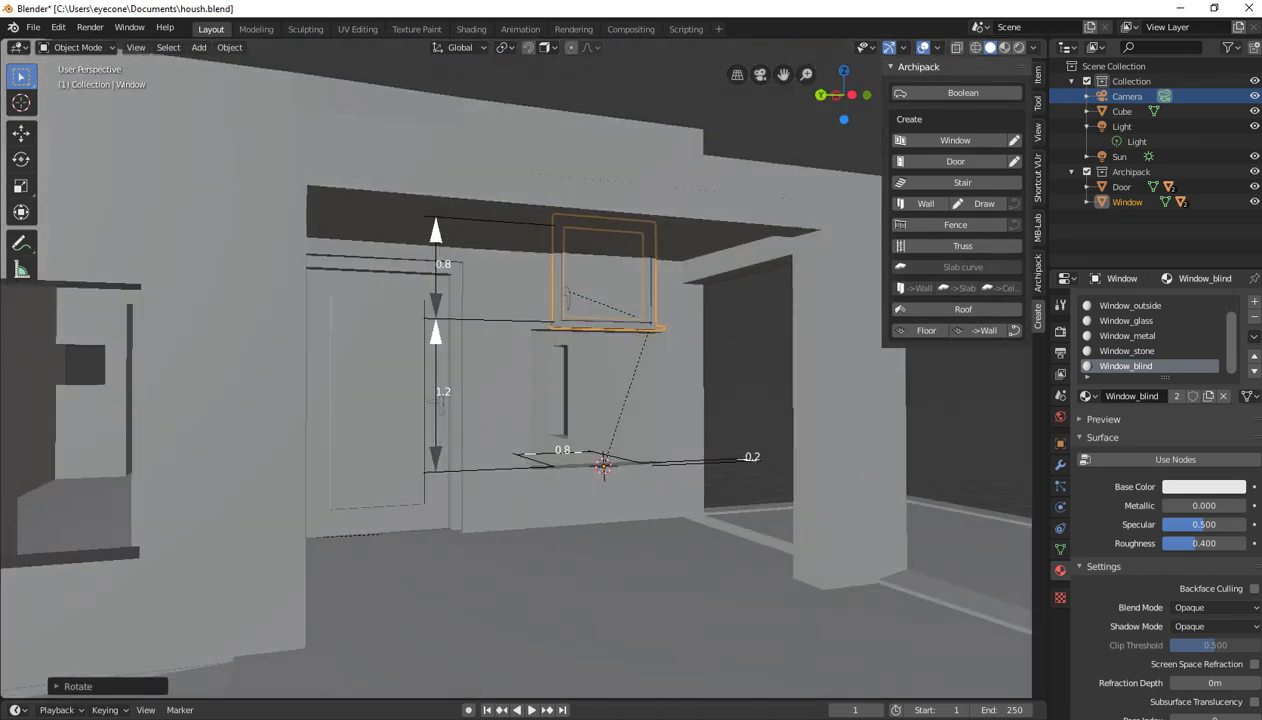
key(g)
key(z)
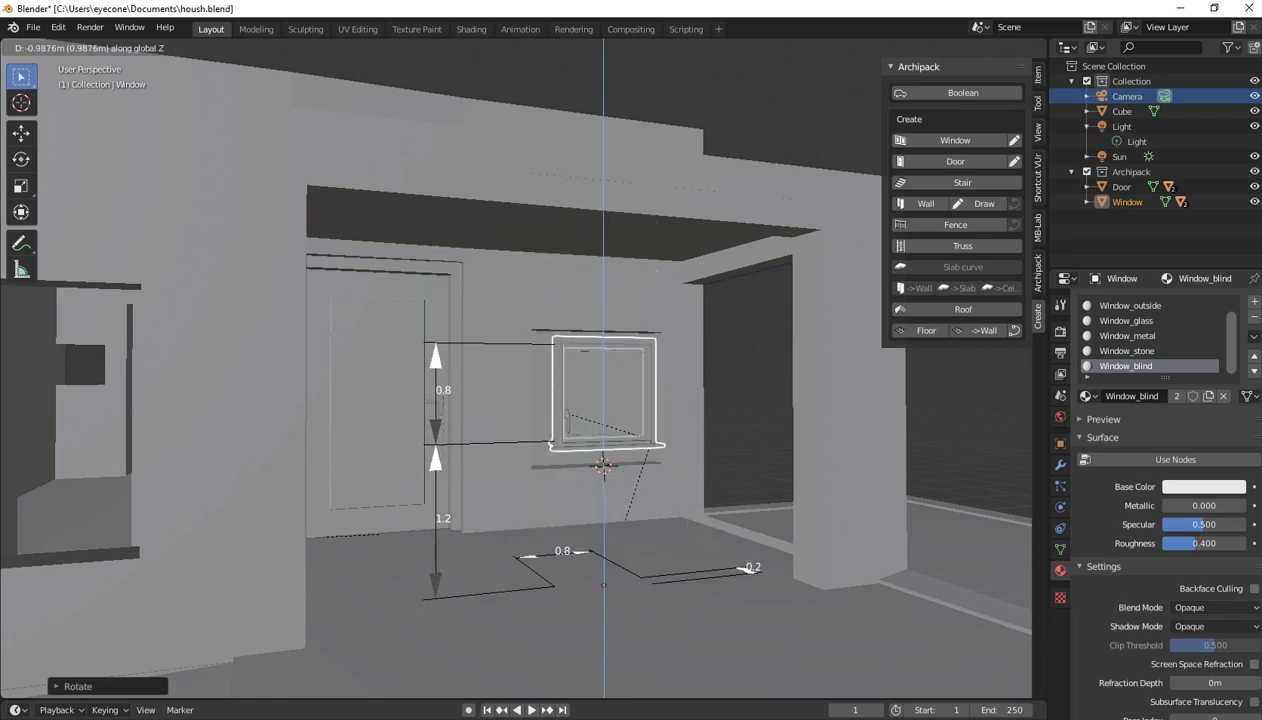
key(Return)
middle_drag(516, 370, 620, 380)
key(Delete)
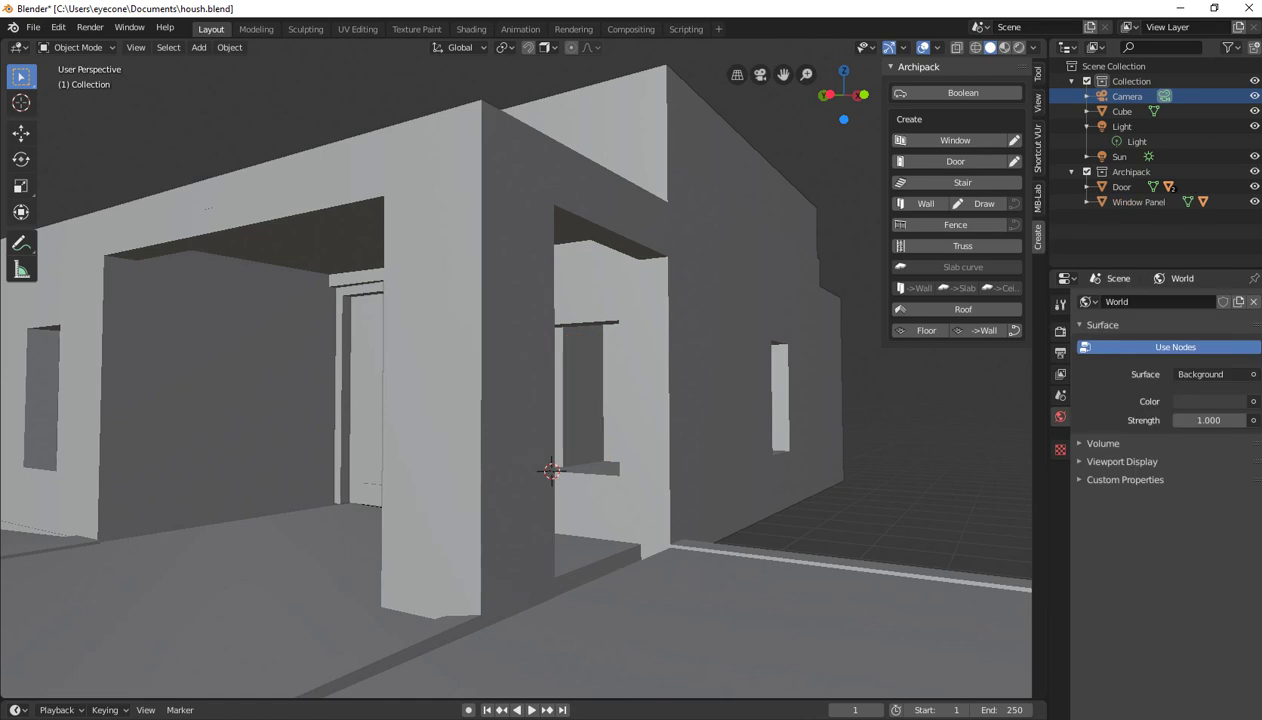
Add the 240x210 rail 3 Archipack window and rotate it 90° from the top view
click(955, 140)
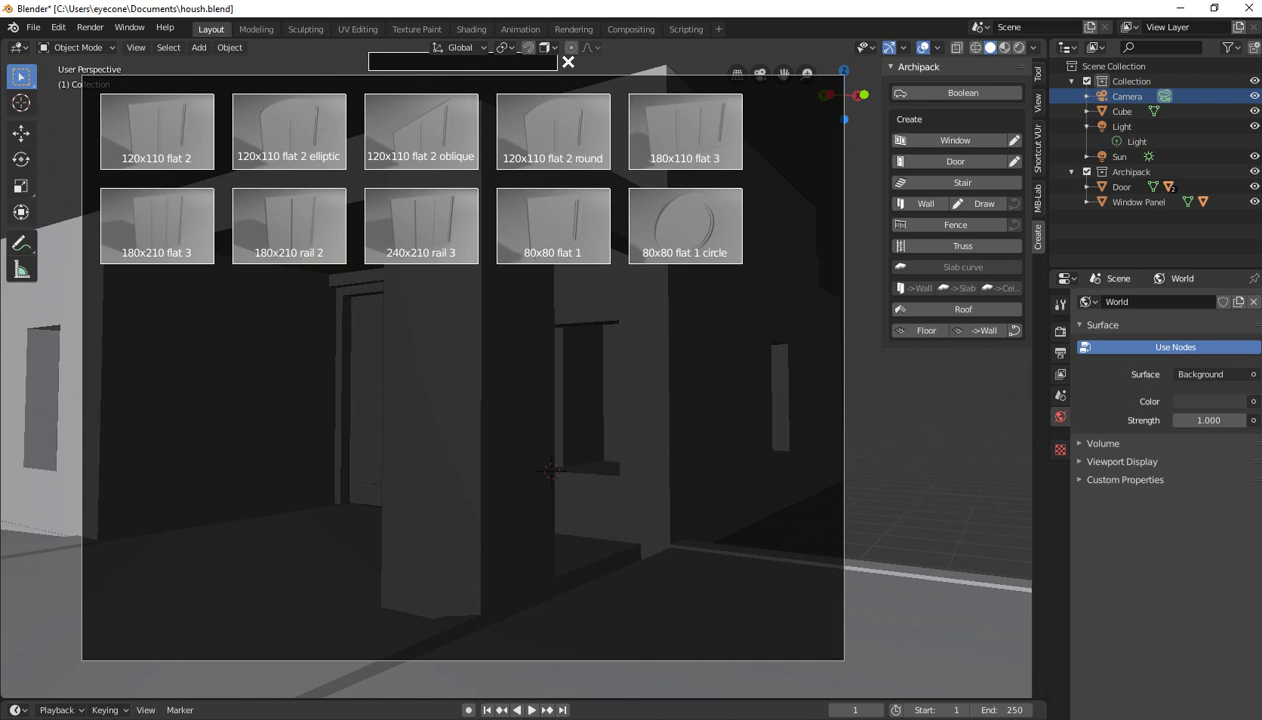
click(421, 225)
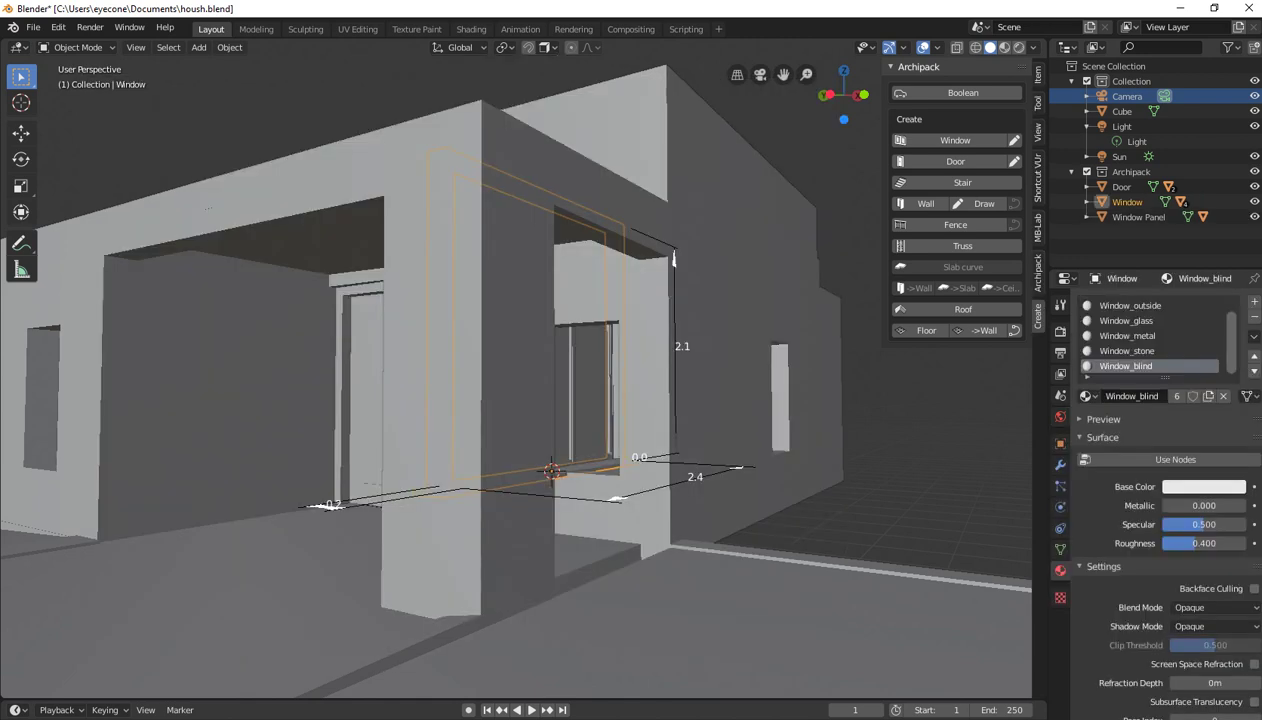
key(KP_7)
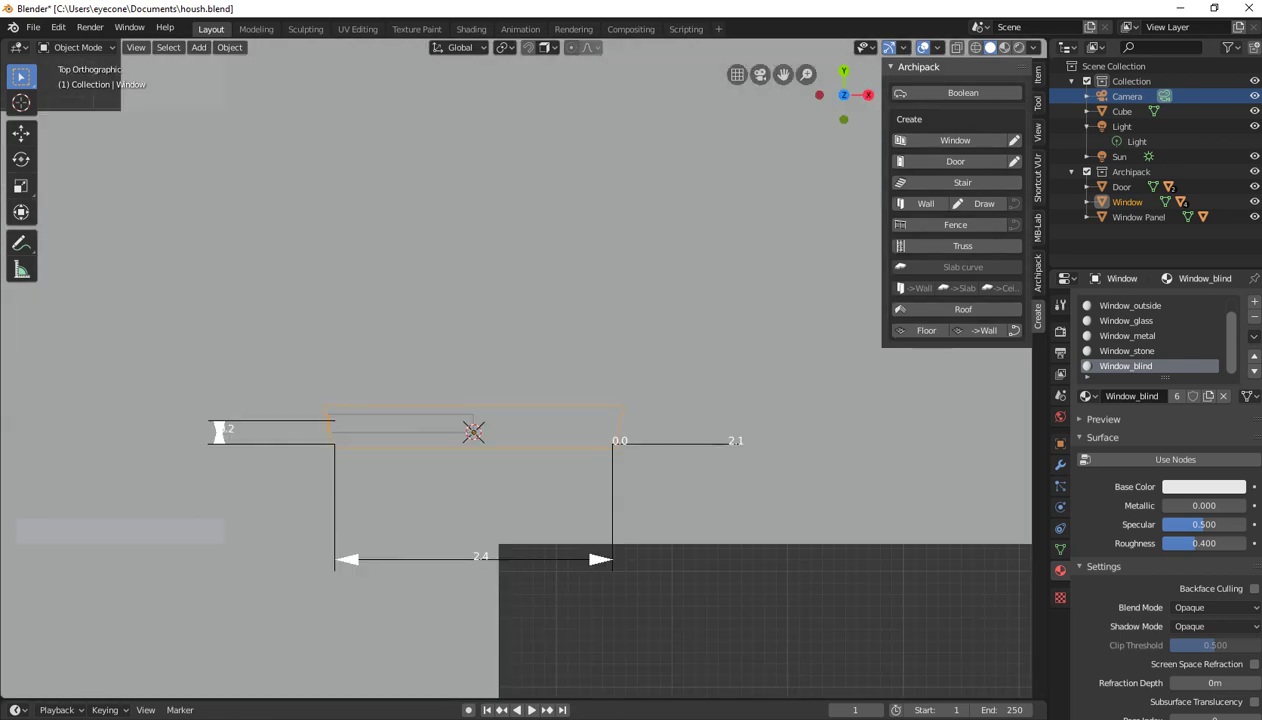
key(shift+z)
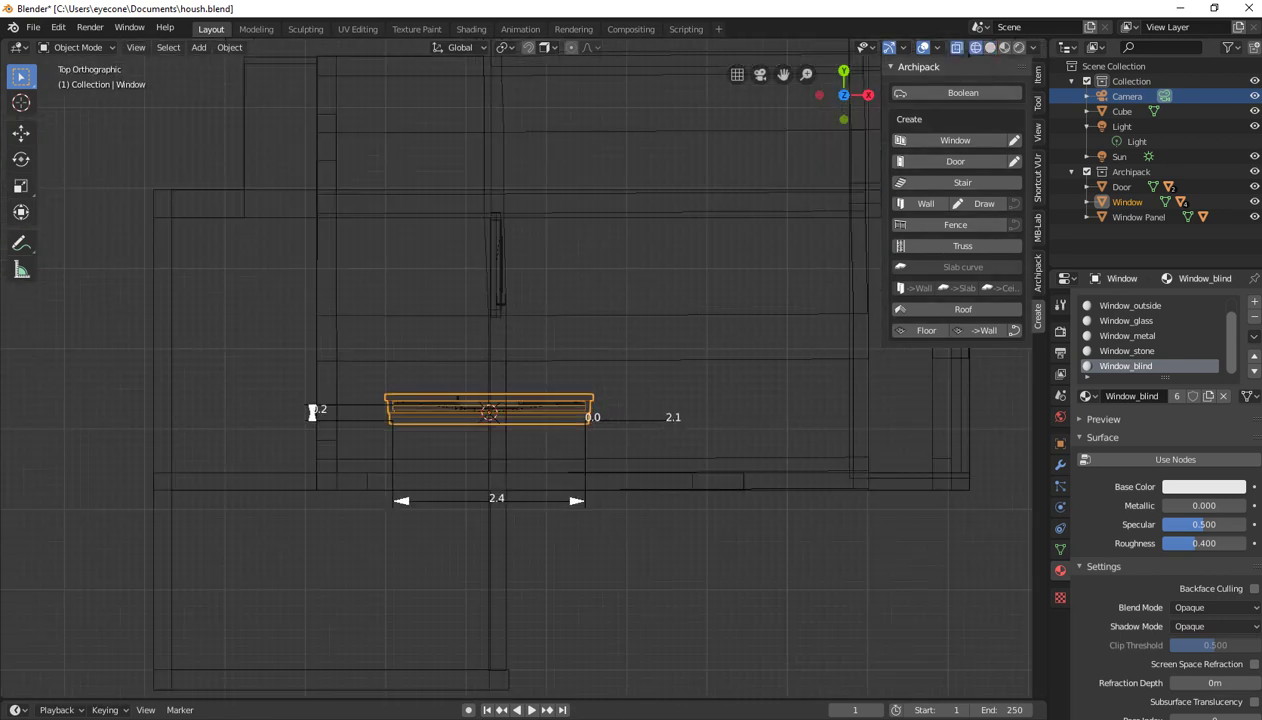
text(r)
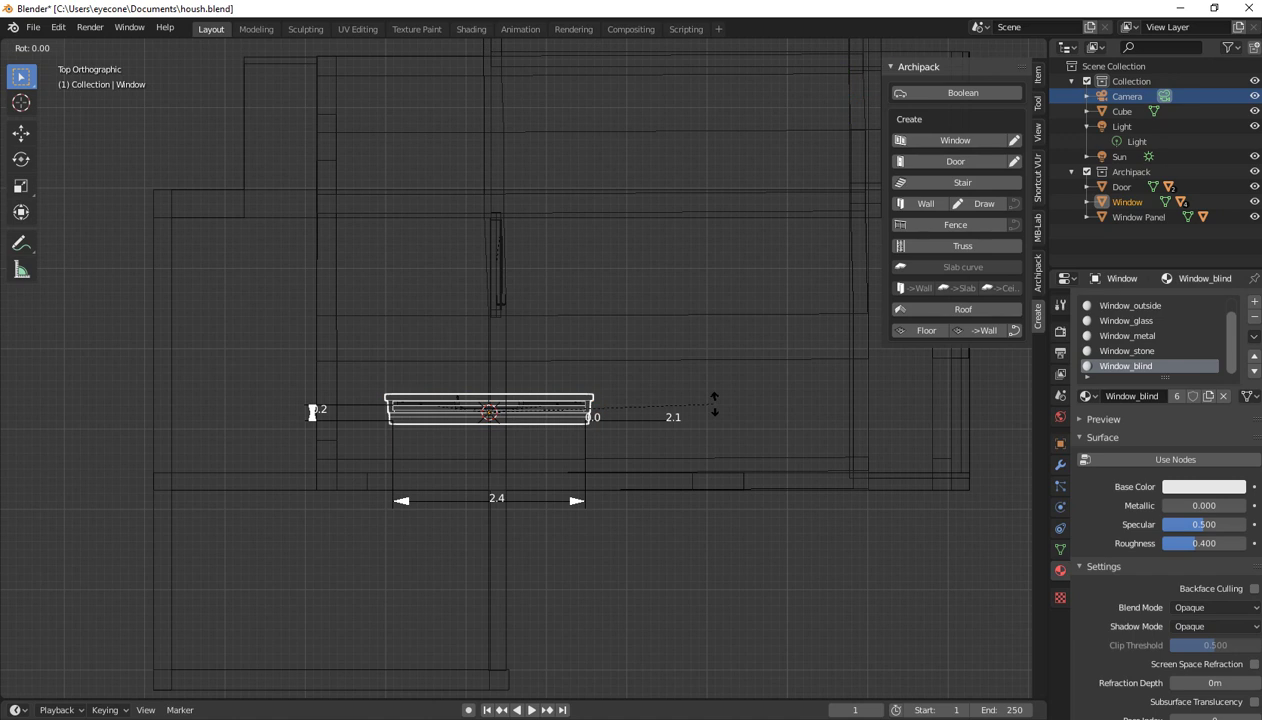
text(90)
key(Return)
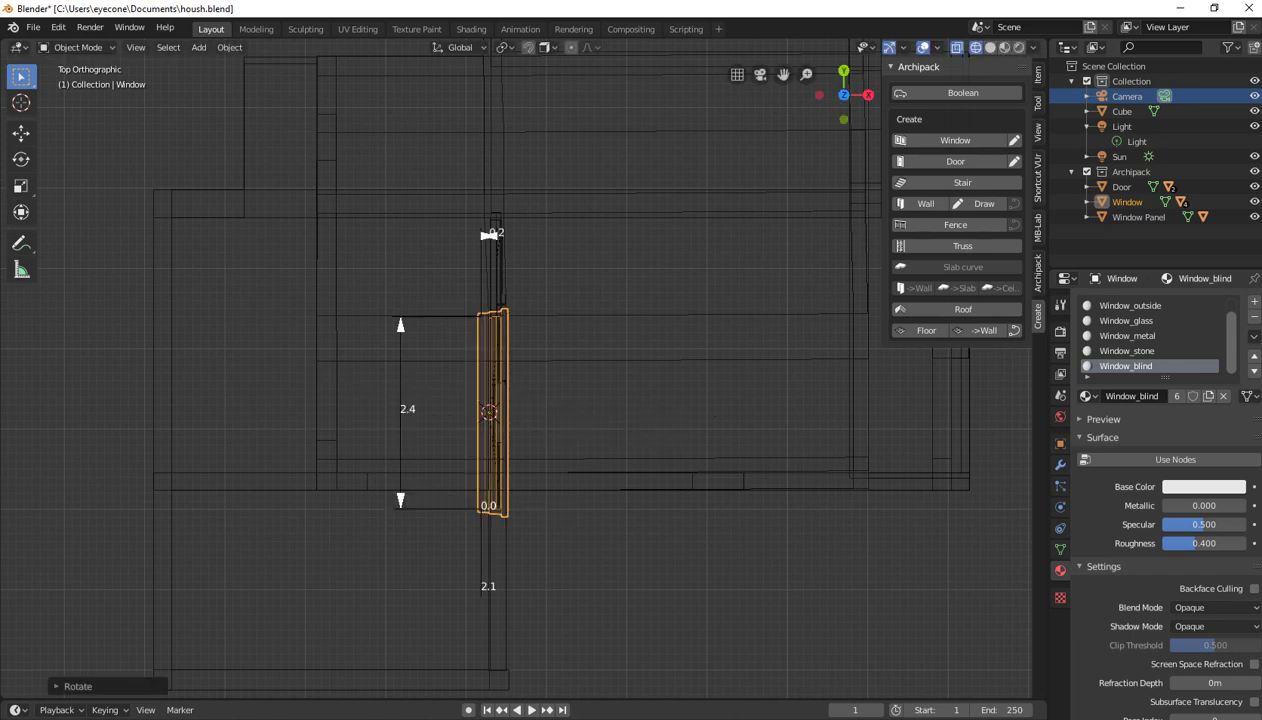
mouse_move(520, 480)
middle_down()
mouse_move(585, 295)
mouse_move(535, 305)
middle_up()
Scale the new window down to about 1.27 m by 1.11 m and select its width dimension
scroll(570, 350, up, 2)
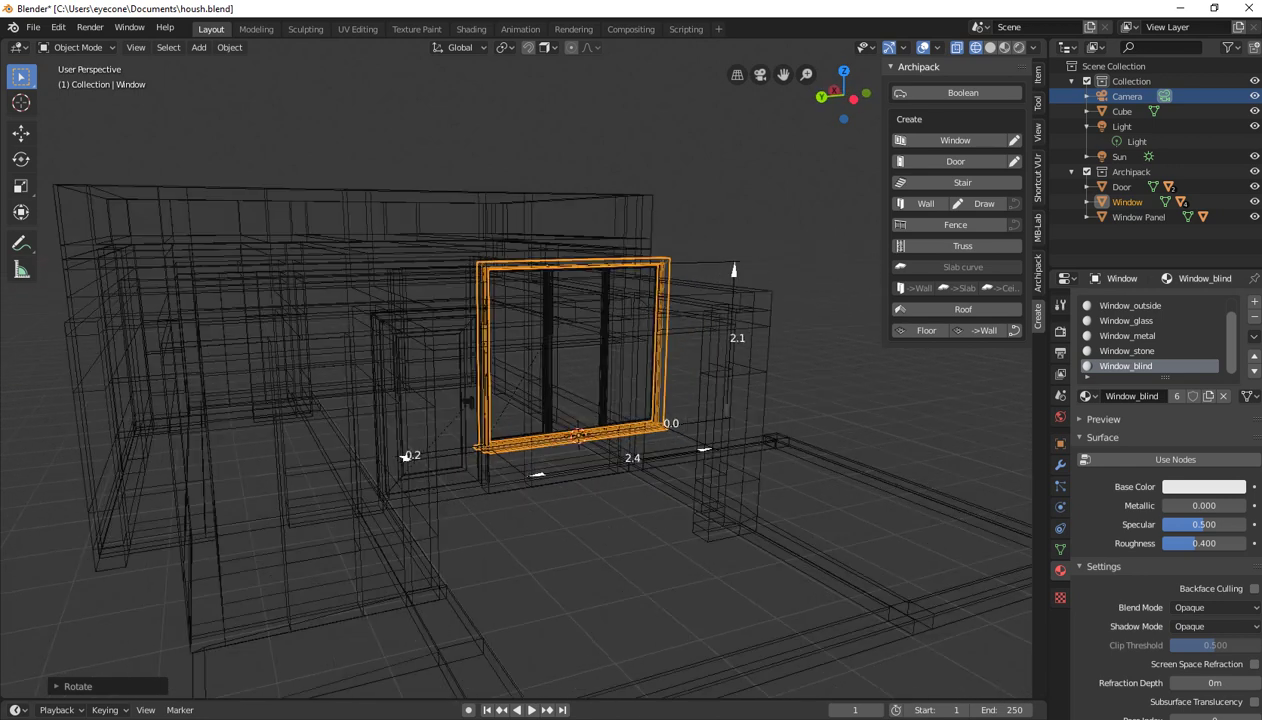
key(shift+z)
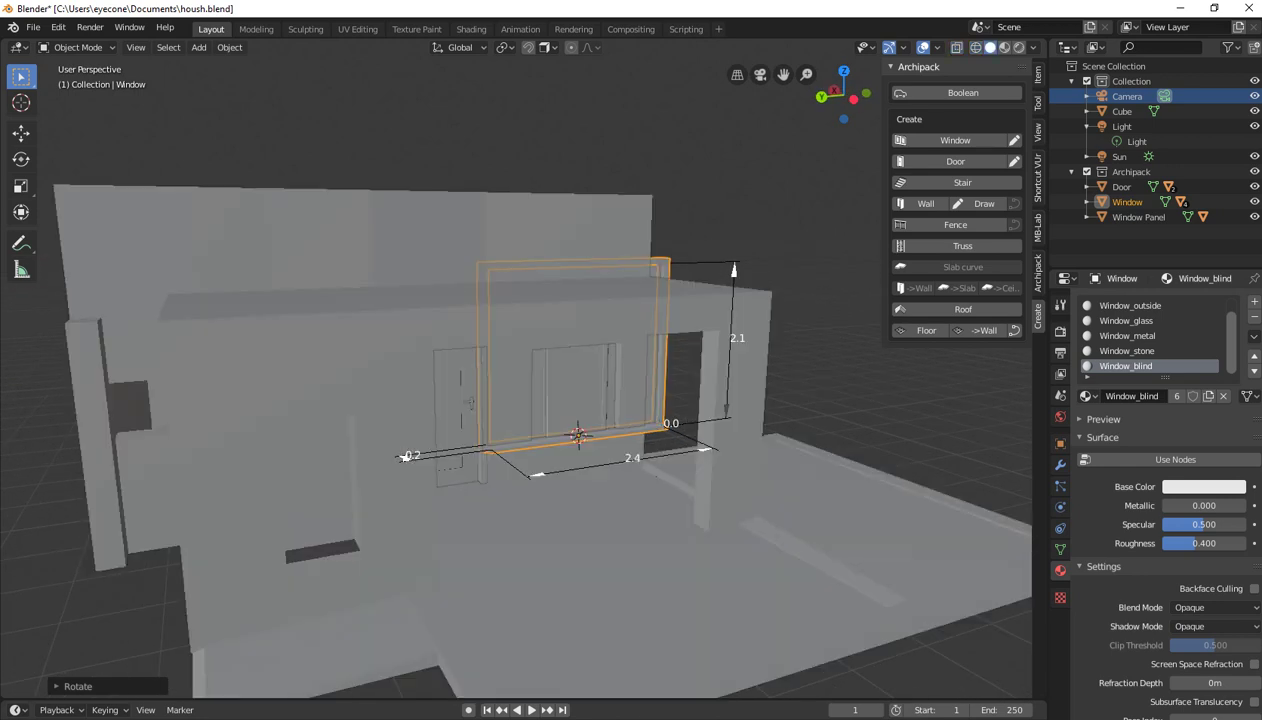
key(s)
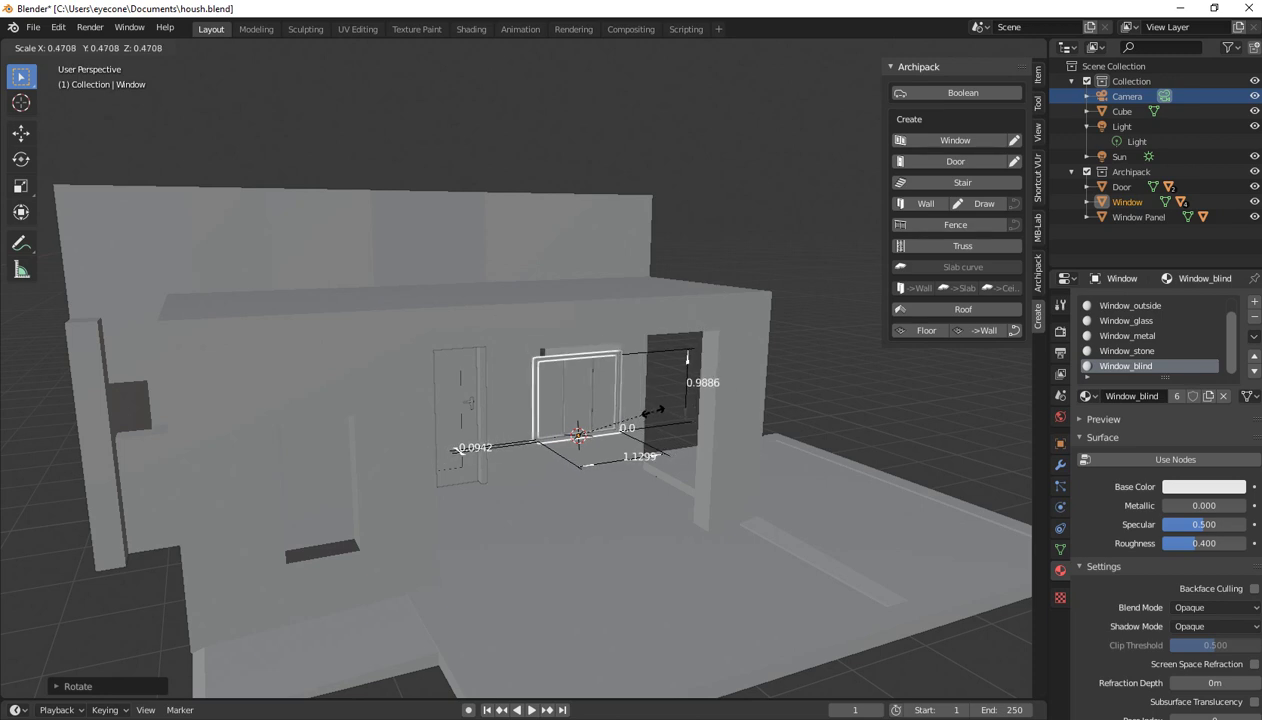
click(660, 412)
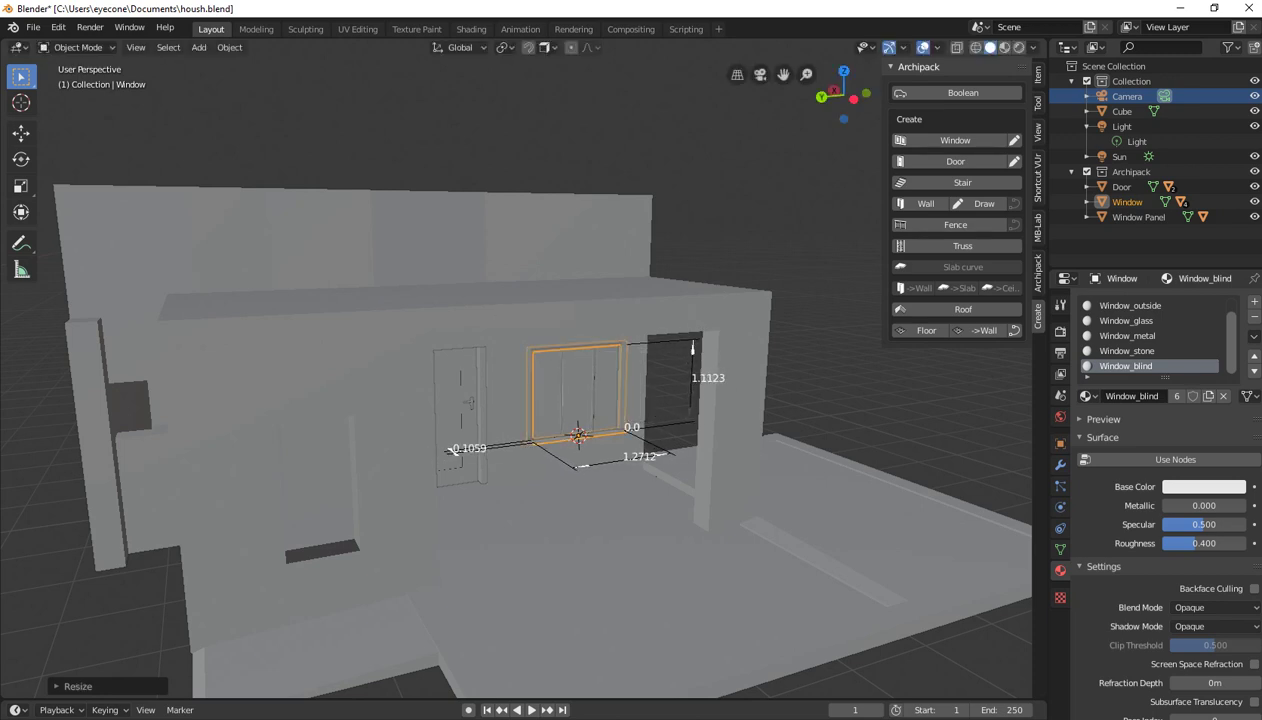
middle_drag(660, 412, 580, 420)
key(KP_Decimal)
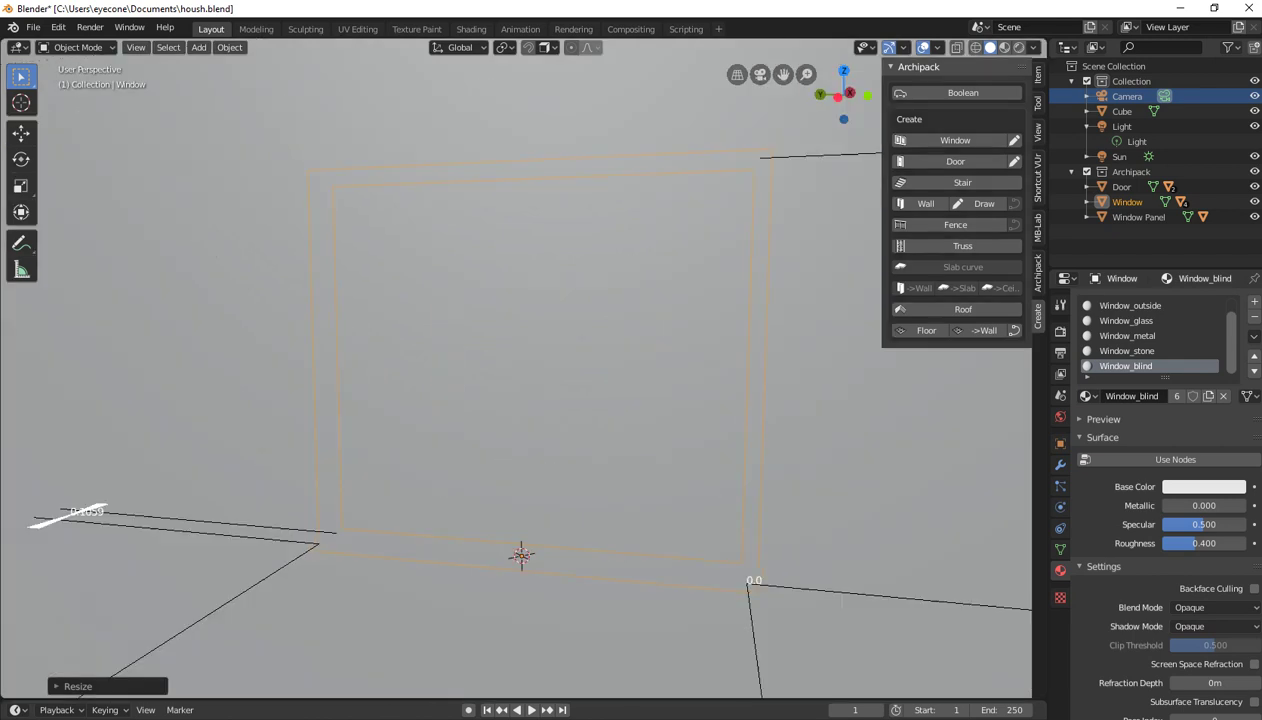
key(KP_4)
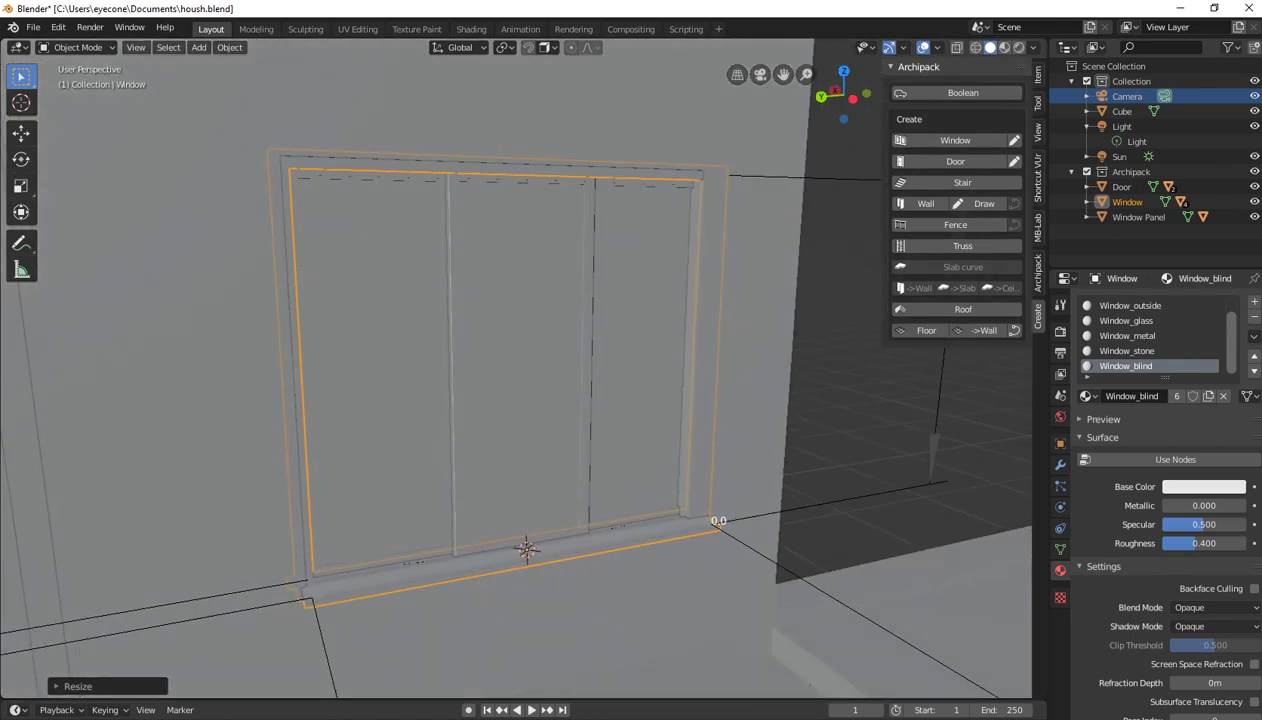
scroll(527, 400, down, 3)
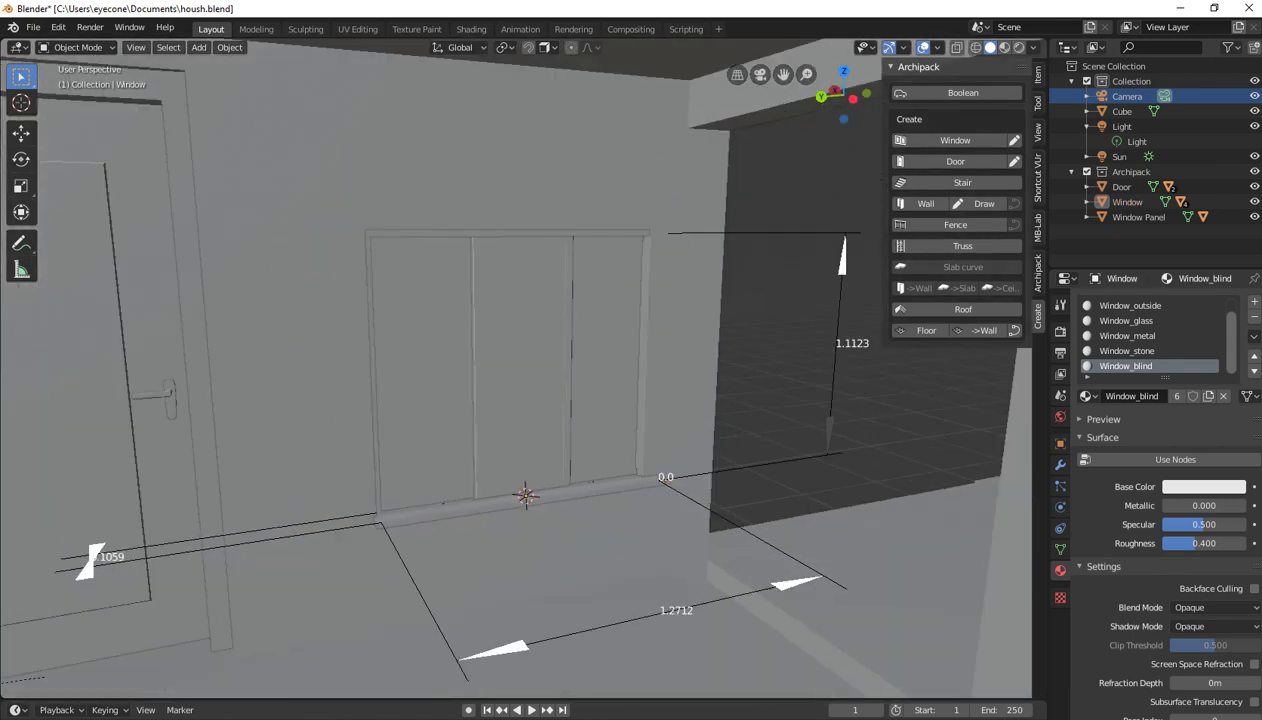
key(KP_6)
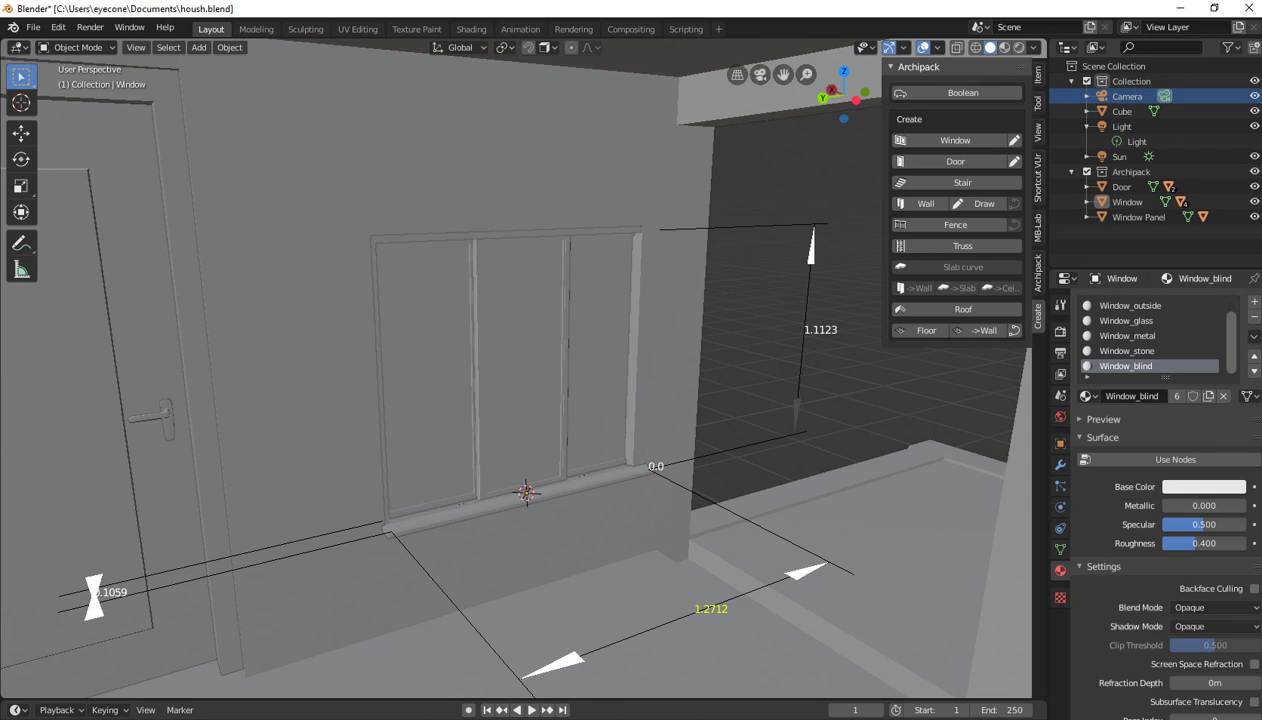
click(711, 608)
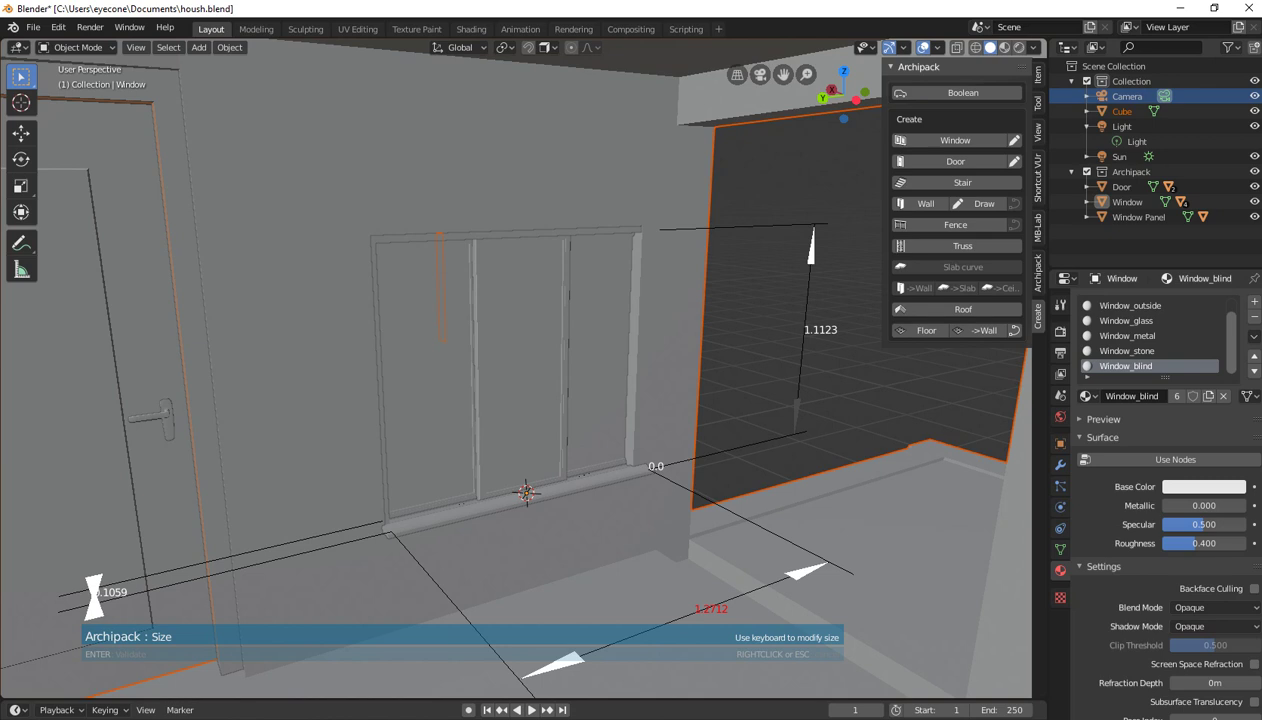
Select the window panels and show their Archipack settings in the sidebar
click(598, 350)
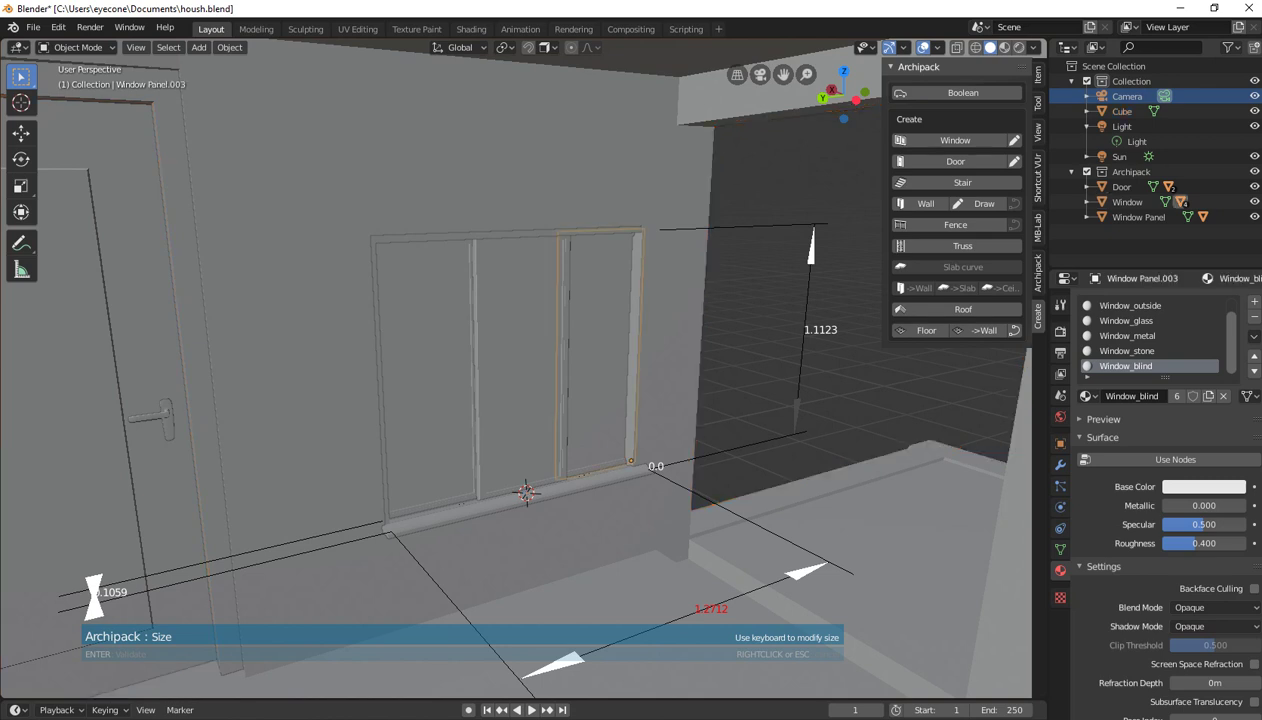
click(850, 450)
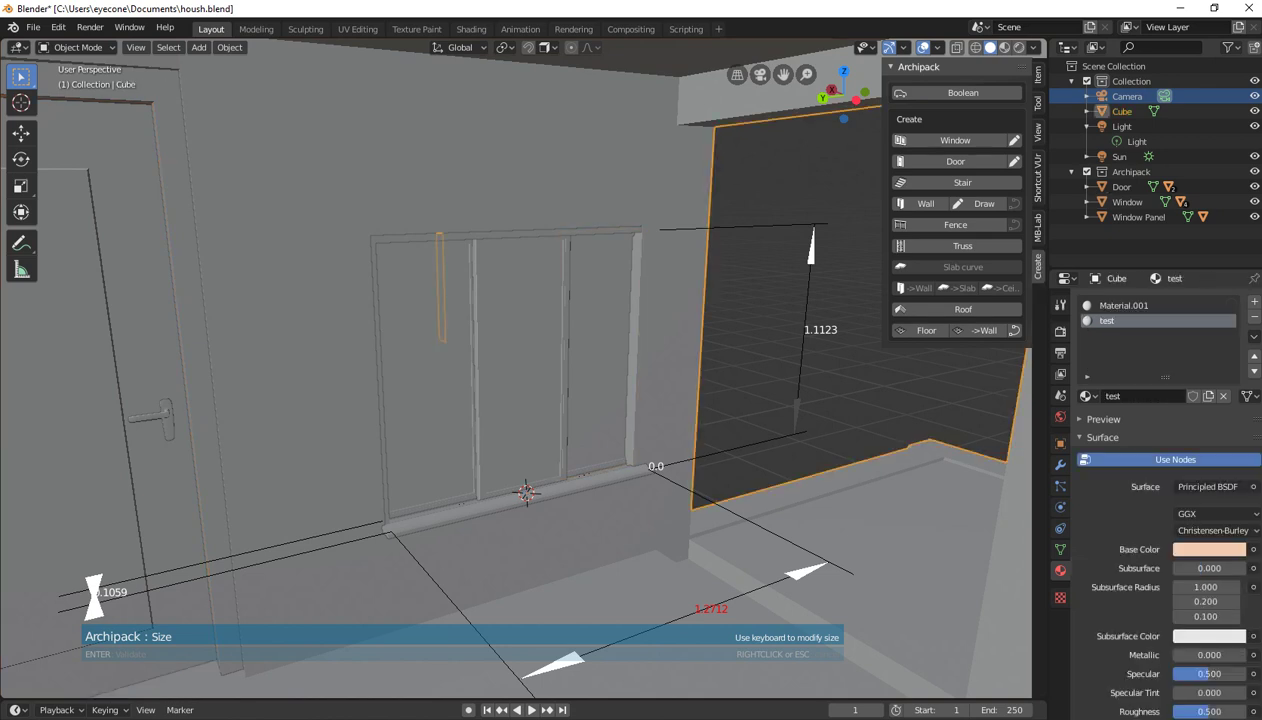
click(520, 350)
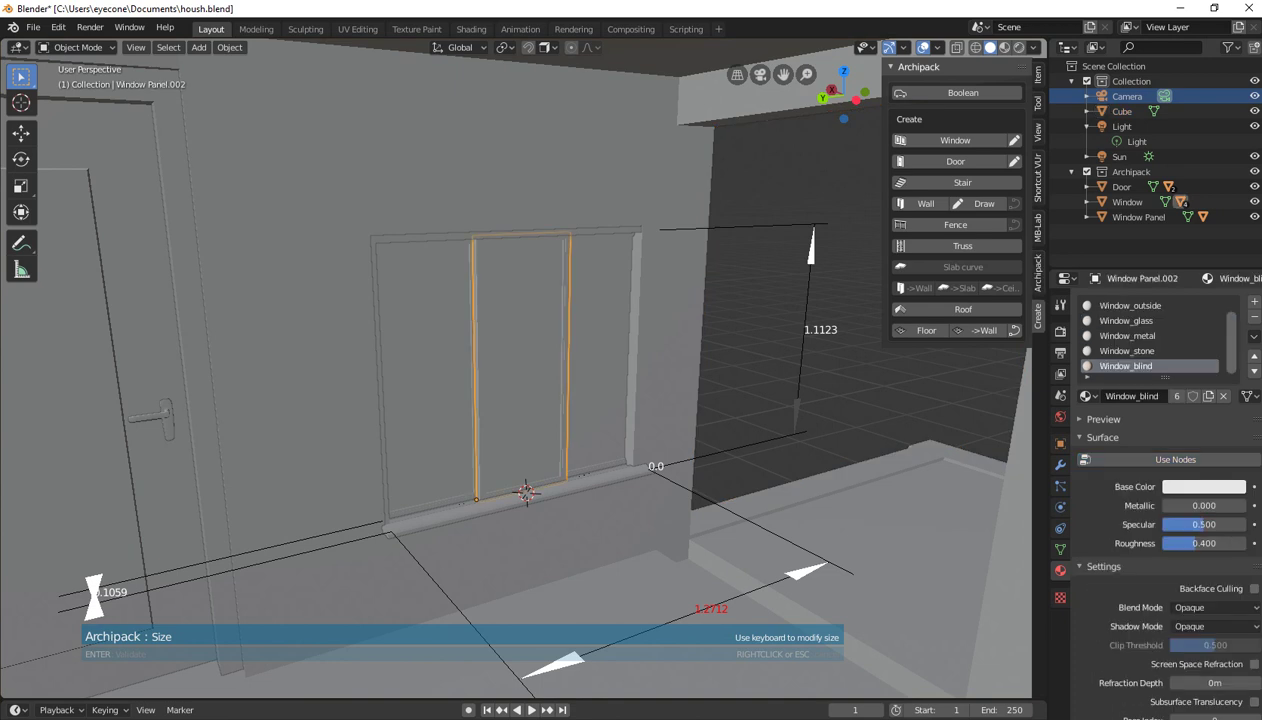
click(1038, 131)
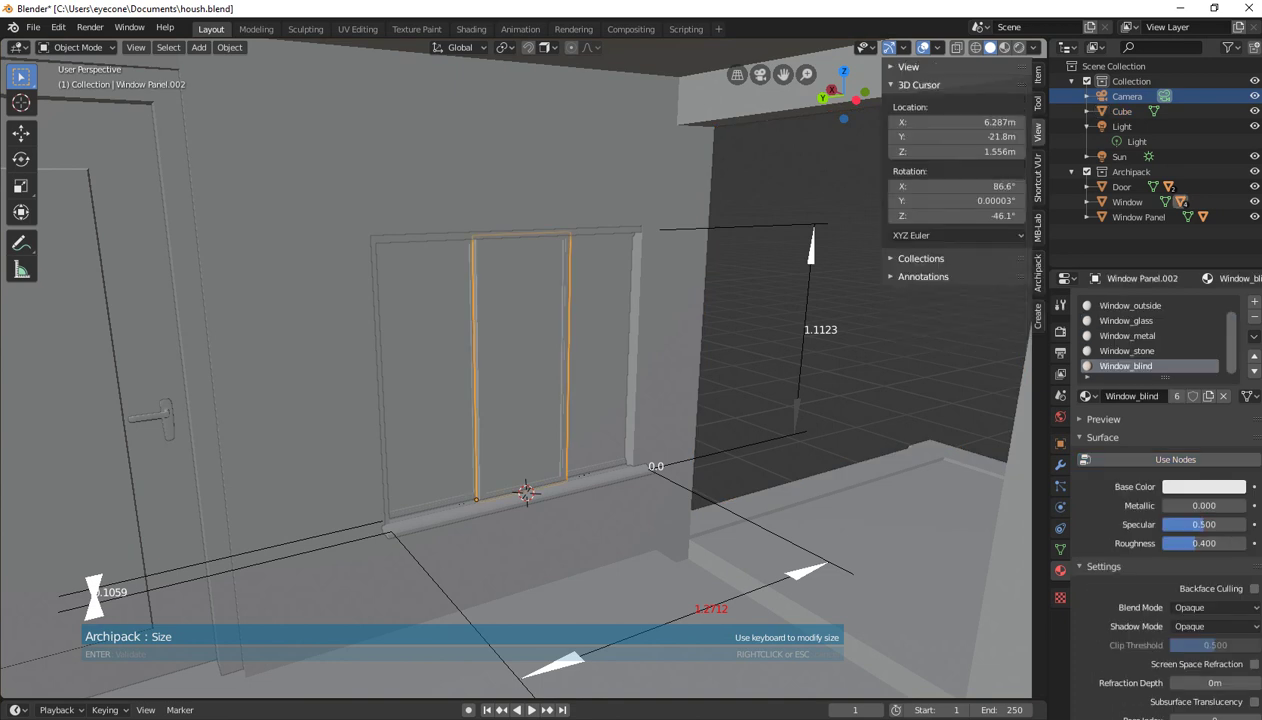
click(1038, 178)
click(1038, 226)
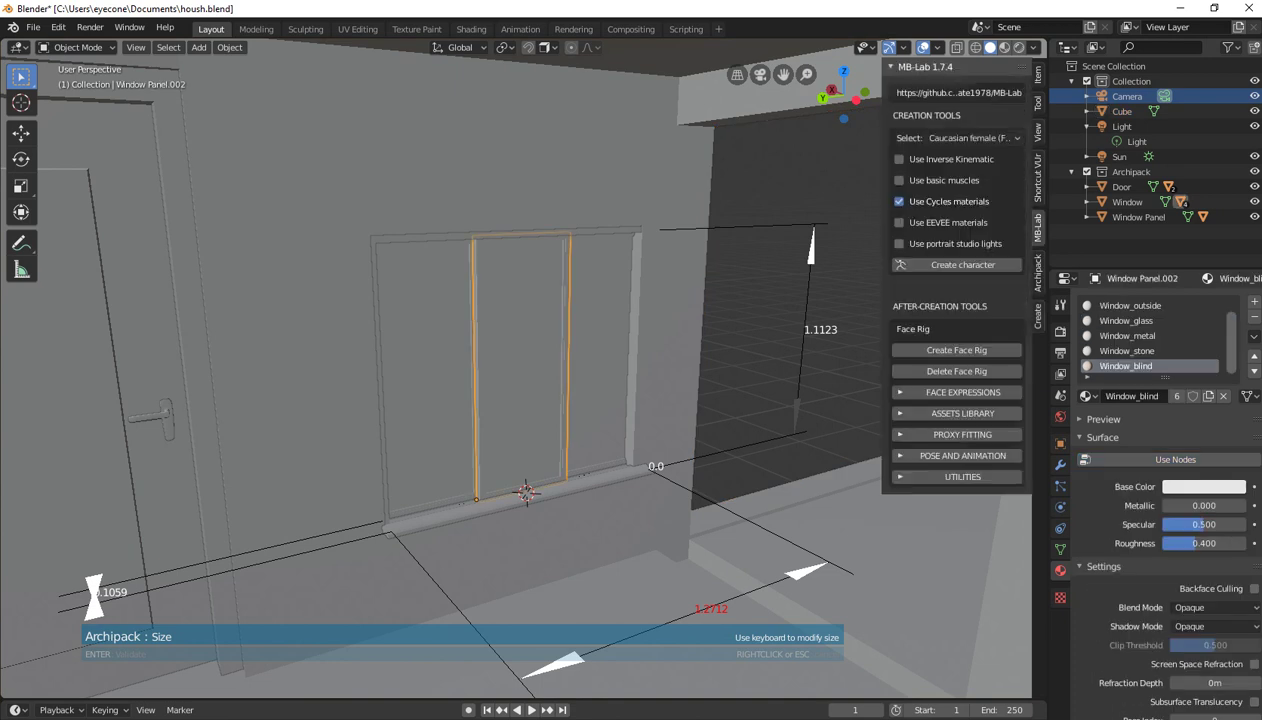
click(1038, 272)
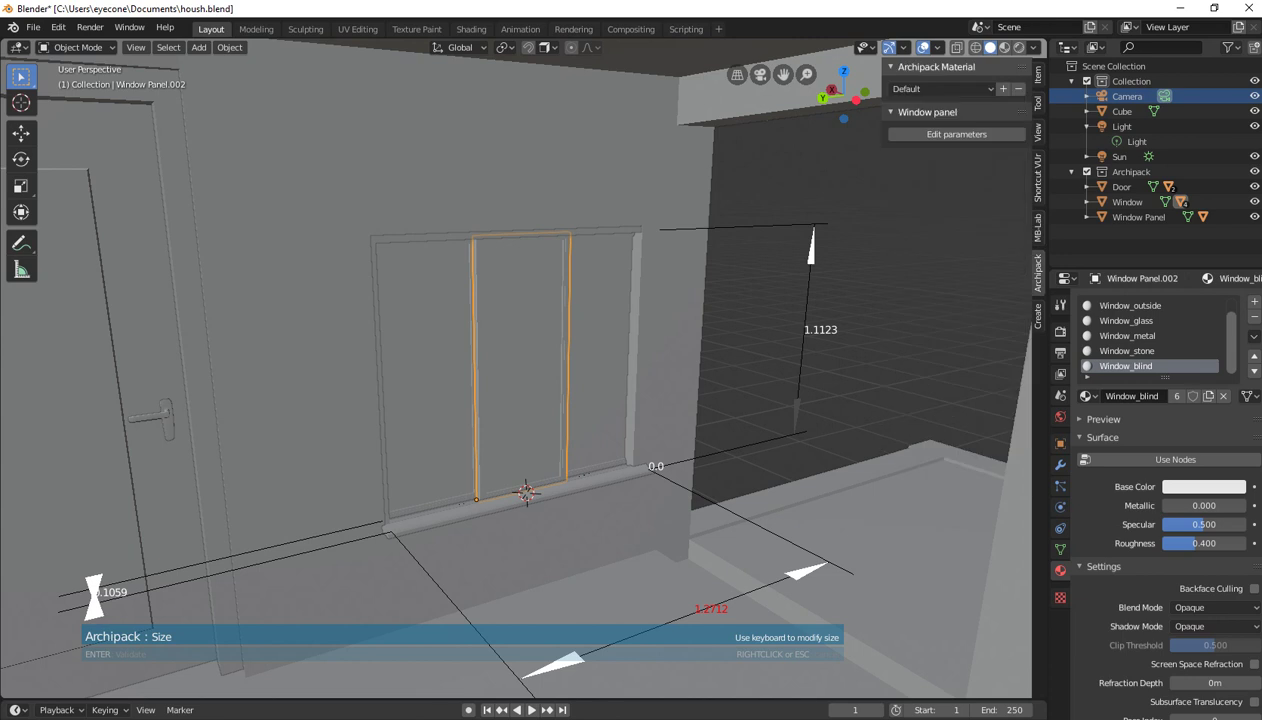
Drag the size handles so the window fills the opening at 2.4 m by 2.1 m
drag(811, 243, 801, 345)
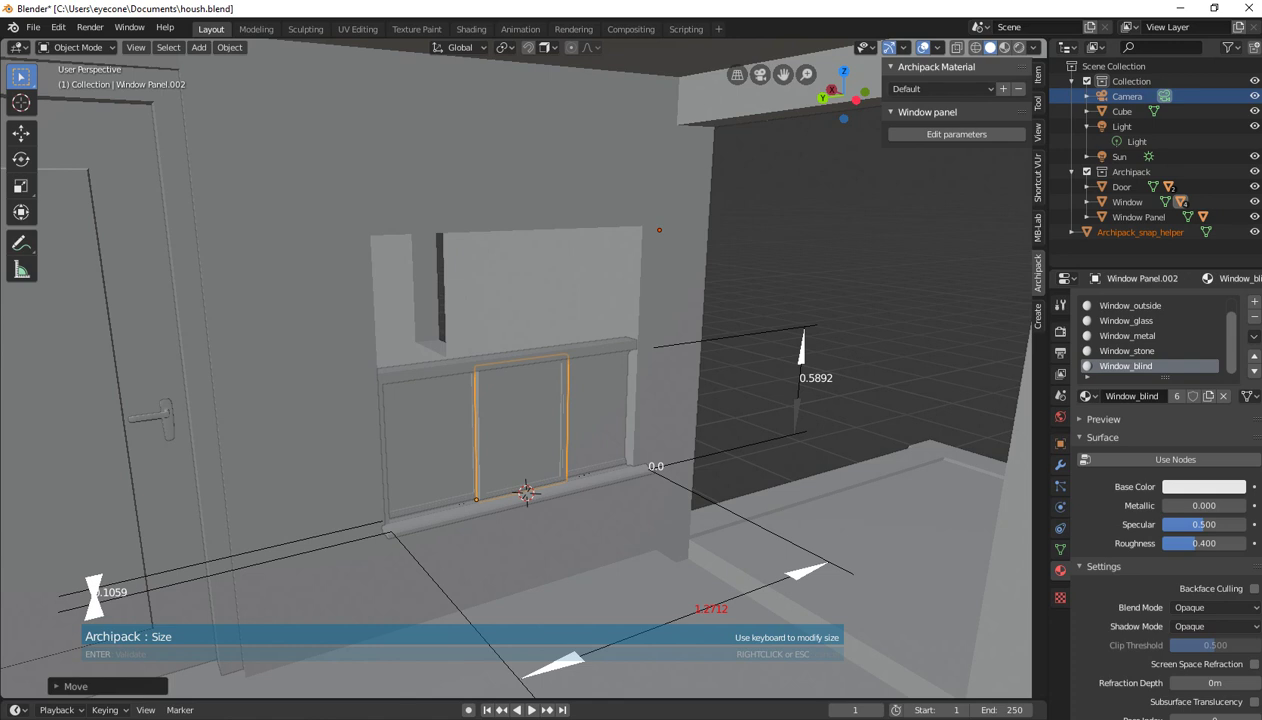
drag(804, 568, 676, 620)
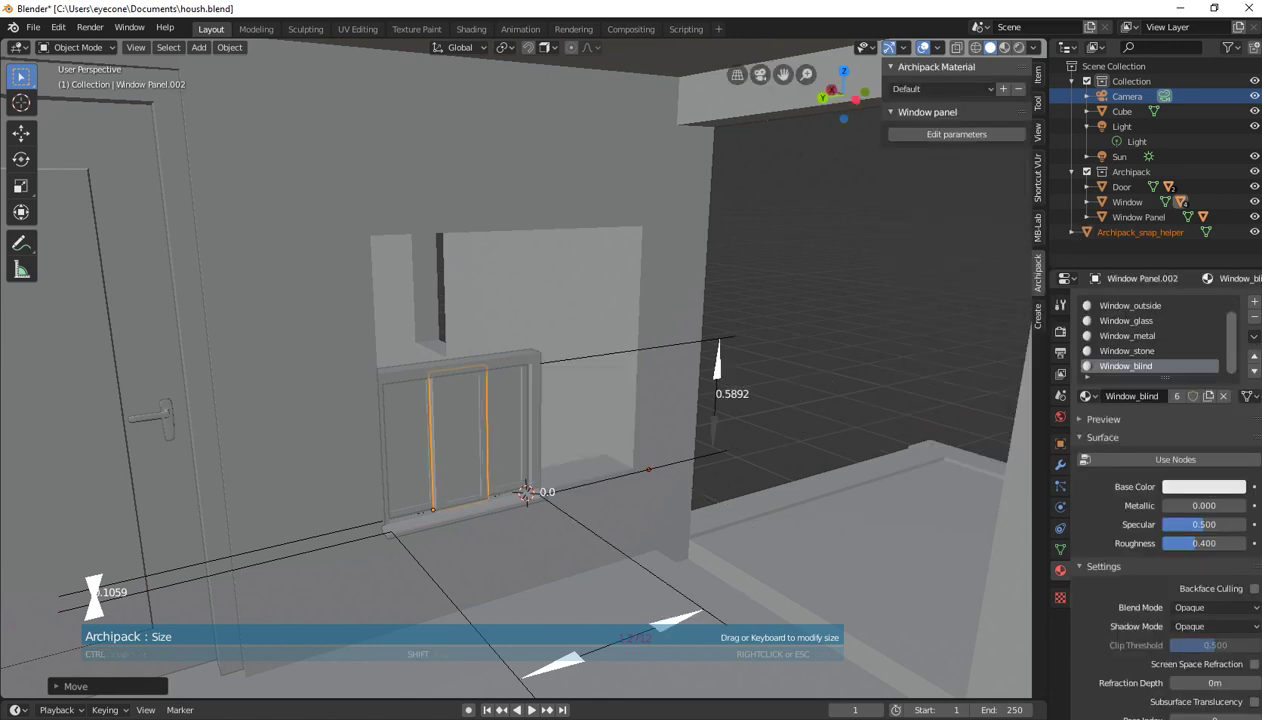
drag(93, 590, 93, 588)
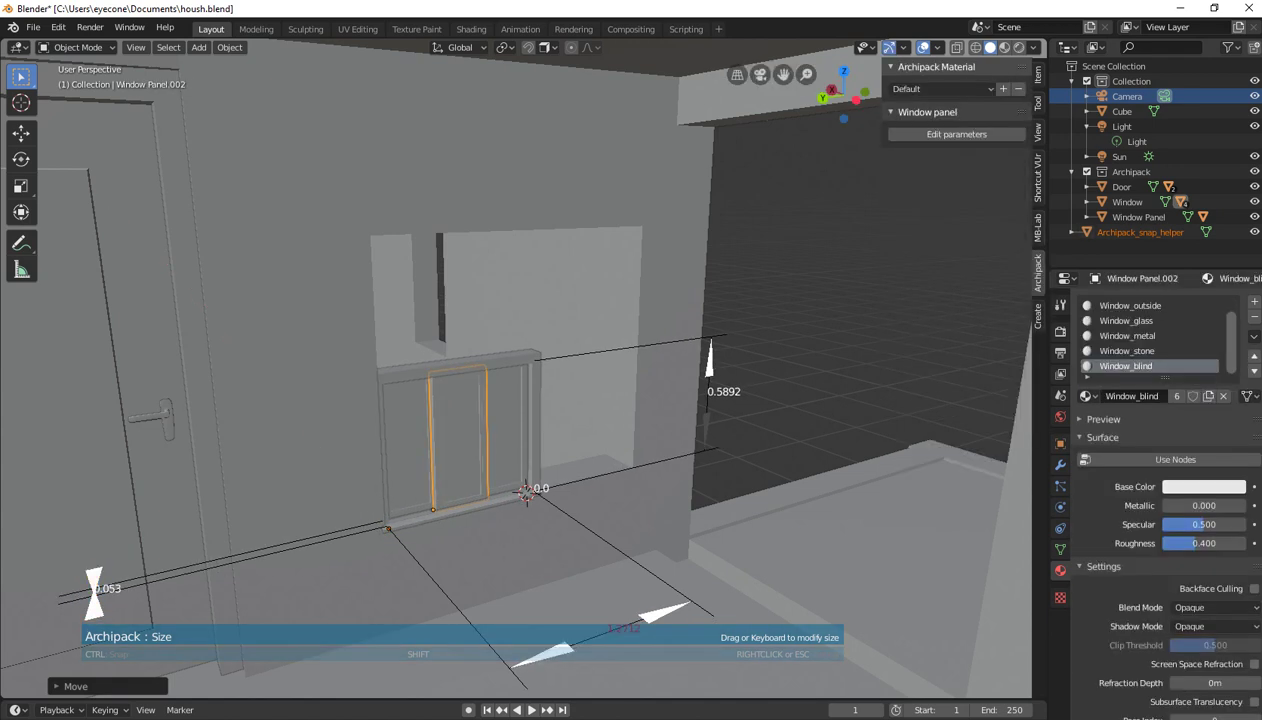
click(780, 300)
drag(540, 652, 625, 622)
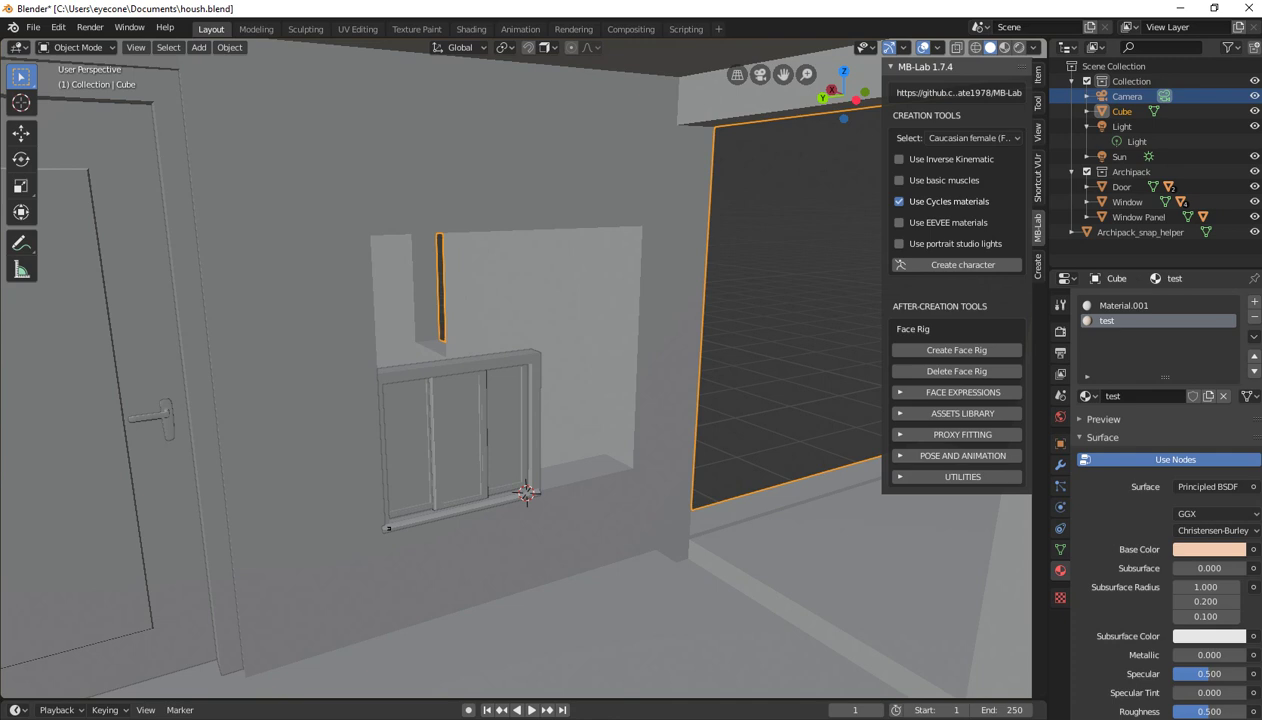
drag(536, 492, 648, 469)
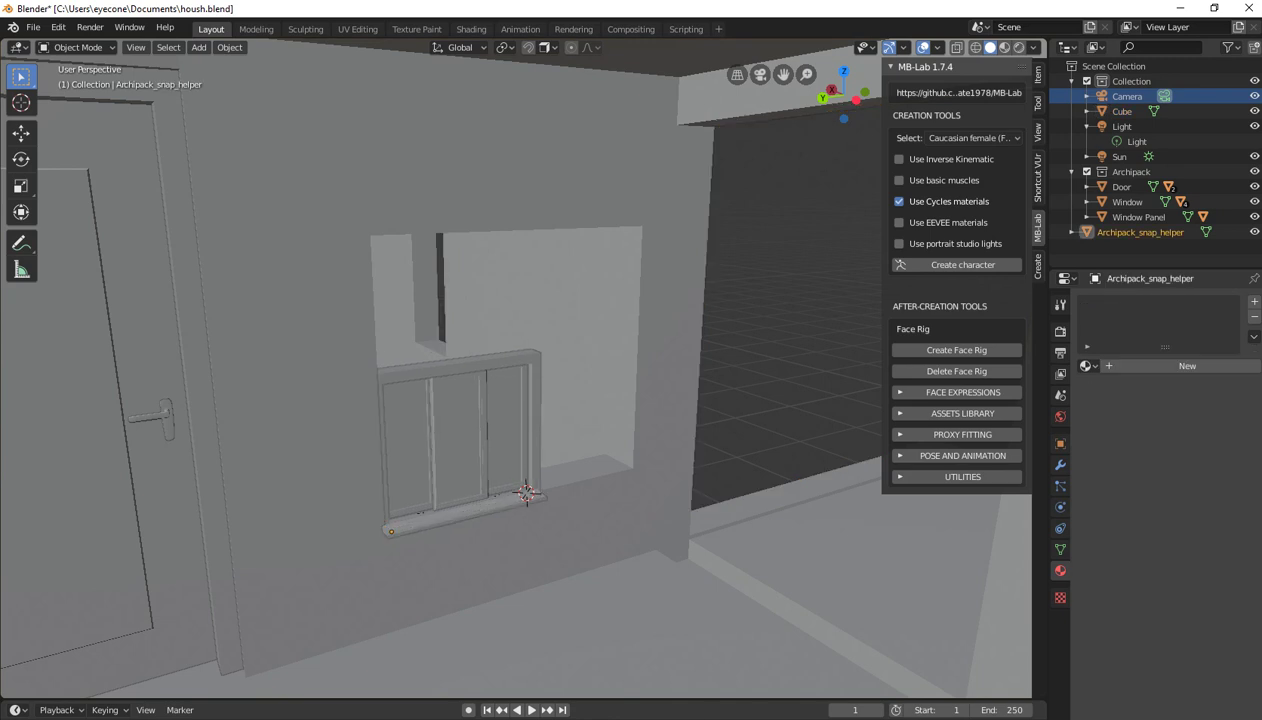
drag(648, 469, 659, 230)
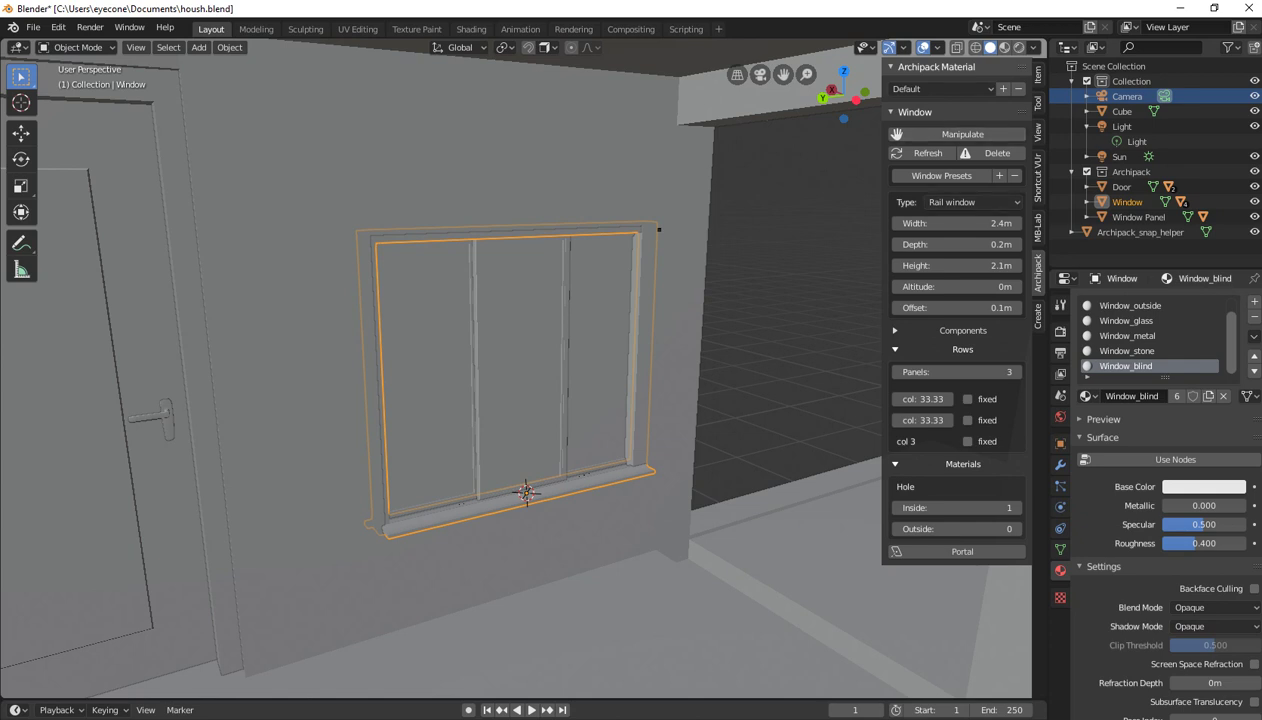
Set the window width to 2.2 m and nudge it along X and Y
drag(955, 223, 926, 223)
middle_drag(520, 370, 560, 380)
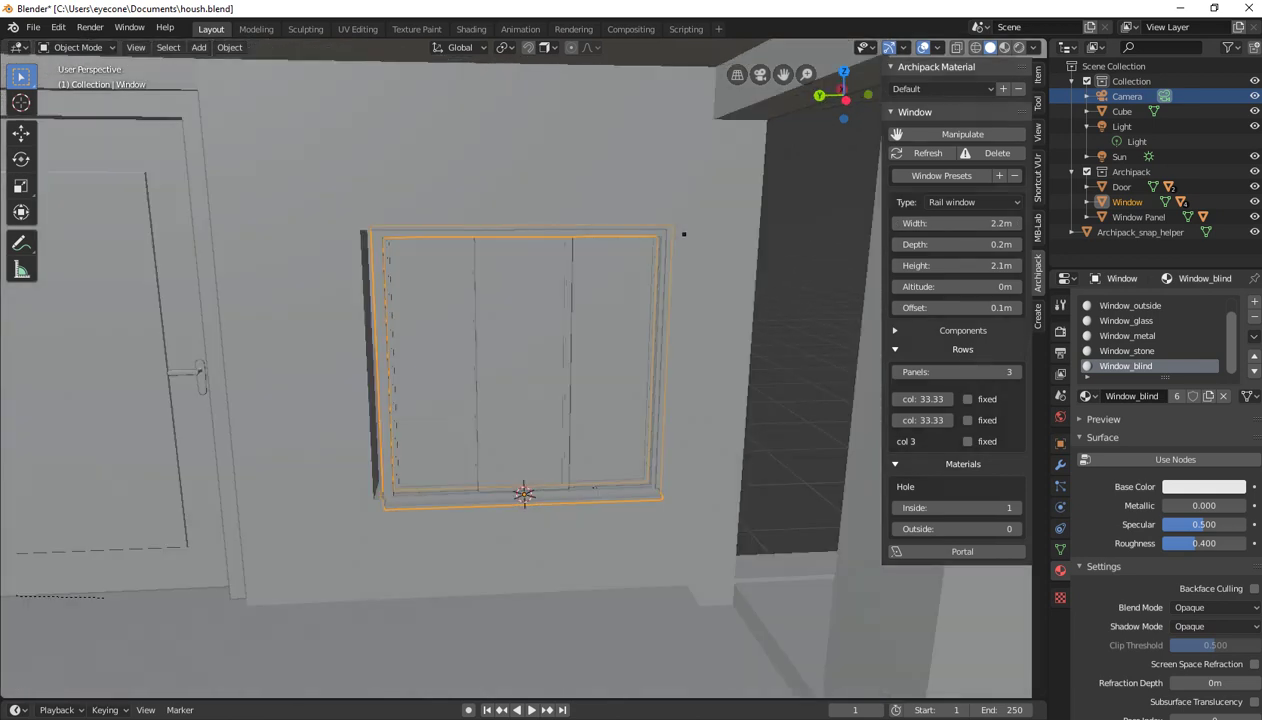
middle_drag(685, 234, 717, 204)
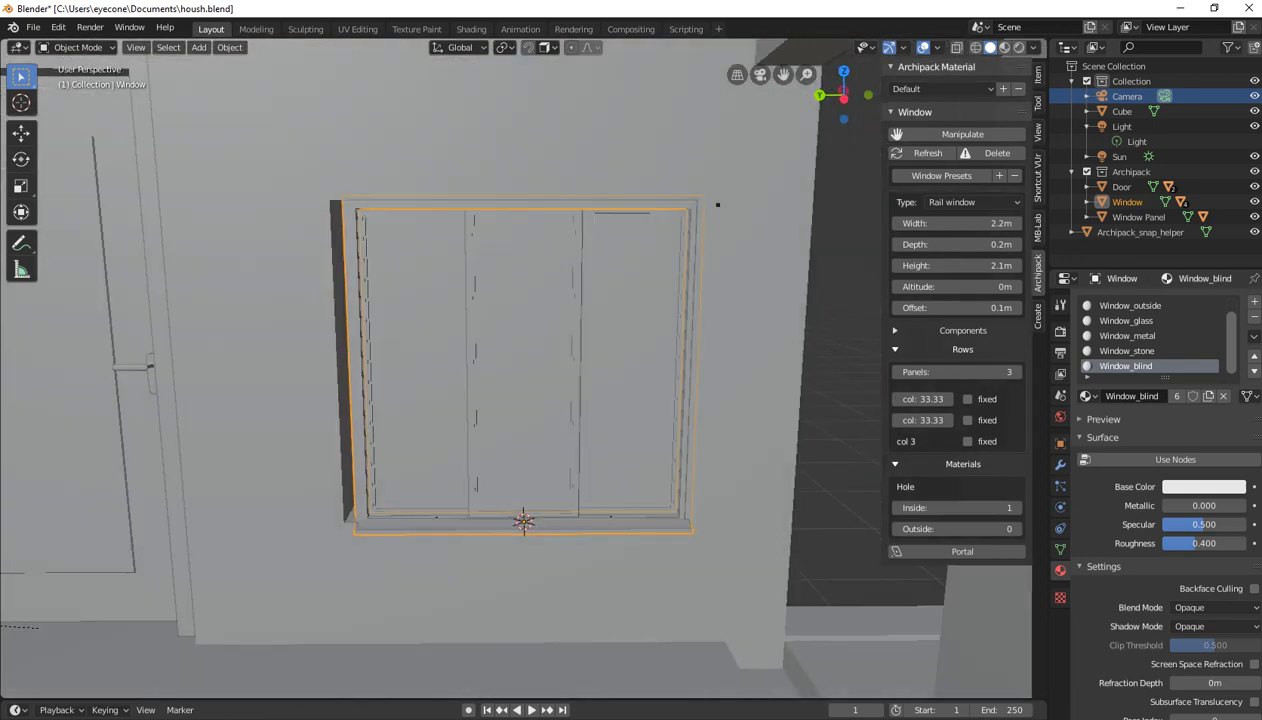
key(g)
key(x)
click(717, 205)
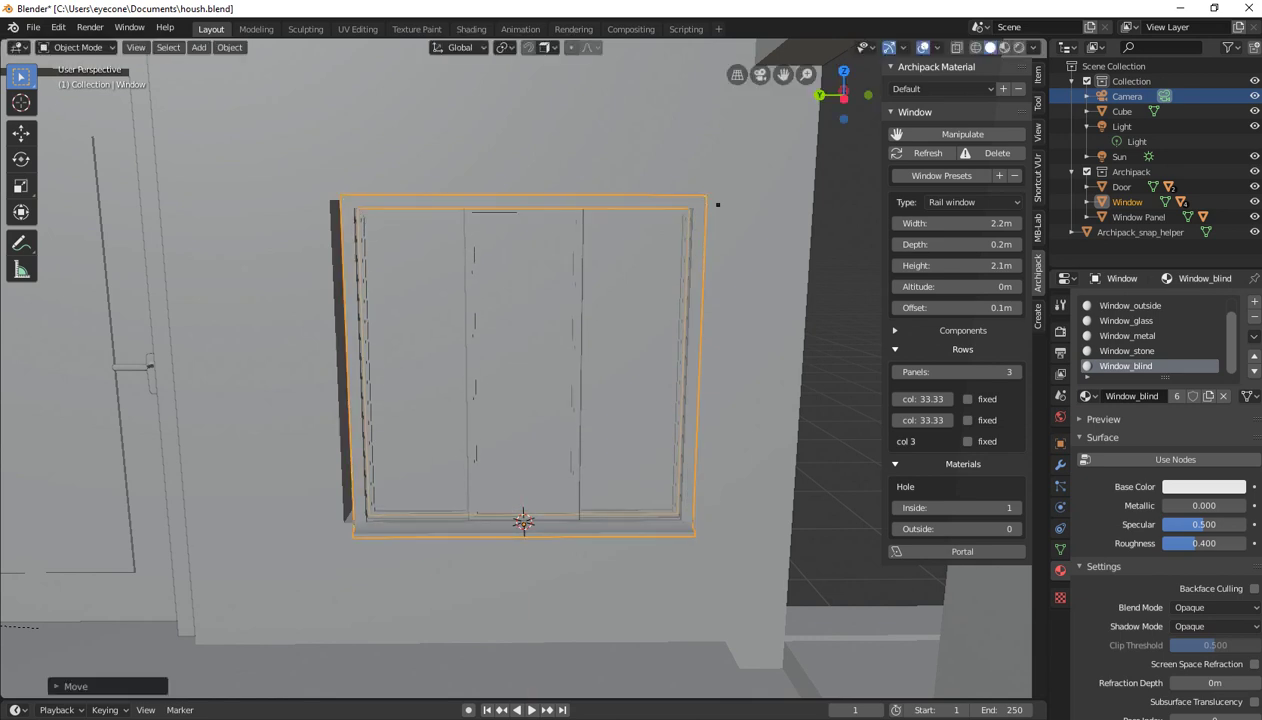
key(g)
key(y)
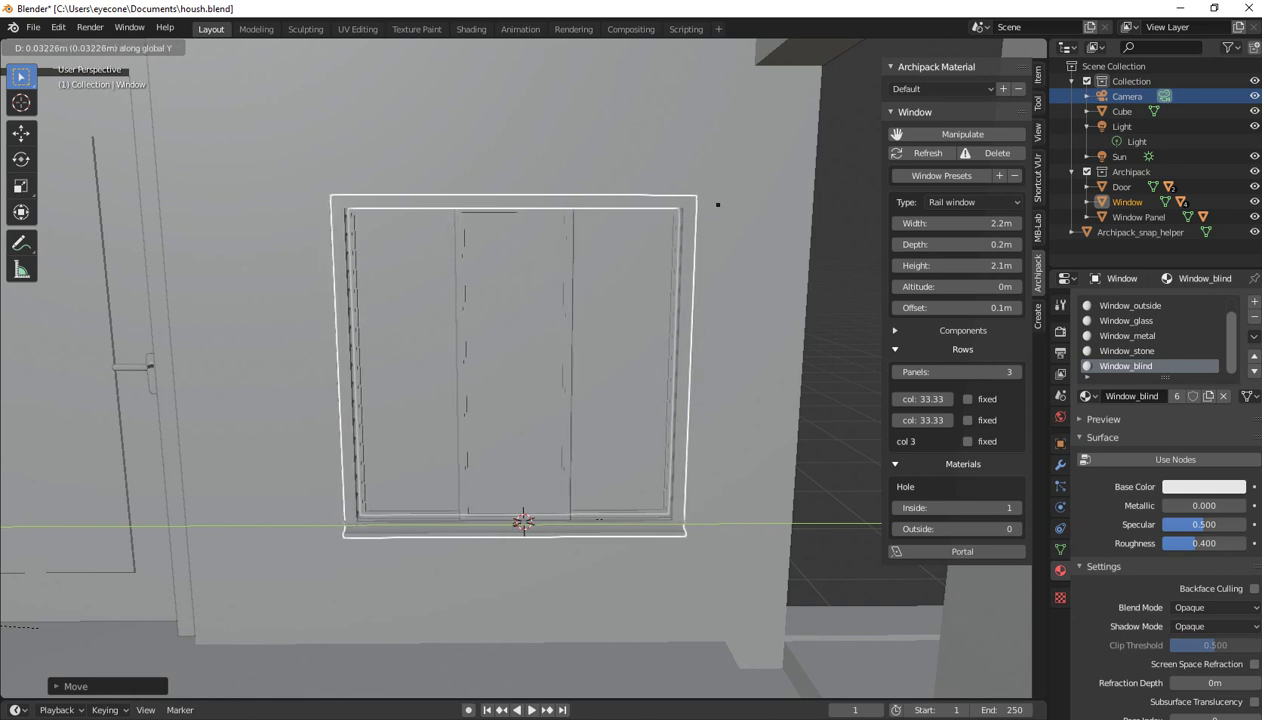
click(717, 204)
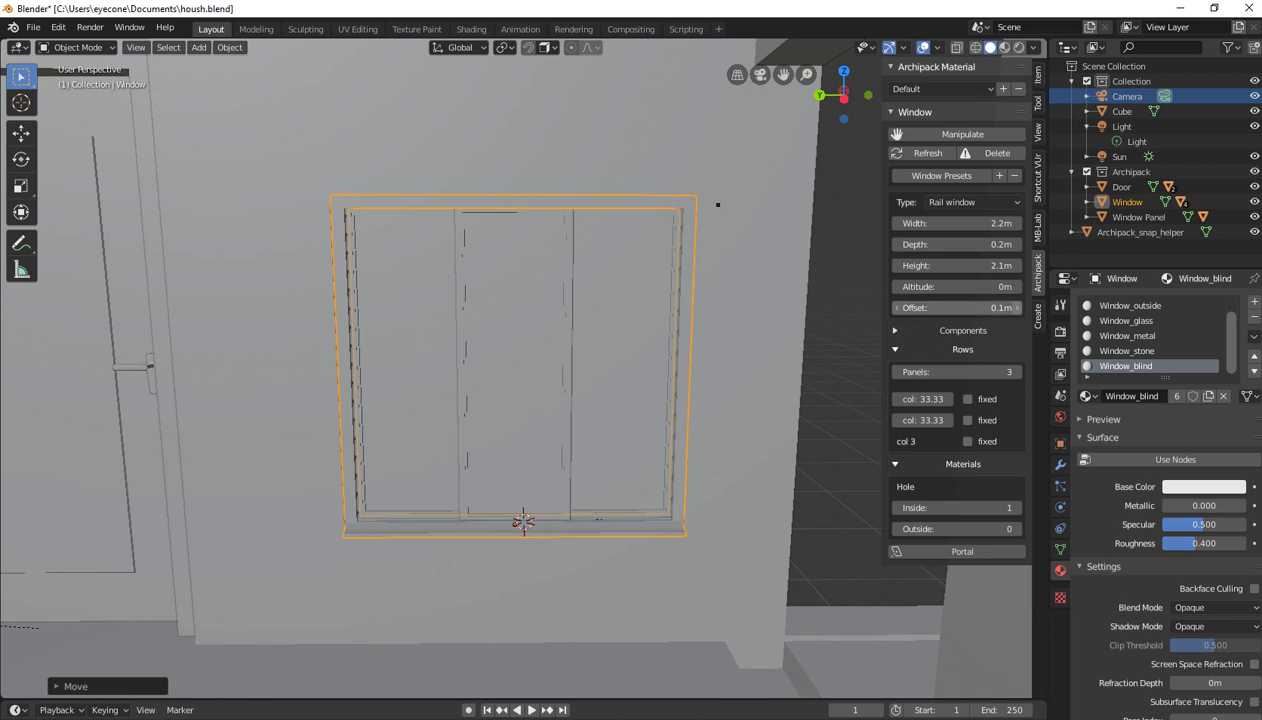
Try a 2 m height, restore 2.1 m, then shift the window along X into the opening
drag(955, 265, 945, 265)
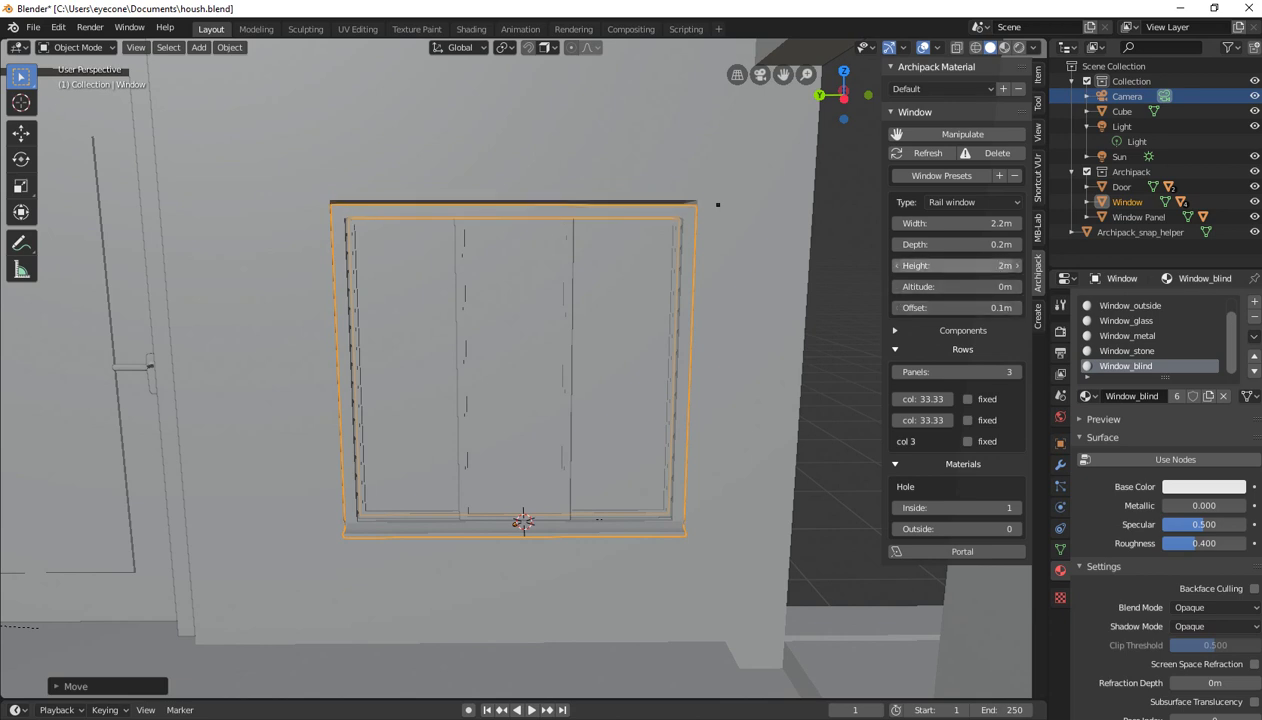
drag(950, 265, 960, 265)
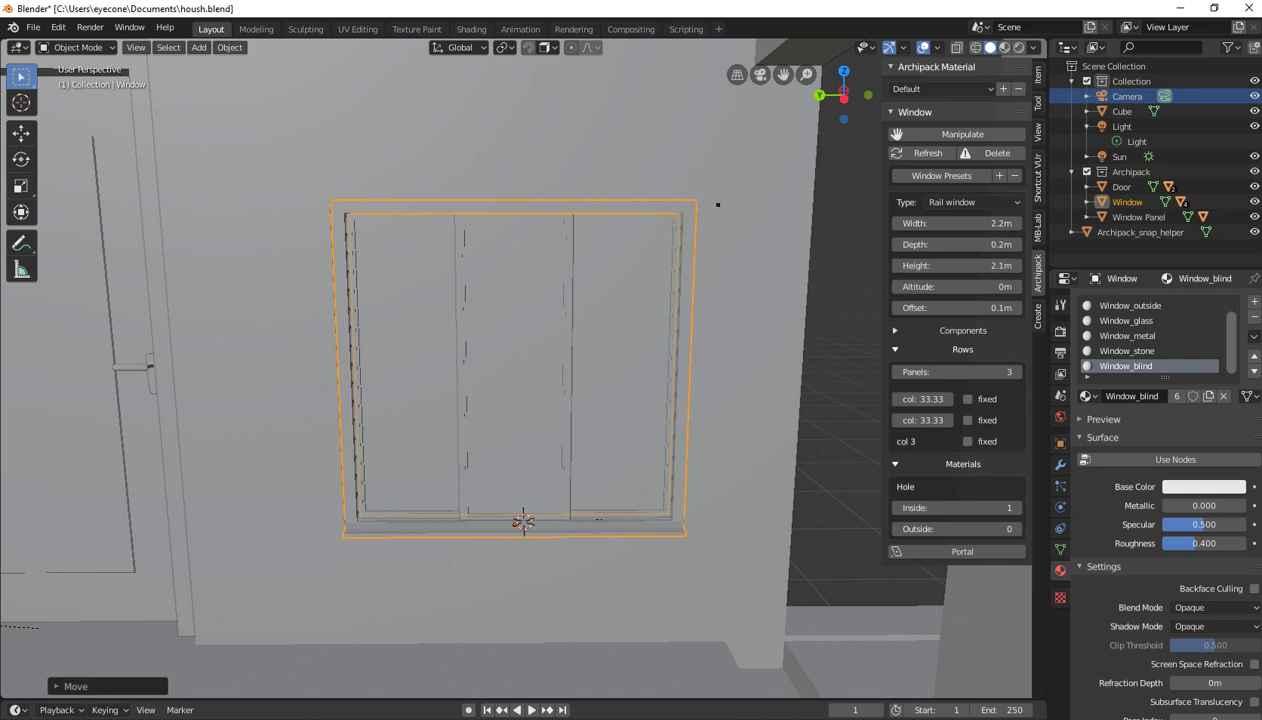
middle_drag(717, 204, 530, 216)
scroll(530, 216, up, 1)
scroll(530, 216, up, 1)
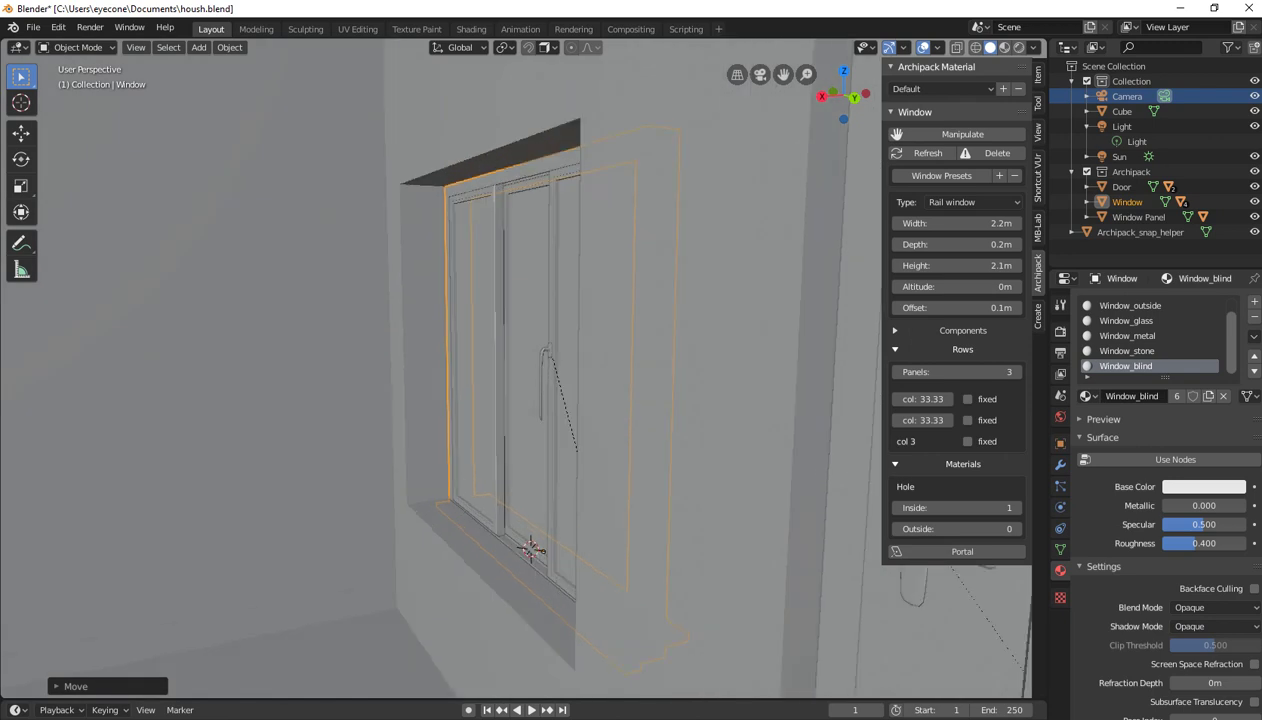
key(g)
key(x)
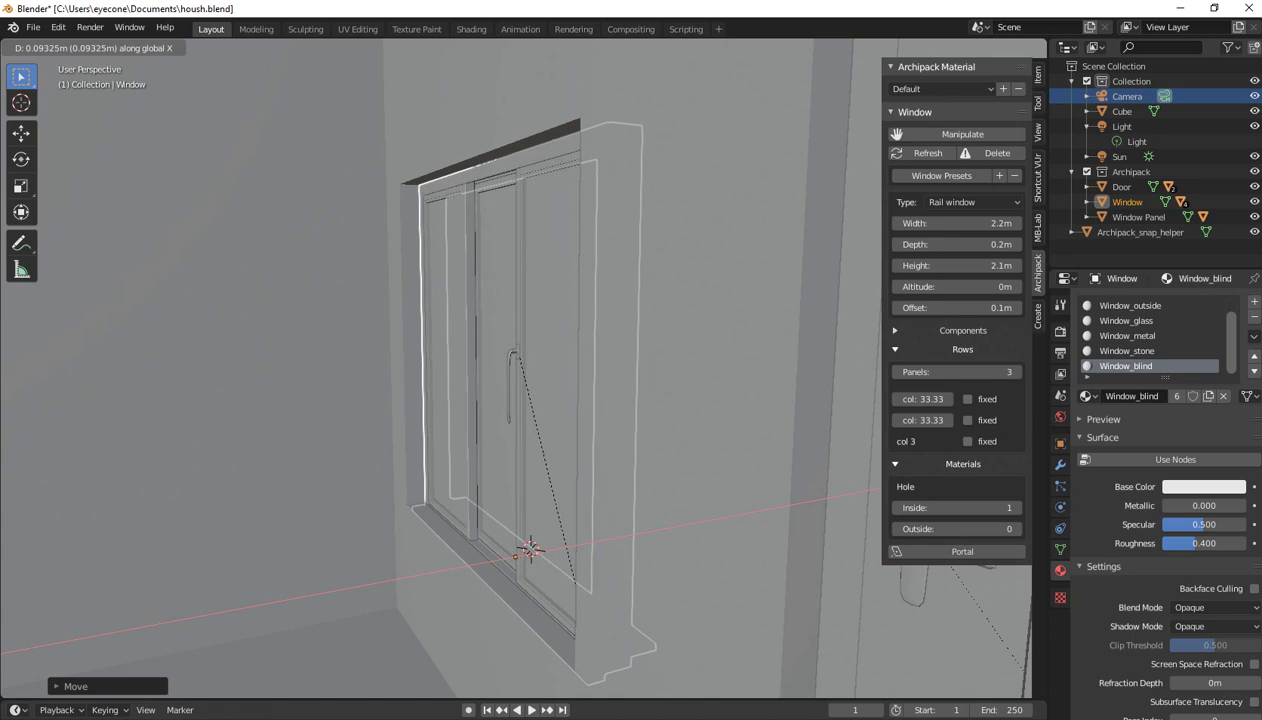
key(Return)
middle_drag(450, 400, 600, 400)
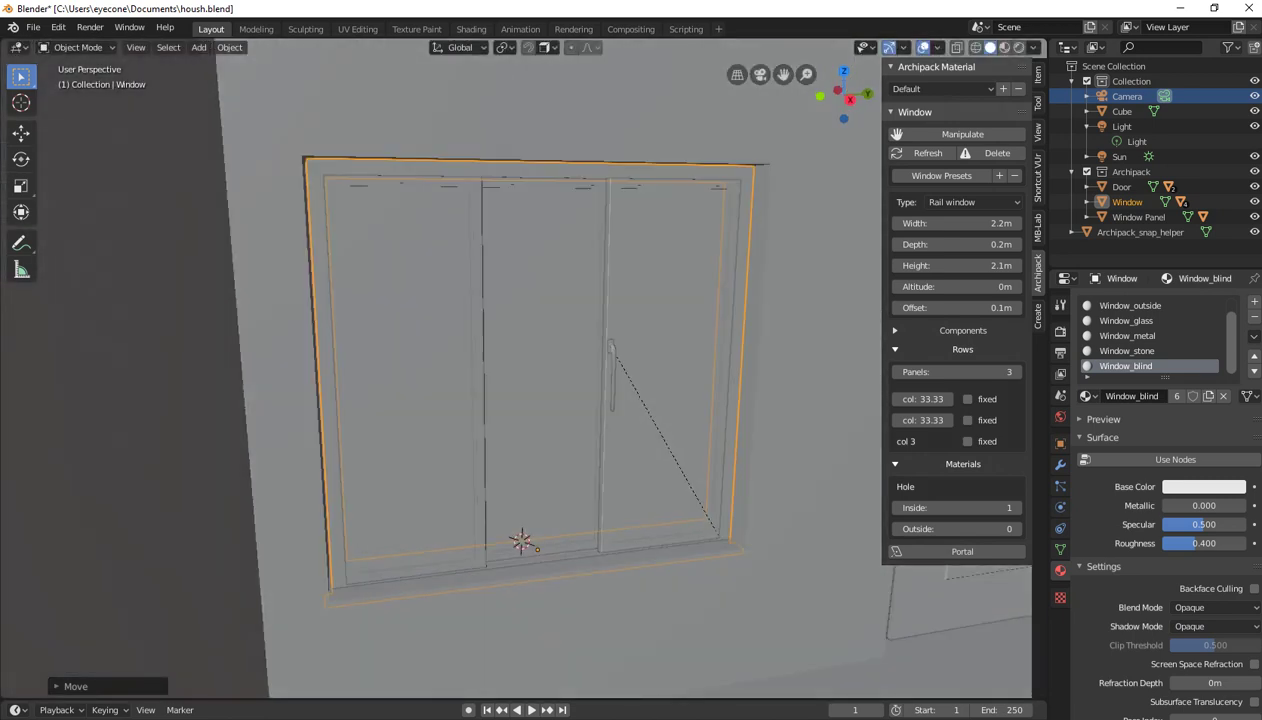
scroll(520, 400, up, 2)
mouse_move(520, 400)
middle_down()
mouse_move(600, 400)
mouse_move(738, 169)
mouse_move(687, 214)
mouse_move(746, 174)
mouse_move(686, 184)
mouse_move(749, 175)
mouse_move(617, 241)
mouse_move(667, 177)
mouse_move(687, 220)
mouse_move(606, 293)
middle_up()
Deselect the window, orbit to the exterior wall, and bring up Archipack's window preset gallery
click(686, 184)
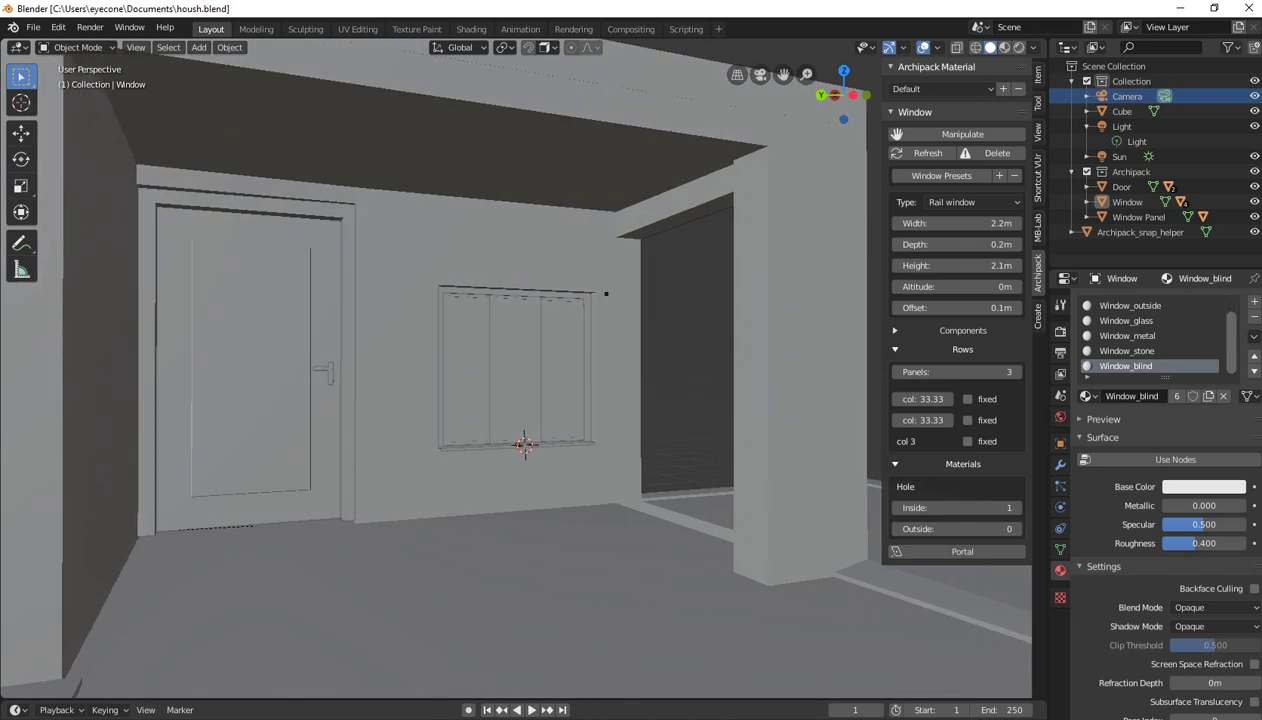
scroll(605, 293, down, 4)
mouse_move(605, 293)
middle_down()
mouse_move(480, 300)
mouse_move(610, 300)
middle_up()
scroll(510, 300, down, 3)
scroll(510, 300, up, 6)
scroll(440, 390, down, 3)
mouse_move(440, 390)
middle_down()
mouse_move(400, 390)
mouse_move(285, 315)
mouse_move(355, 357)
mouse_move(296, 336)
middle_up()
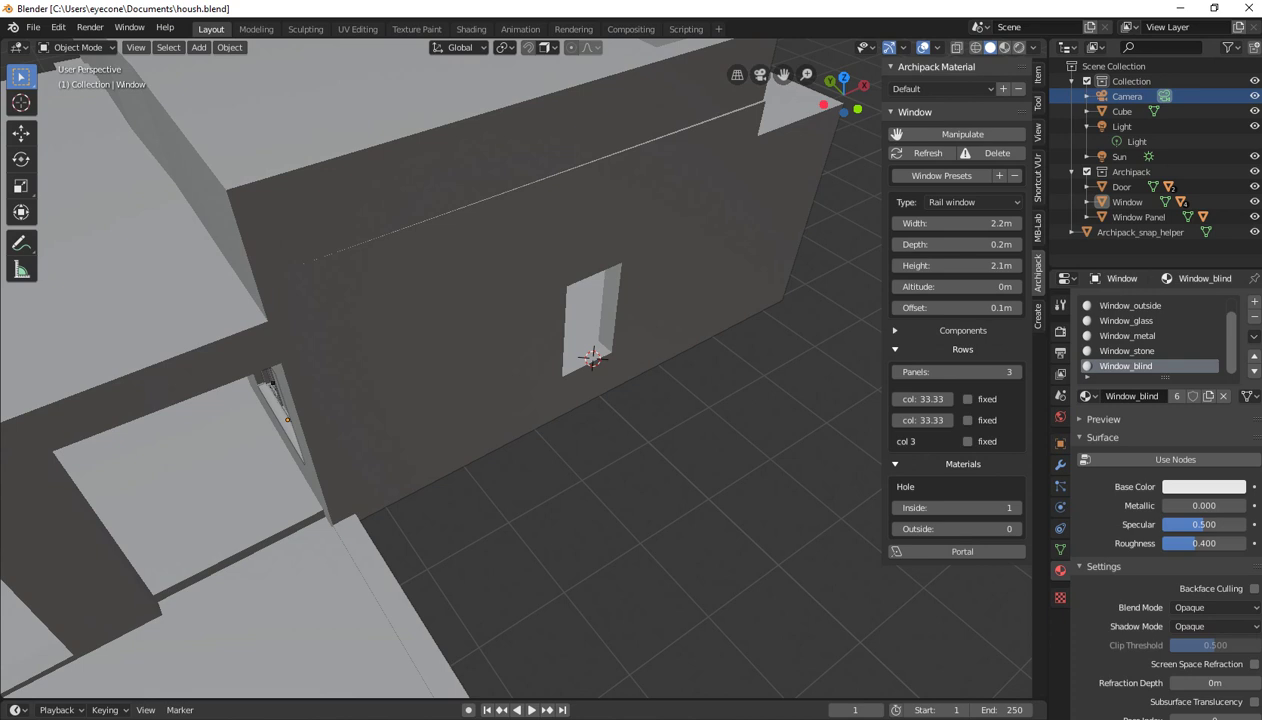
click(1038, 316)
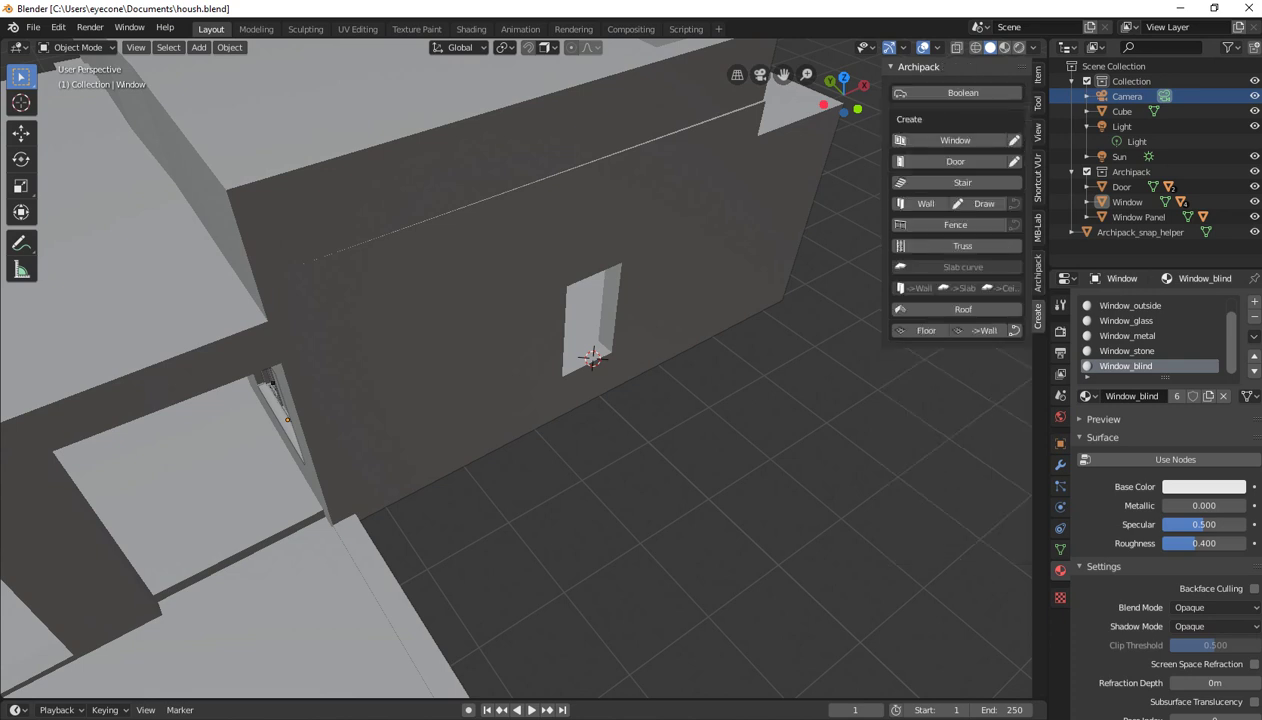
click(955, 140)
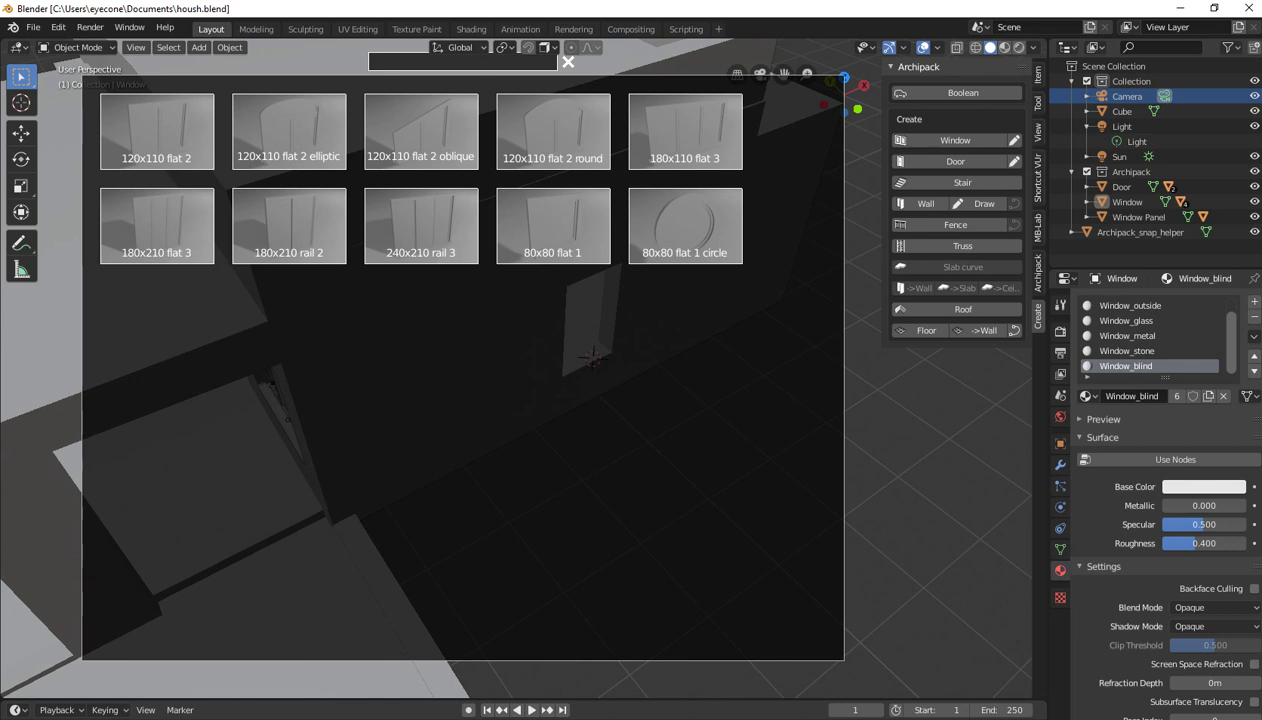
Add the 80x80 flat 1 window and lower it along Z into the narrow opening
click(553, 225)
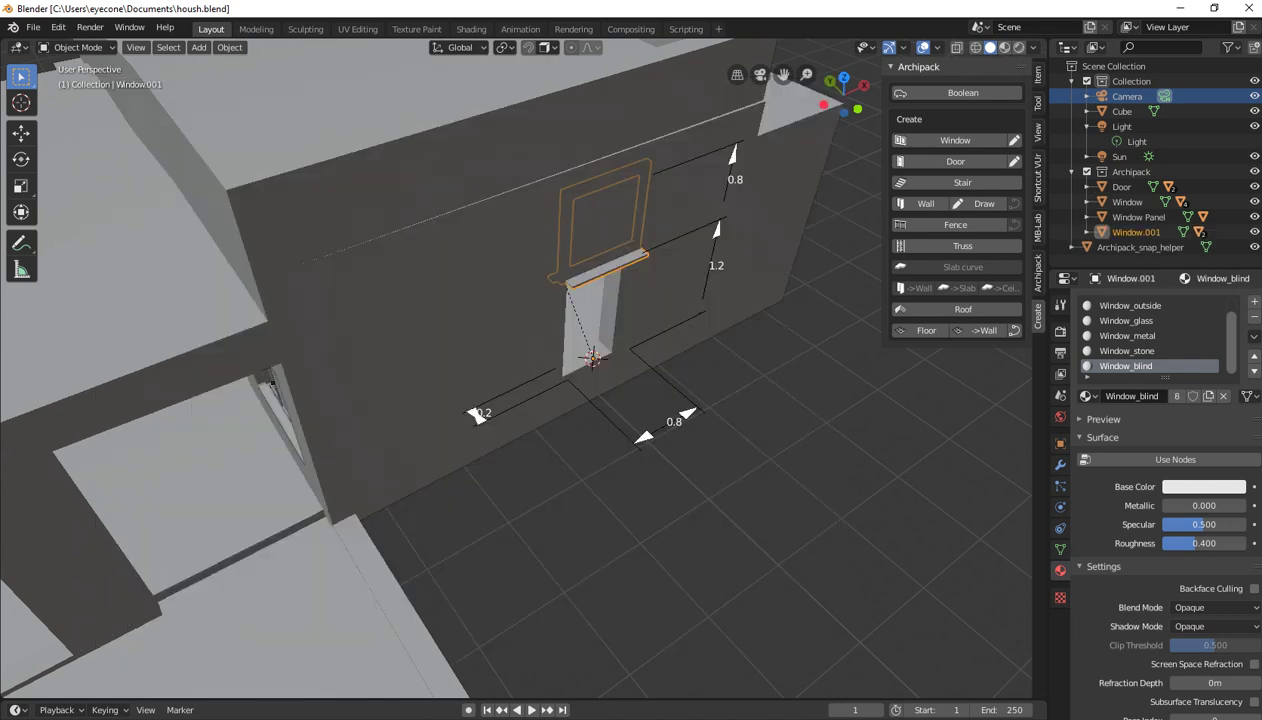
key(g)
key(z)
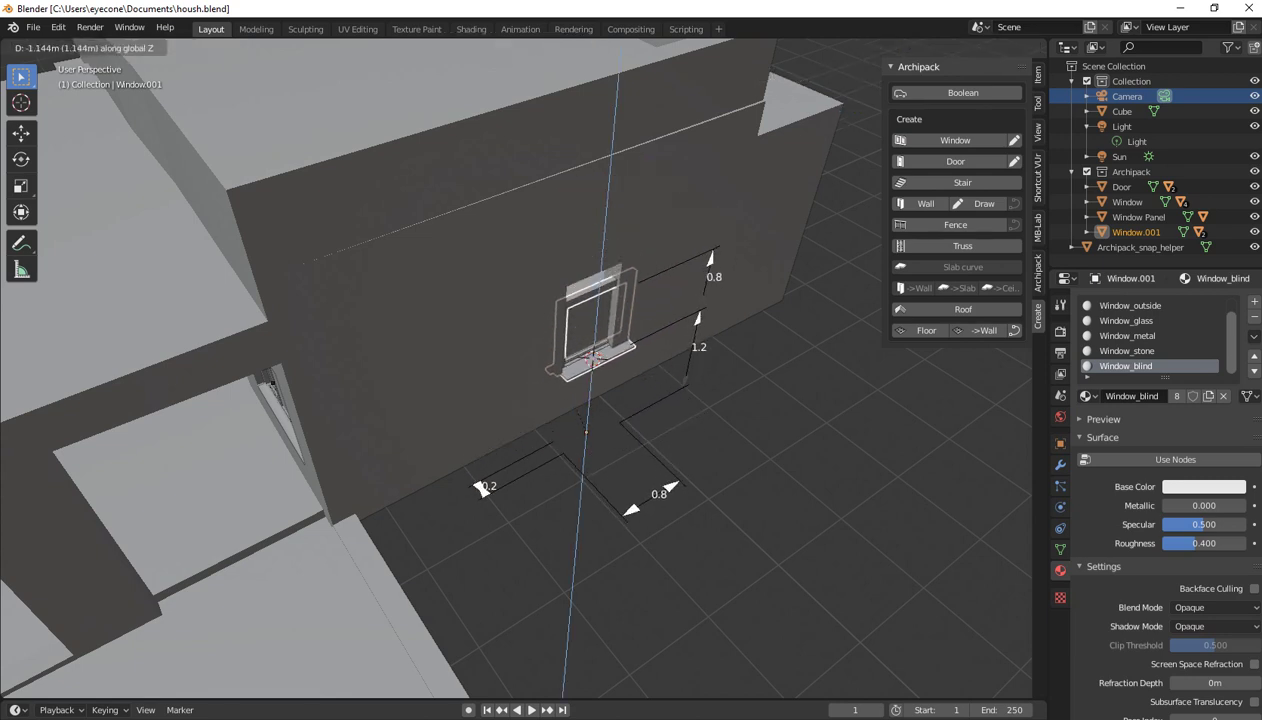
key(Return)
middle_drag(600, 450, 640, 350)
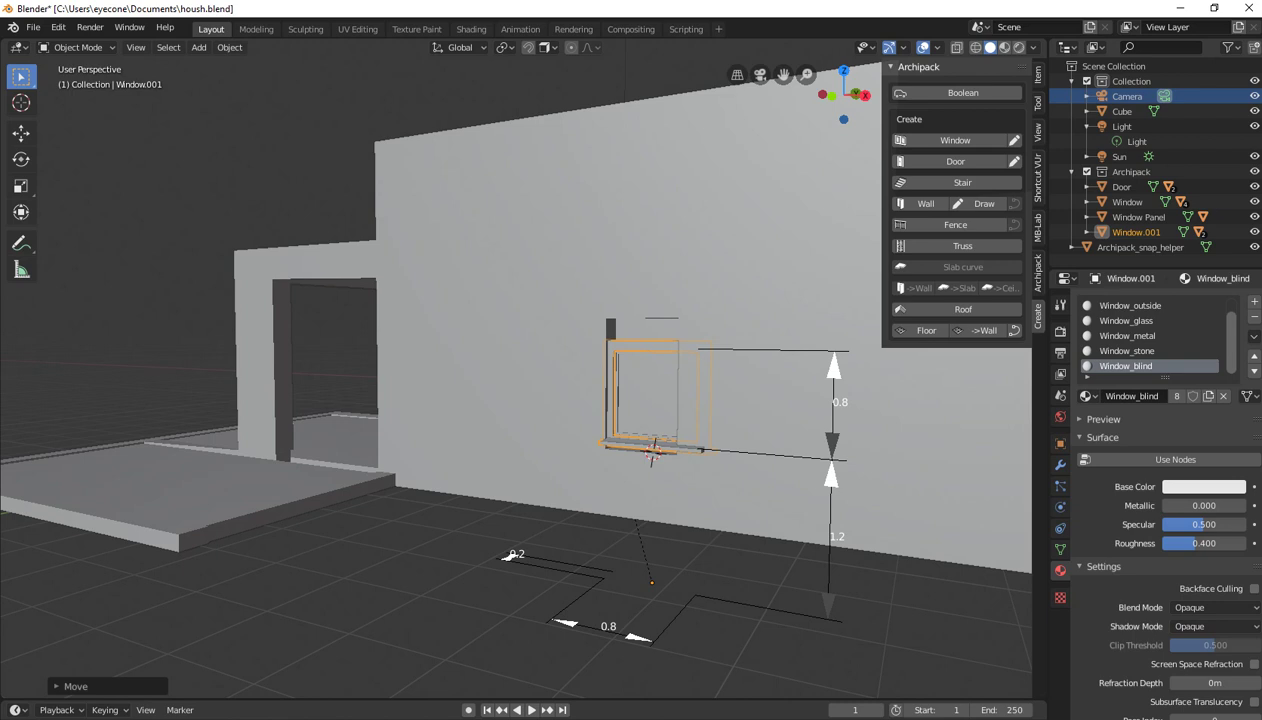
scroll(520, 400, up, 4)
scroll(520, 400, up, 2)
scroll(520, 400, down, 2)
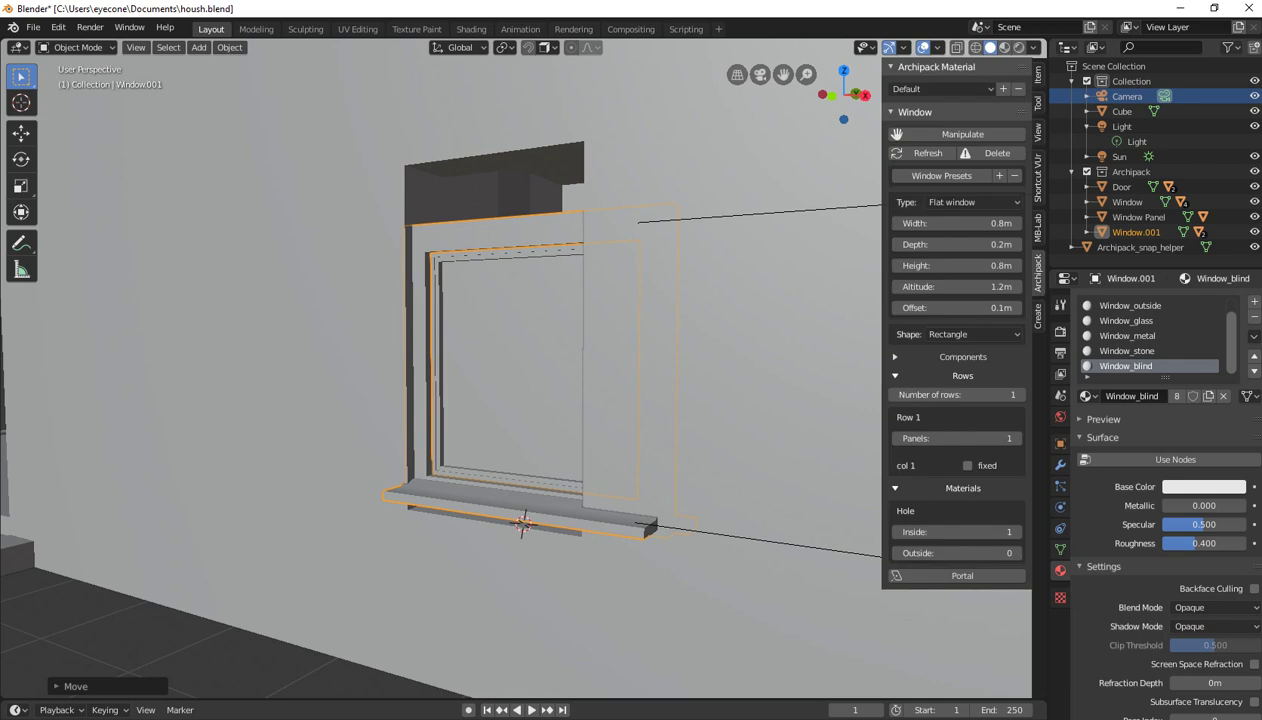
Narrow Window.001 to 0.48 m, keep the rectangular shape, and set the hole's inside material to 0
drag(957, 223, 890, 223)
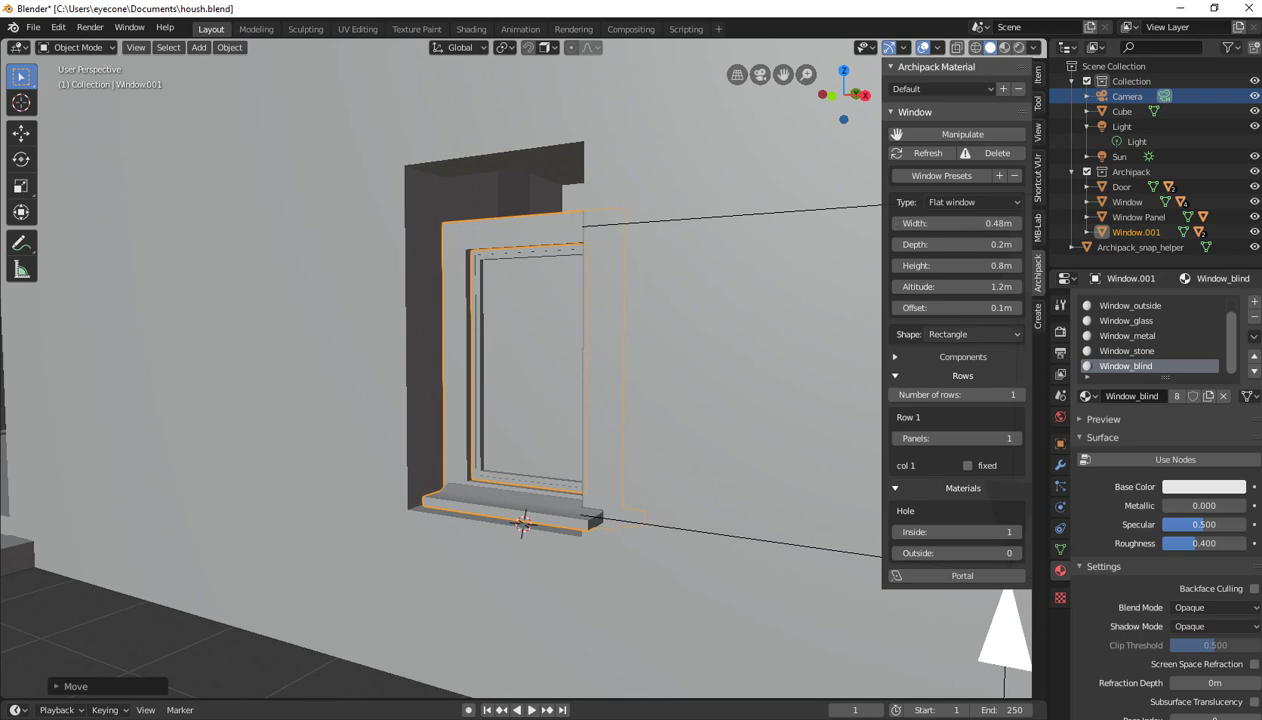
click(960, 334)
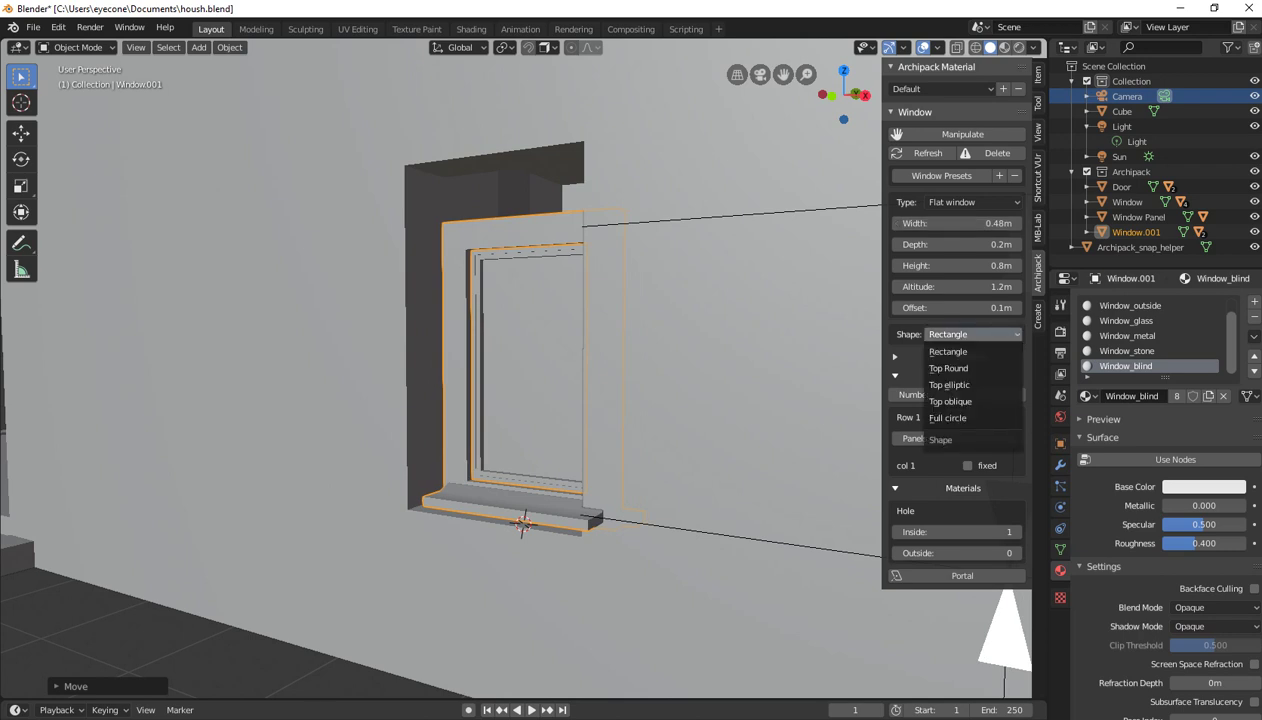
click(948, 351)
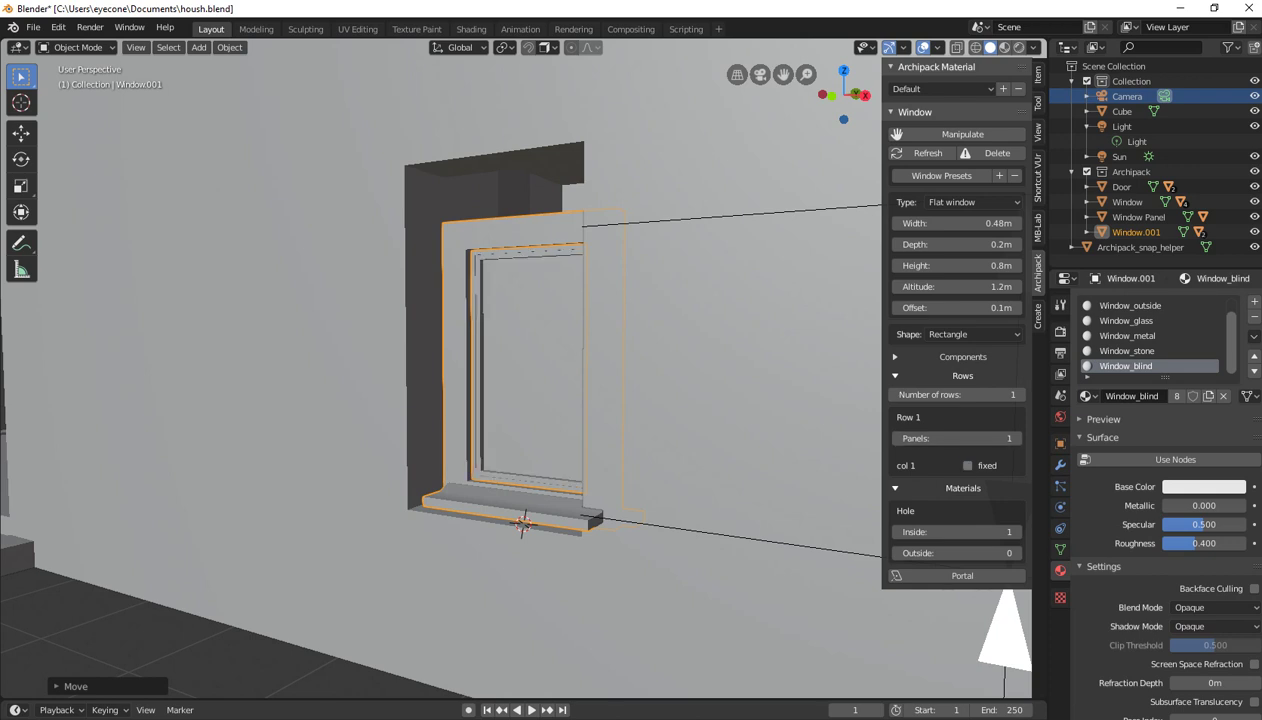
click(897, 531)
click(963, 357)
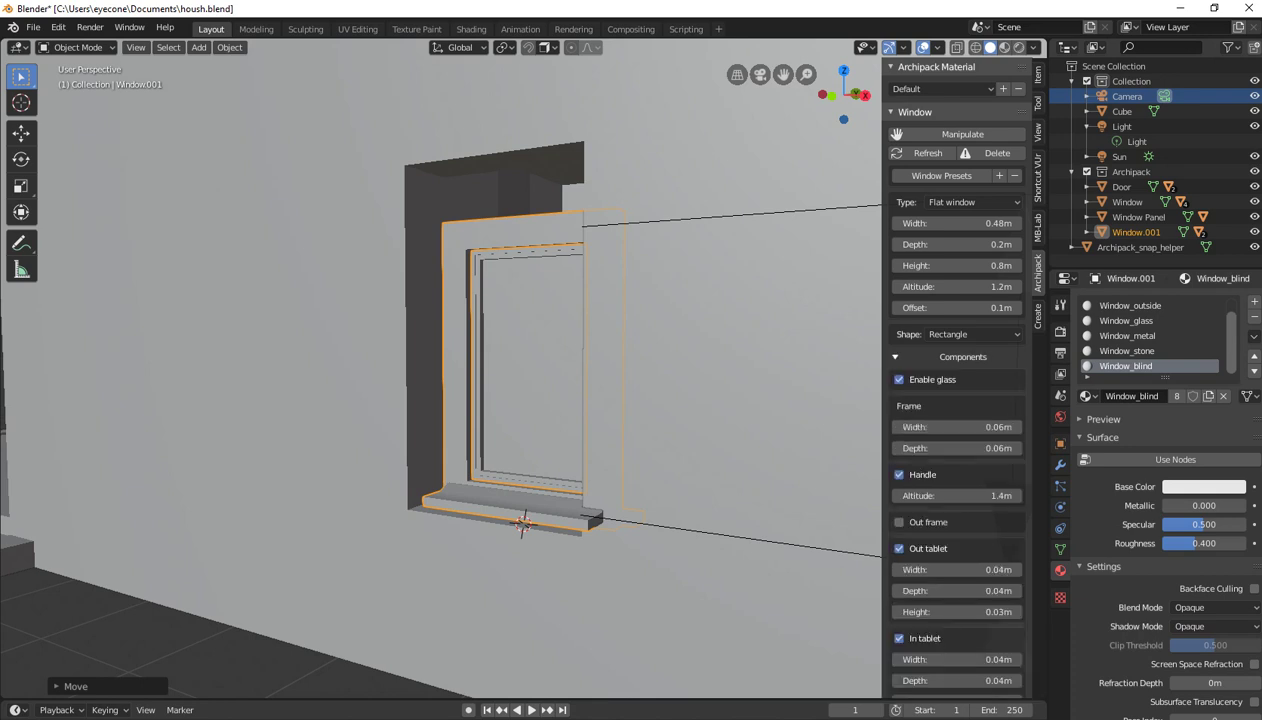
Remove the window's outer sill, keeping the glass and inner sill
click(899, 379)
click(899, 379)
click(899, 548)
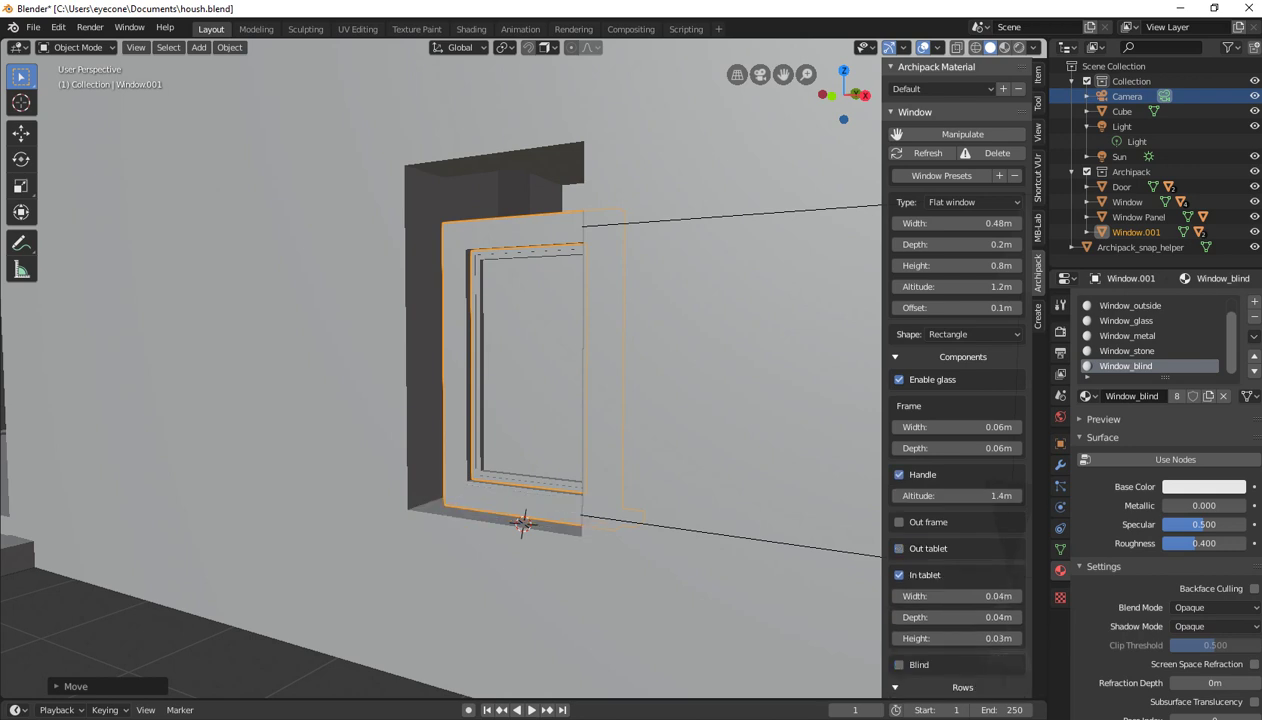
click(899, 575)
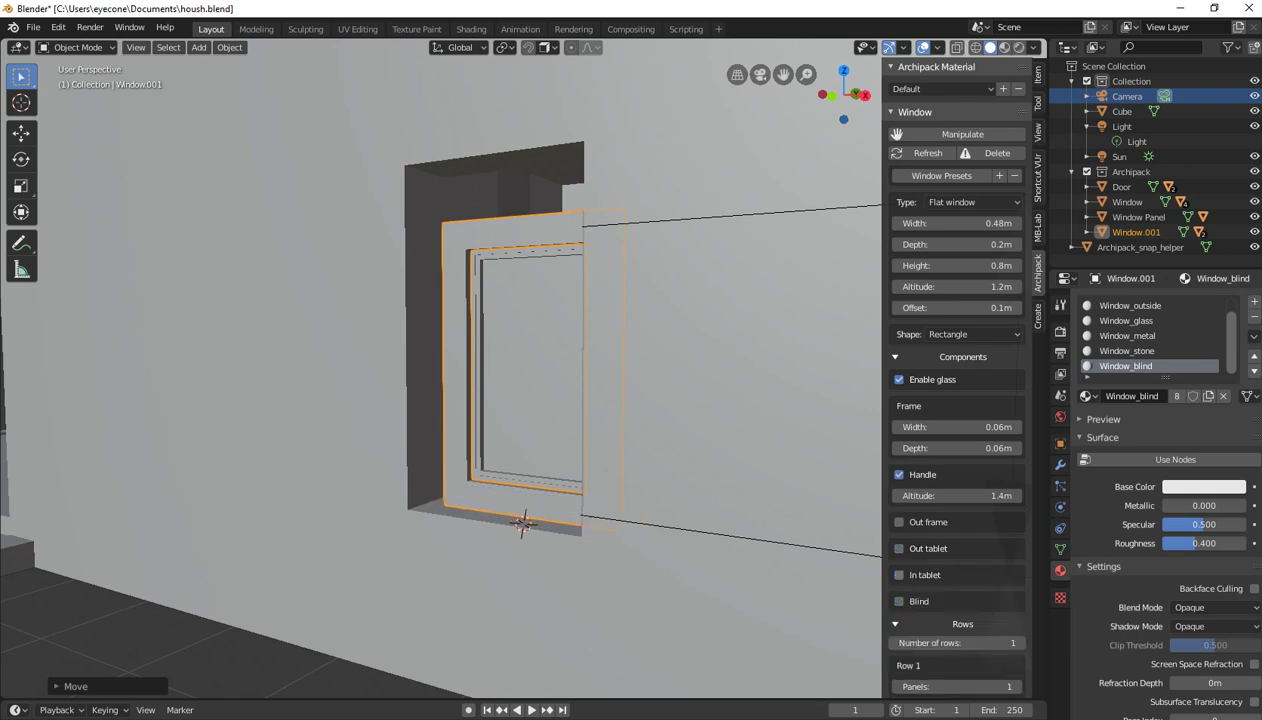
click(899, 575)
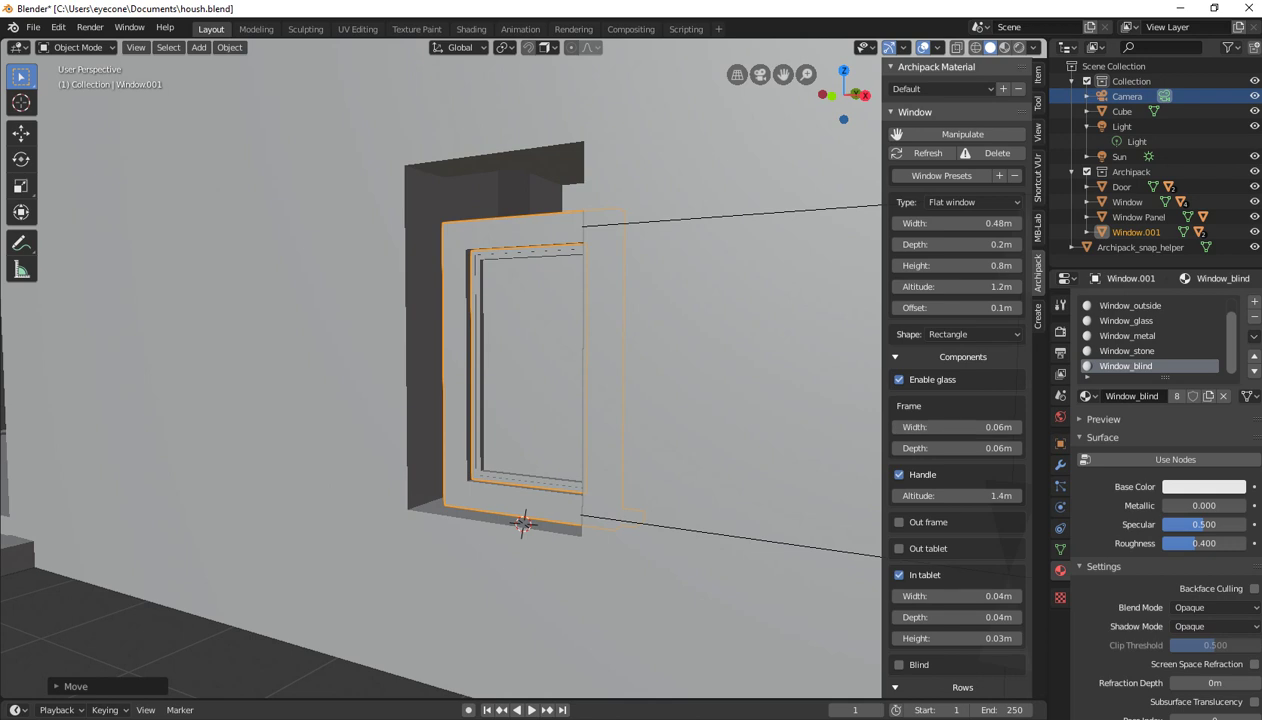
Keep the Flat window type and step the width down to 0.43 m
click(970, 202)
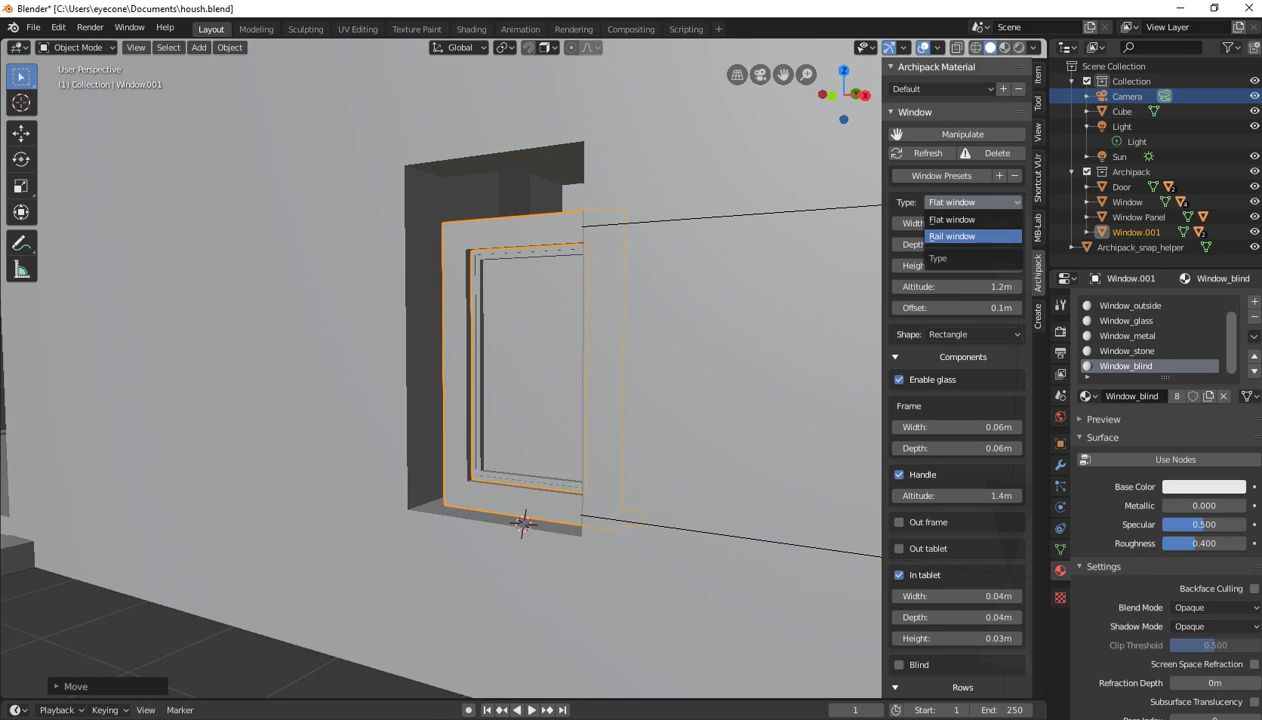
click(960, 236)
click(965, 202)
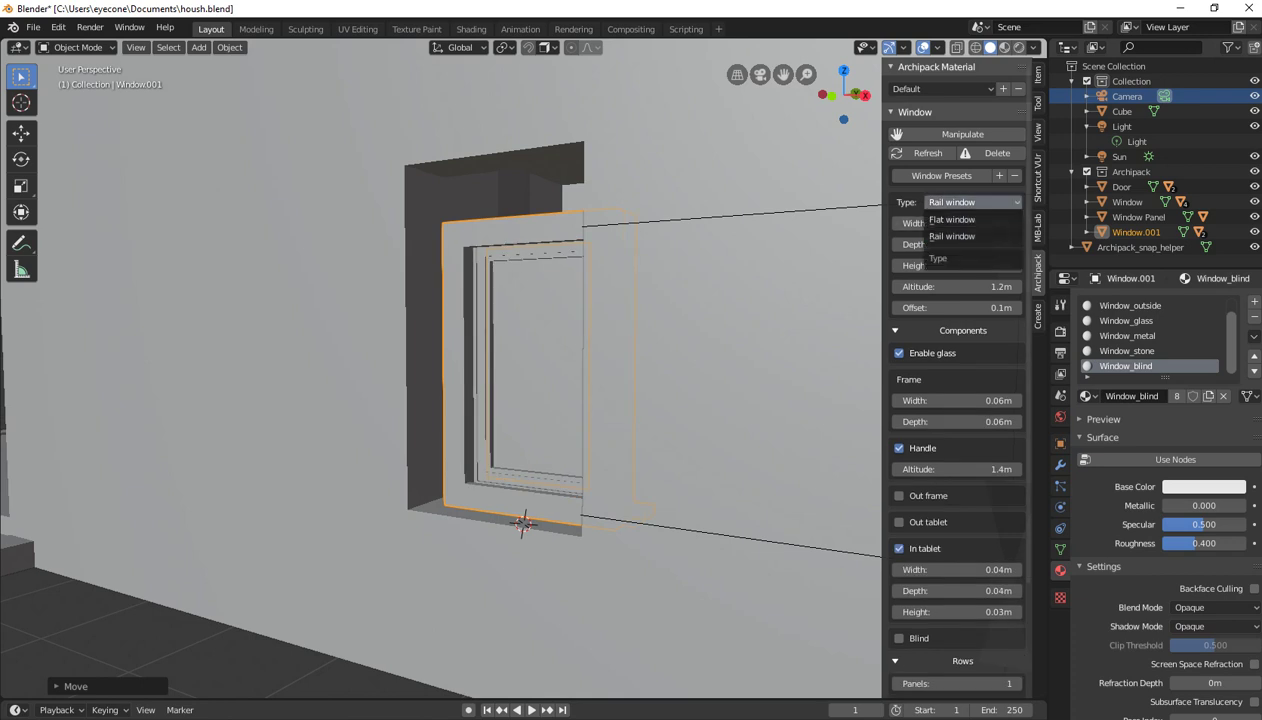
click(955, 218)
click(965, 202)
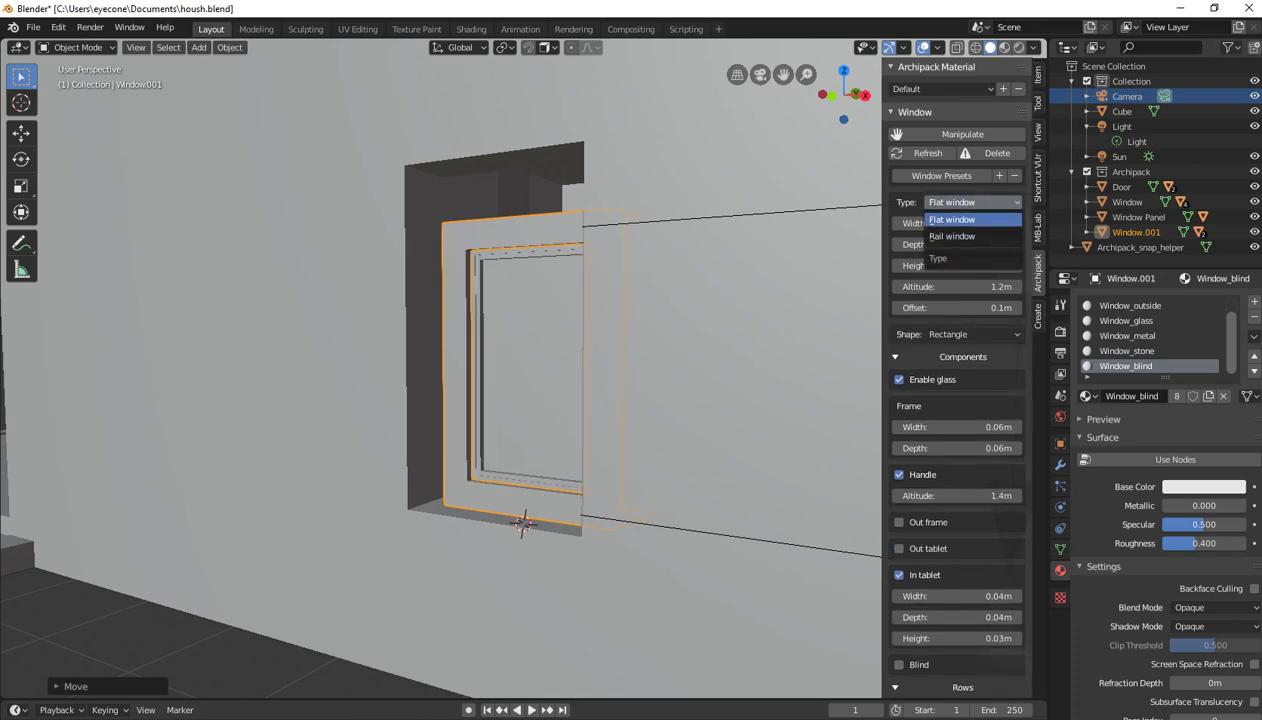
click(955, 219)
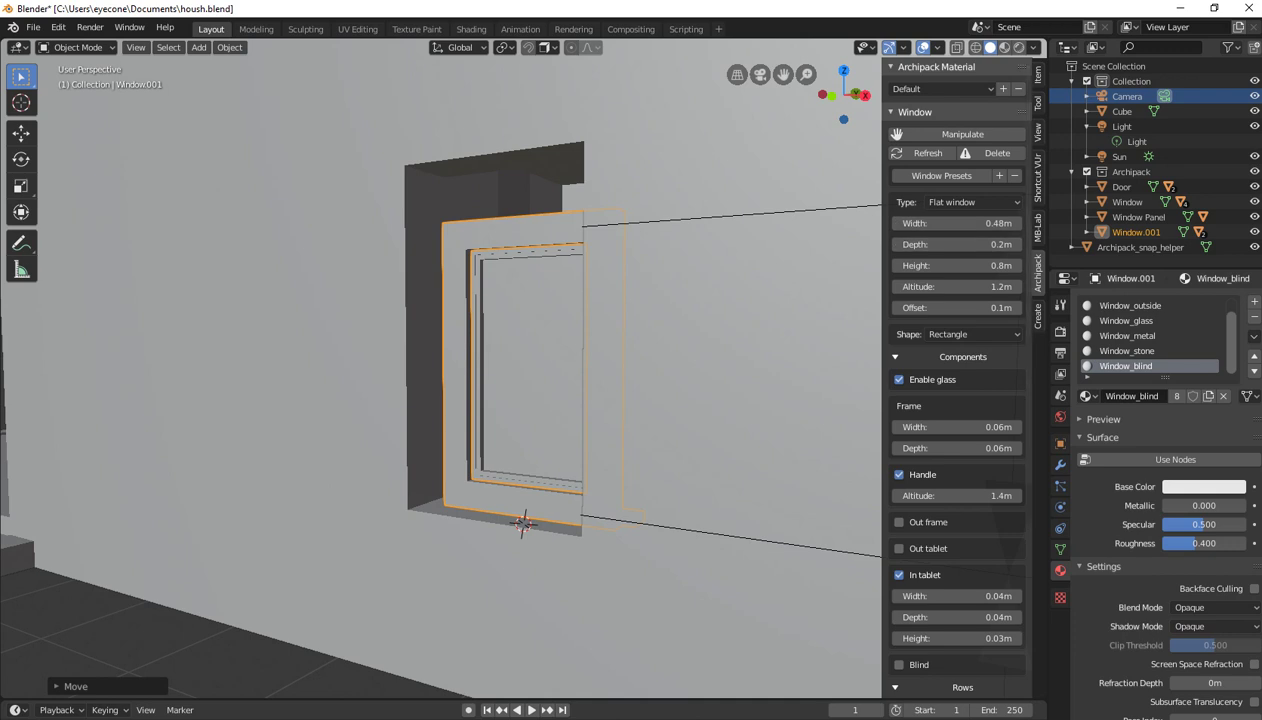
click(897, 223)
click(897, 223)
click(897, 223)
click(897, 223)
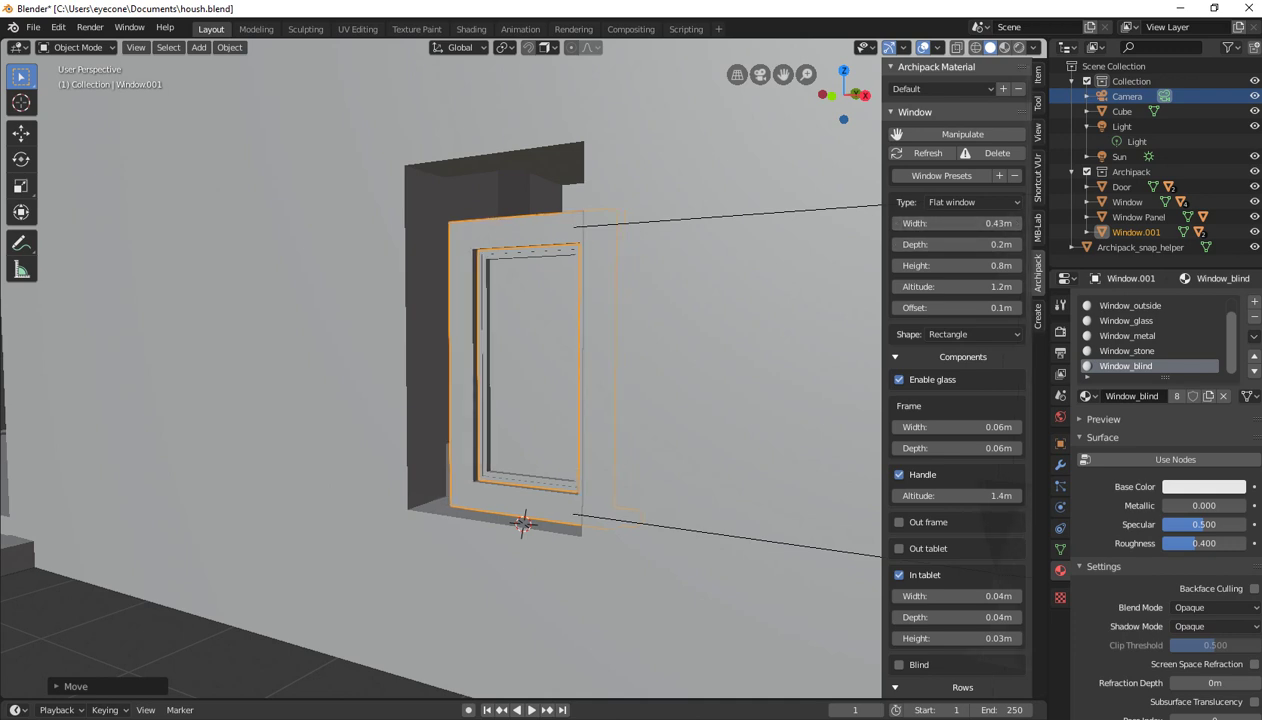
Slide Window.001 about 0.07 m along X into its wall opening
key(g)
key(y)
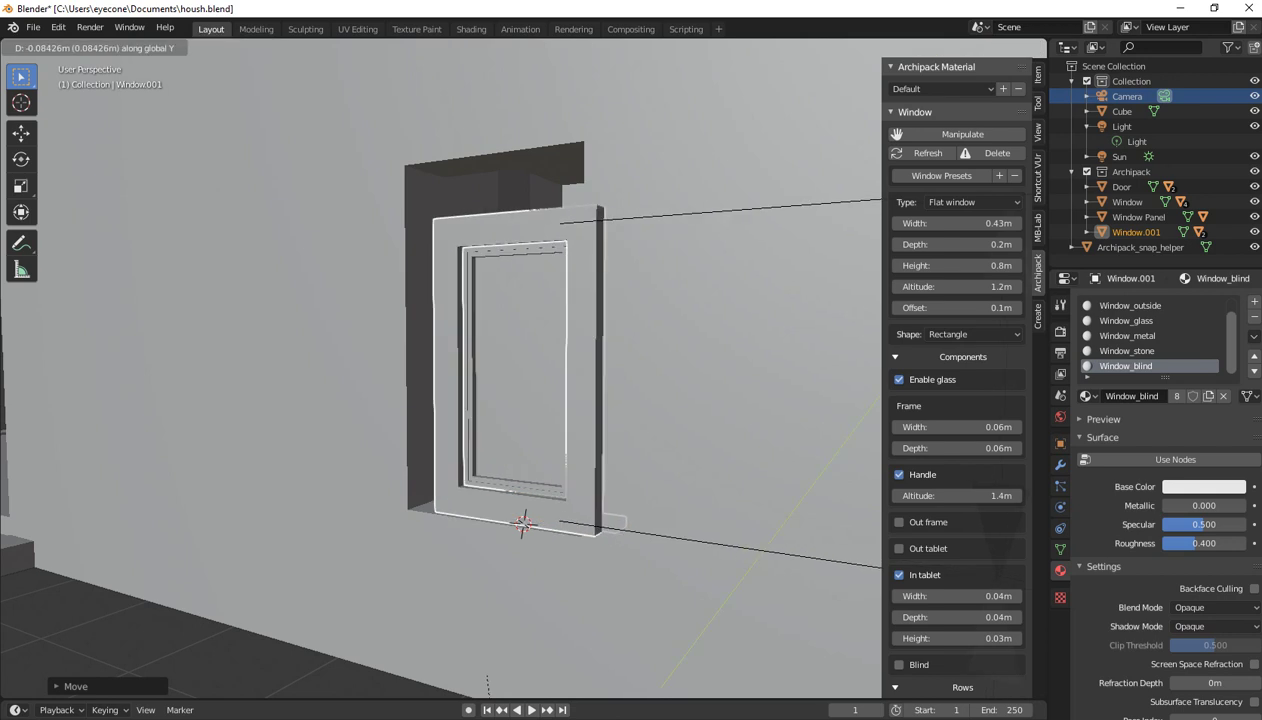
key(Escape)
key(g)
key(x)
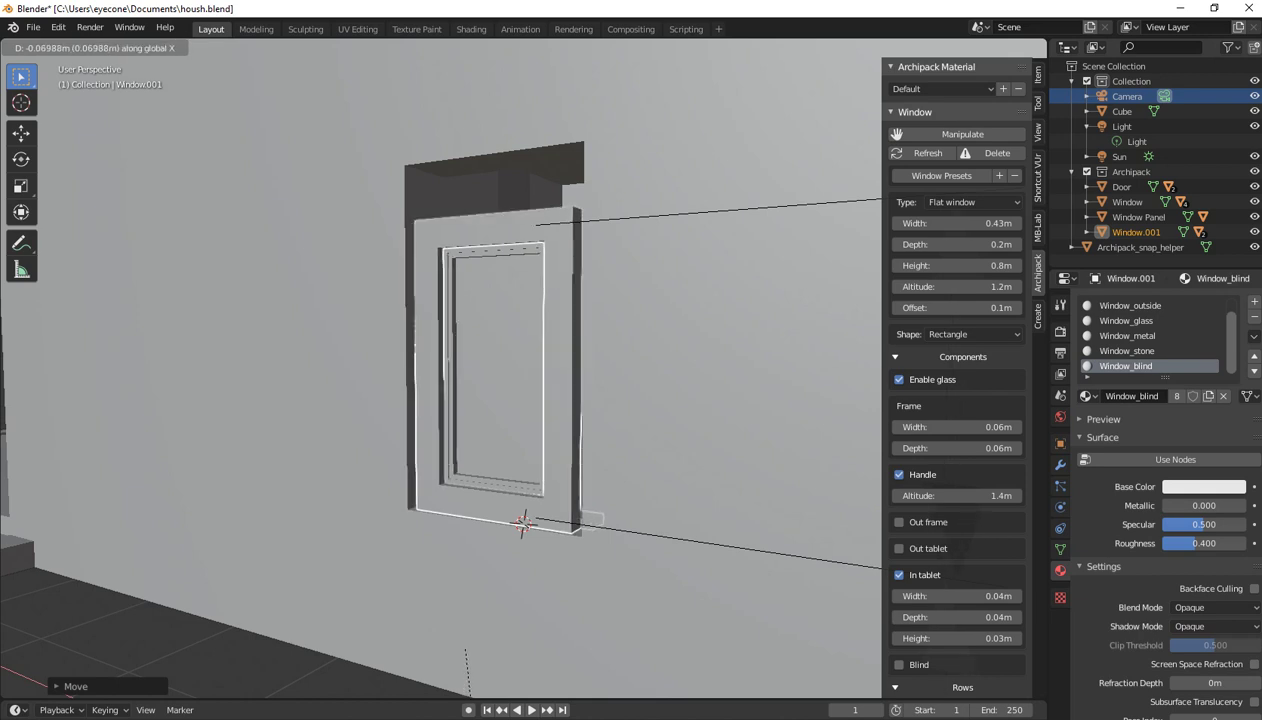
key(Return)
mouse_move(600, 400)
middle_down()
mouse_move(450, 400)
mouse_move(640, 390)
mouse_move(480, 400)
middle_up()
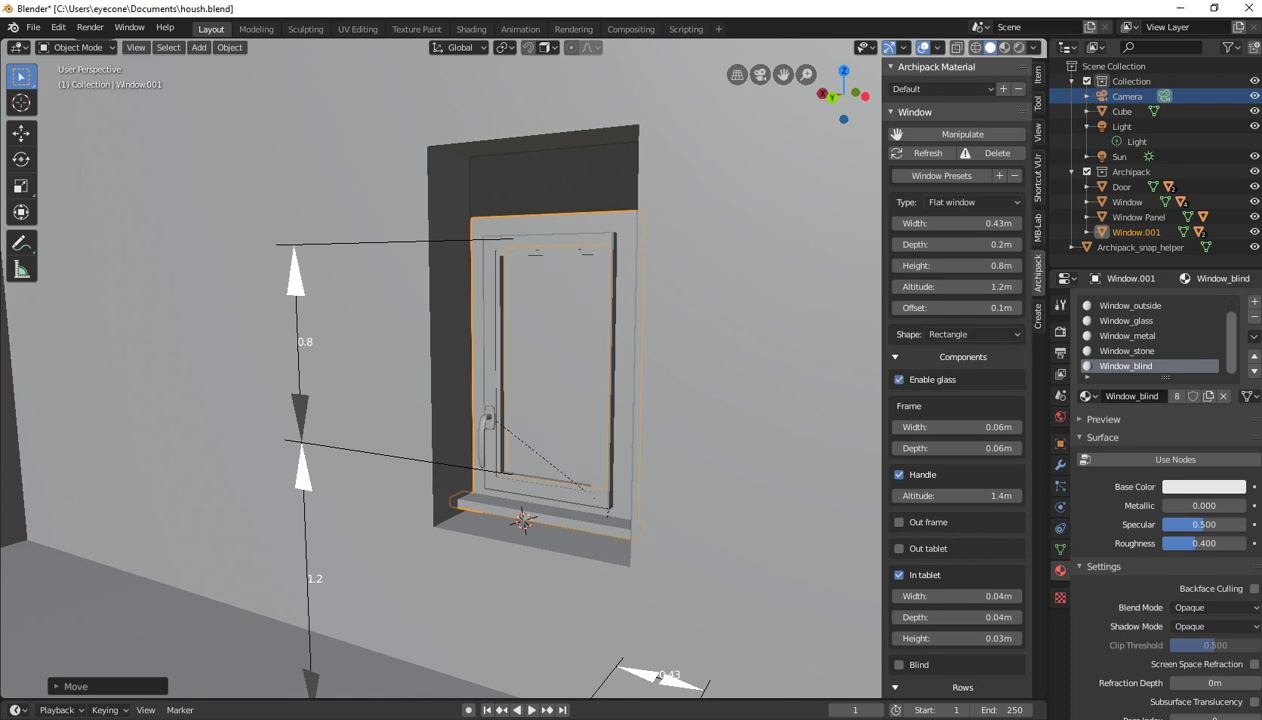
Make Window.001 a Rail window, widen it to 0.49 m and slide it along X into the opening
click(972, 202)
click(972, 236)
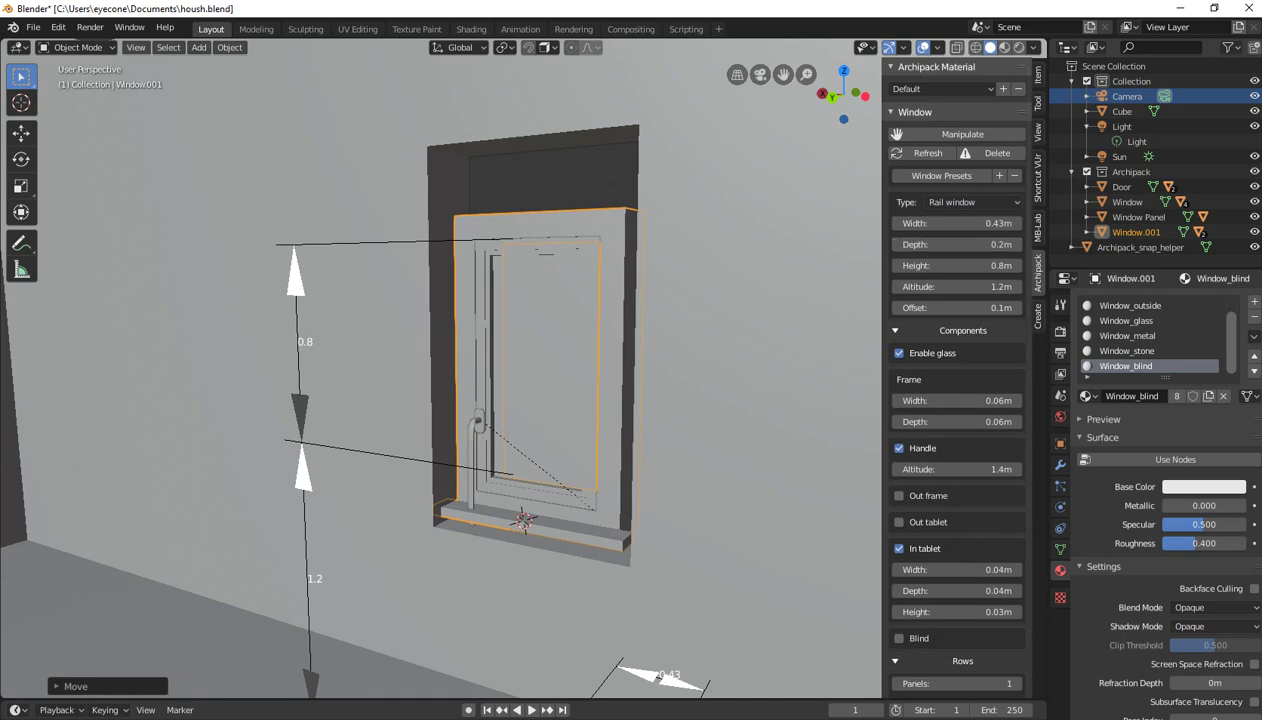
middle_drag(450, 400, 600, 400)
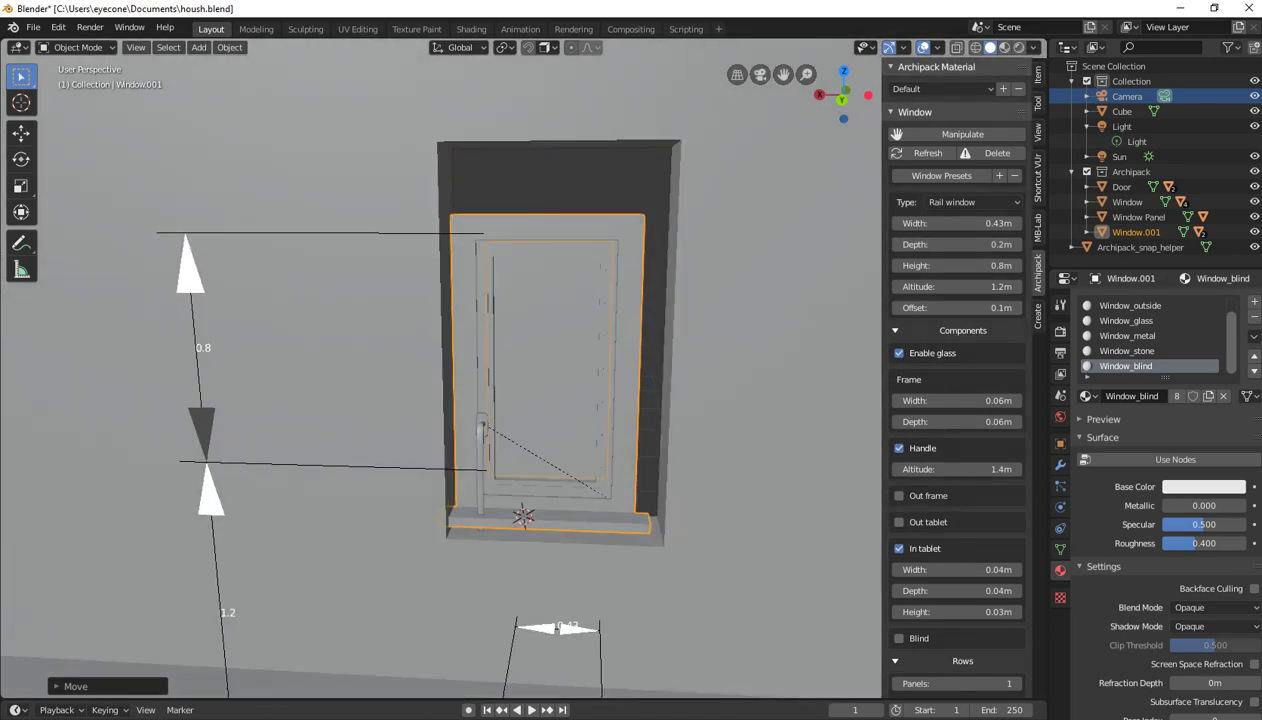
drag(955, 223, 990, 223)
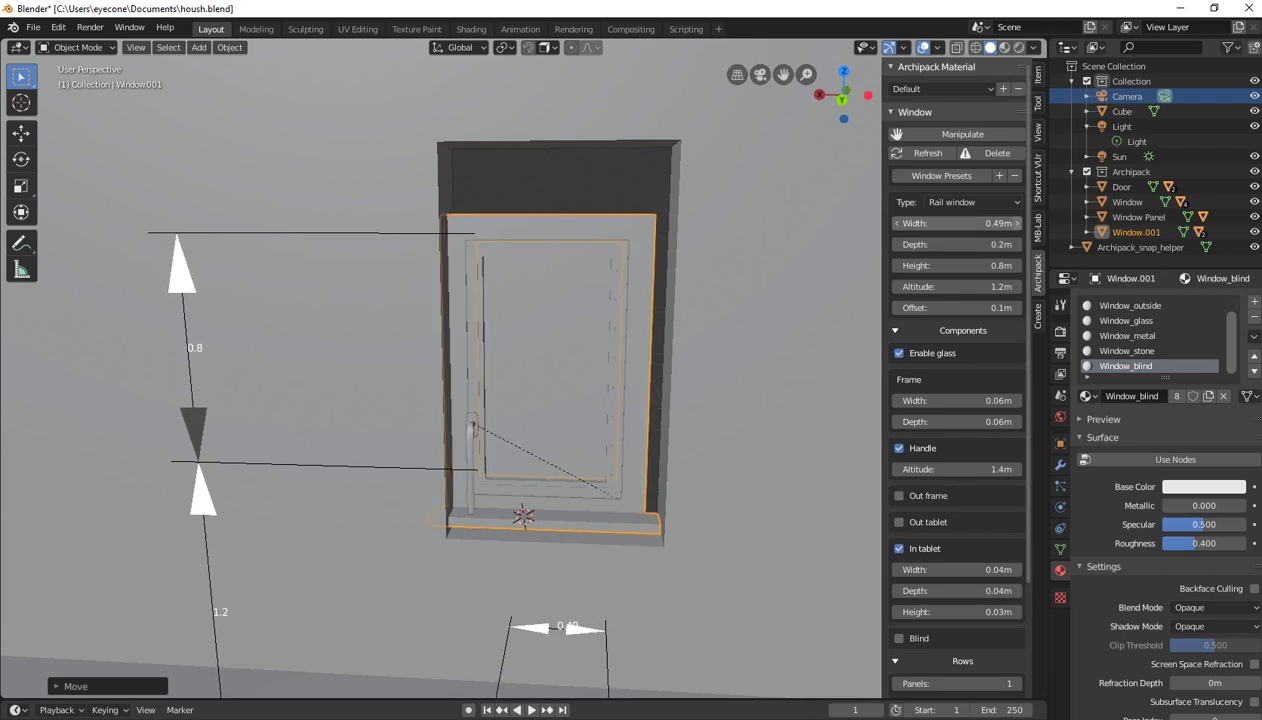
key(g)
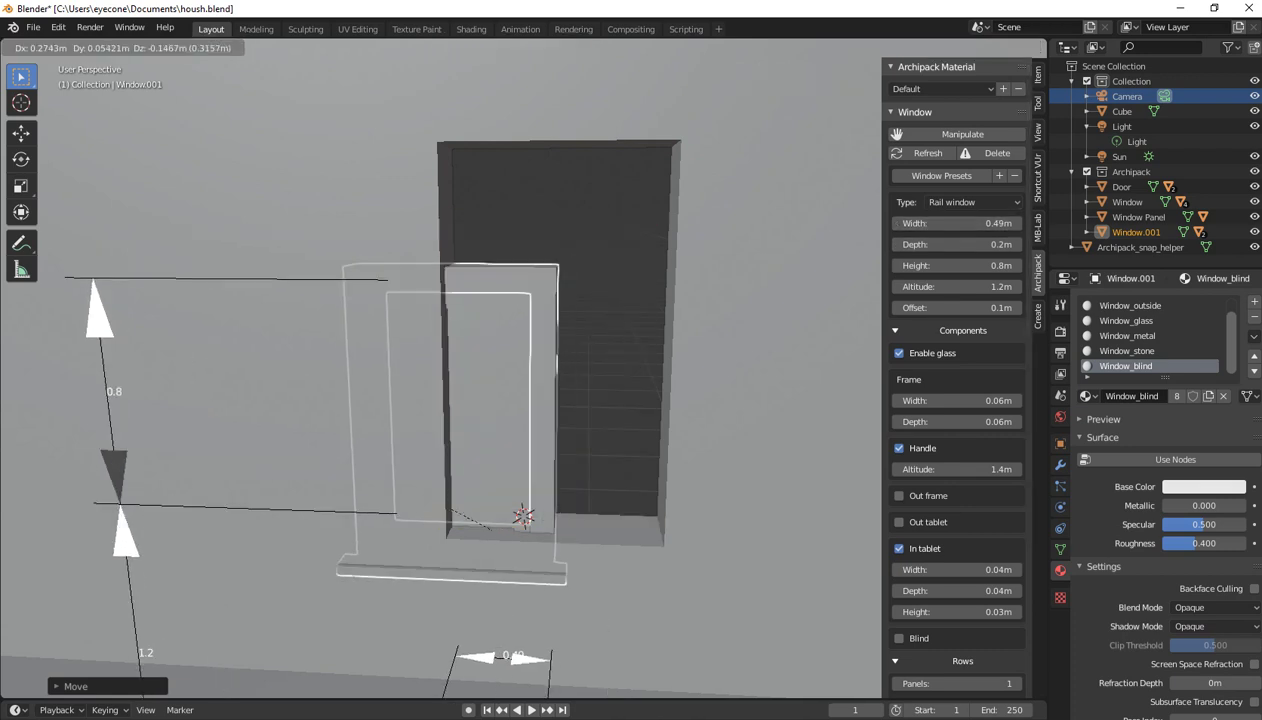
key(x)
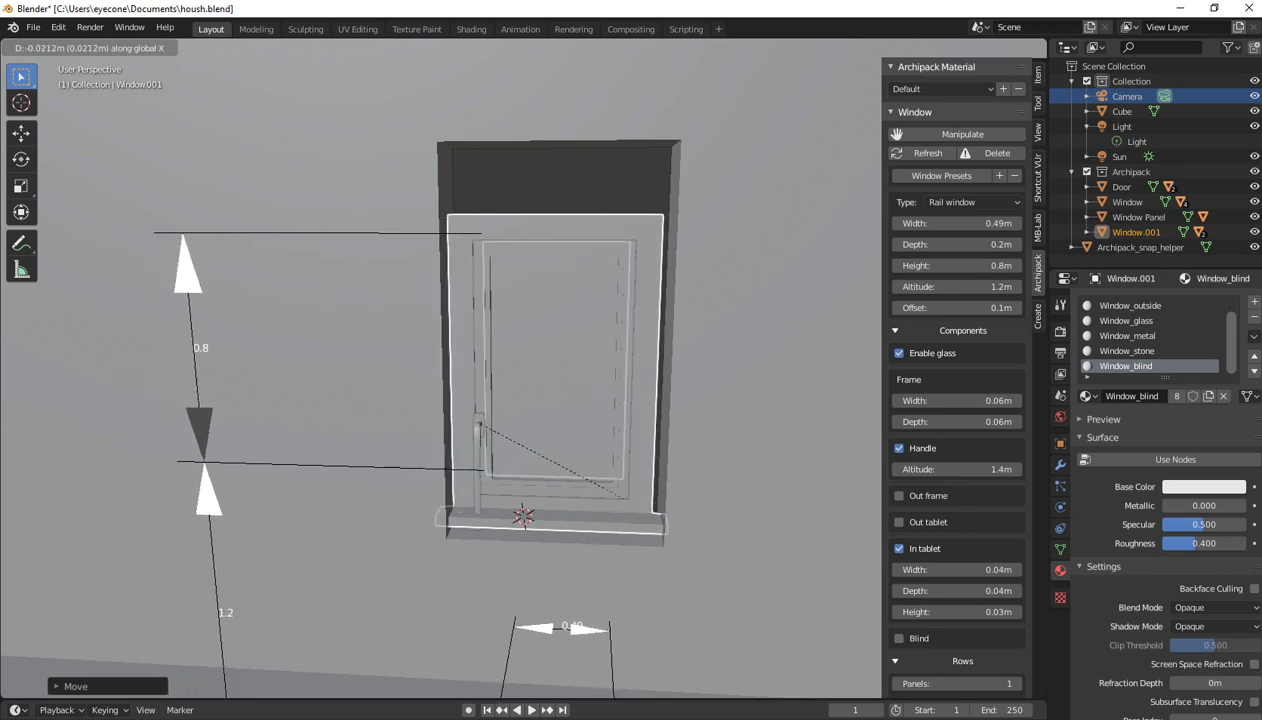
key(Return)
Widen the rail window to 0.55 m and recentre it along X
click(1016, 223)
click(1016, 223)
click(1016, 223)
click(1016, 223)
click(1016, 223)
click(1016, 223)
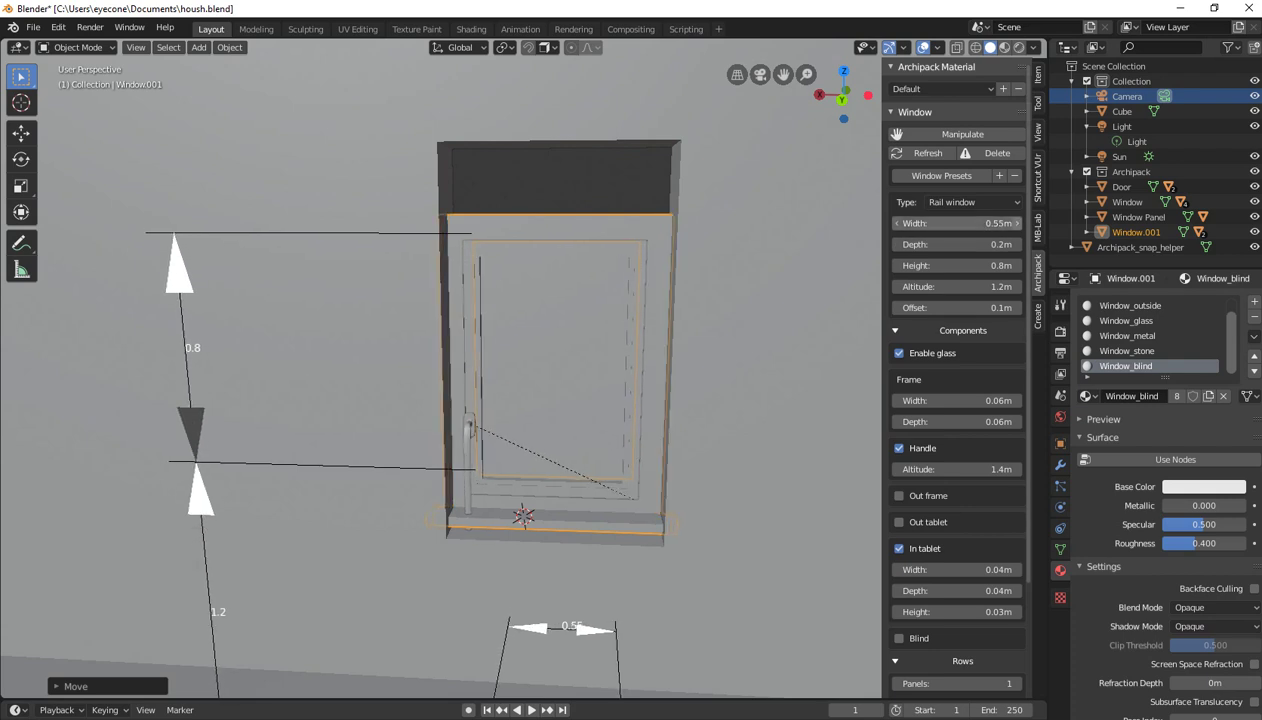
key(g)
key(x)
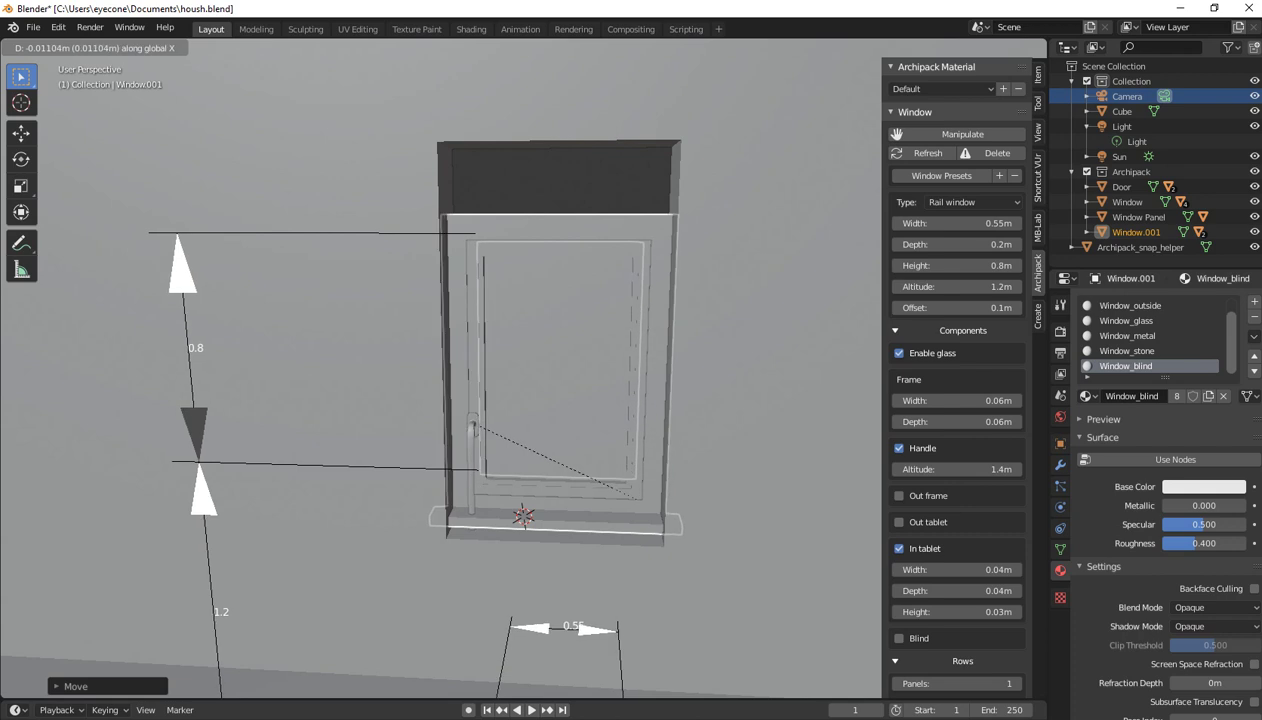
key(Return)
Raise the rail window's height to 1 m
click(1016, 265)
click(1016, 265)
click(1016, 265)
drag(960, 265, 1016, 265)
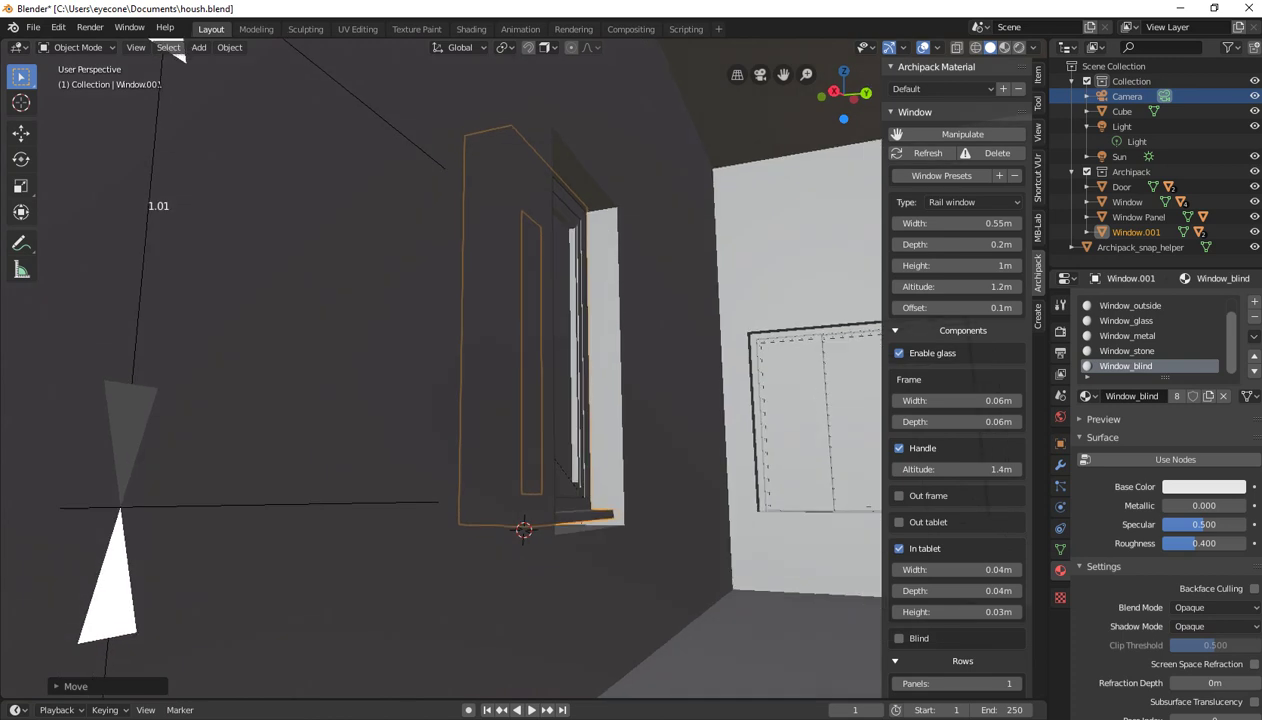
Zoom in and adjust Window.001's vertical position with a Z move
scroll(440, 370, up, 2)
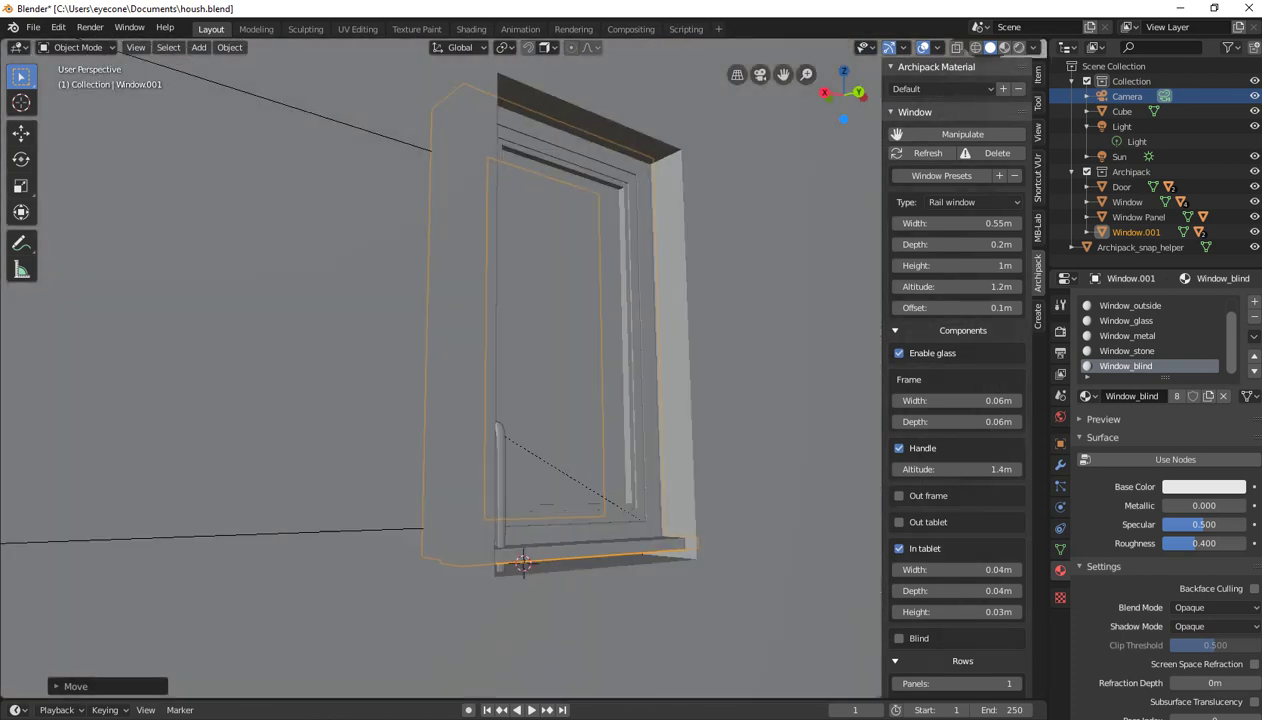
key(g)
key(z)
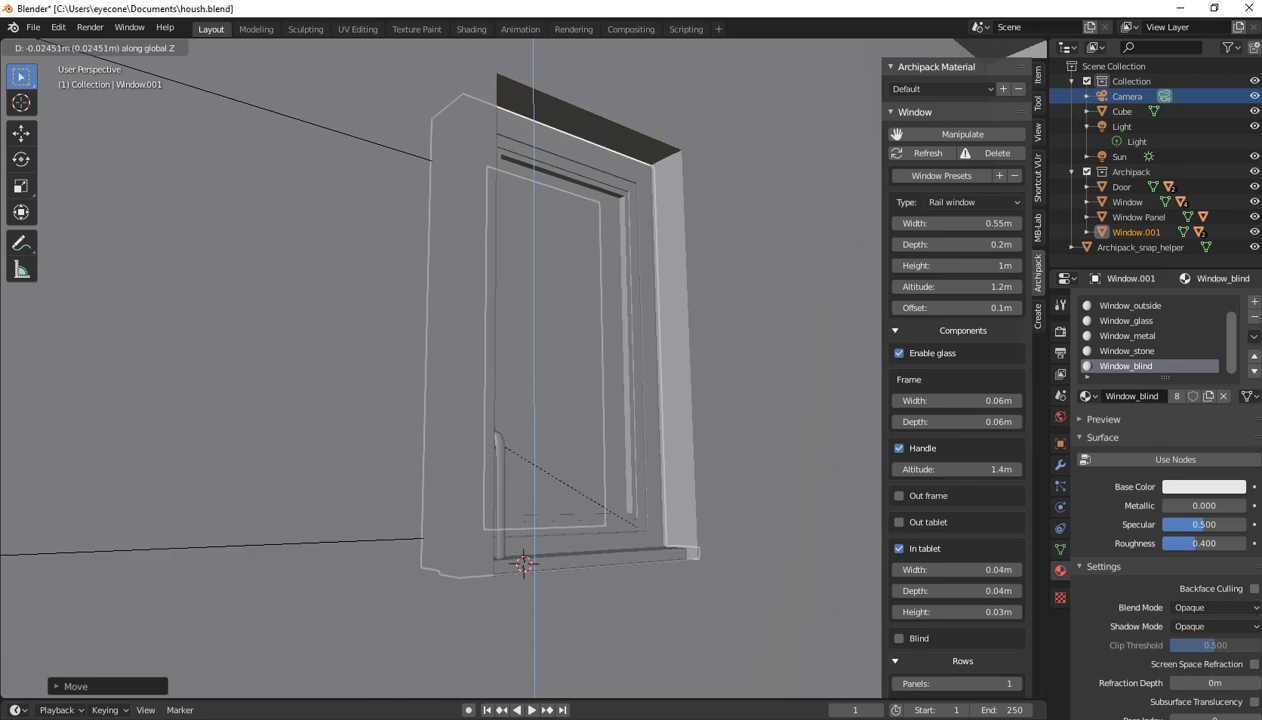
key(Return)
Orbit around Window.001 and slide it a few centimetres along Y into its opening
key(KP_2)
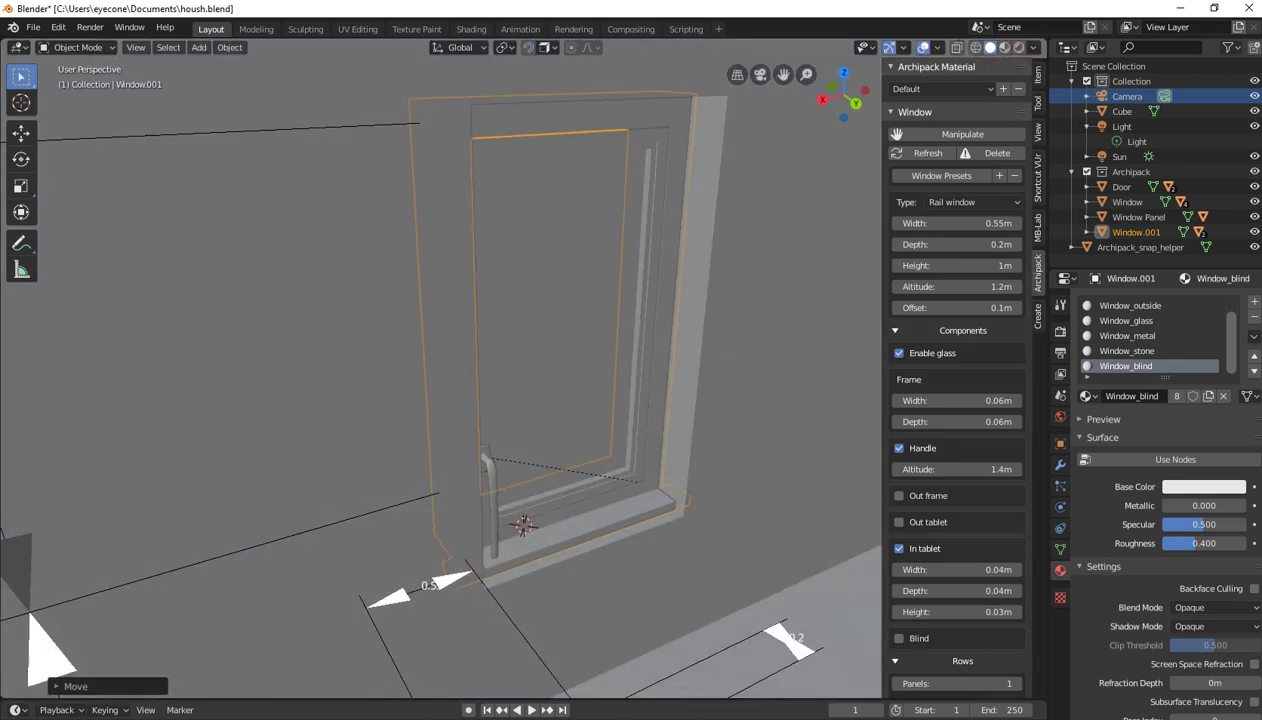
key(KP_2)
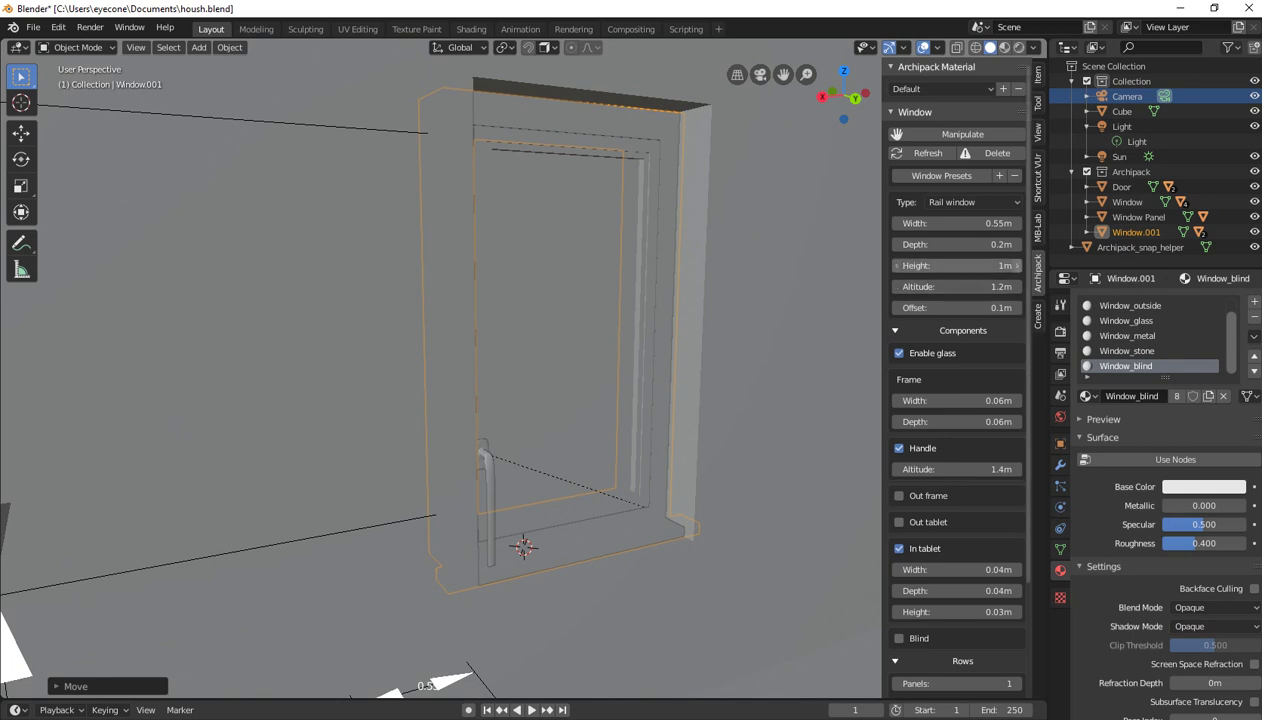
key(KP_4)
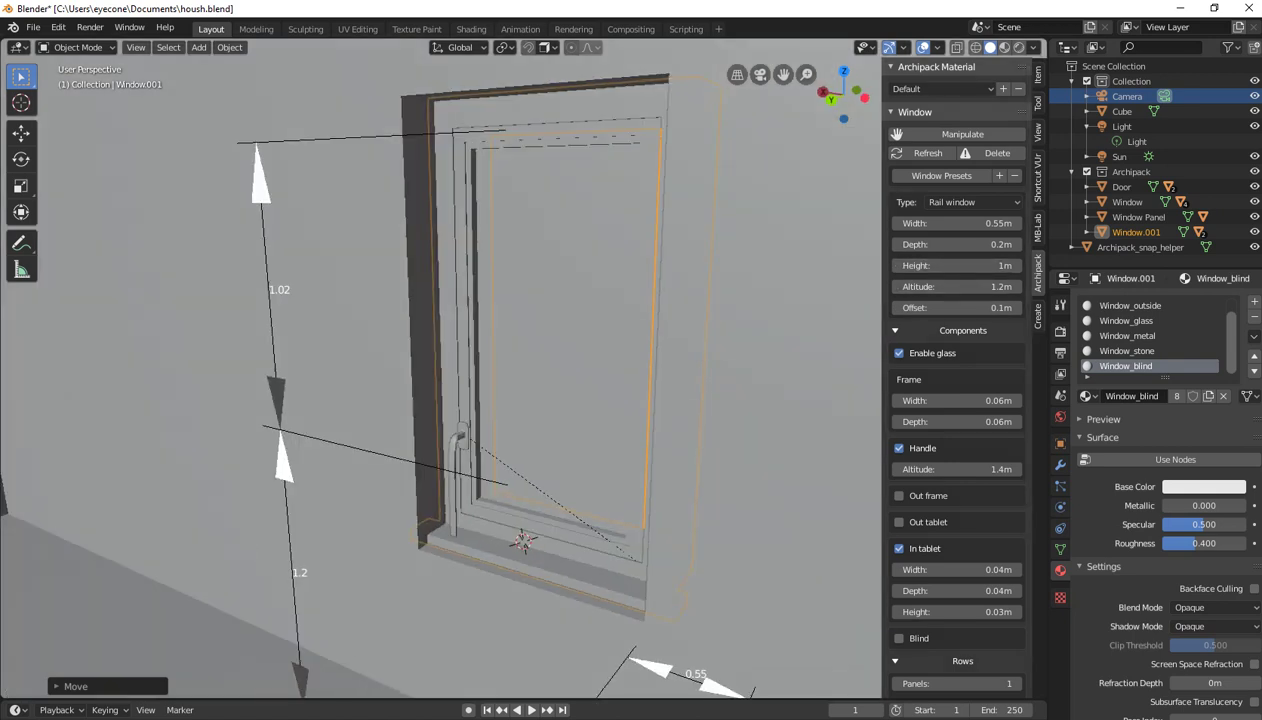
key(KP_6)
key(KP_8)
key(KP_4)
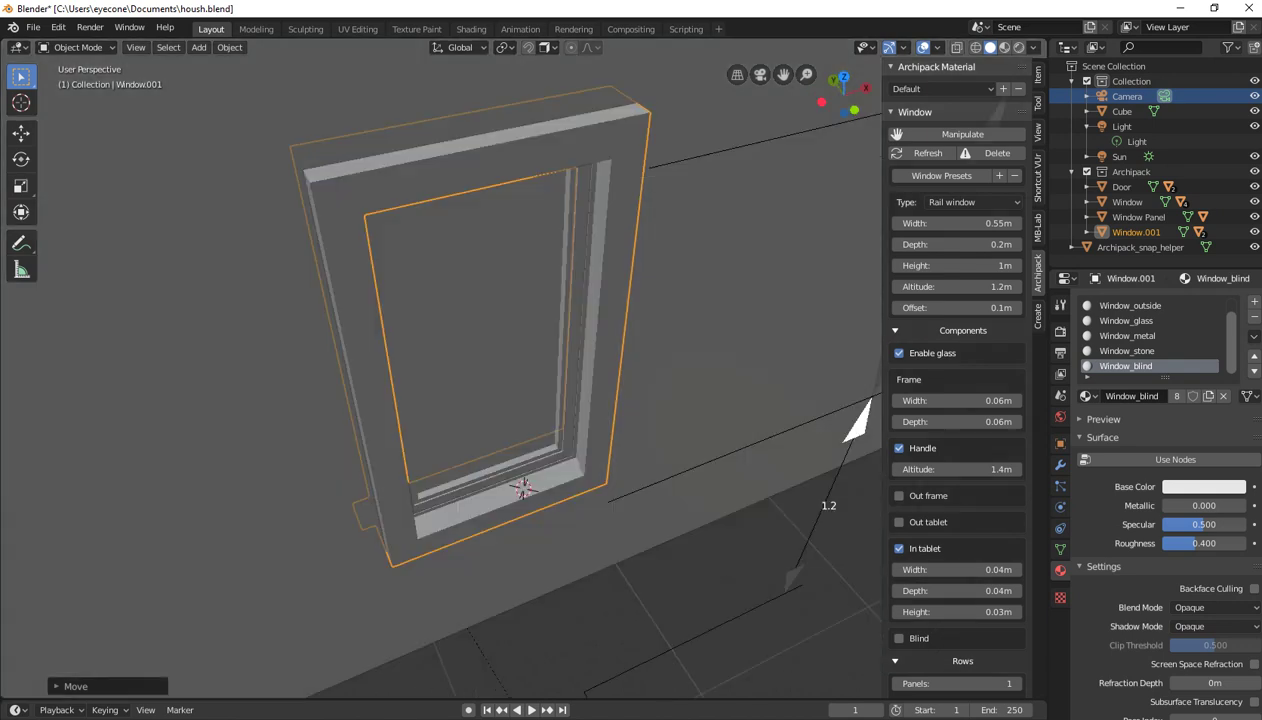
key(KP_4)
key(KP_4)
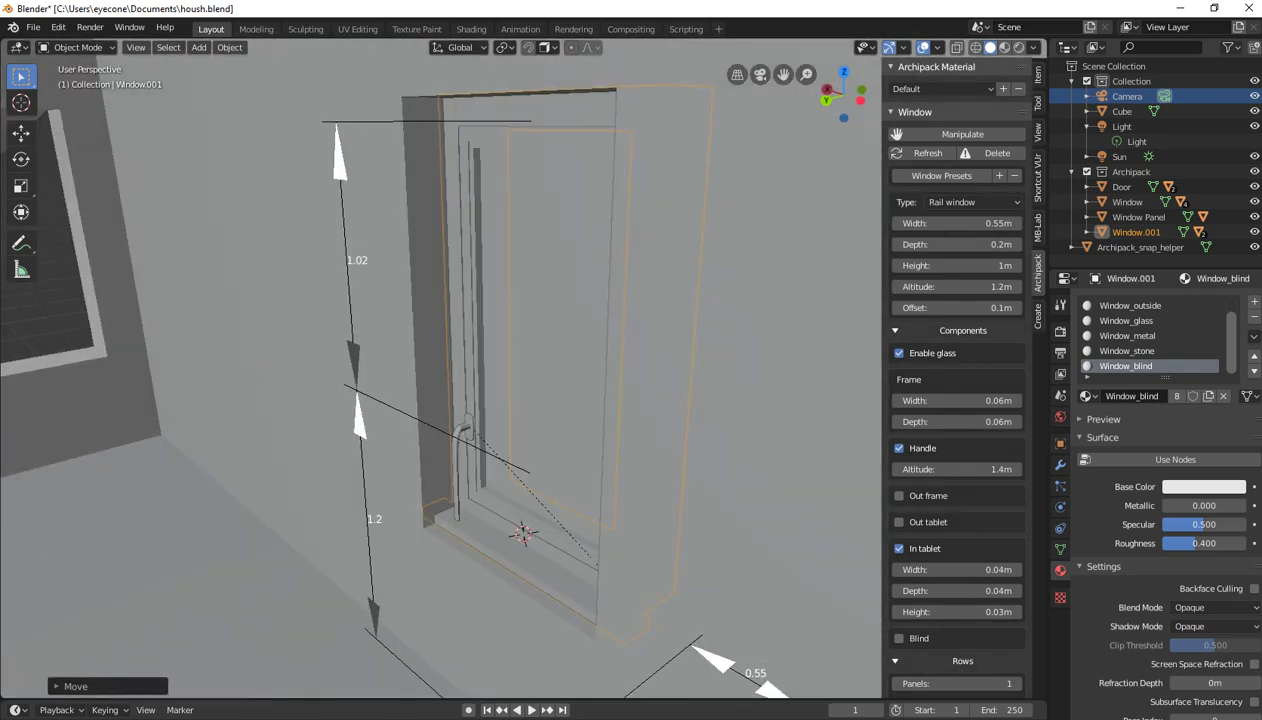
key(g)
key(y)
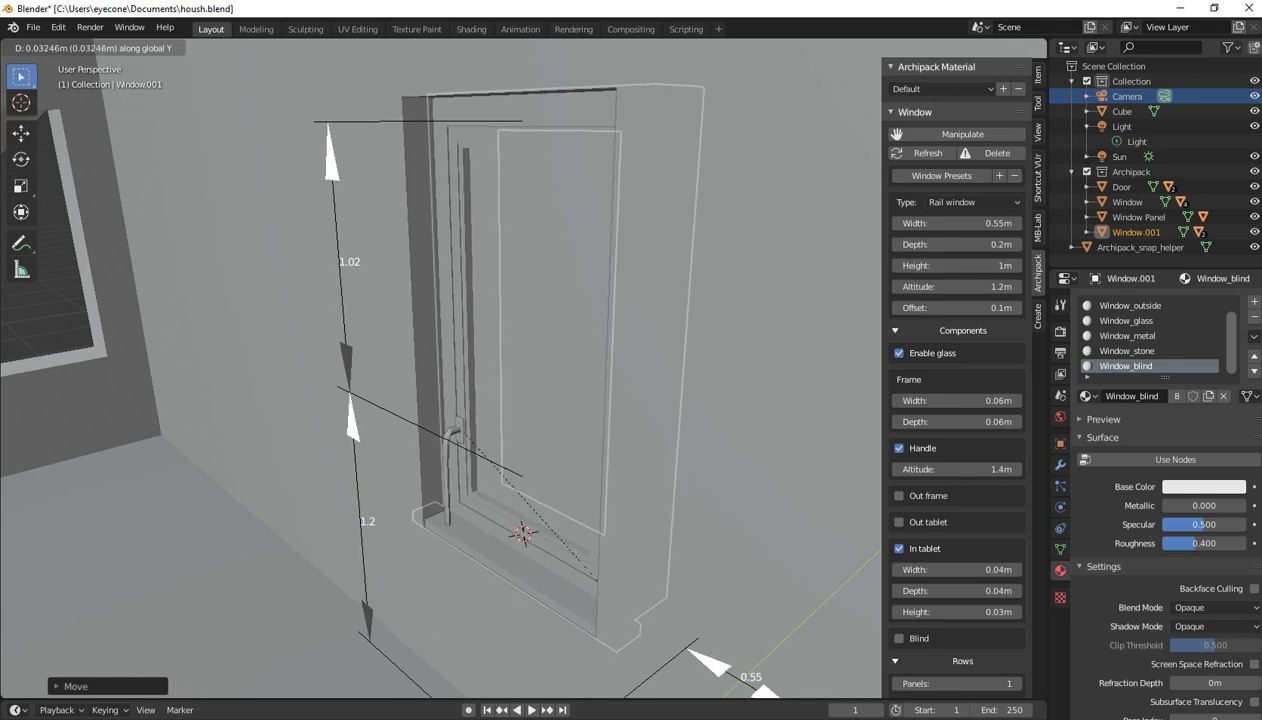
key(Return)
Frame the window, move it once more, cancel a final move, and deselect it
key(KP_Decimal)
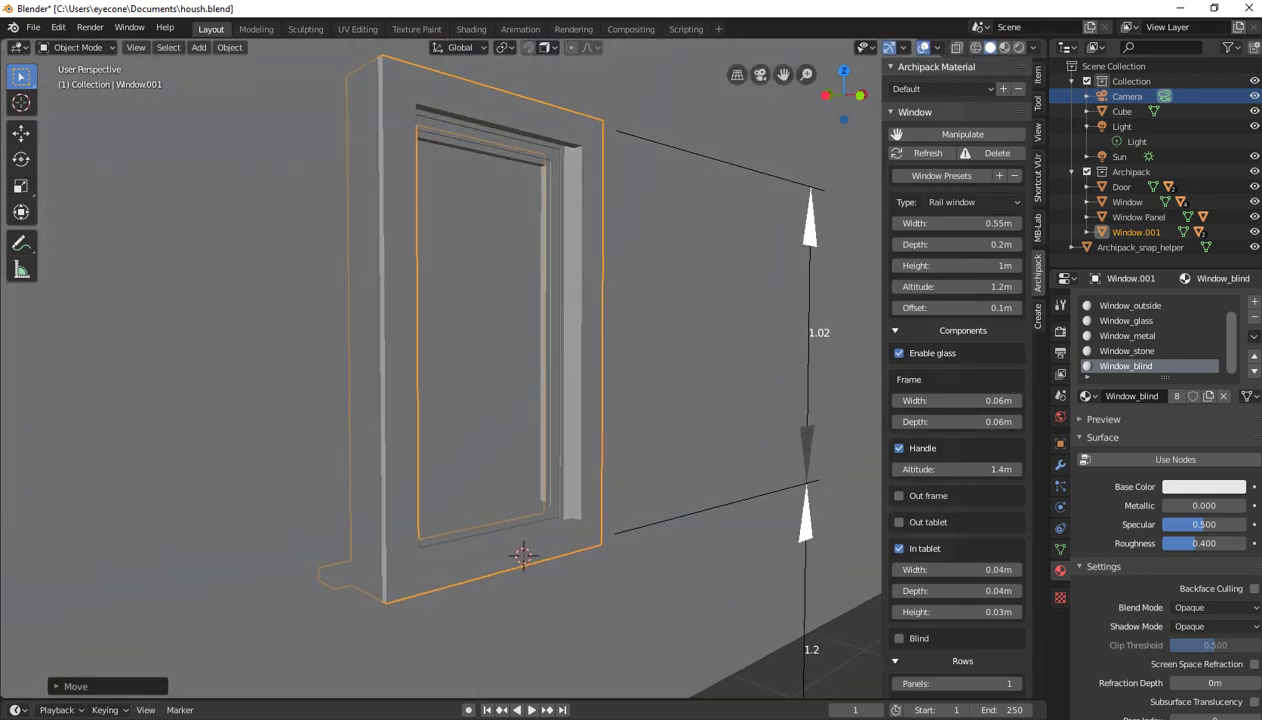
scroll(440, 370, down, 2)
middle_drag(690, 668, 777, 681)
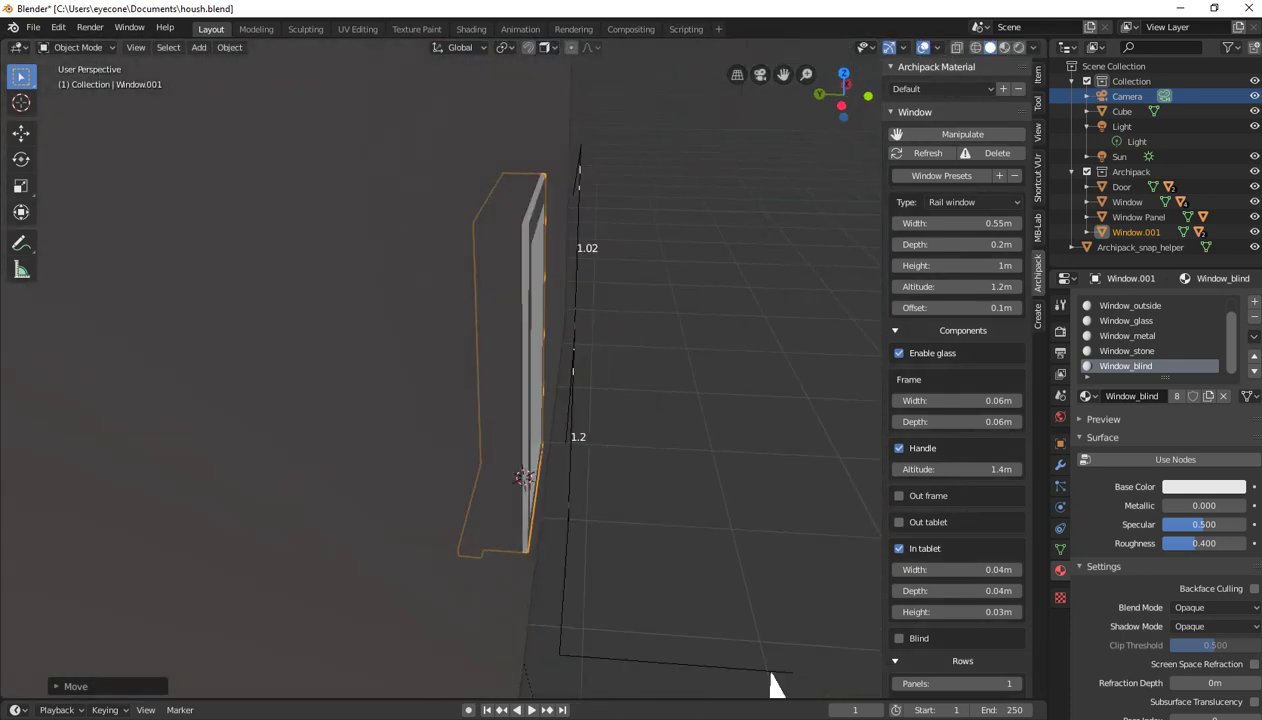
key(g)
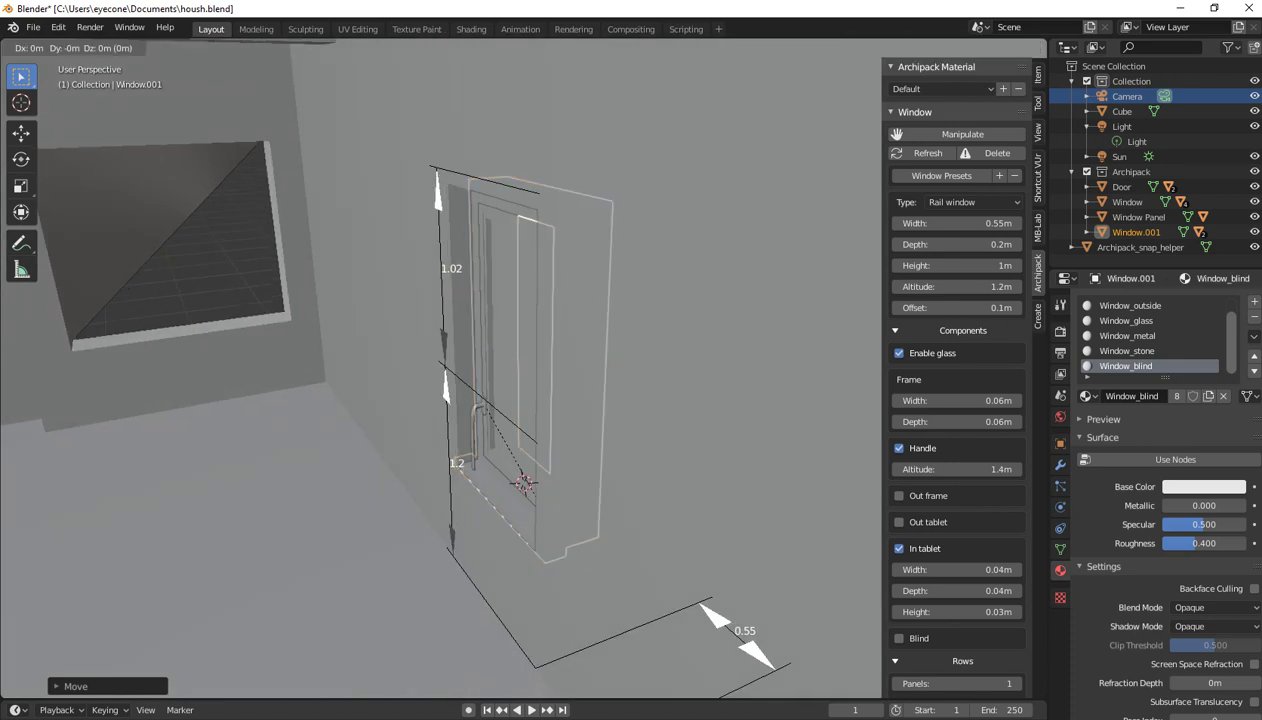
key(Return)
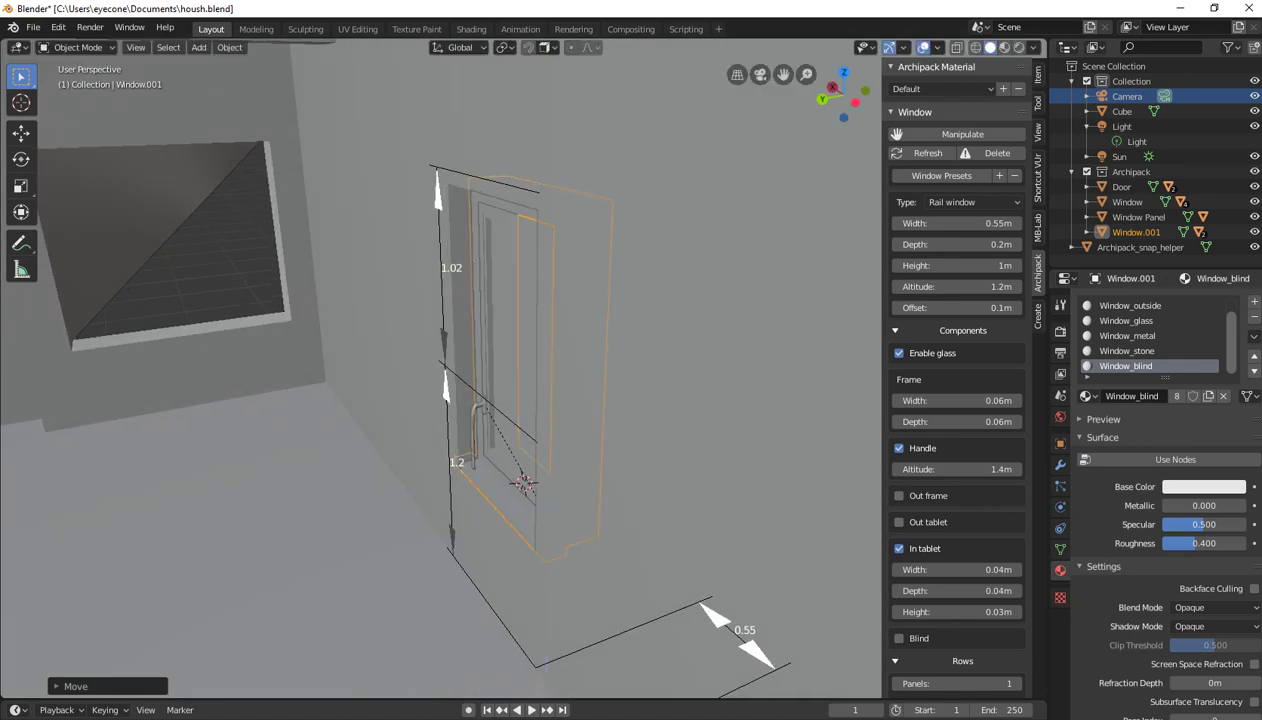
middle_drag(524, 484, 500, 470)
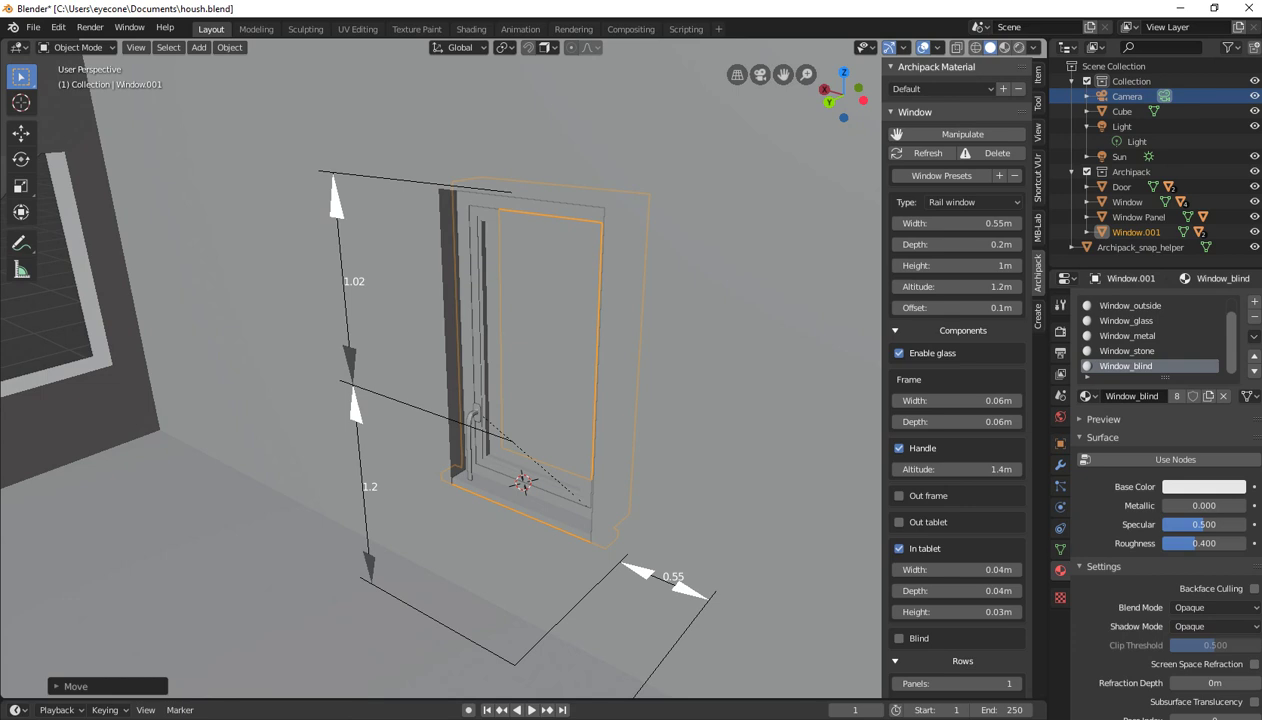
key(g)
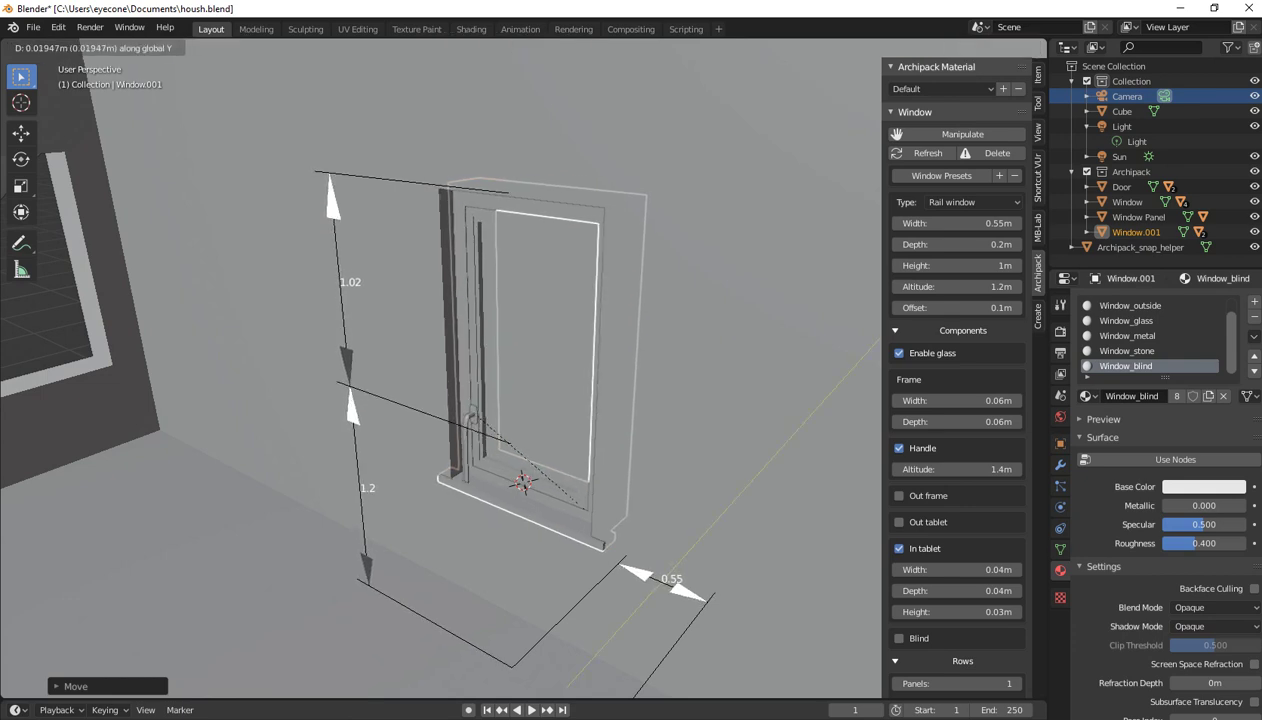
key(Escape)
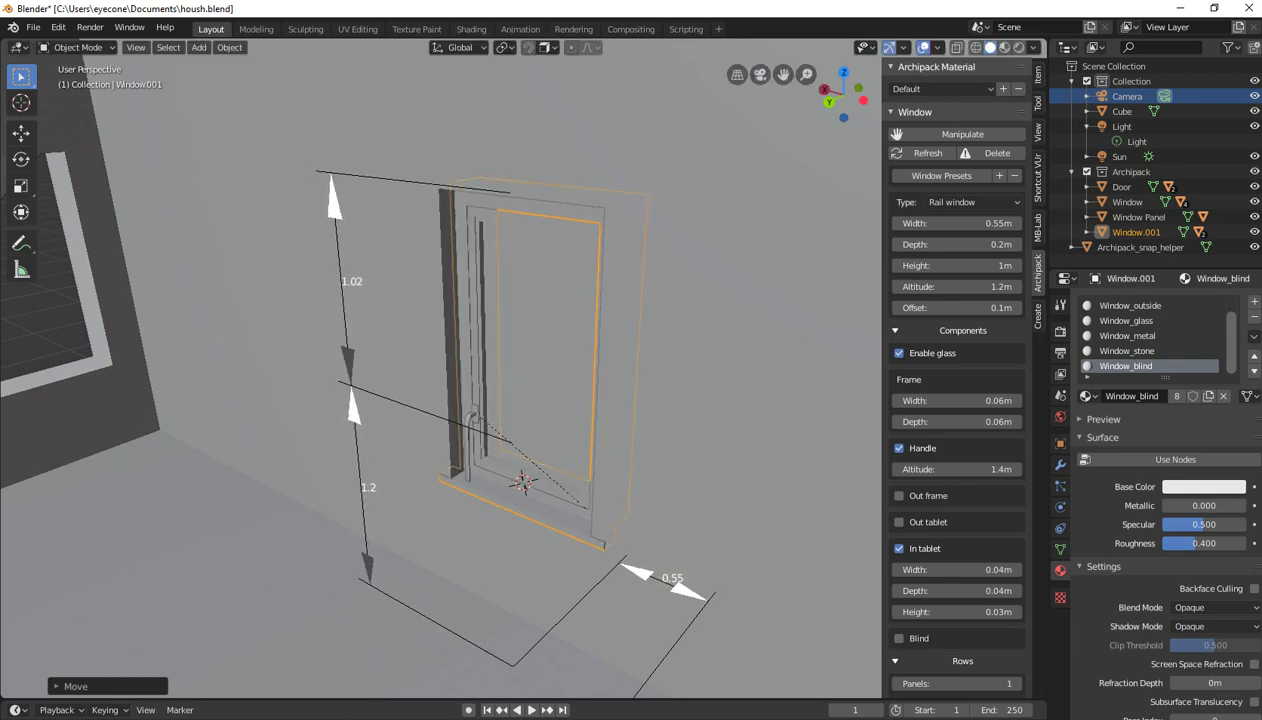
mouse_move(522, 482)
middle_down()
mouse_move(605, 484)
mouse_move(605, 470)
mouse_move(475, 455)
mouse_move(525, 450)
mouse_move(500, 438)
middle_up()
key(alt+a)
scroll(605, 484, down, 3)
scroll(530, 465, down, 3)
scroll(525, 450, down, 4)
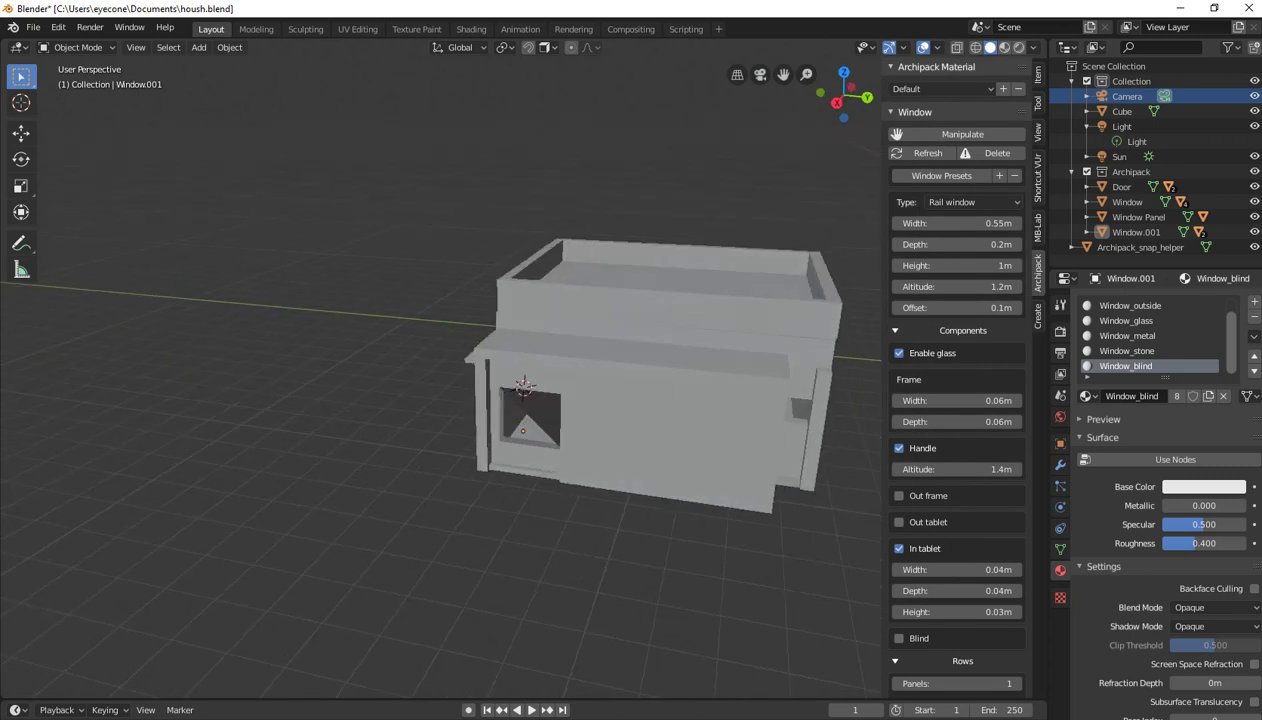
middle_drag(500, 438, 430, 430)
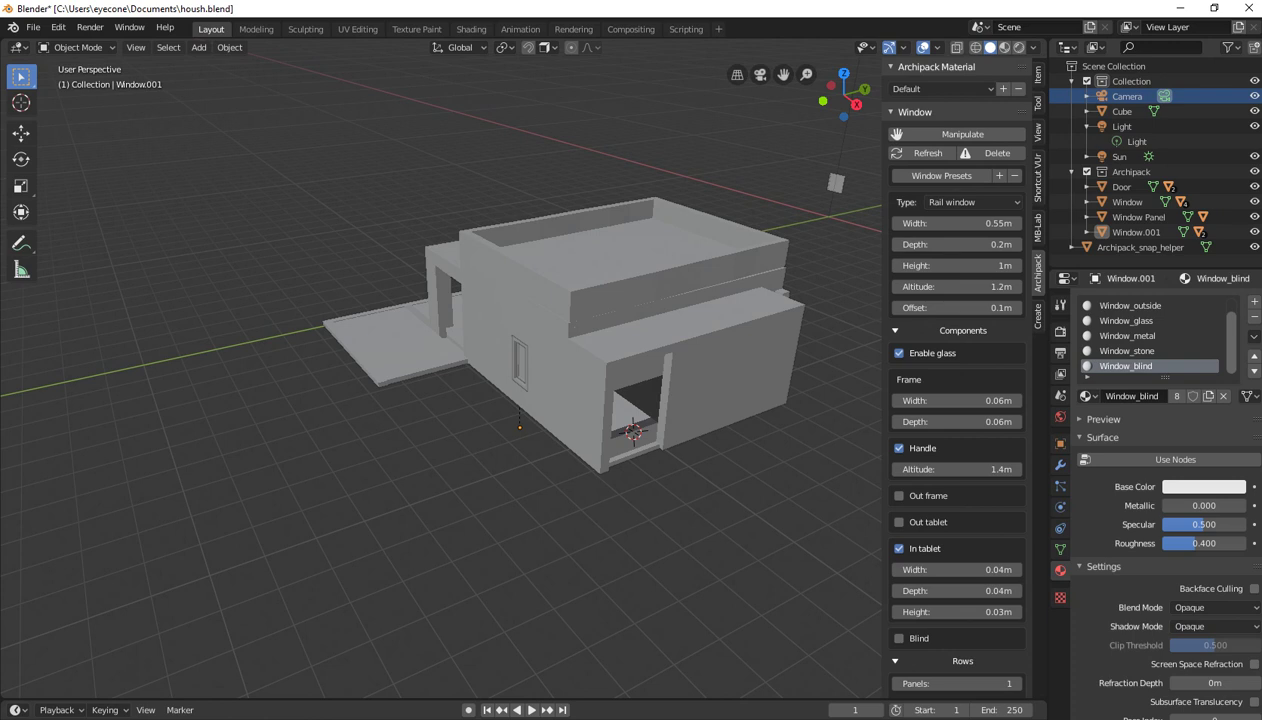
scroll(540, 398, up, 3)
middle_drag(540, 398, 580, 420)
scroll(540, 398, up, 3)
scroll(540, 398, up, 3)
scroll(540, 398, down, 3)
scroll(560, 400, down, 1)
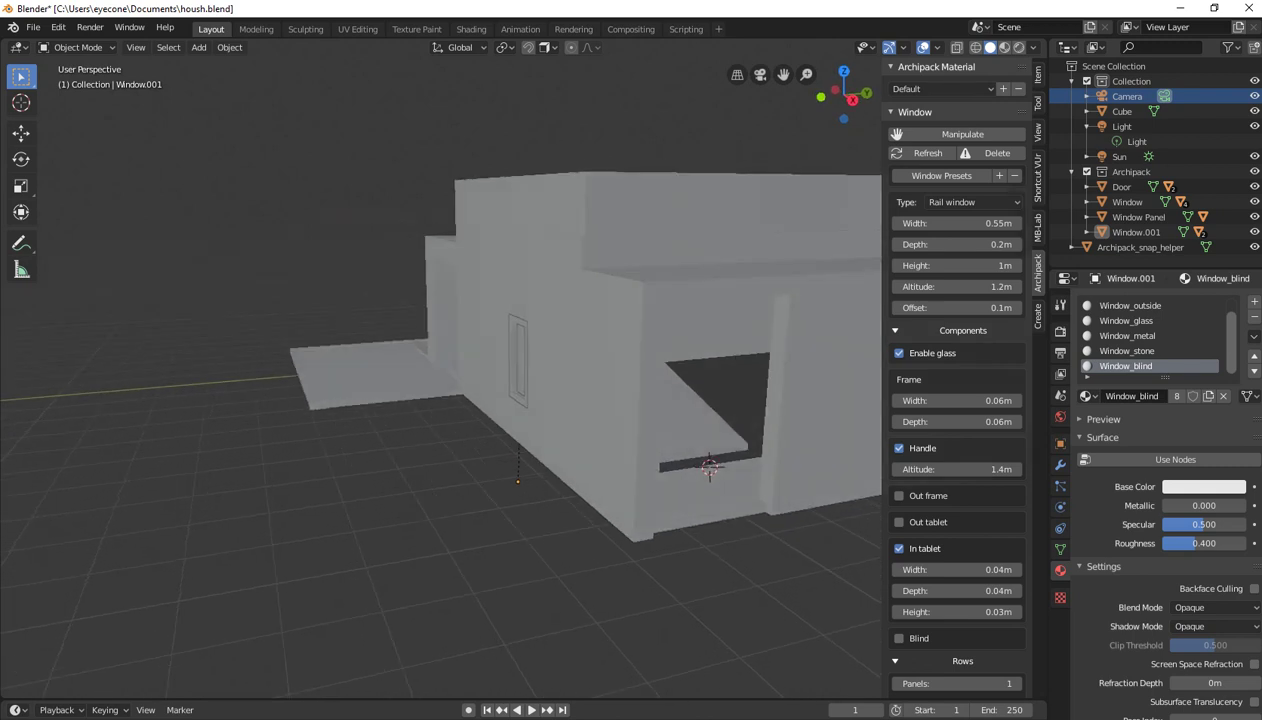
click(725, 395)
In Edit Mode on the house mesh, delete the stray triangular face in the opening
key(Tab)
click(725, 395)
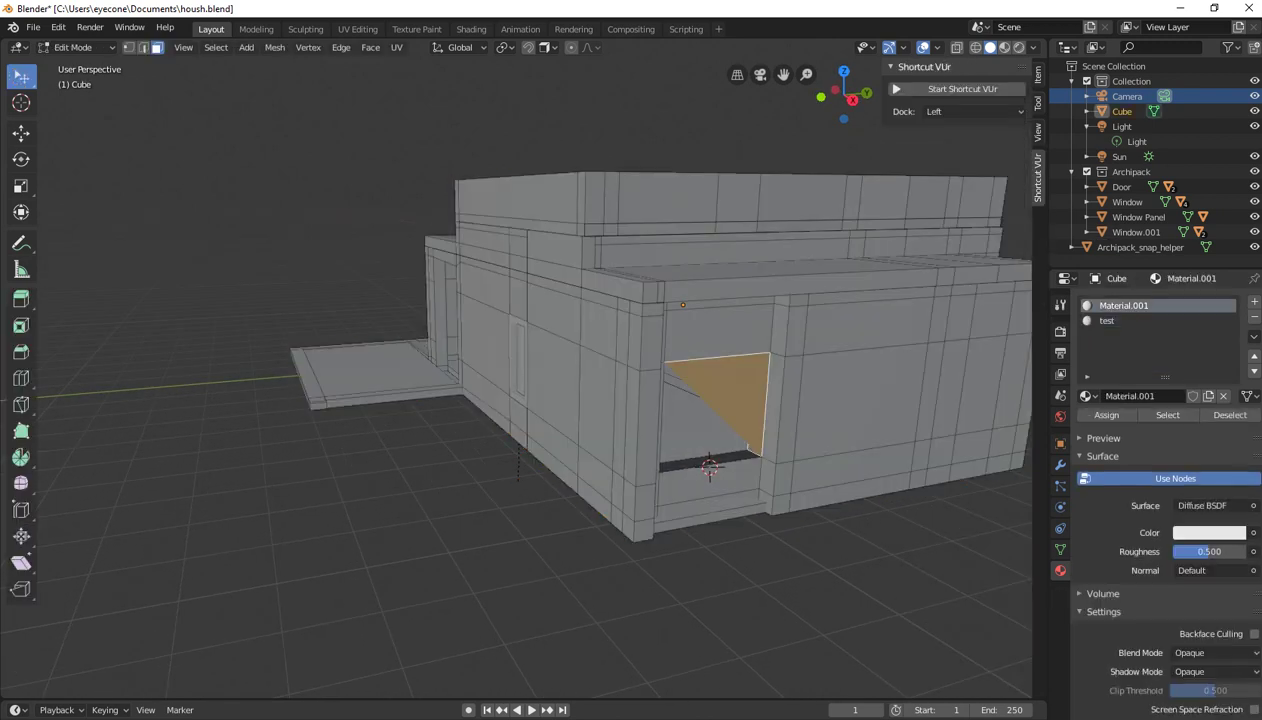
key(x)
click(676, 500)
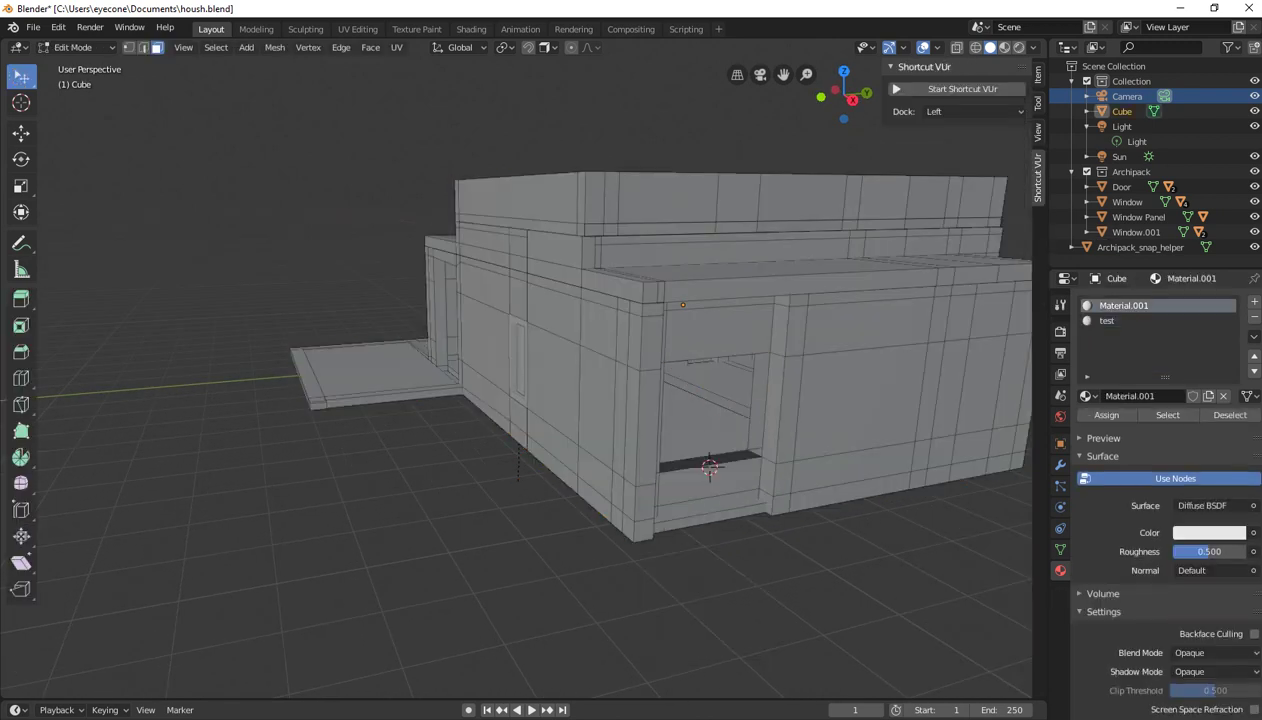
Fill the bottom edge loop of the opening with a new face
middle_drag(676, 500, 355, 203)
scroll(220, 151, up, 2)
middle_drag(220, 151, 300, 200)
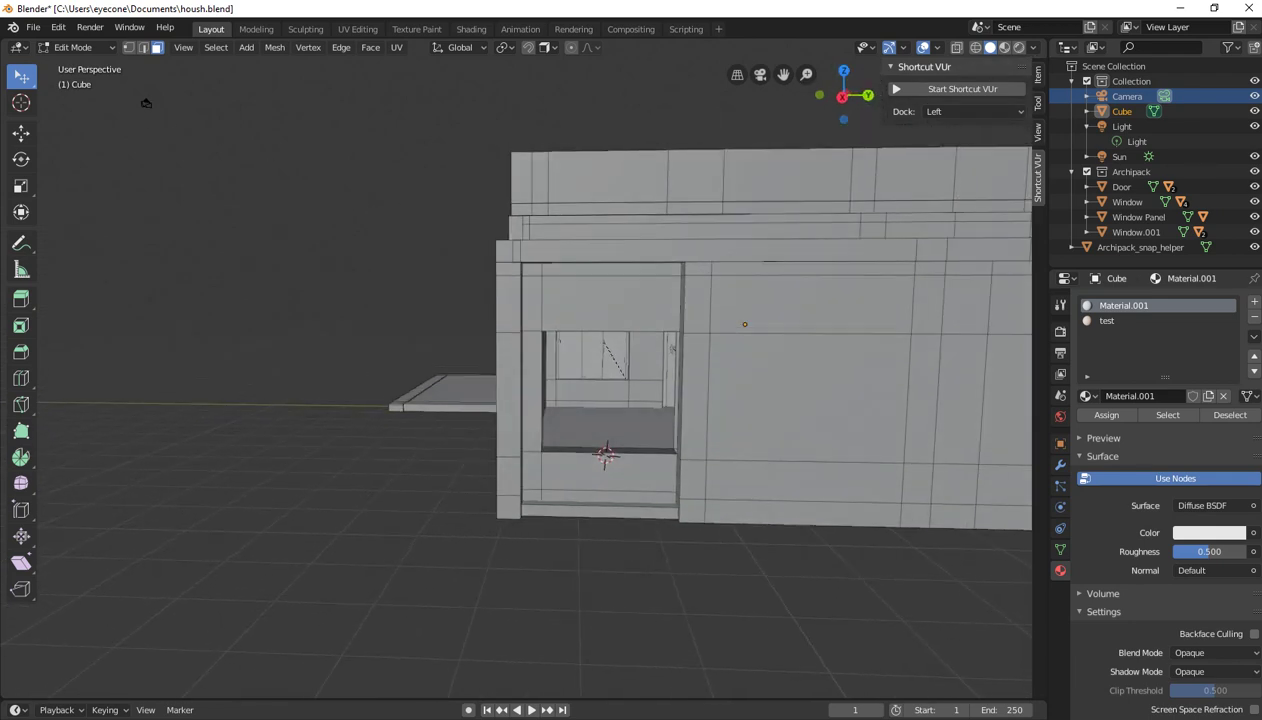
scroll(516, 370, up, 2)
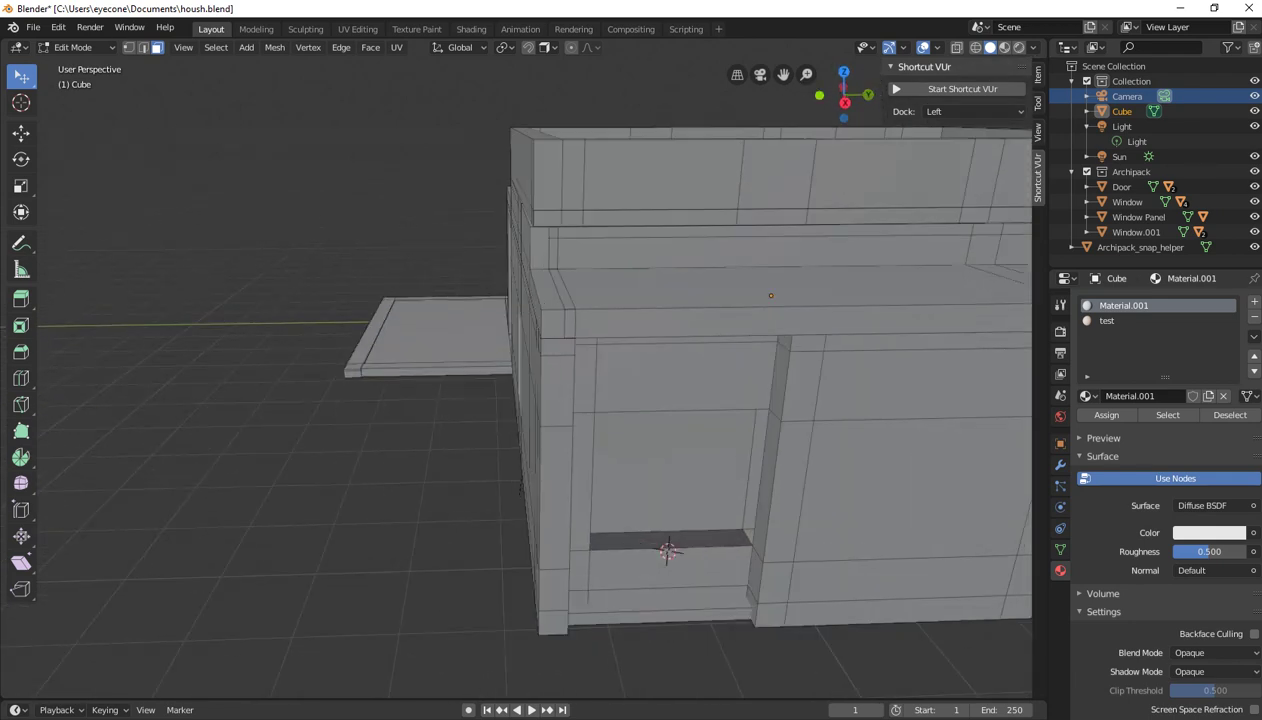
click(673, 470)
key(2)
key(alt+a)
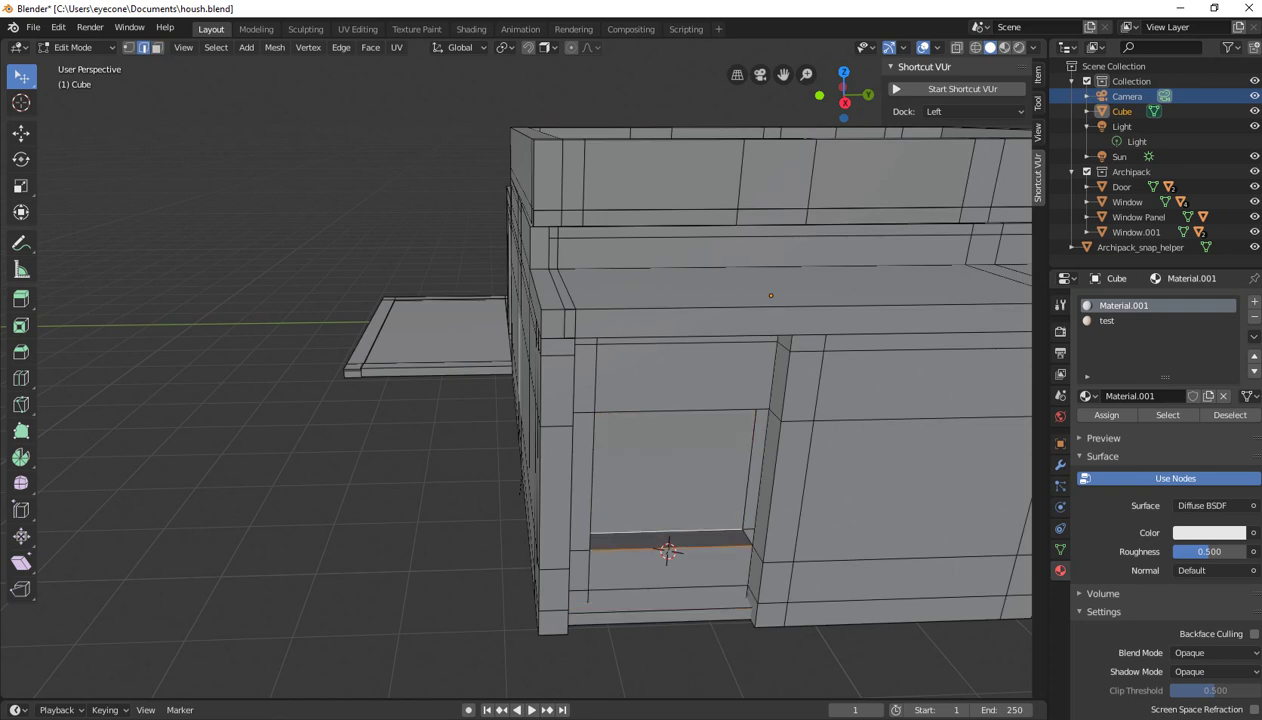
key(f)
key(alt+a)
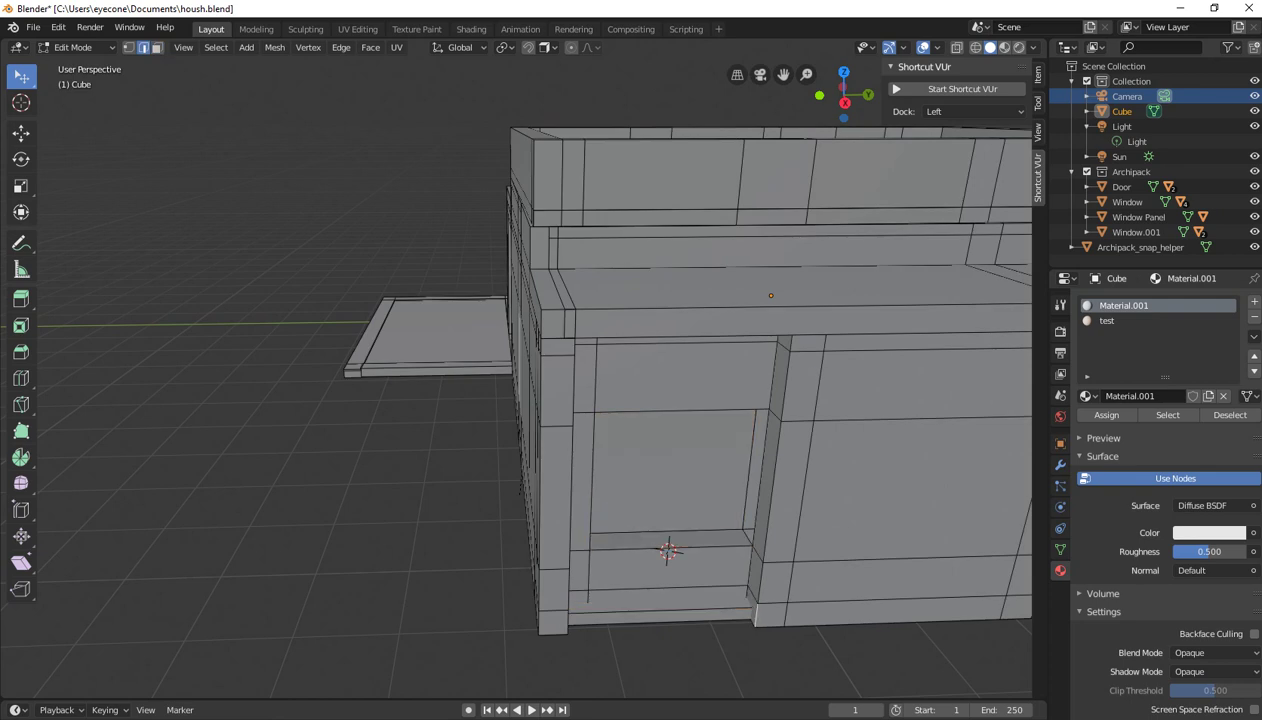
Frame and inspect the repaired opening, then return to Object Mode
scroll(535, 380, down, 5)
middle_drag(535, 380, 706, 362)
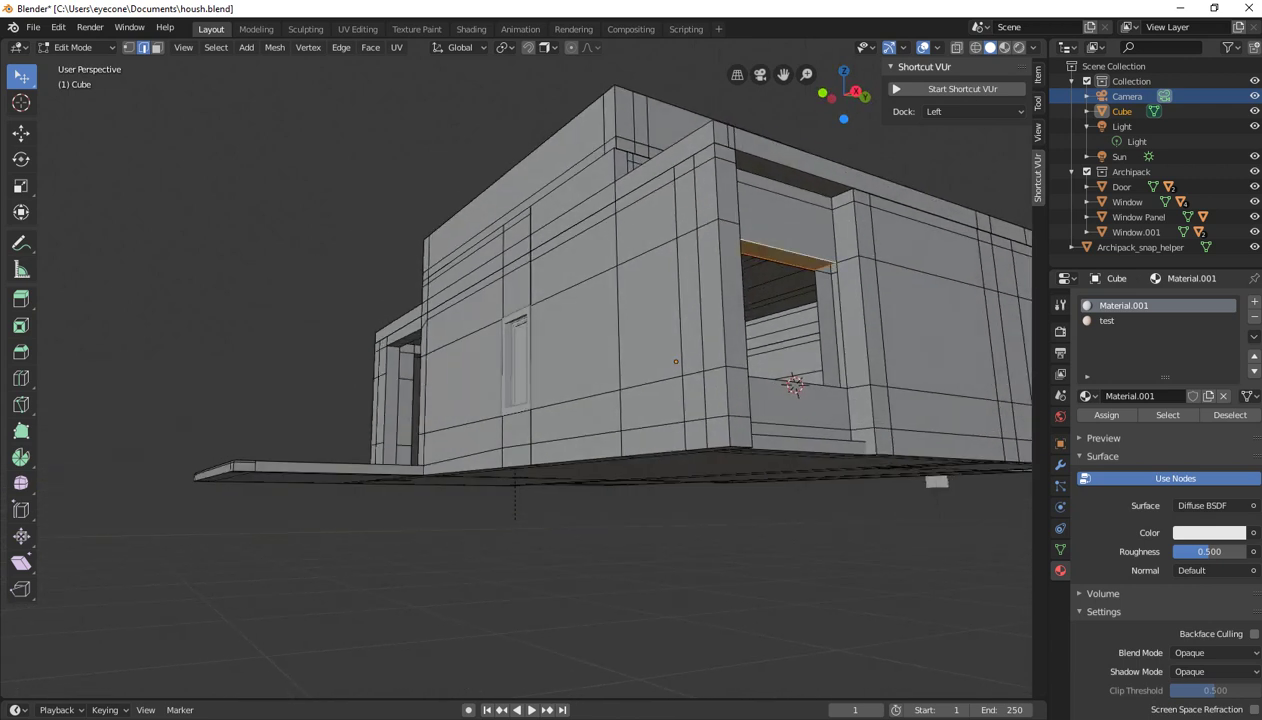
click(821, 330)
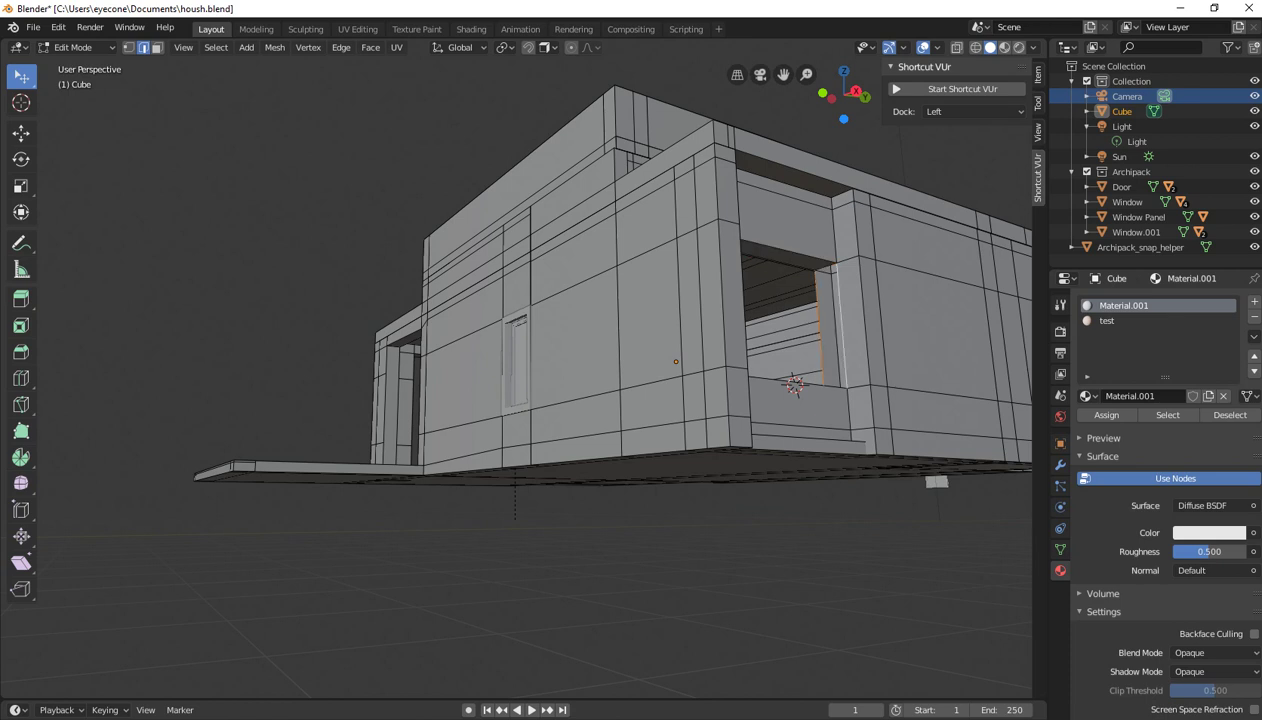
middle_drag(706, 362, 690, 400)
key(KP_Decimal)
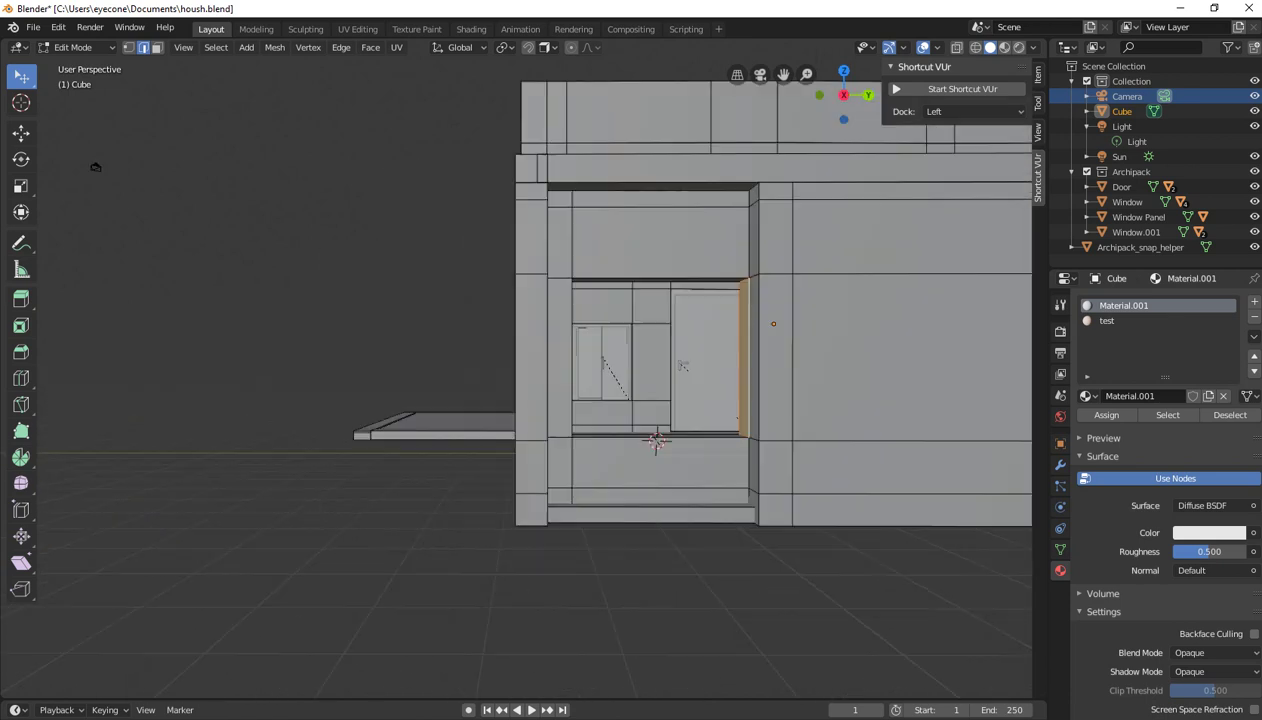
middle_drag(640, 360, 700, 330)
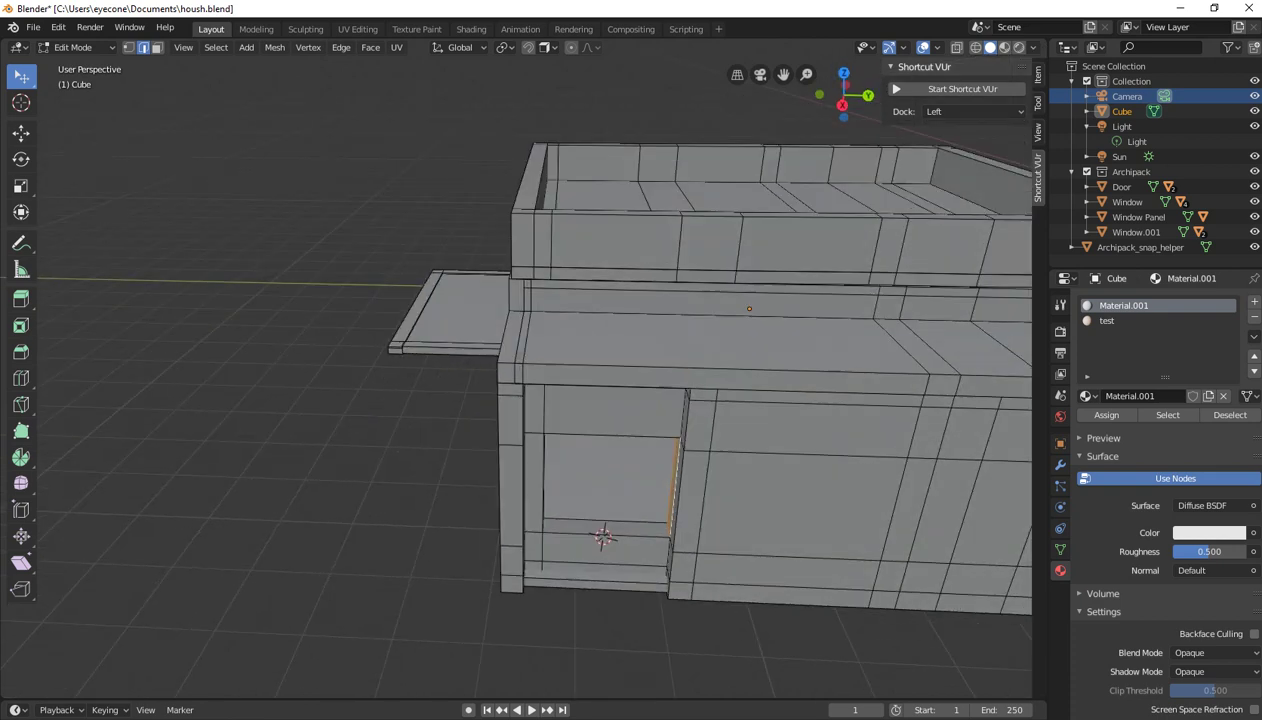
middle_drag(640, 360, 700, 300)
mouse_move(600, 400)
middle_down()
mouse_move(630, 340)
mouse_move(600, 380)
mouse_move(620, 365)
middle_up()
key(Tab)
Add a two-panel flat Archipack window, Window.002, from a preset
click(600, 350)
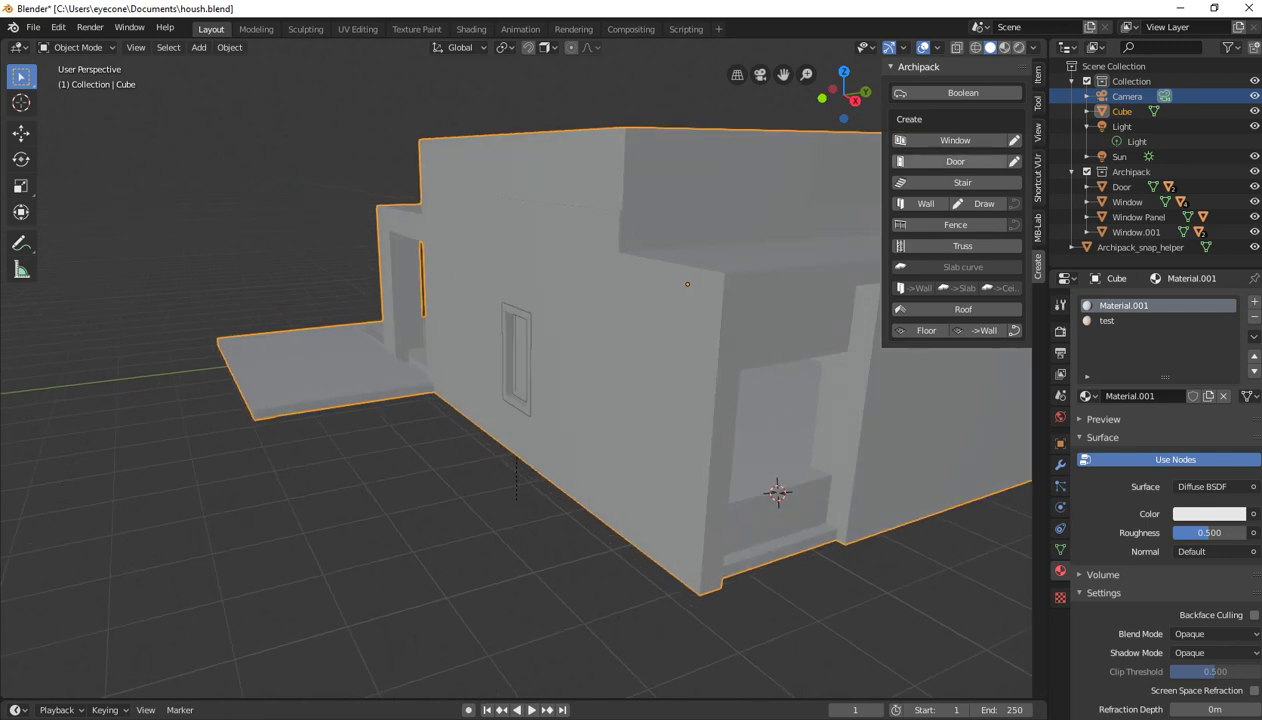
click(955, 140)
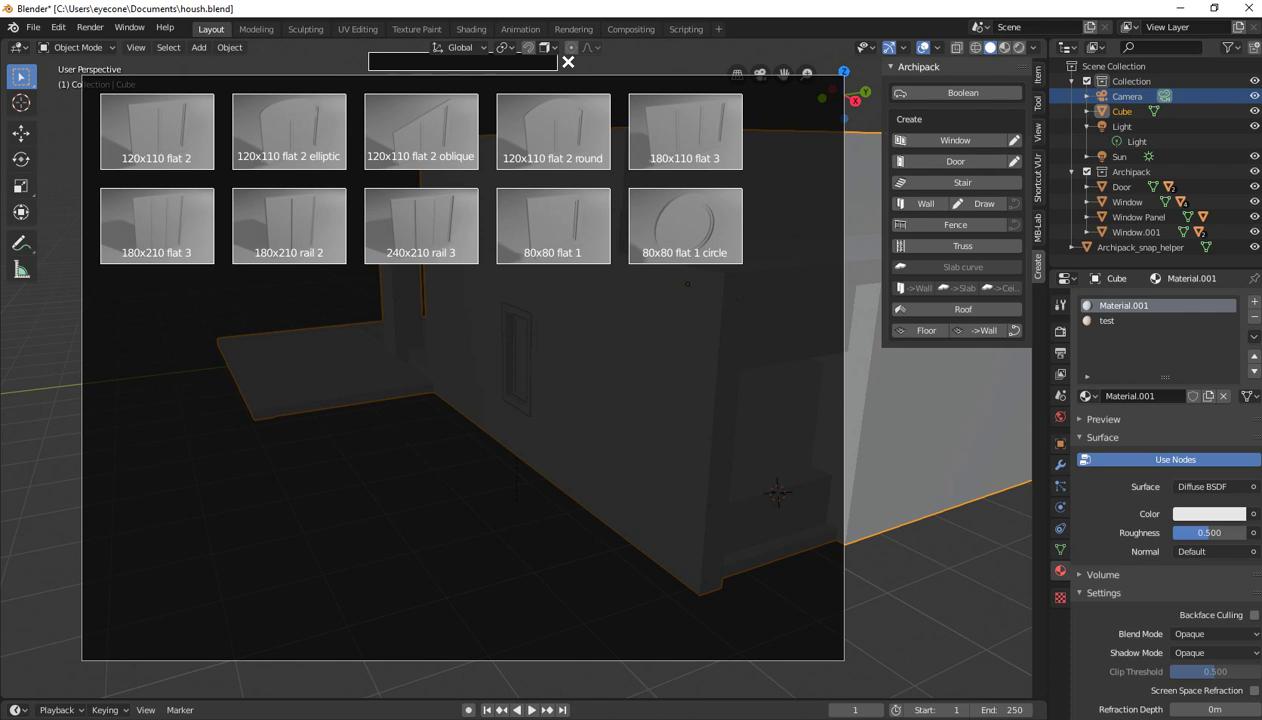
click(157, 130)
In a top wireframe view, rotate Window.002 to face the wall
scroll(445, 372, down, 3)
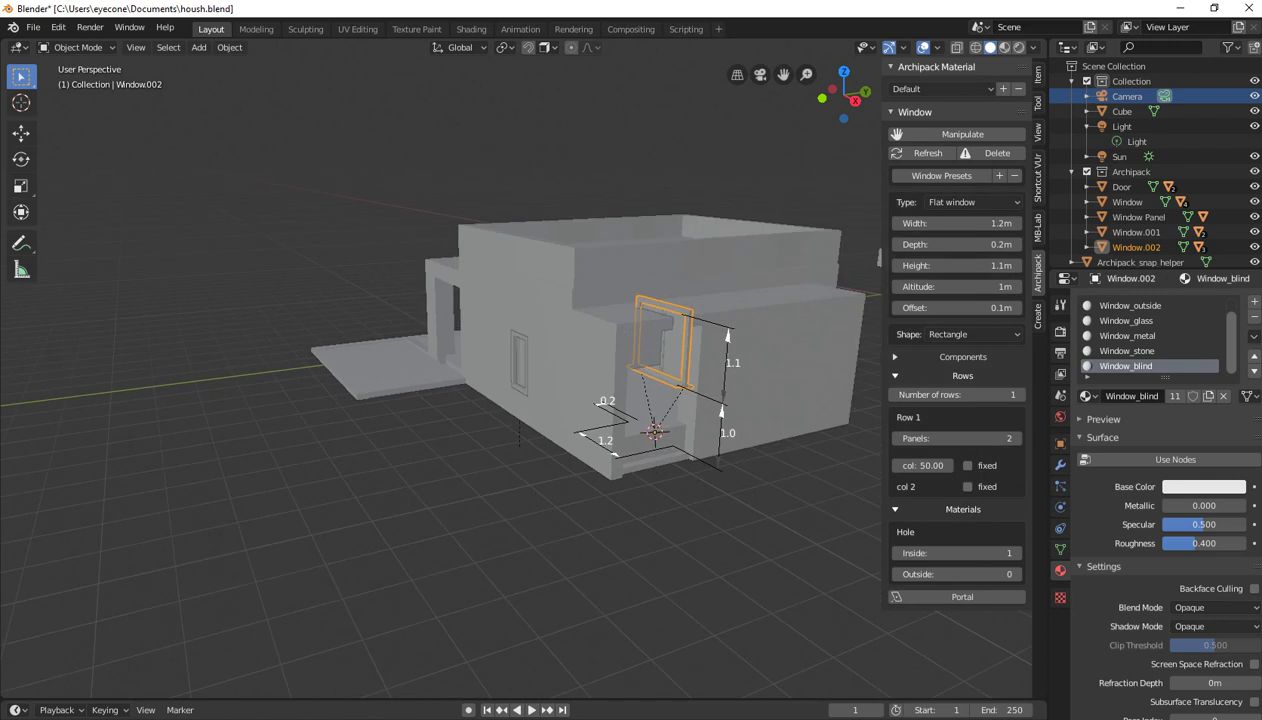
key(KP_7)
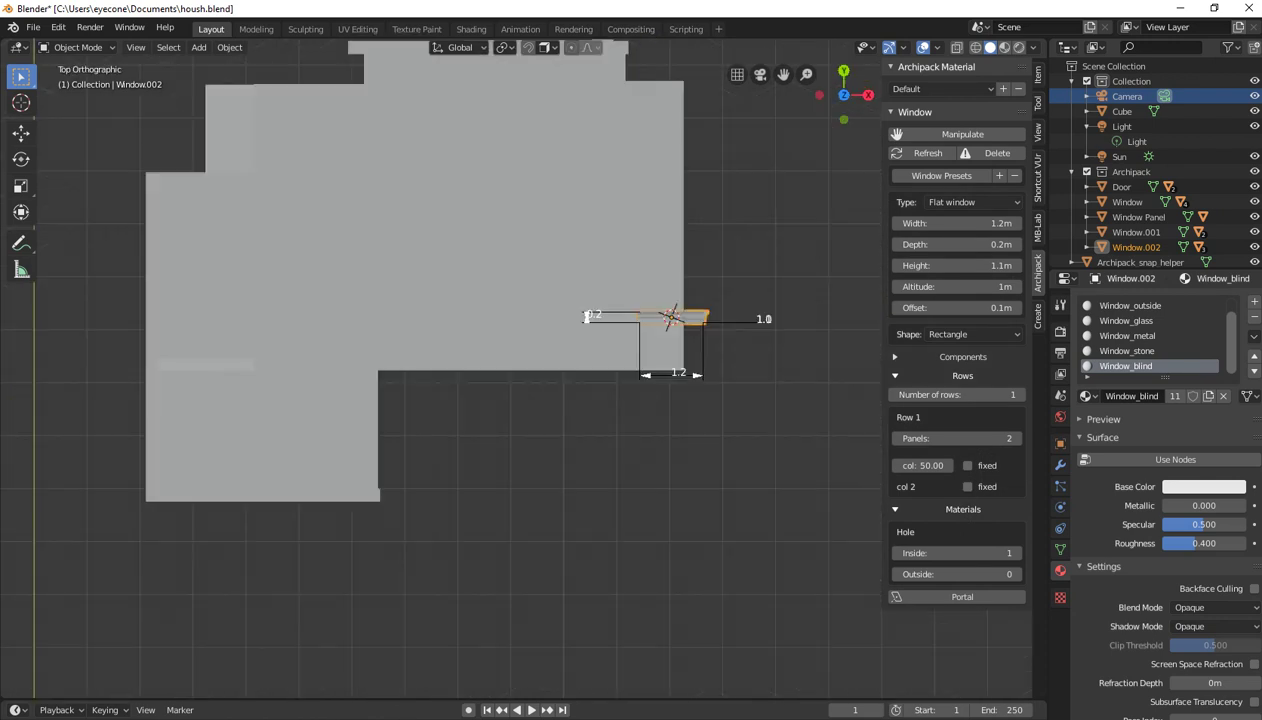
key(shift+z)
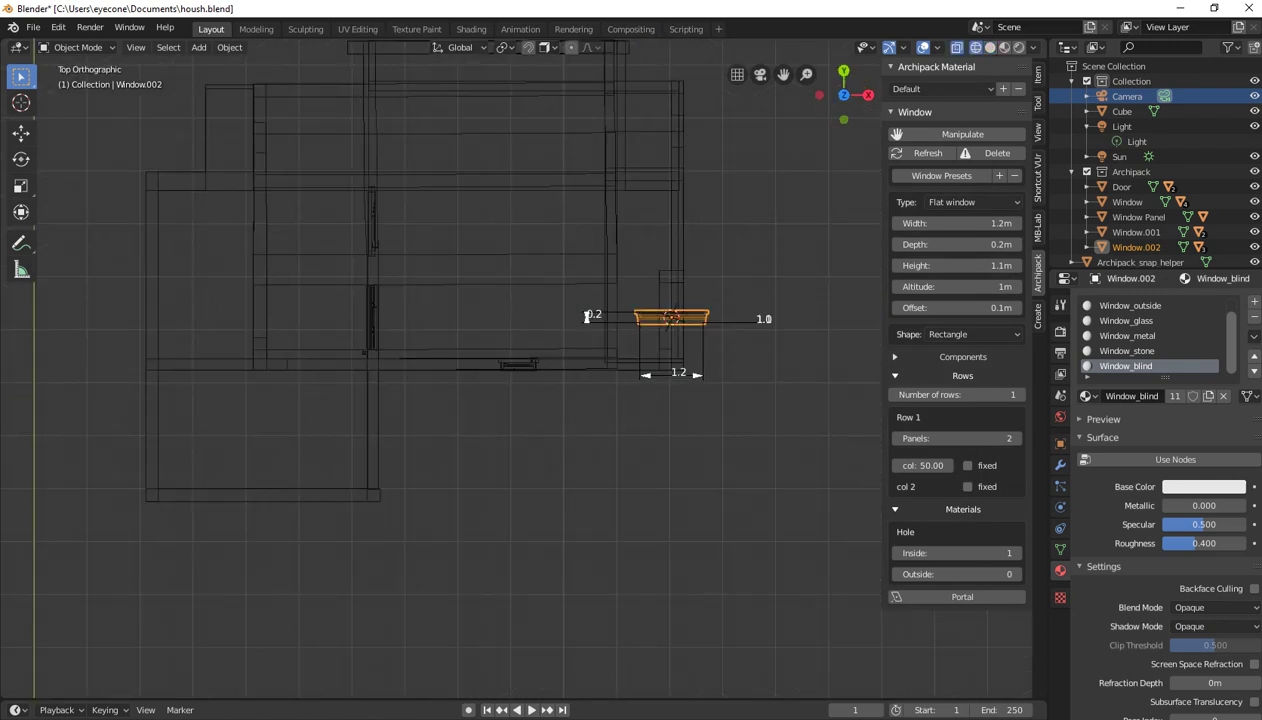
key(r)
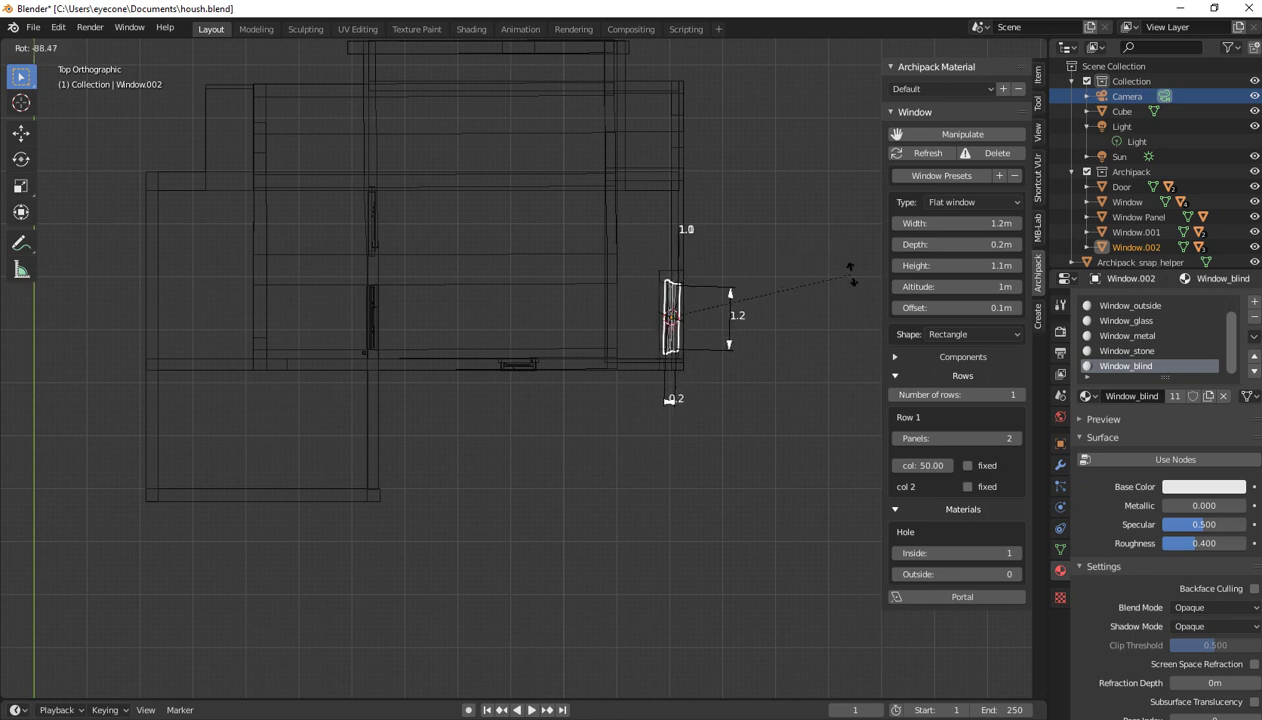
click(852, 276)
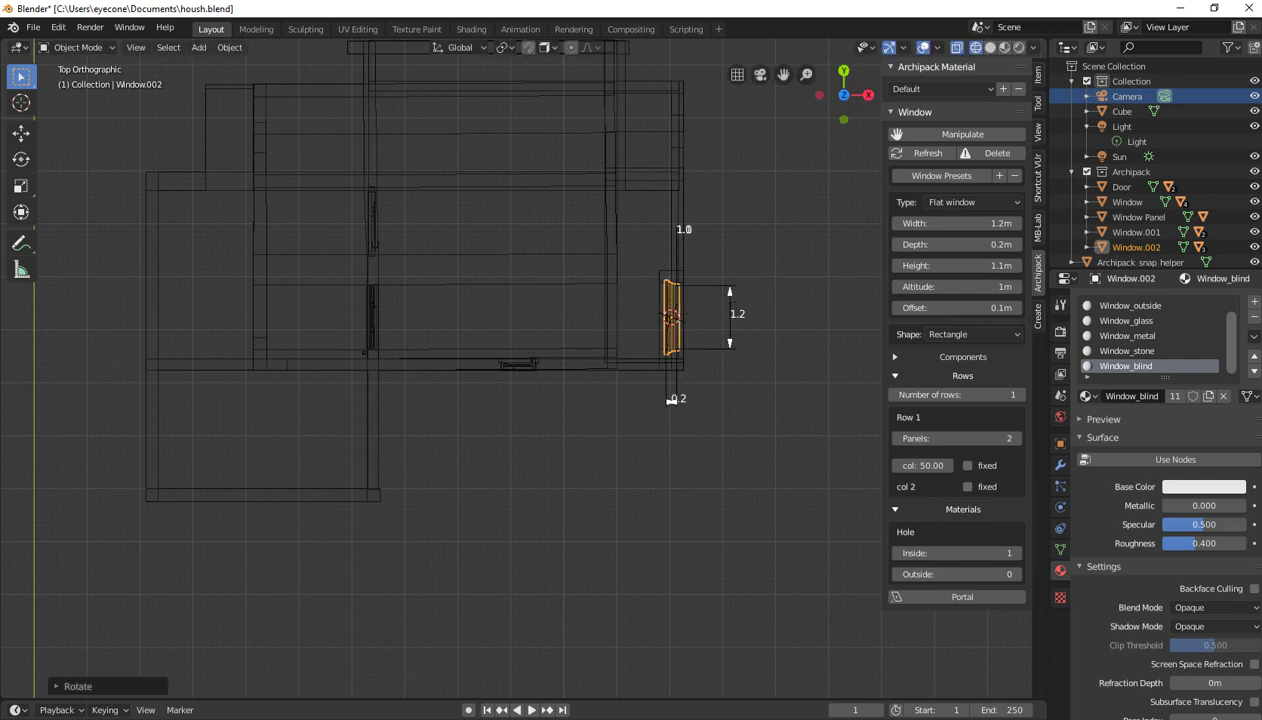
Lower Window.002 along Z into the large wall opening
scroll(670, 318, up, 7)
shift+middle_drag(670, 318, 343, 269)
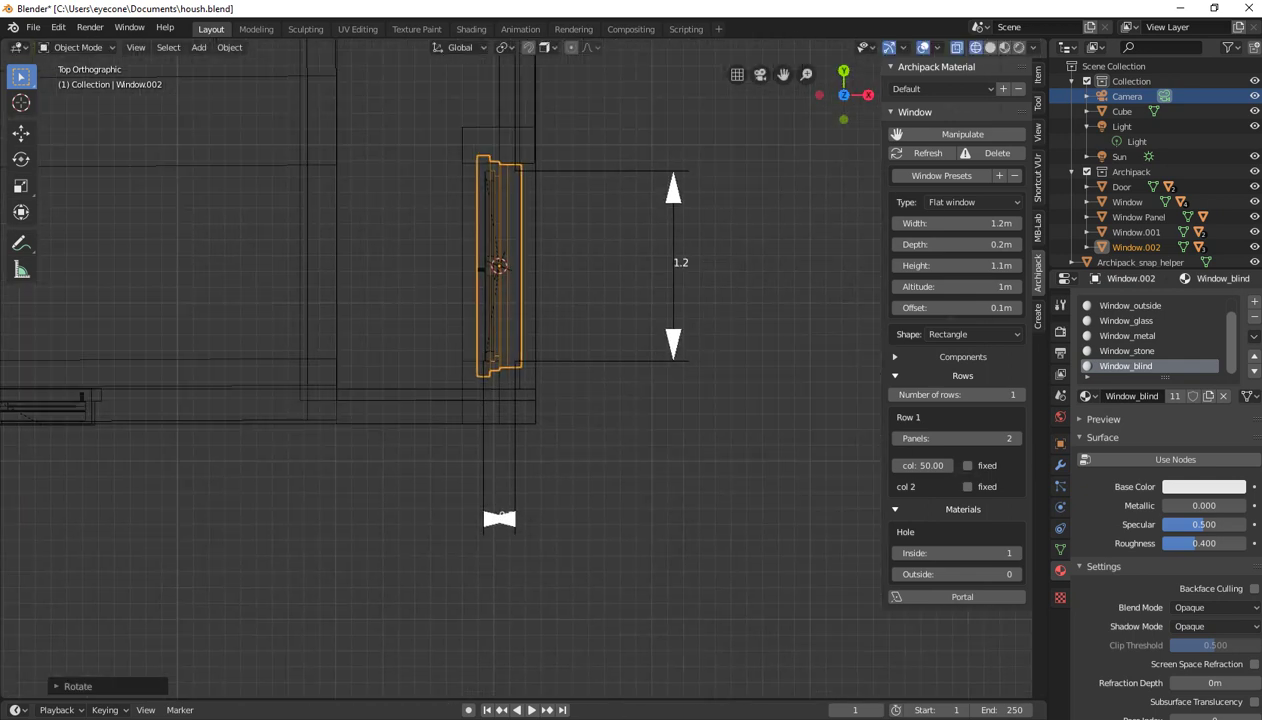
scroll(527, 370, up, 1)
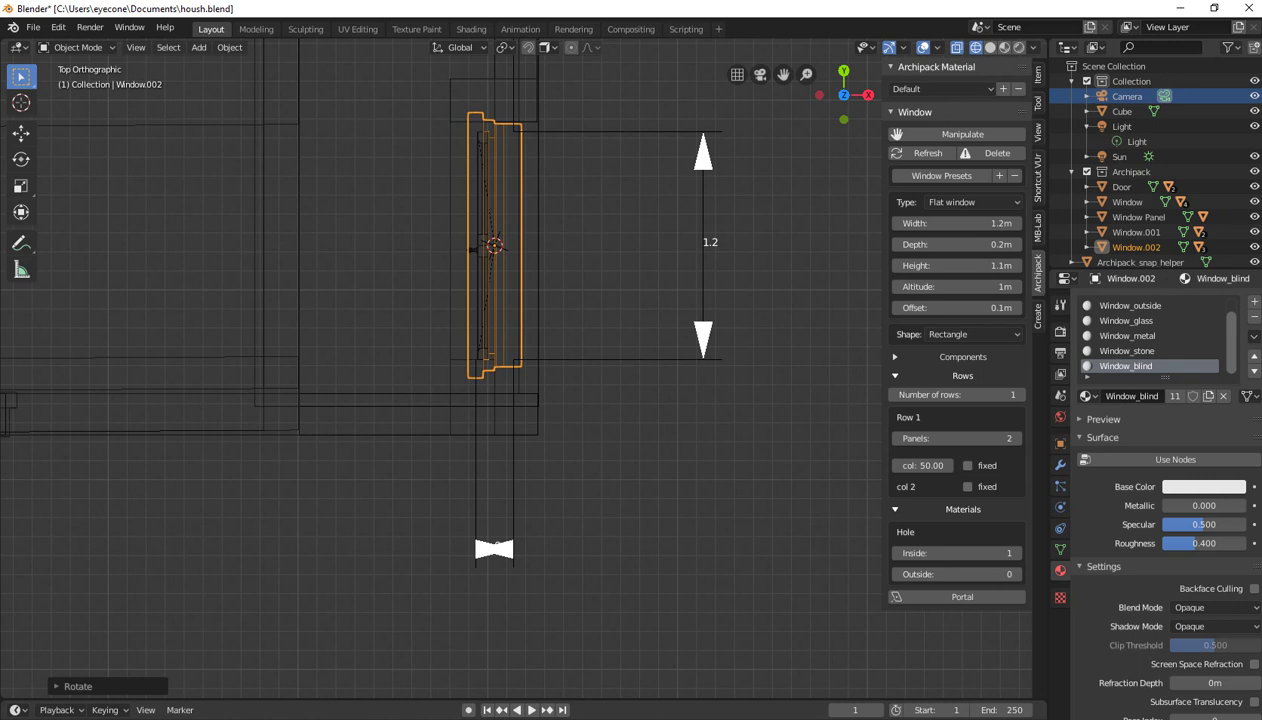
mouse_move(527, 370)
middle_down()
mouse_move(415, 468)
mouse_move(405, 449)
middle_up()
key(g)
key(z)
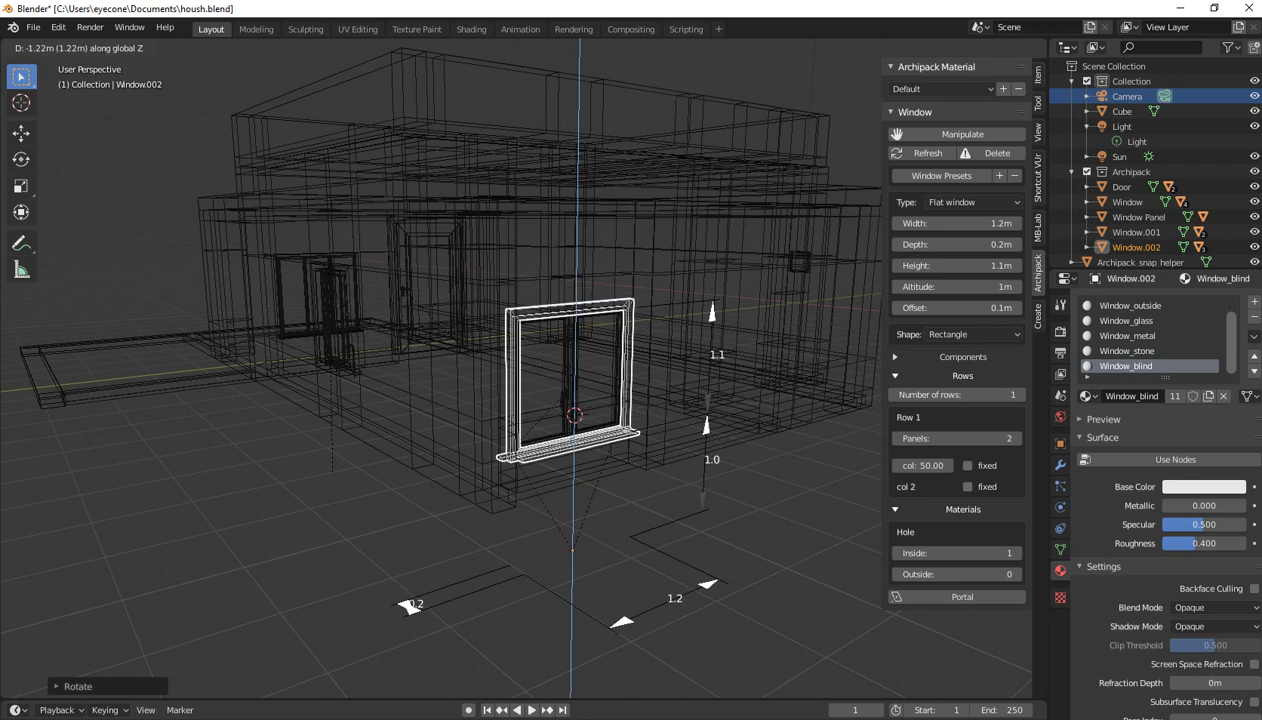
key(Return)
Switch the house to Solid shading and make Window.002 slightly taller
key(shift+z)
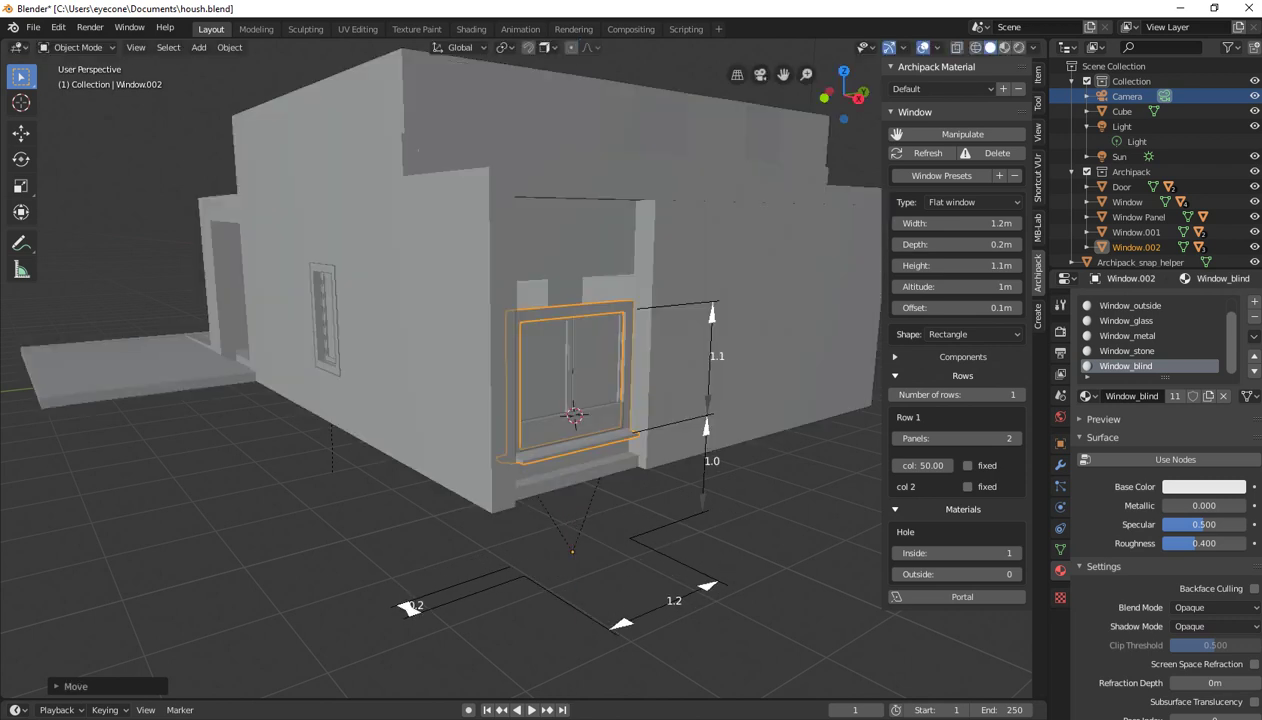
mouse_move(573, 415)
middle_down()
mouse_move(620, 415)
mouse_move(600, 420)
mouse_move(575, 350)
mouse_move(558, 450)
mouse_move(562, 380)
middle_up()
scroll(562, 380, up, 3)
middle_drag(600, 400, 600, 380)
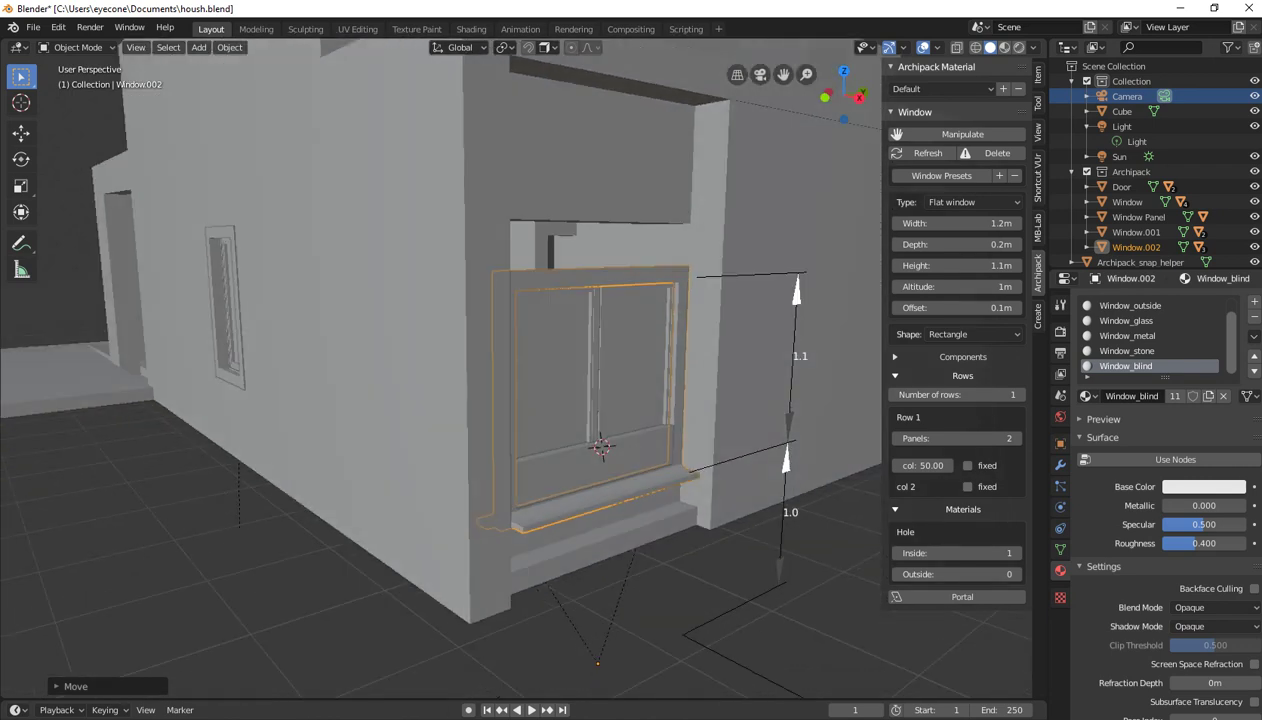
drag(957, 265, 961, 265)
Shift Window.002 sideways along X toward its opening
mouse_move(350, 220)
middle_down()
mouse_move(203, 211)
mouse_move(304, 217)
mouse_move(859, 169)
mouse_move(3, 275)
mouse_move(980, 260)
mouse_move(940, 300)
middle_up()
key(g)
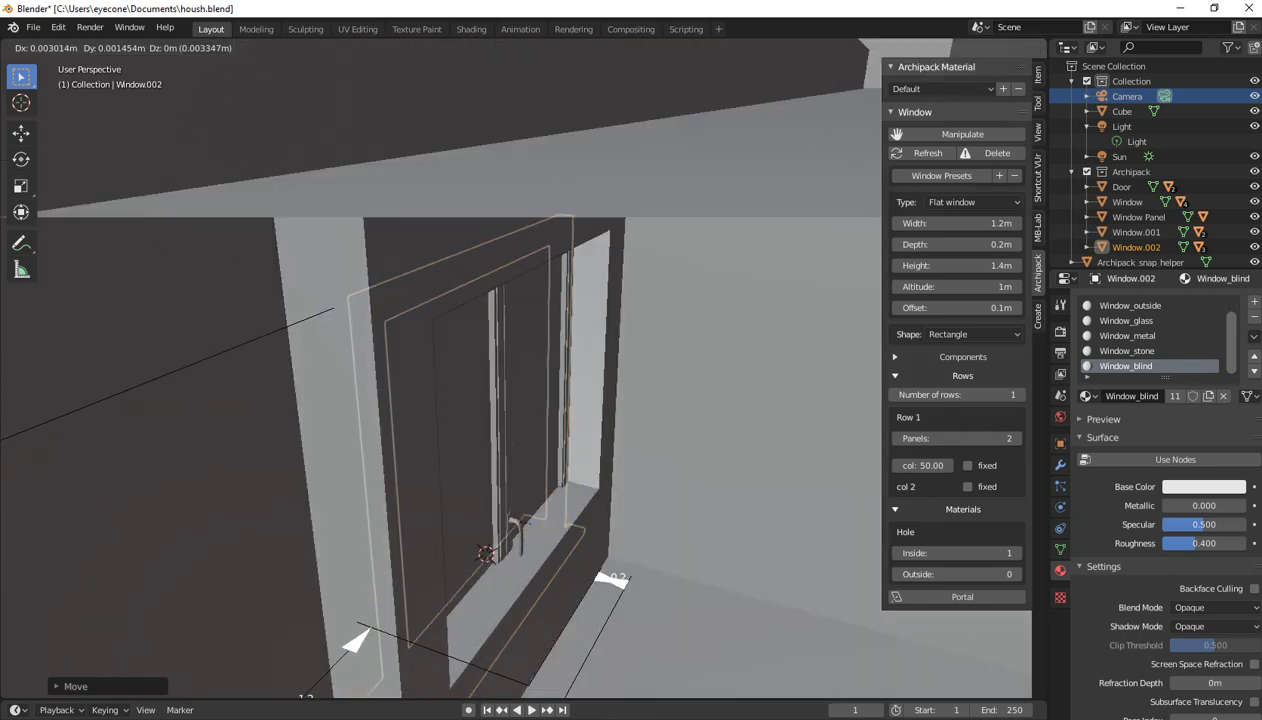
key(x)
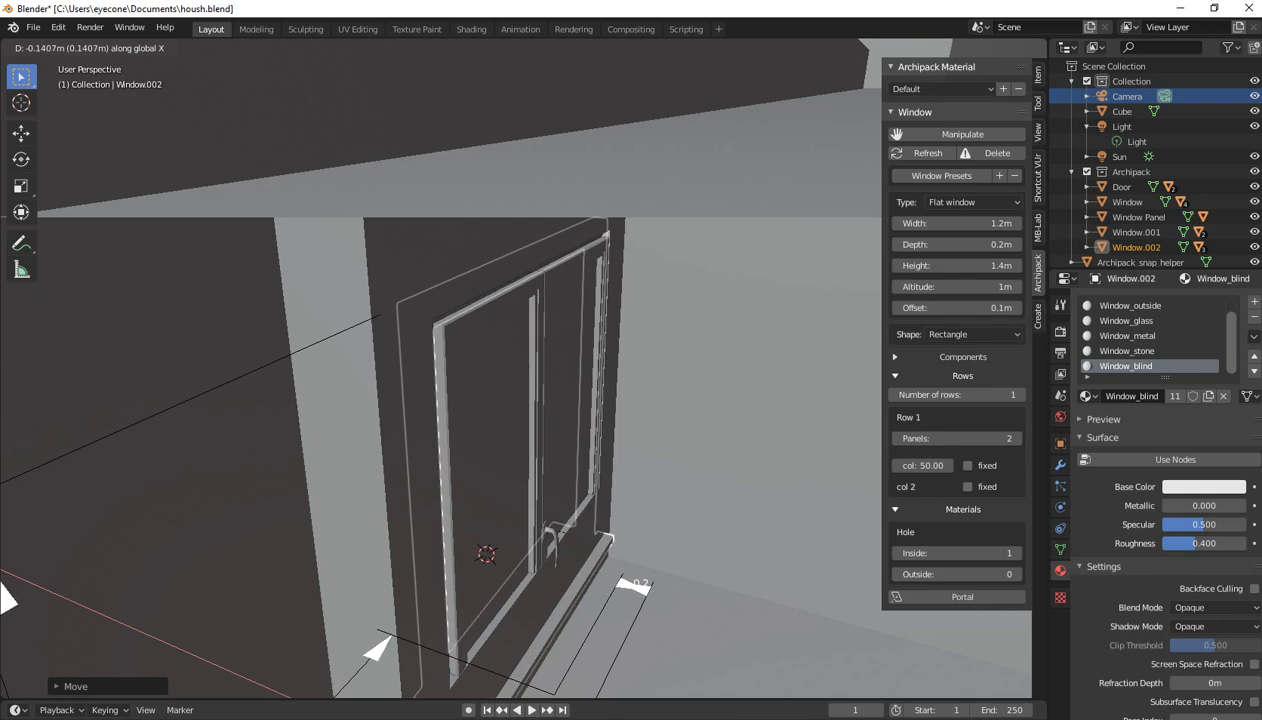
key(Return)
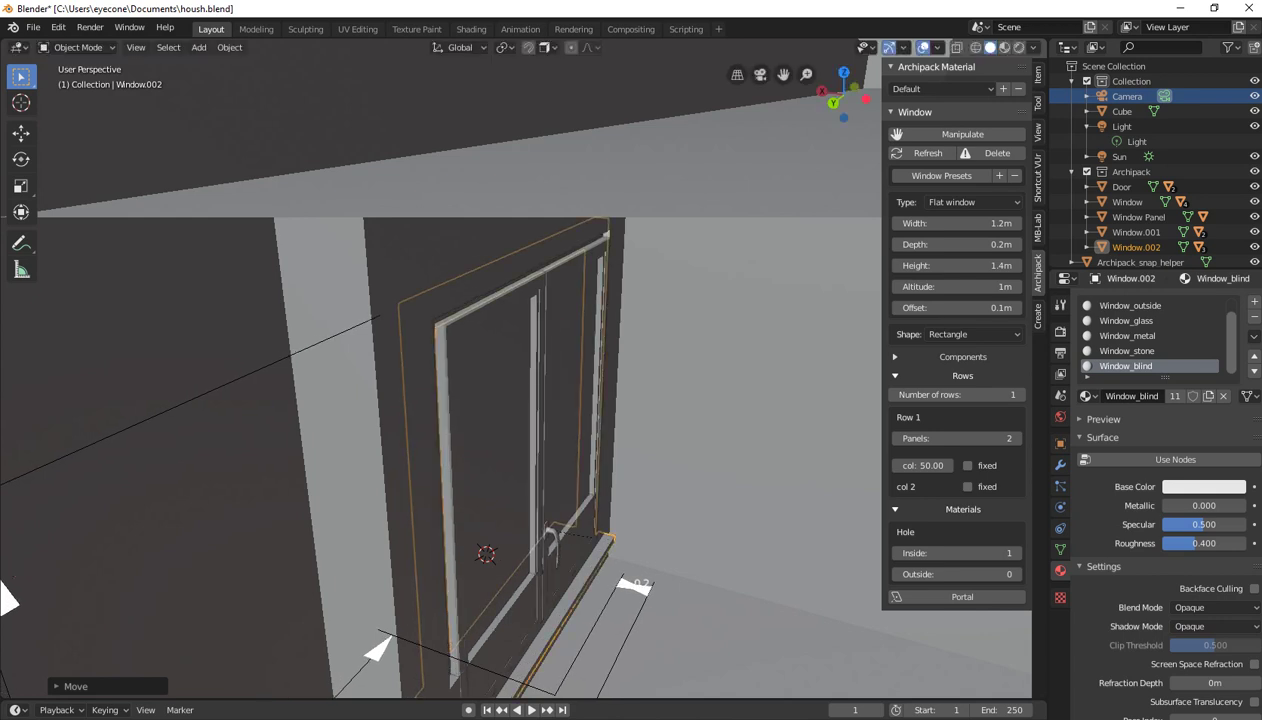
Set Window.002's height to 1 m and lower it along Z below the blind box
key(KP_Decimal)
key(KP_6)
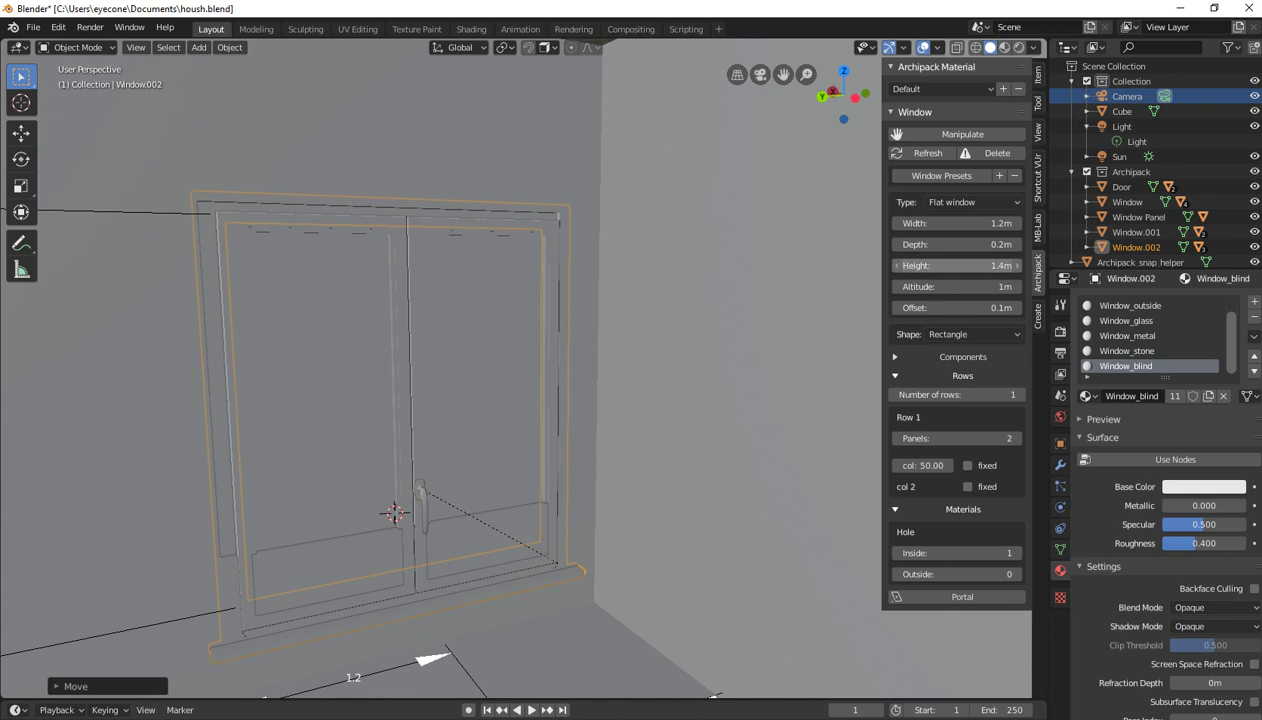
drag(955, 265, 905, 265)
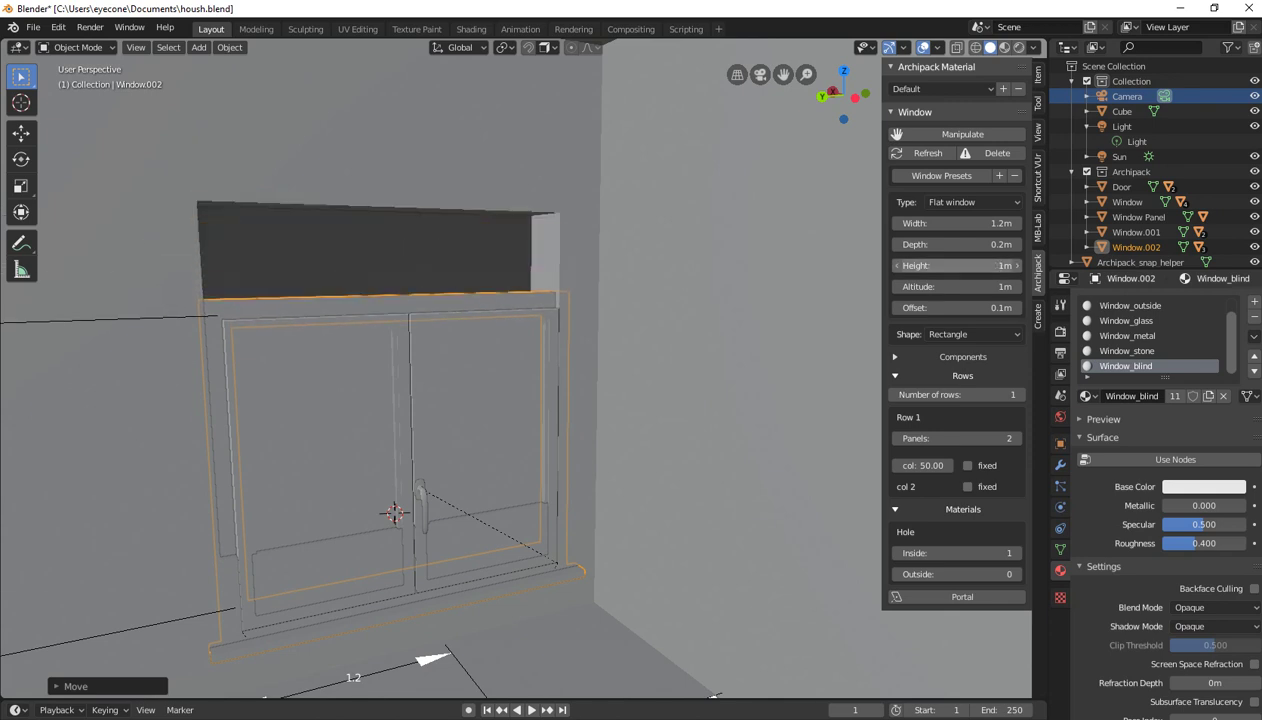
key(g)
key(z)
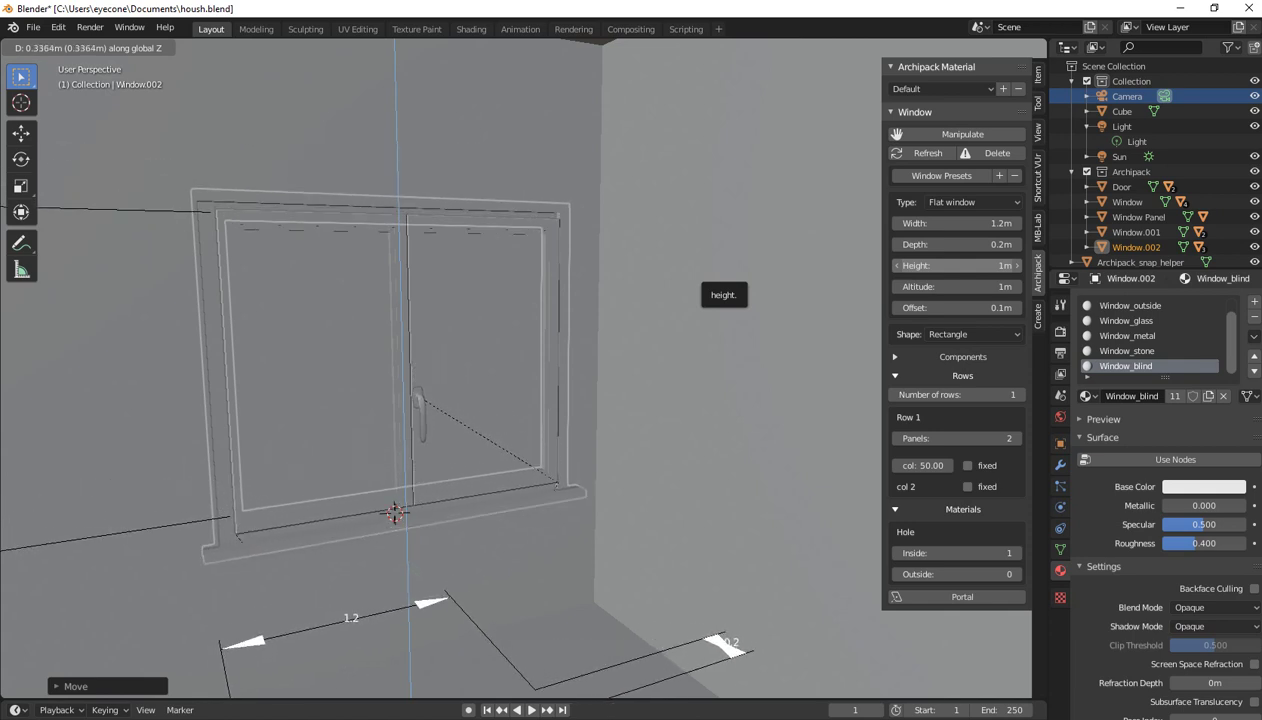
key(Return)
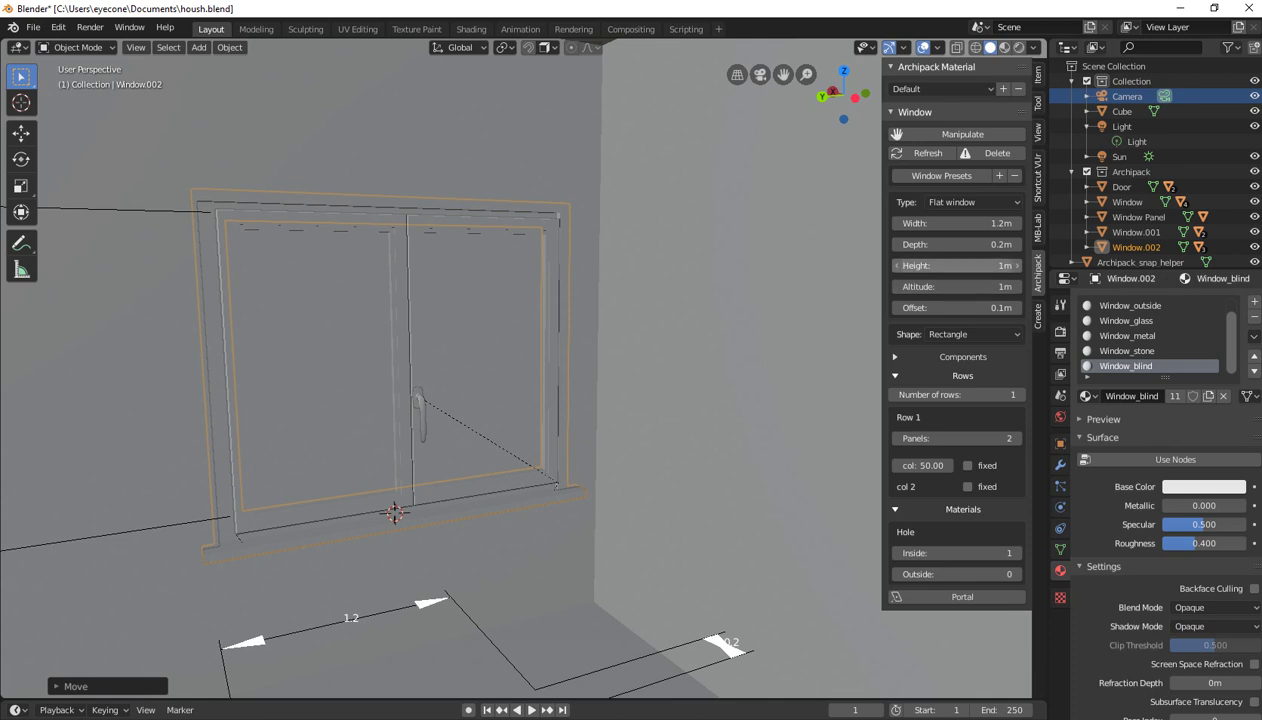
click(896, 265)
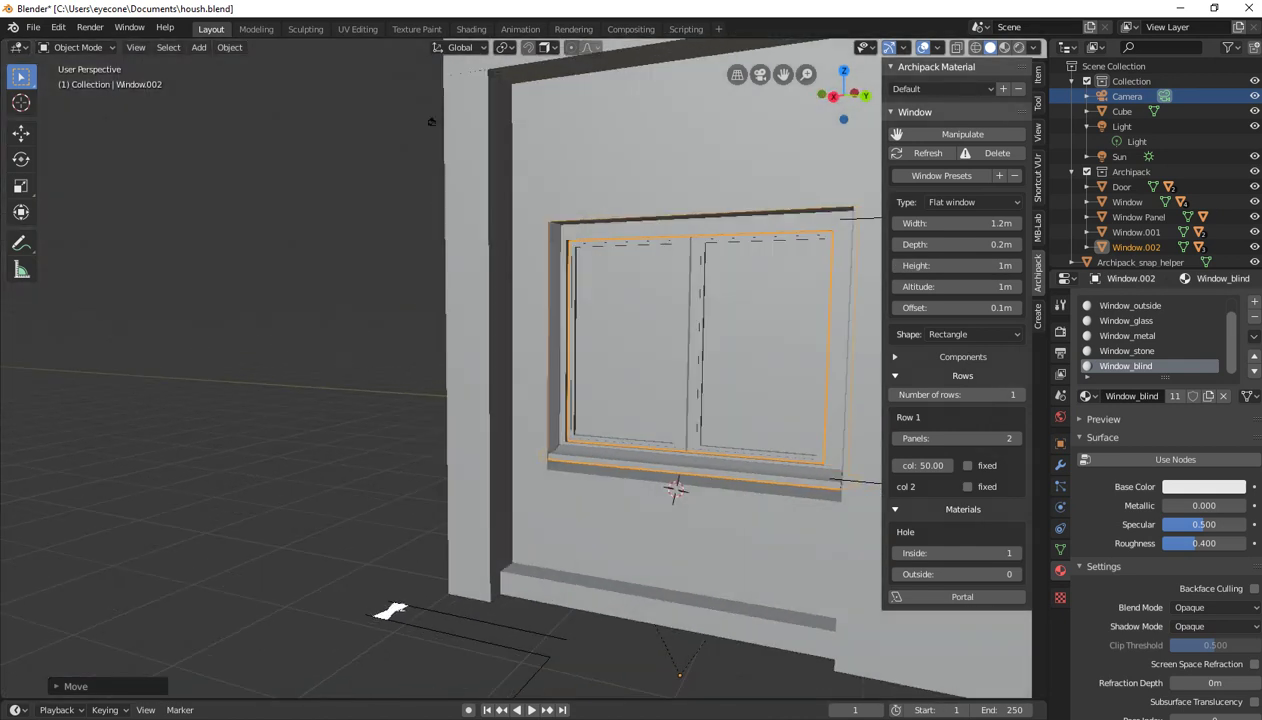
middle_drag(480, 400, 600, 380)
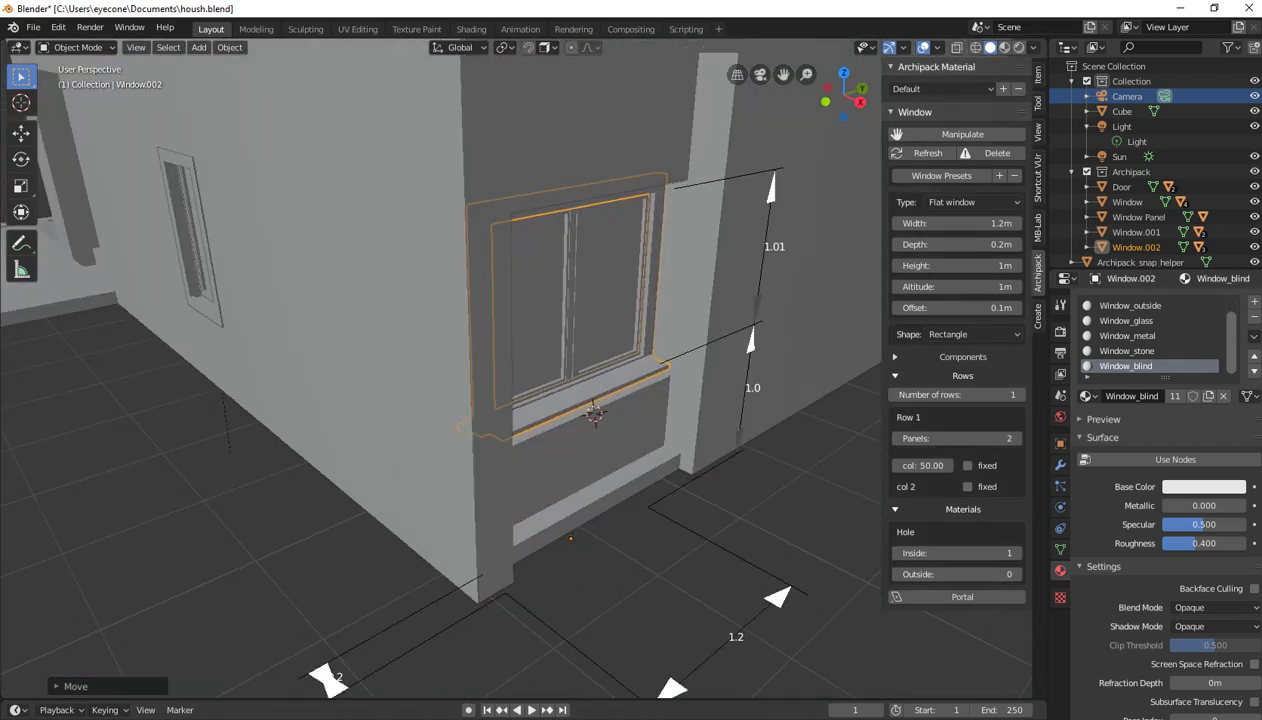
Narrow Window.002's width to 1.1 m
scroll(600, 400, up, 2)
middle_drag(400, 400, 263, 326)
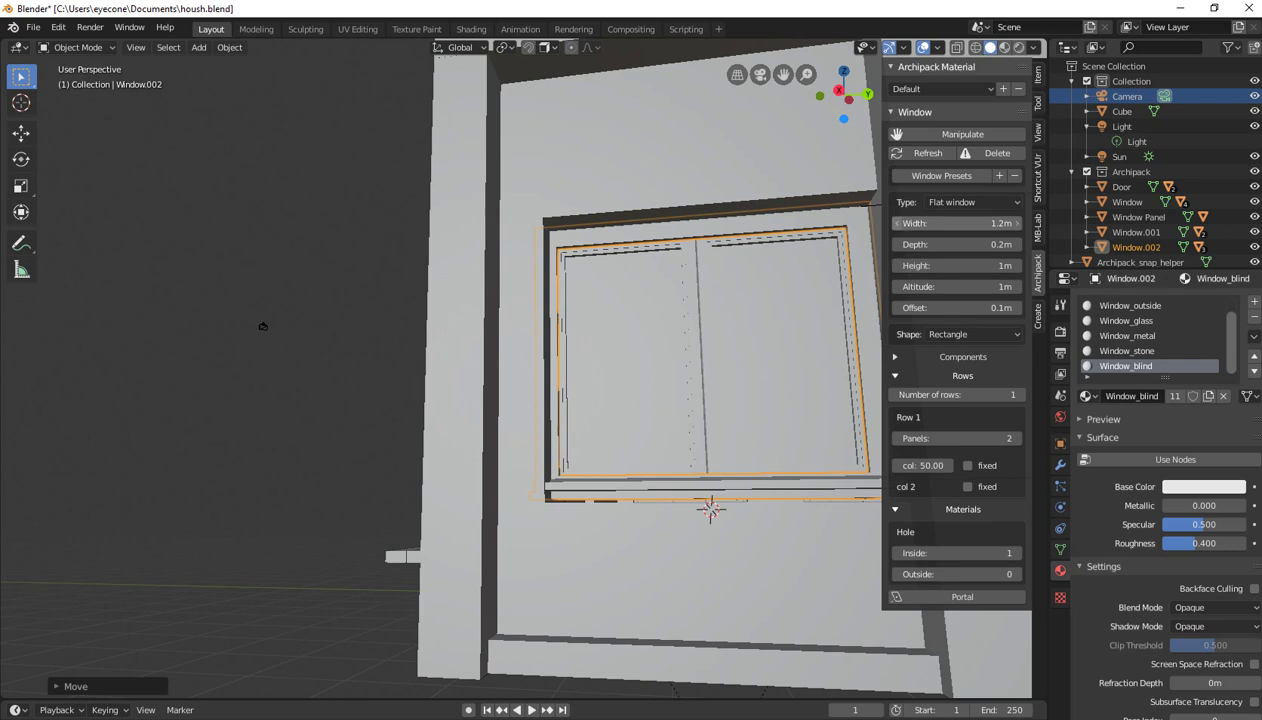
drag(958, 223, 935, 223)
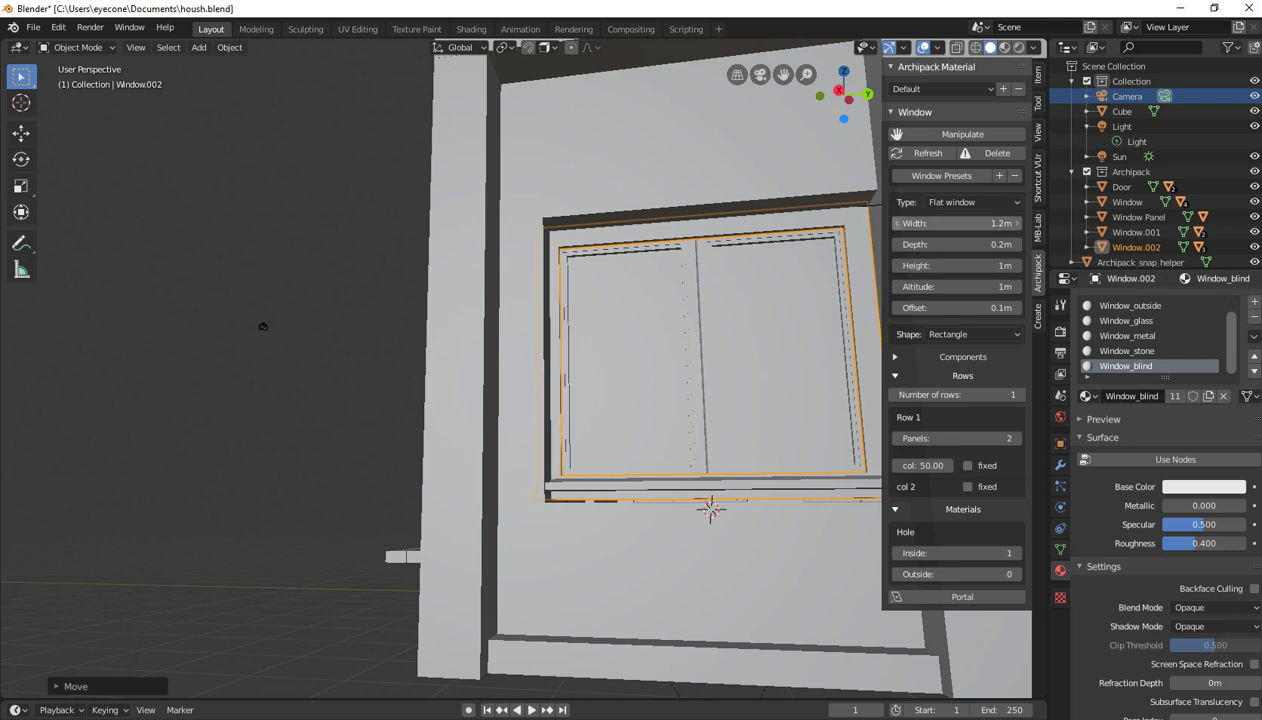
Slide Window.002 along Y to sit flush, then restore its width to 1.2 m
mouse_move(263, 326)
middle_down()
mouse_move(332, 655)
mouse_move(330, 610)
mouse_move(414, 597)
mouse_move(347, 596)
mouse_move(315, 641)
mouse_move(366, 585)
mouse_move(361, 653)
mouse_move(420, 627)
middle_up()
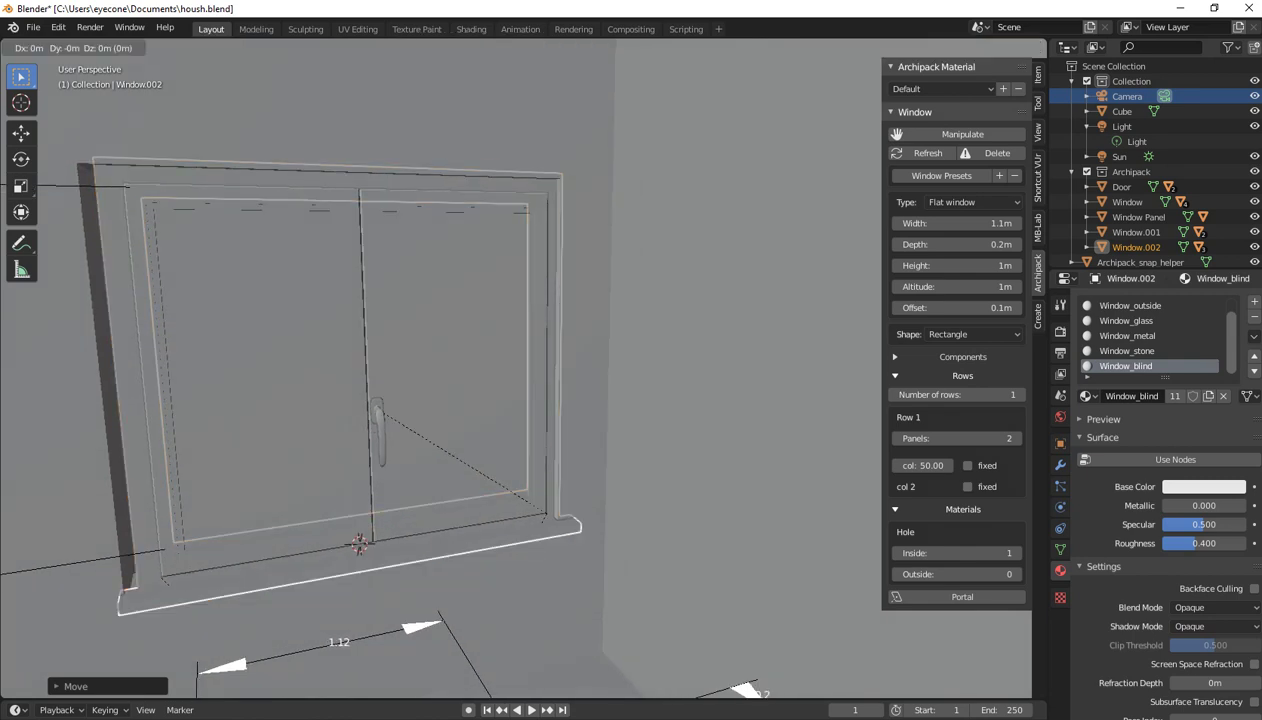
key(g)
key(y)
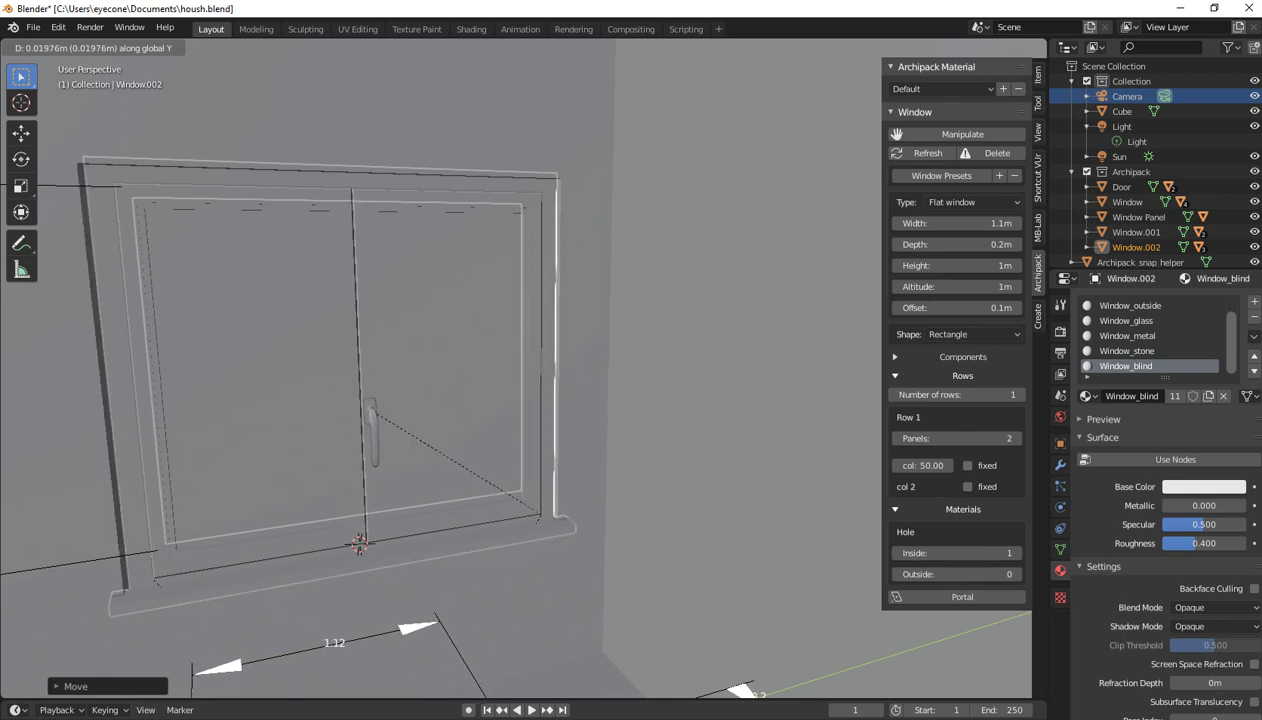
key(Return)
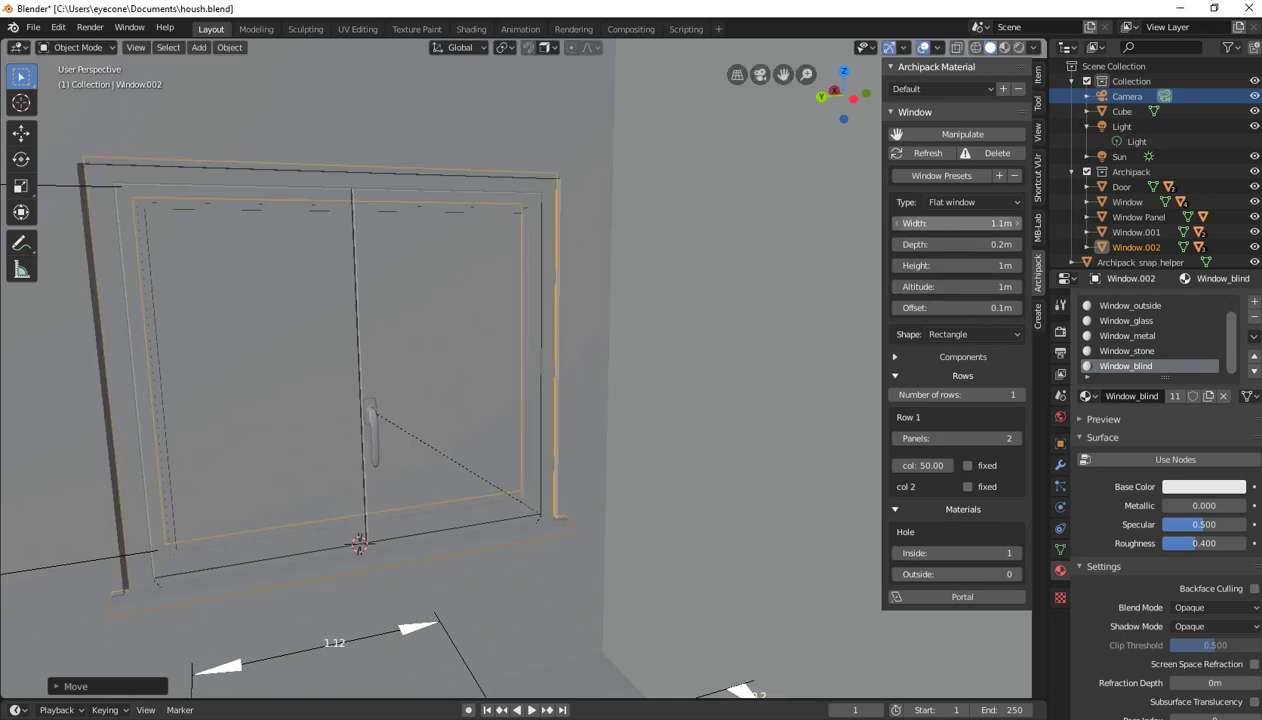
click(1005, 223)
click(1005, 223)
click(1012, 223)
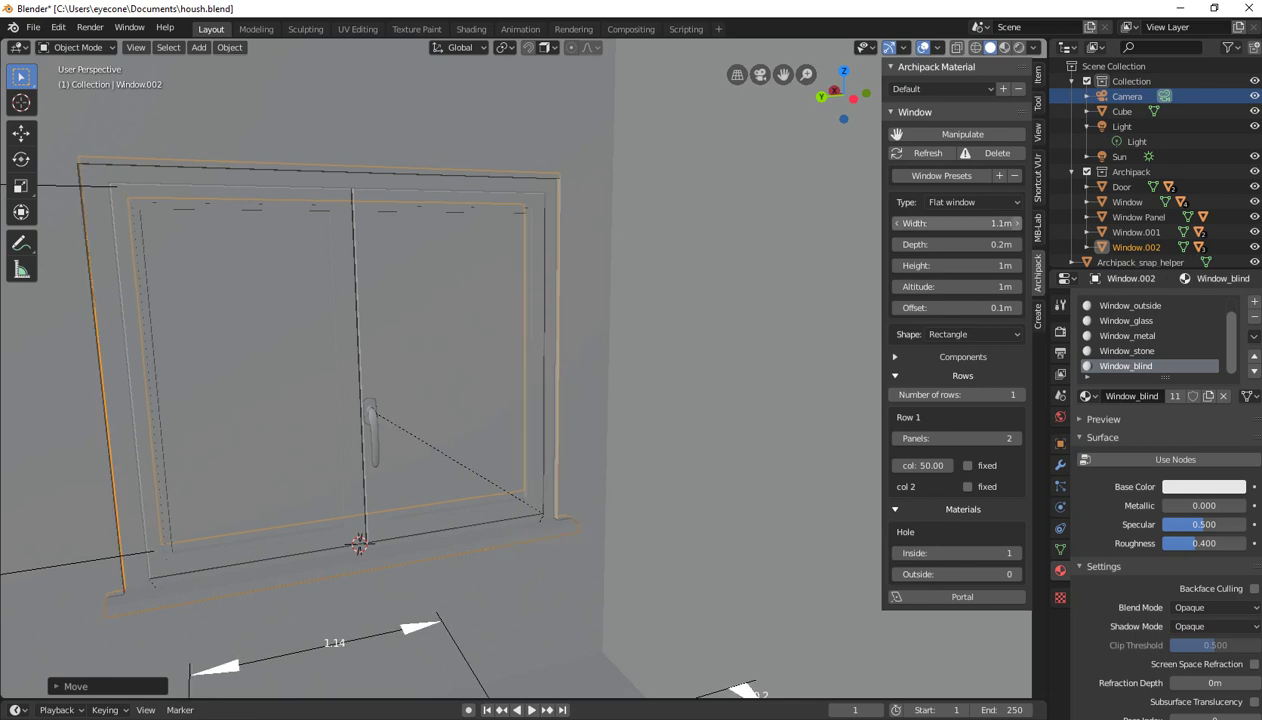
Deselect the window and orbit around the wall to inspect the fit
middle_drag(440, 400, 560, 420)
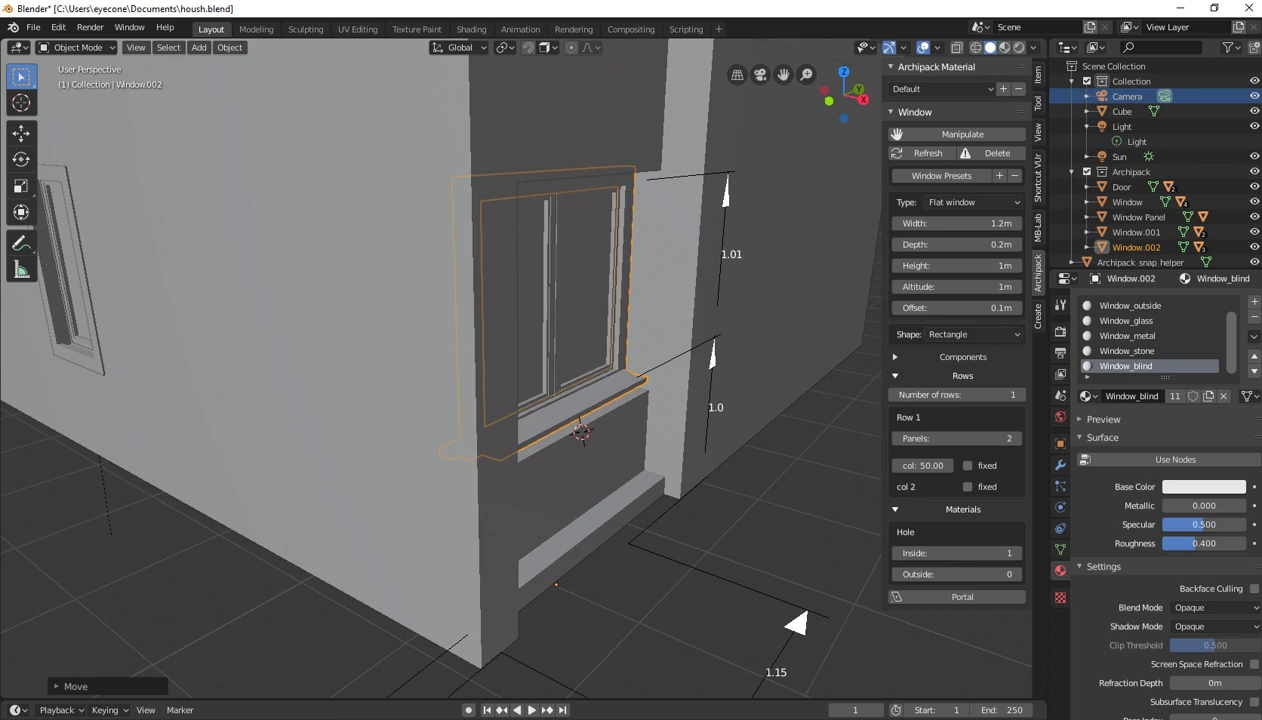
middle_drag(440, 400, 560, 400)
scroll(440, 370, down, 2)
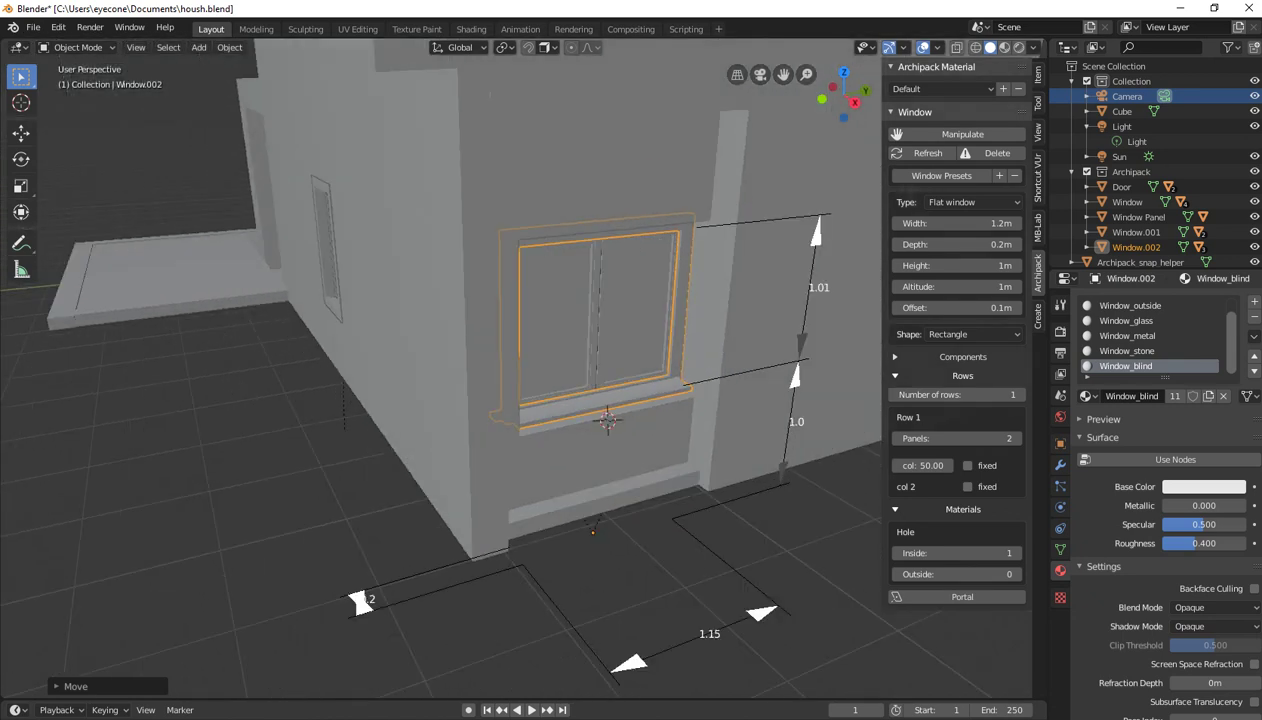
key(alt+a)
scroll(450, 370, up, 3)
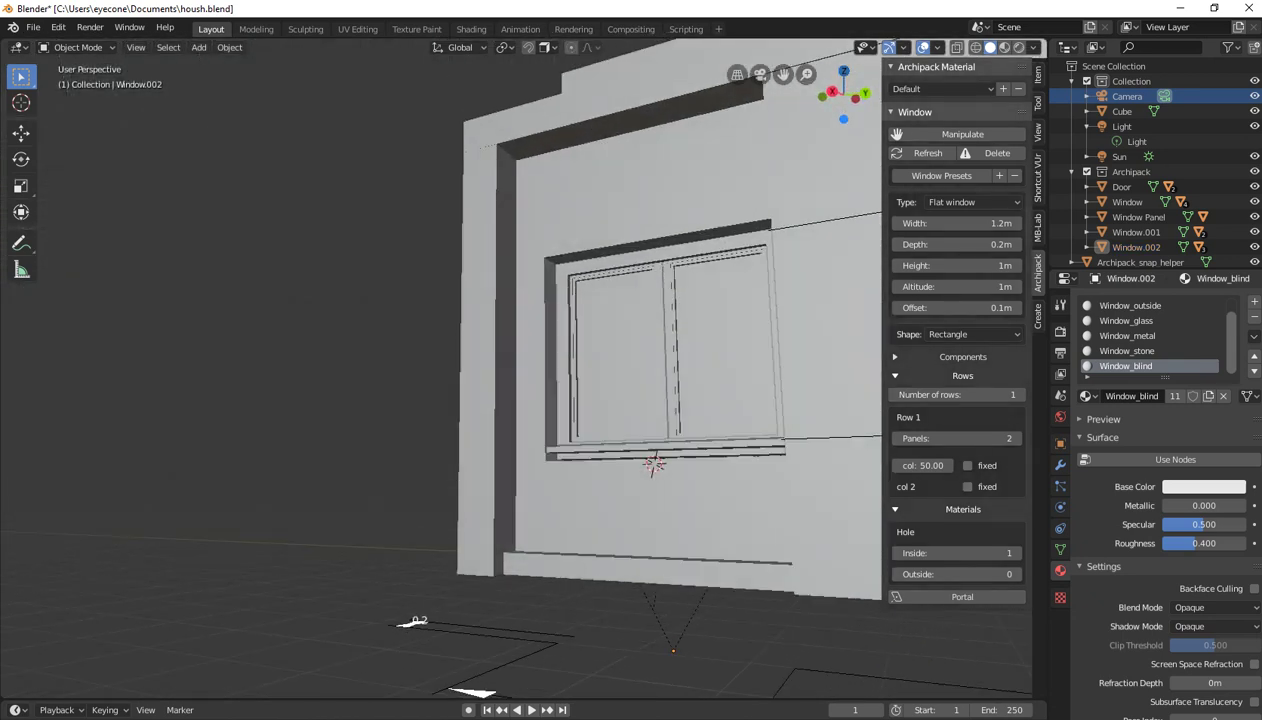
middle_drag(450, 370, 520, 370)
mouse_move(225, 328)
middle_down()
mouse_move(345, 330)
mouse_move(360, 305)
middle_up()
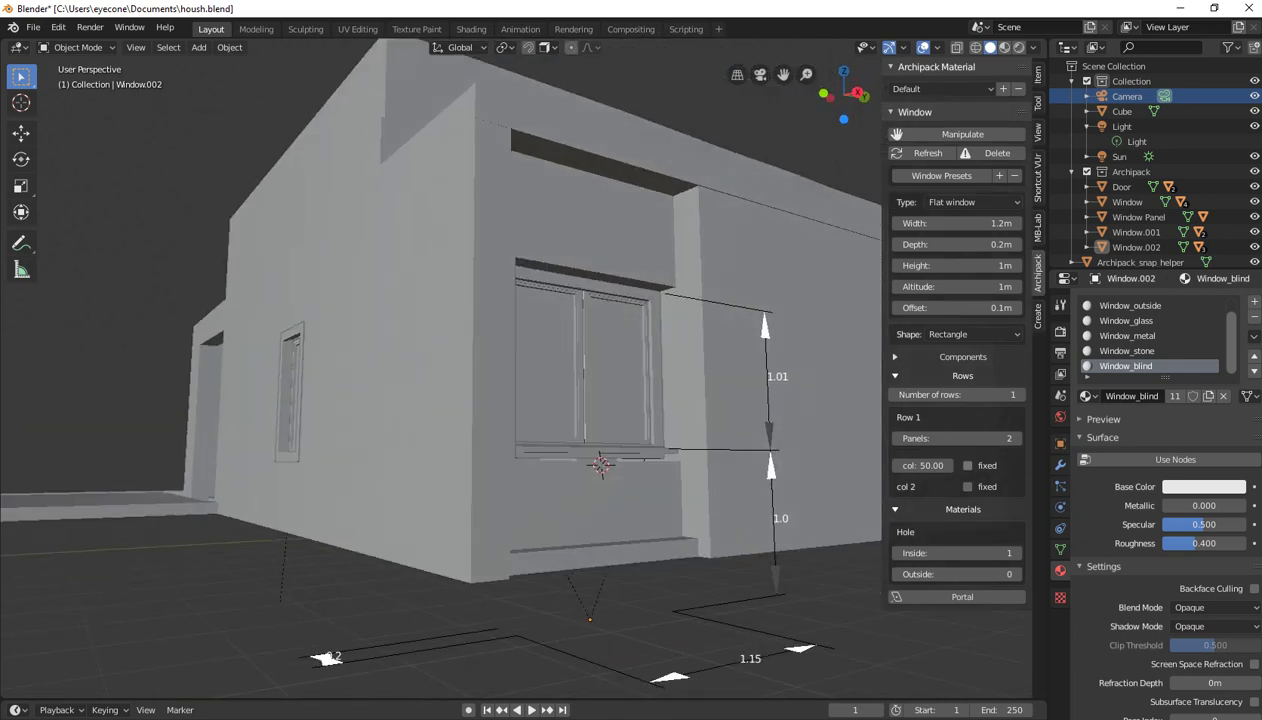
Reselect Window.002 and check the window Type list without changing it
click(615, 380)
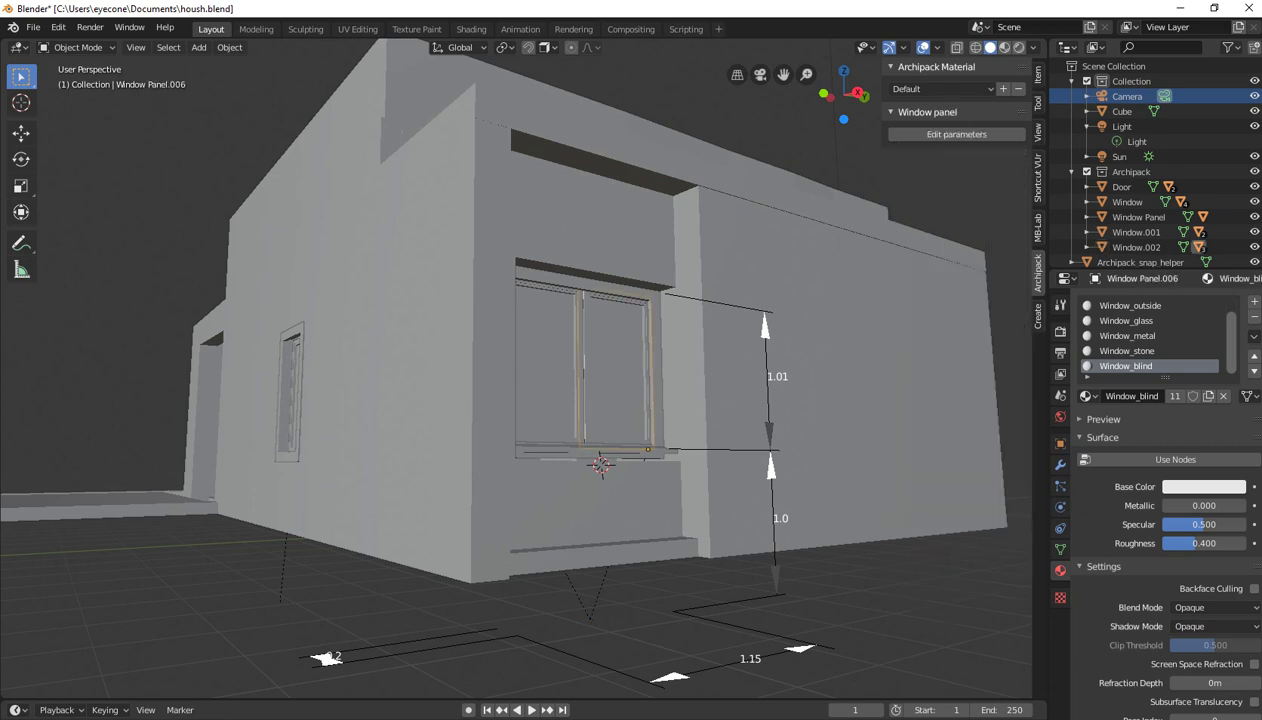
click(647, 449)
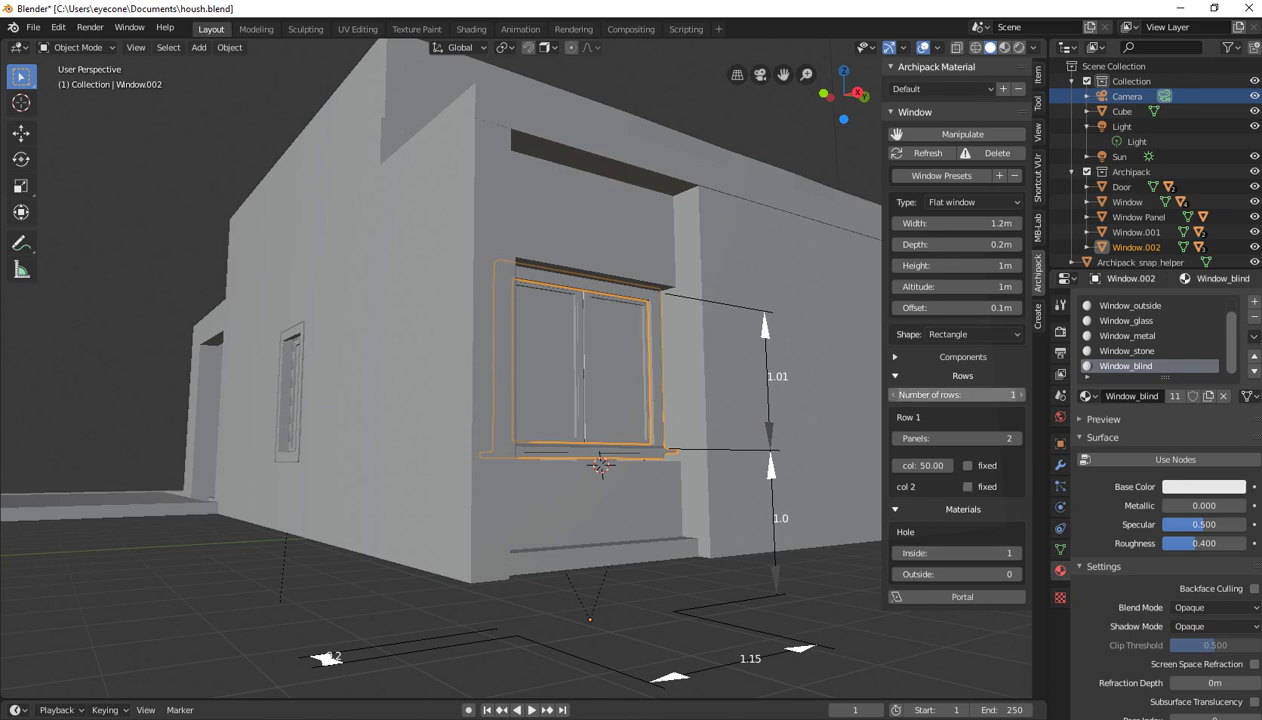
click(970, 202)
key(Escape)
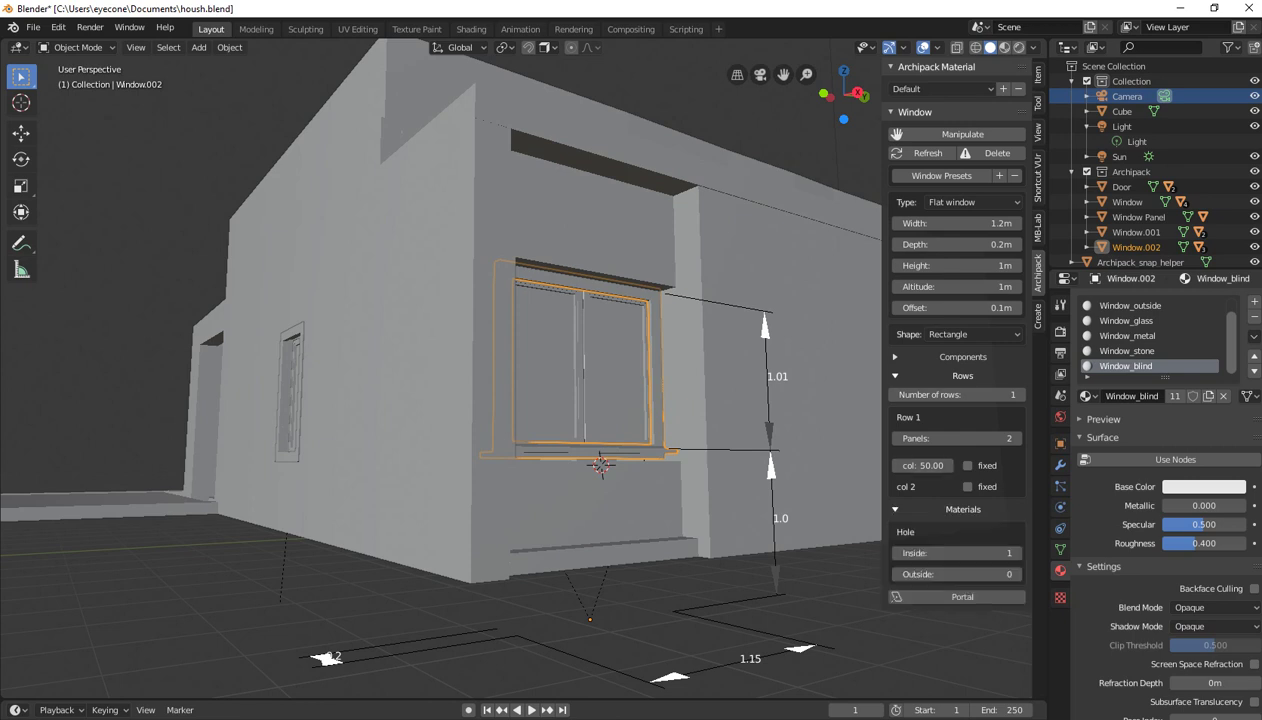
Expand Window.002's components, remove its handle and try adding an outer frame
click(962, 356)
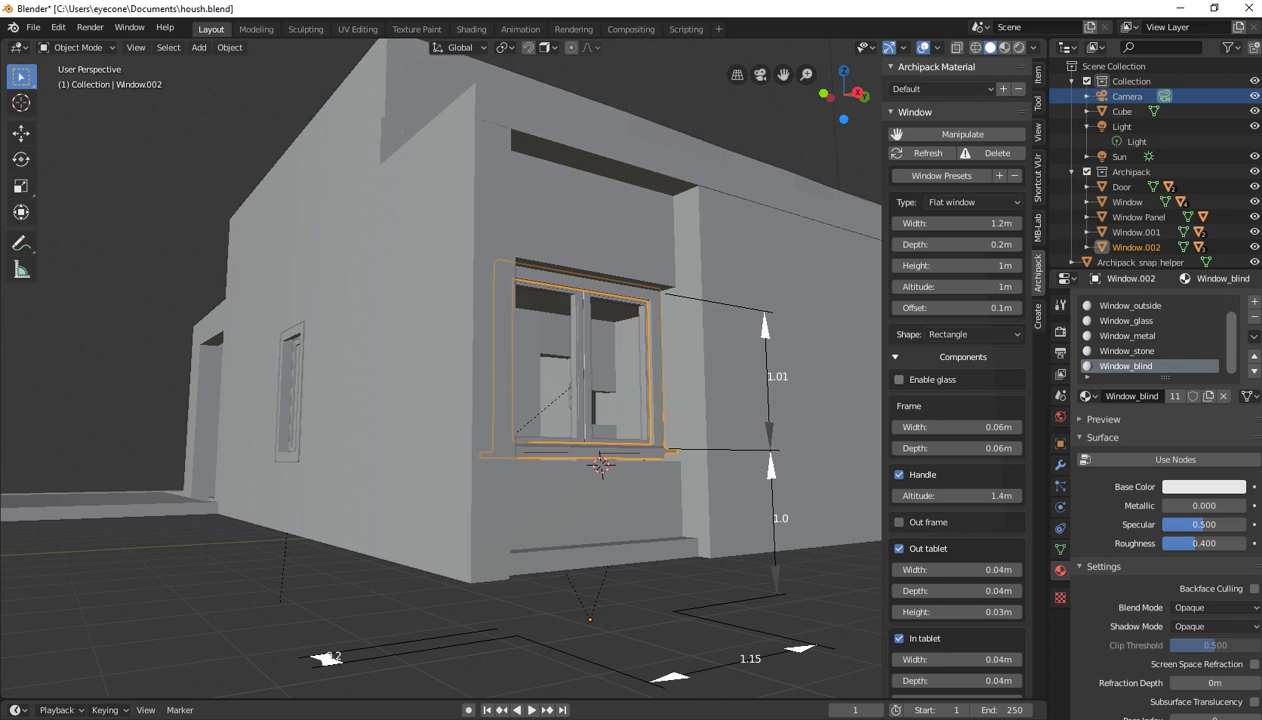
click(899, 474)
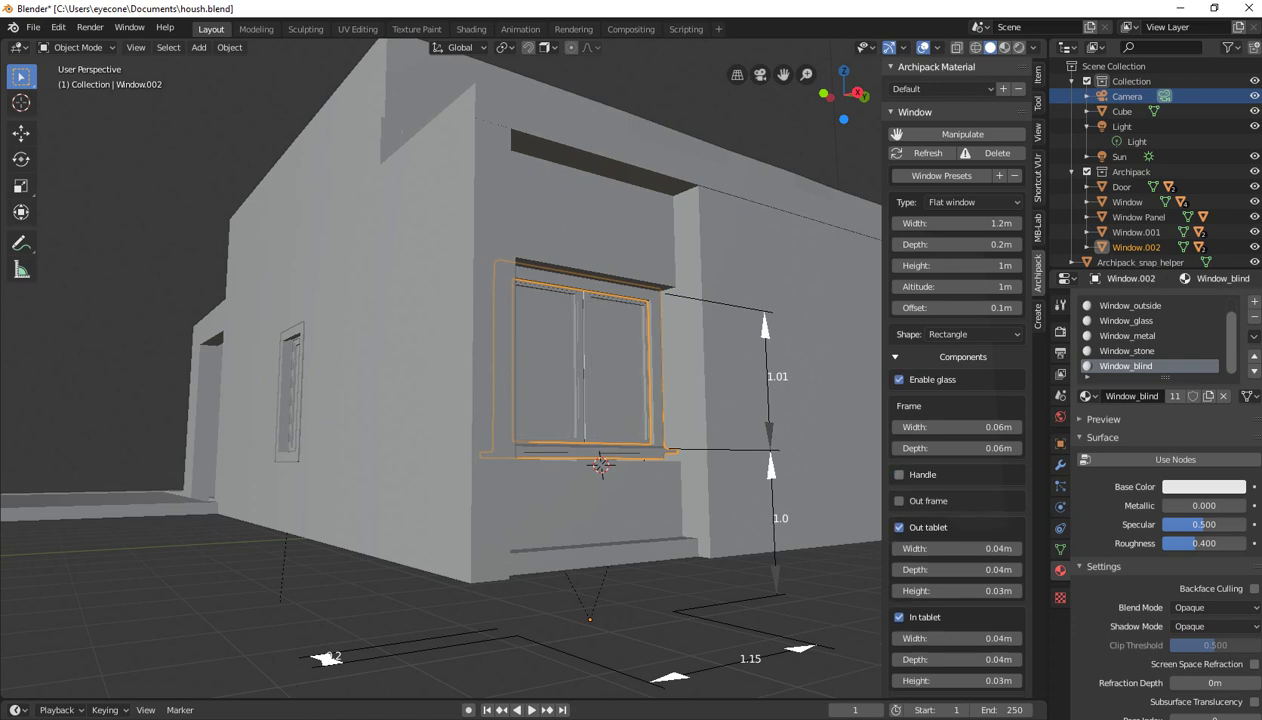
click(899, 500)
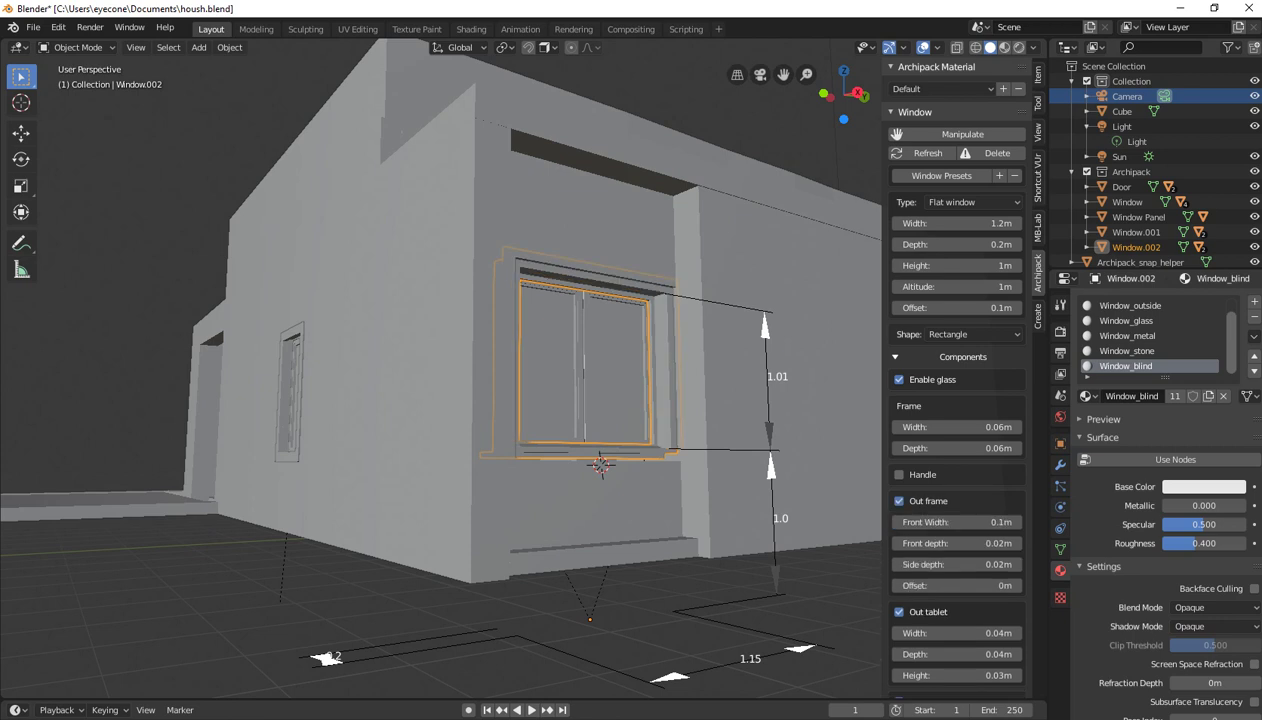
middle_drag(600, 400, 400, 440)
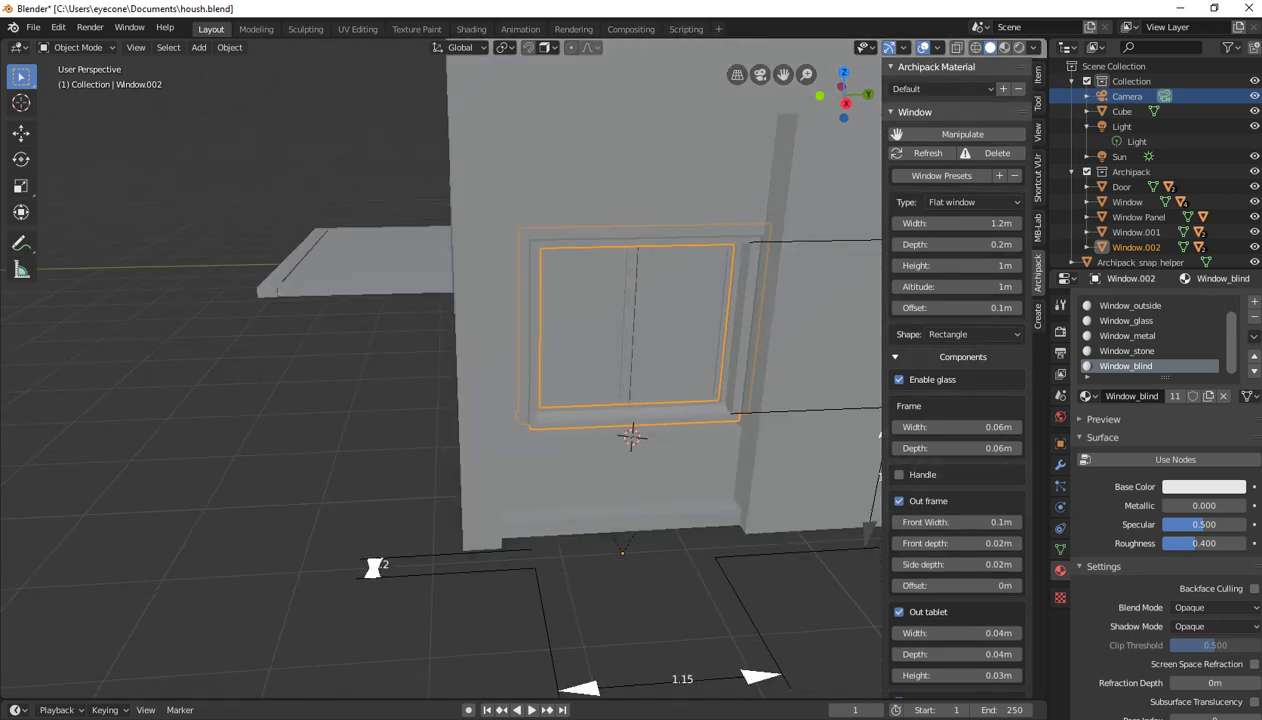
mouse_move(450, 400)
middle_down()
mouse_move(600, 400)
mouse_move(450, 400)
mouse_move(600, 400)
mouse_move(540, 400)
middle_up()
Reselect the window and turn off the outer frame, inner tablet and outer tablet
key(alt+a)
click(665, 340)
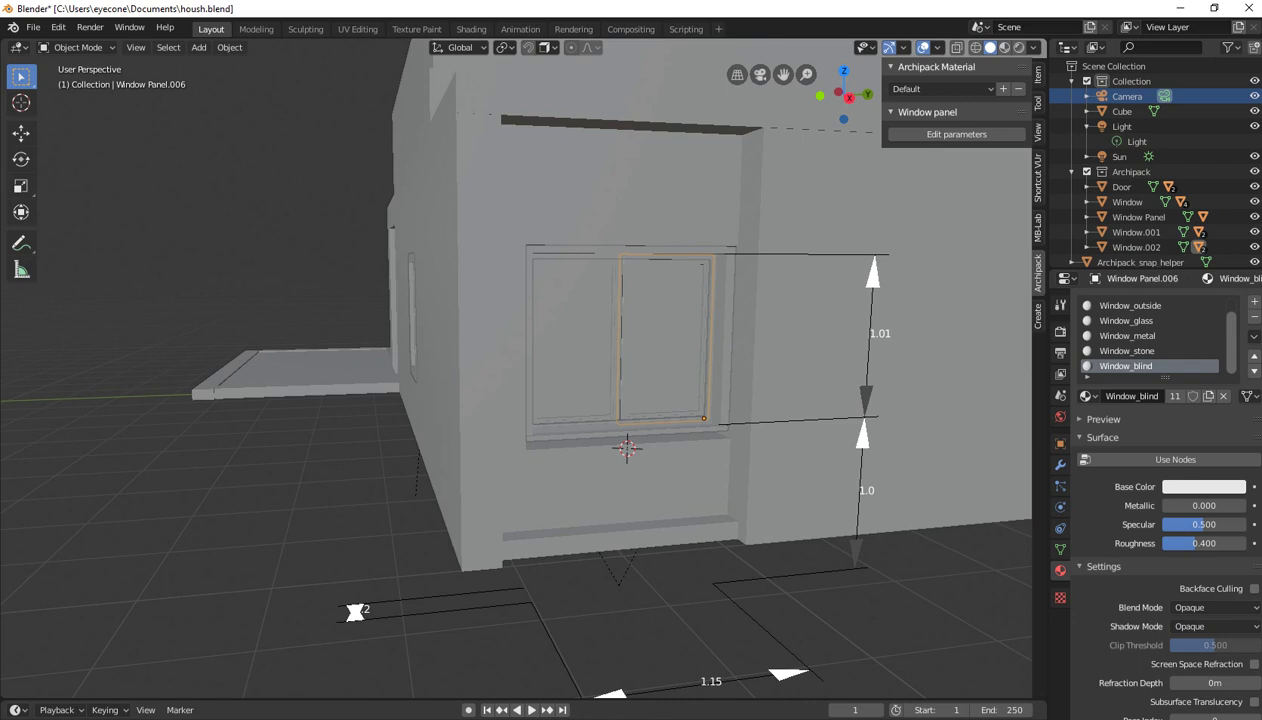
click(665, 340)
click(899, 500)
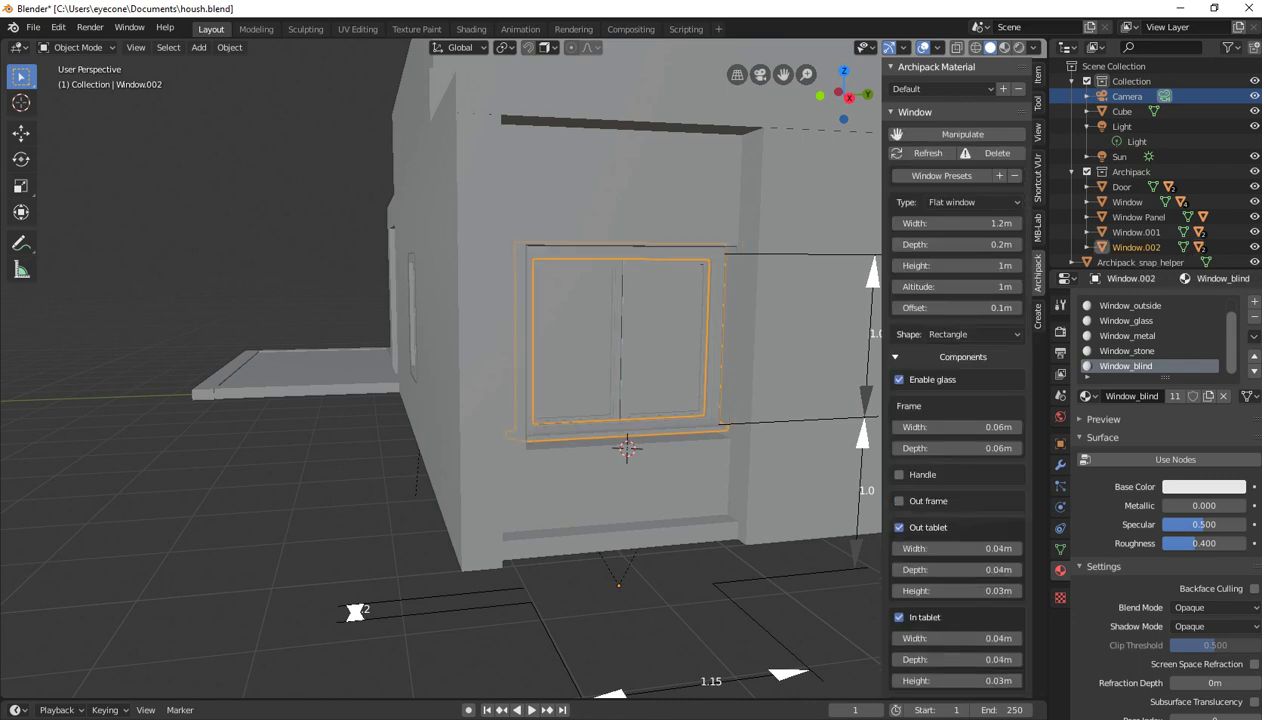
click(899, 617)
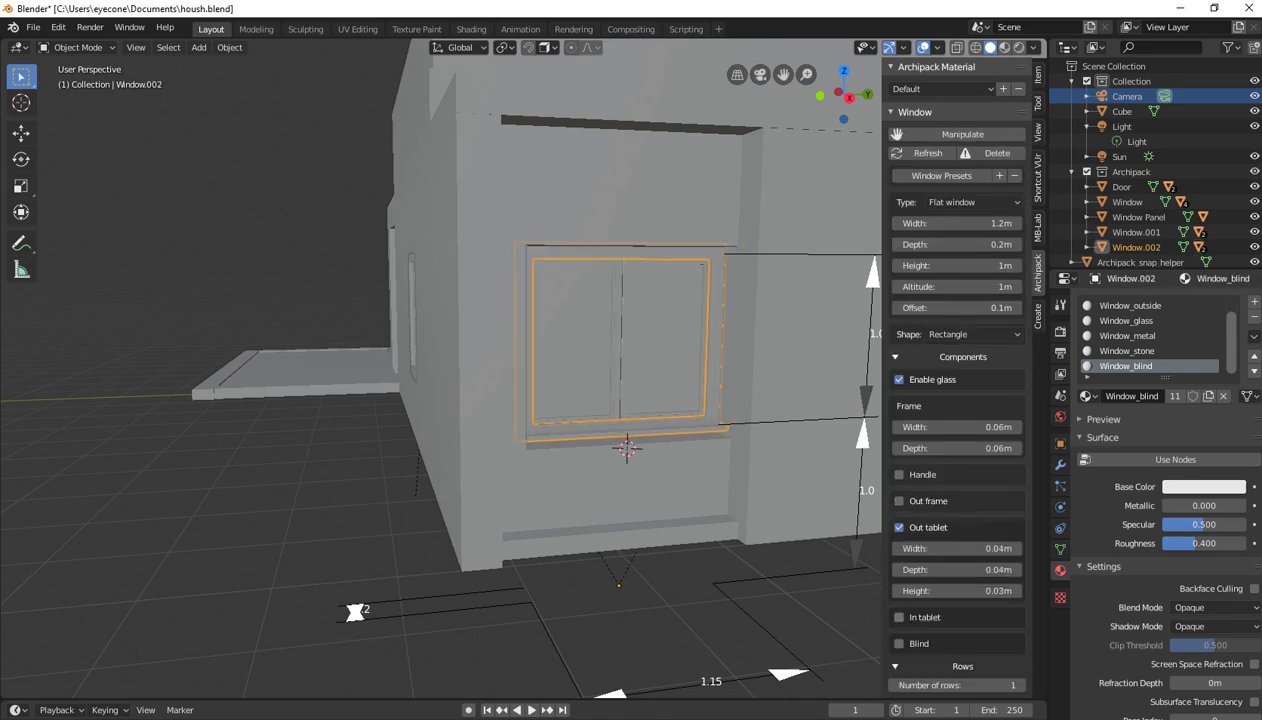
scroll(955, 400, down, 3)
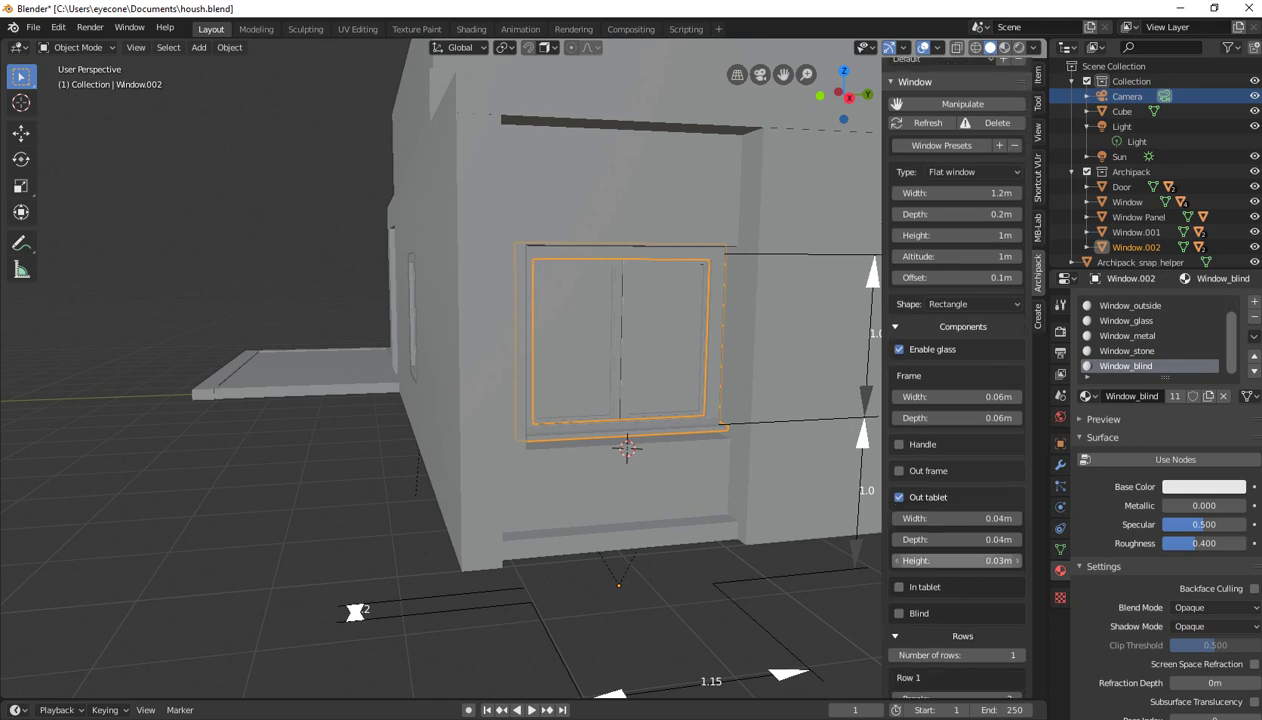
click(899, 406)
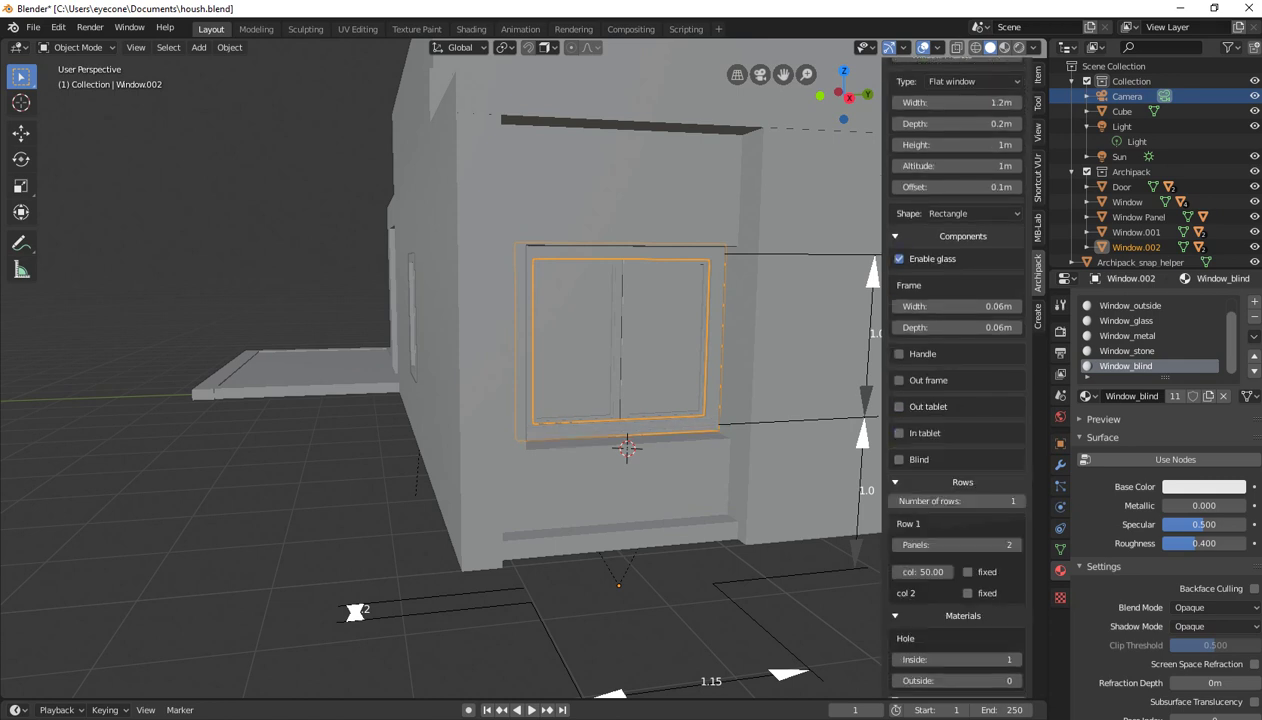
middle_drag(500, 400, 395, 392)
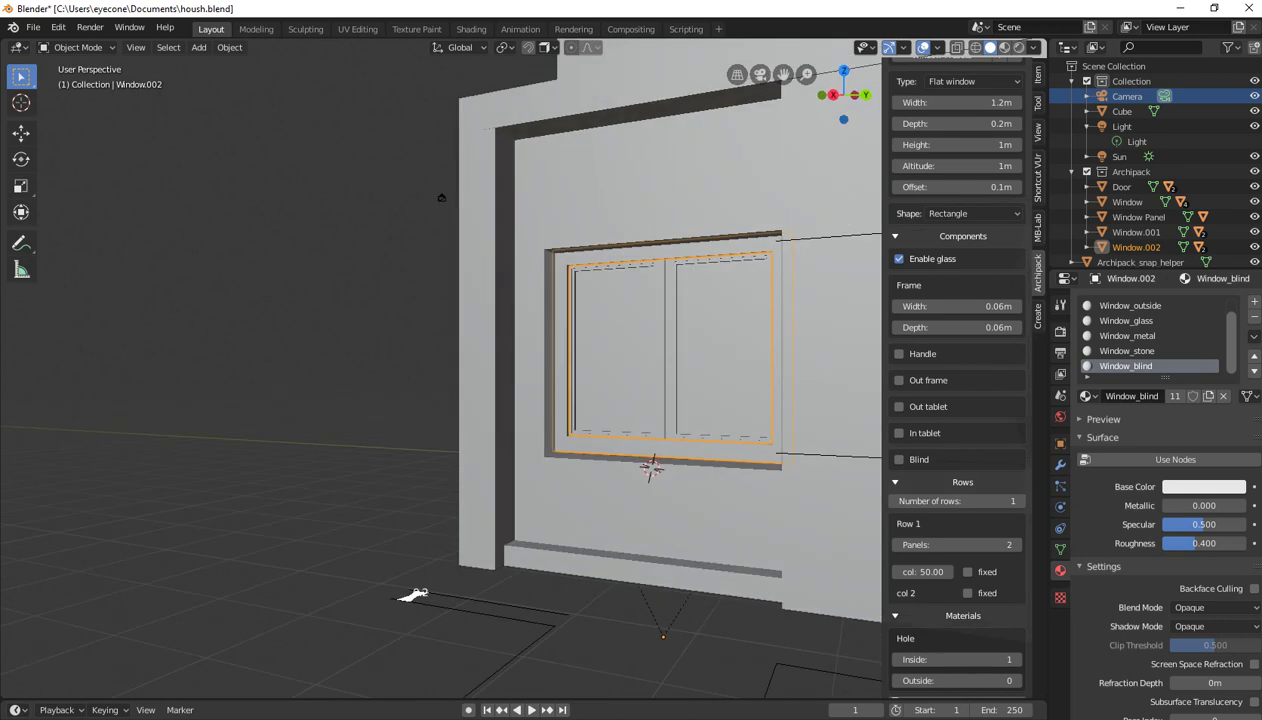
Lower Window.002 slightly along Z on the wall
scroll(955, 300, up, 3)
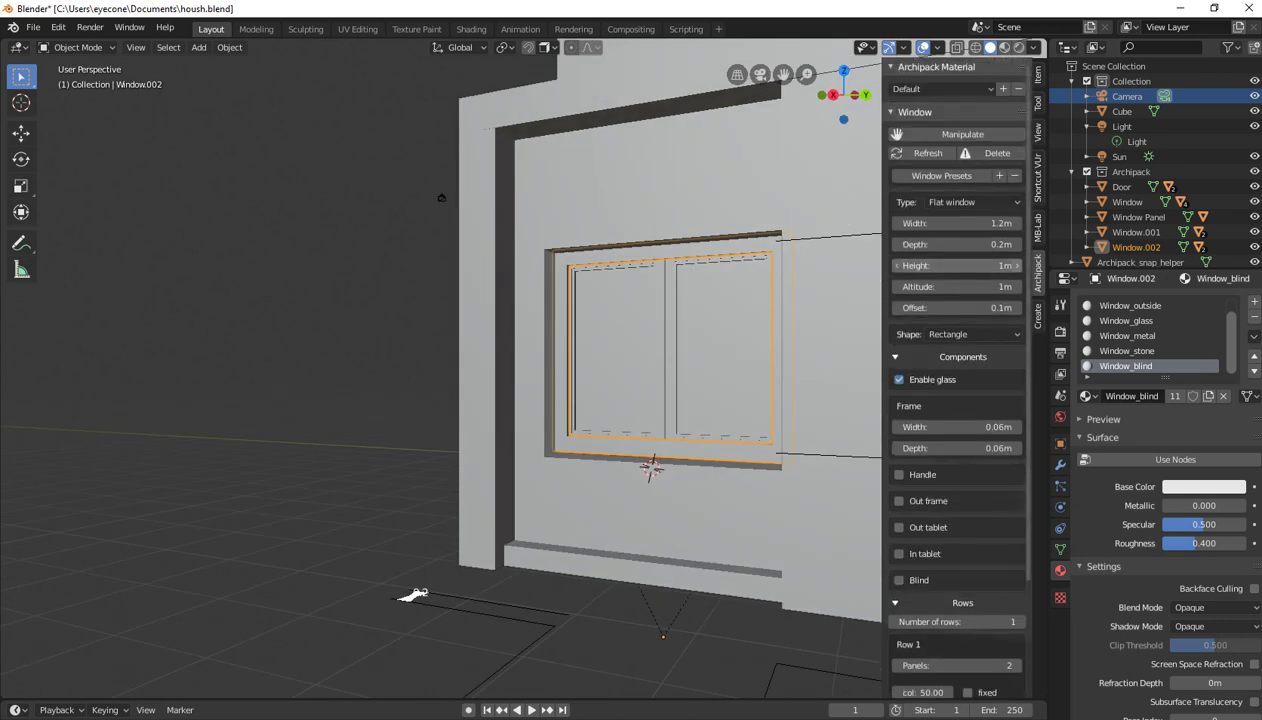
mouse_move(450, 400)
middle_down()
mouse_move(560, 440)
mouse_move(712, 532)
middle_up()
scroll(617, 428, up, 3)
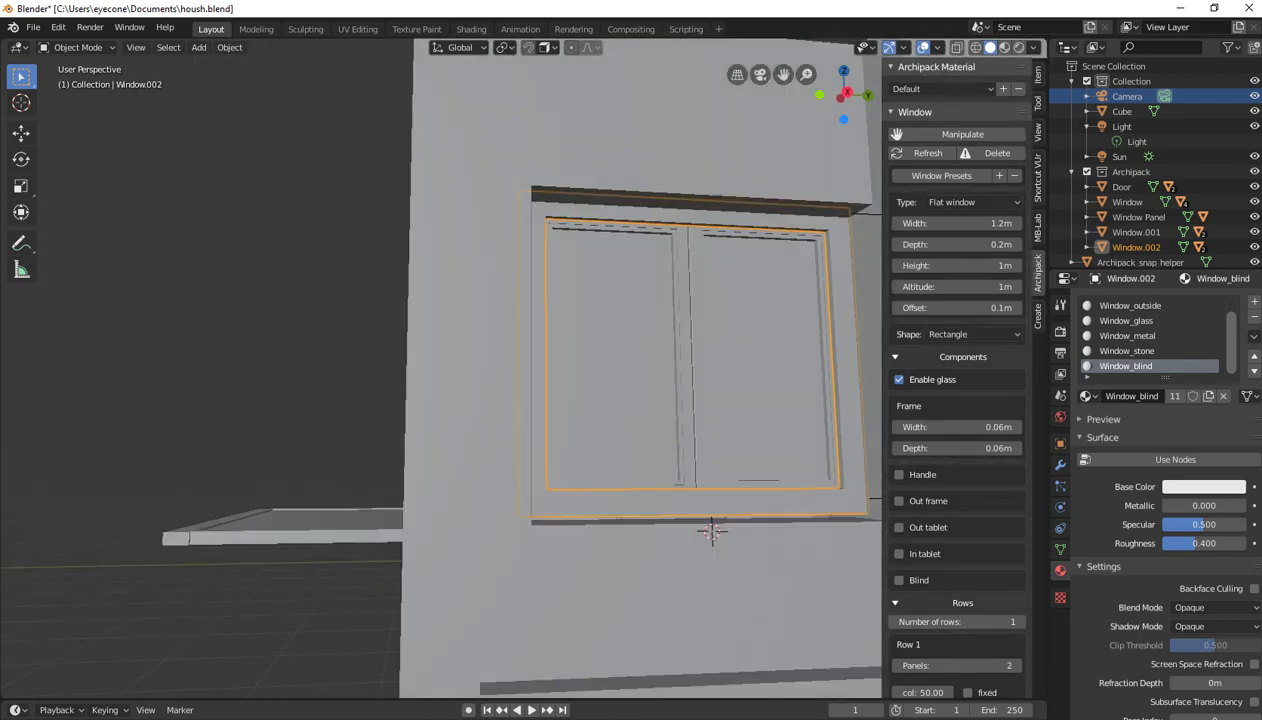
key(g)
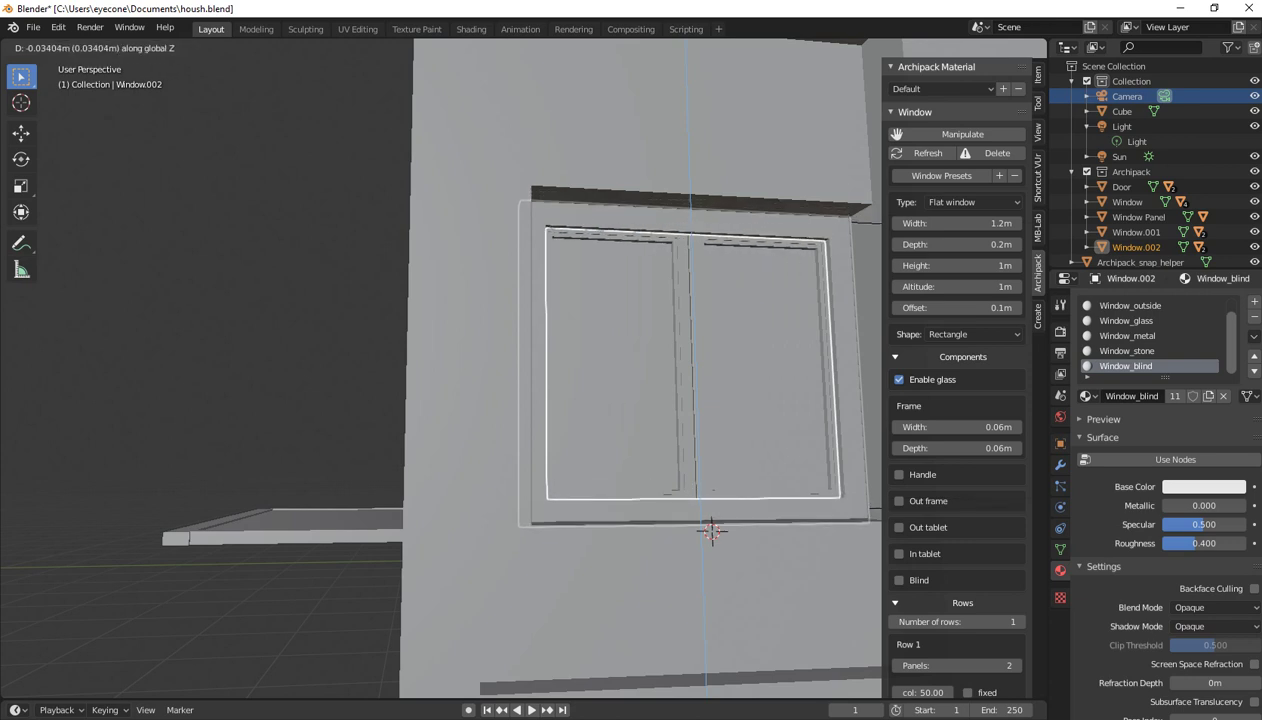
key(Return)
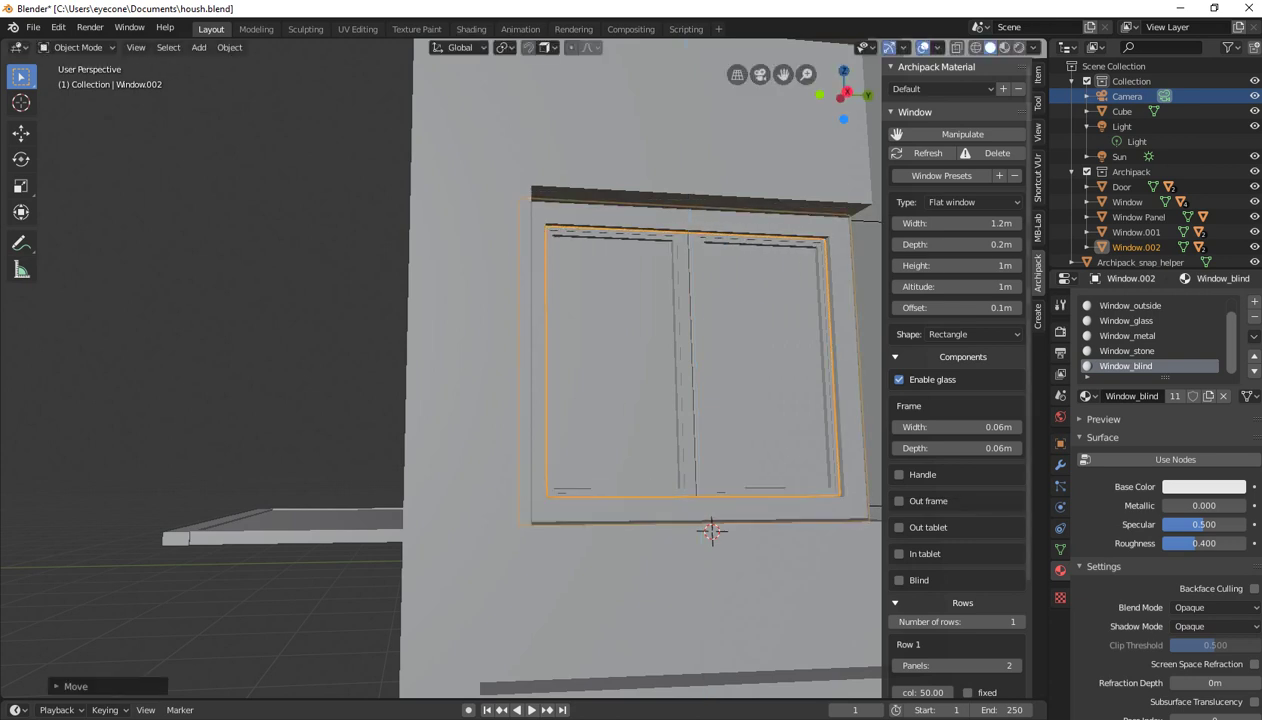
Enter 1.05 m as Window.002's height
click(1017, 265)
click(990, 265)
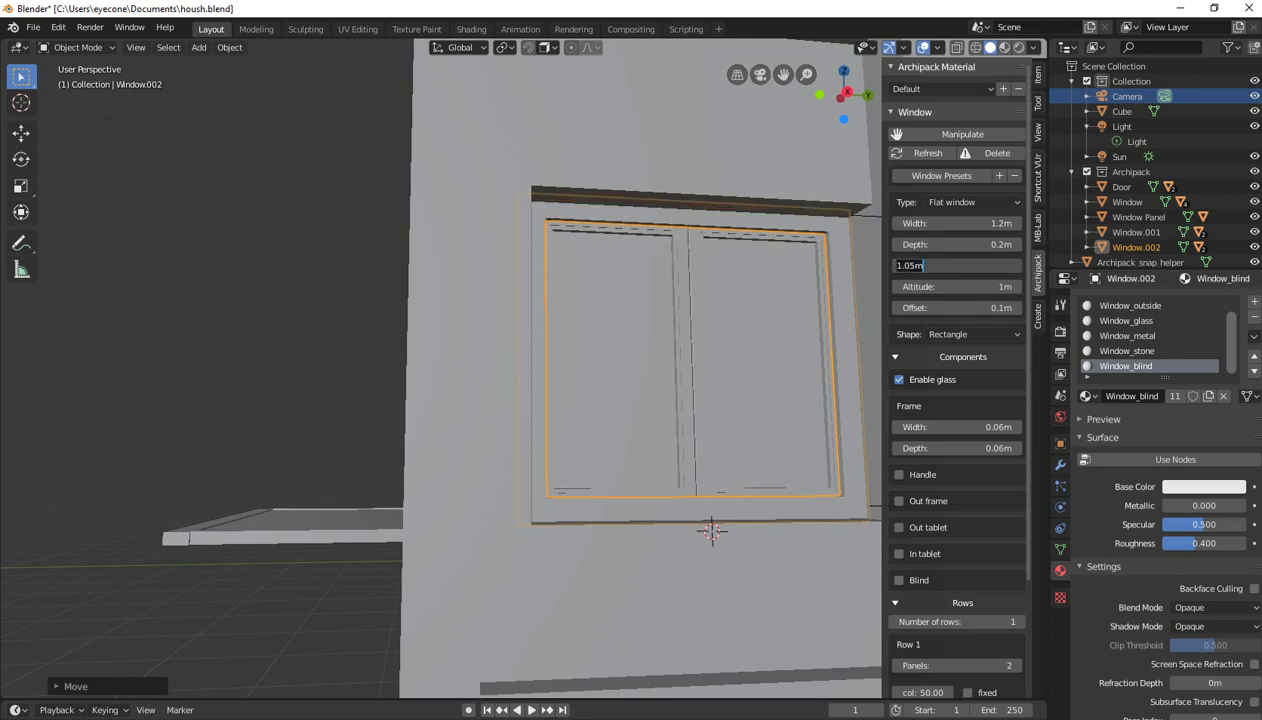
key(Return)
middle_drag(650, 400, 350, 400)
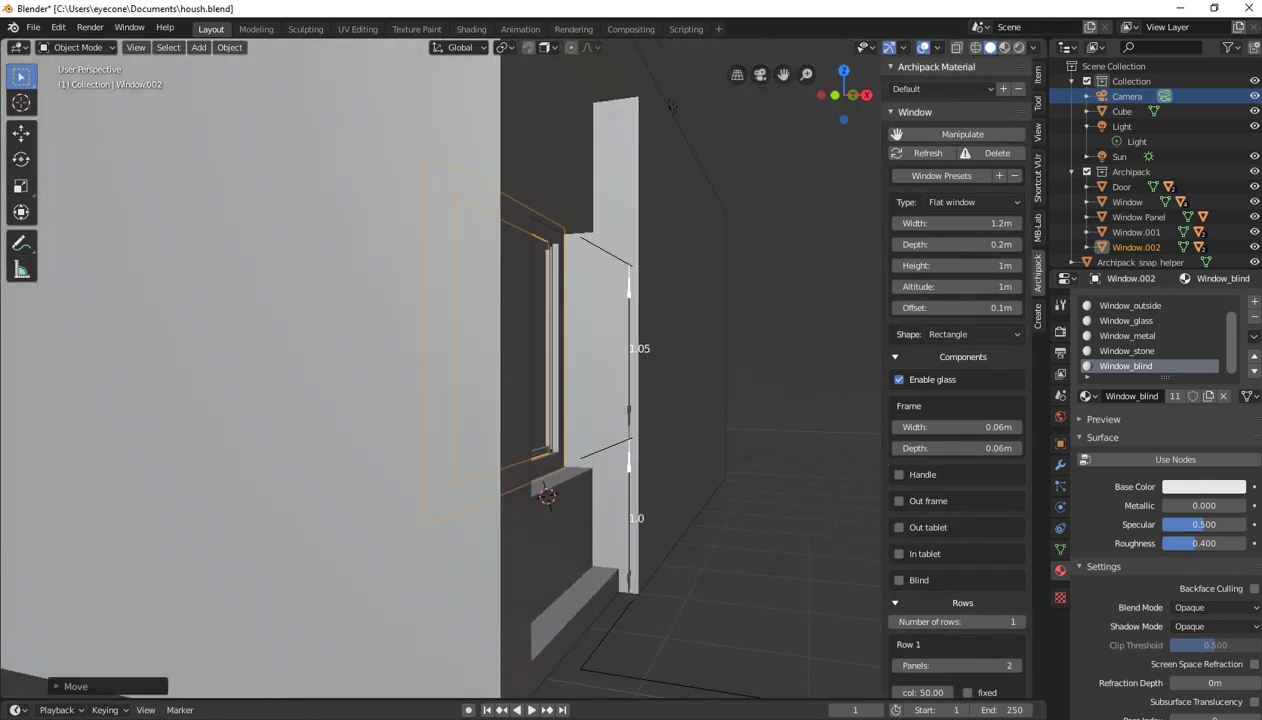
Orbit around the house to inspect the adjusted window from several sides
scroll(440, 360, down, 5)
middle_drag(440, 360, 520, 360)
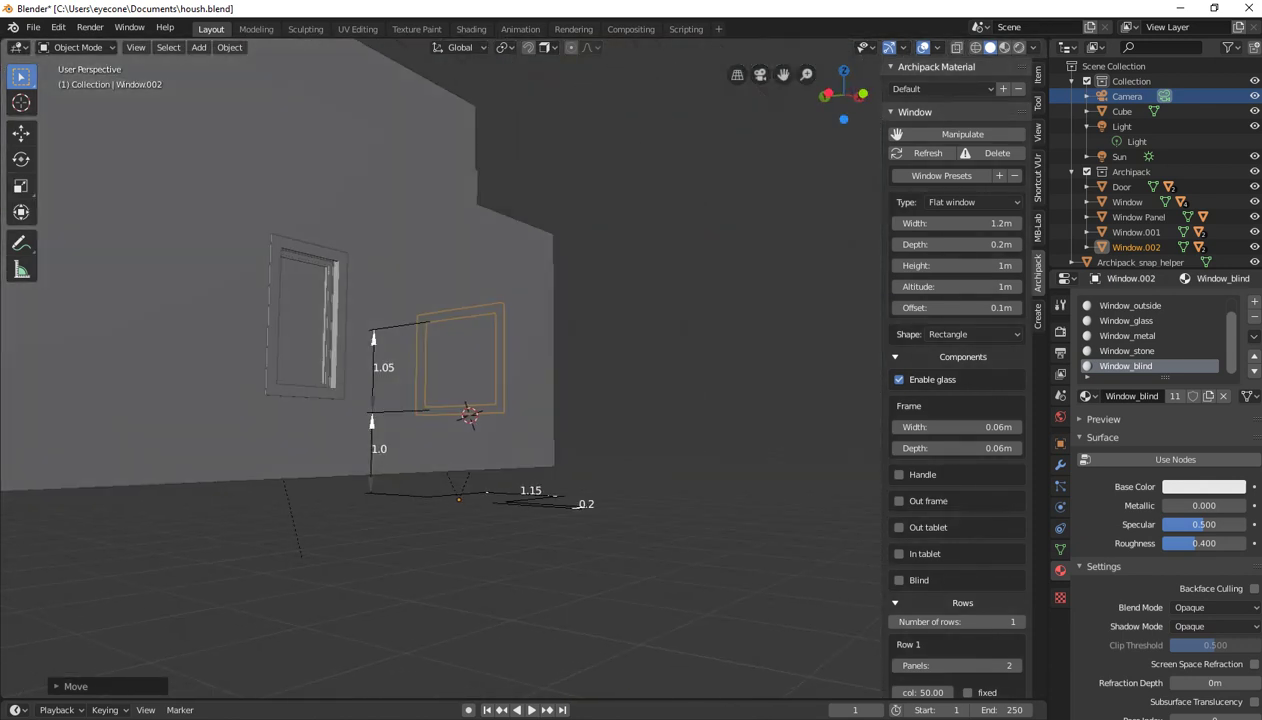
scroll(440, 360, up, 4)
mouse_move(776, 341)
middle_down()
mouse_move(208, 194)
mouse_move(780, 236)
middle_up()
scroll(440, 360, down, 5)
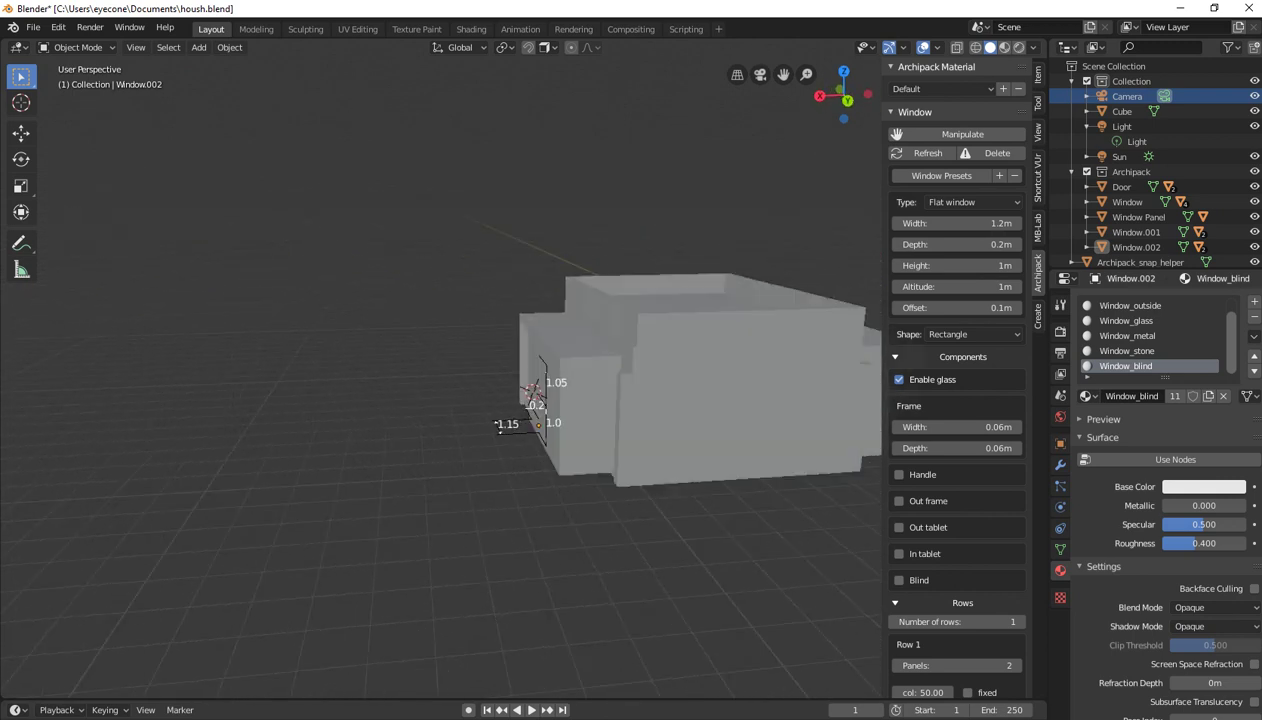
scroll(540, 400, up, 2)
scroll(440, 380, down, 3)
middle_drag(440, 380, 620, 386)
middle_drag(400, 72, 480, 69)
scroll(480, 69, up, 2)
scroll(480, 69, up, 3)
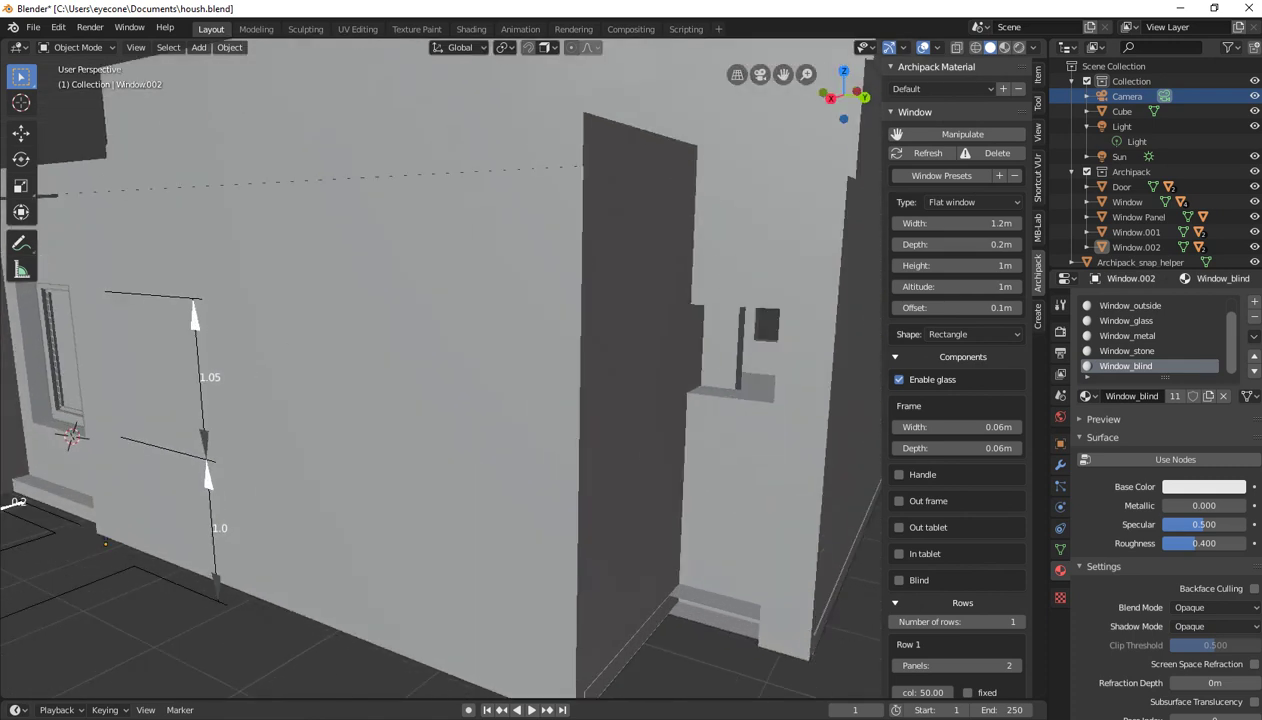
middle_drag(440, 380, 447, 380)
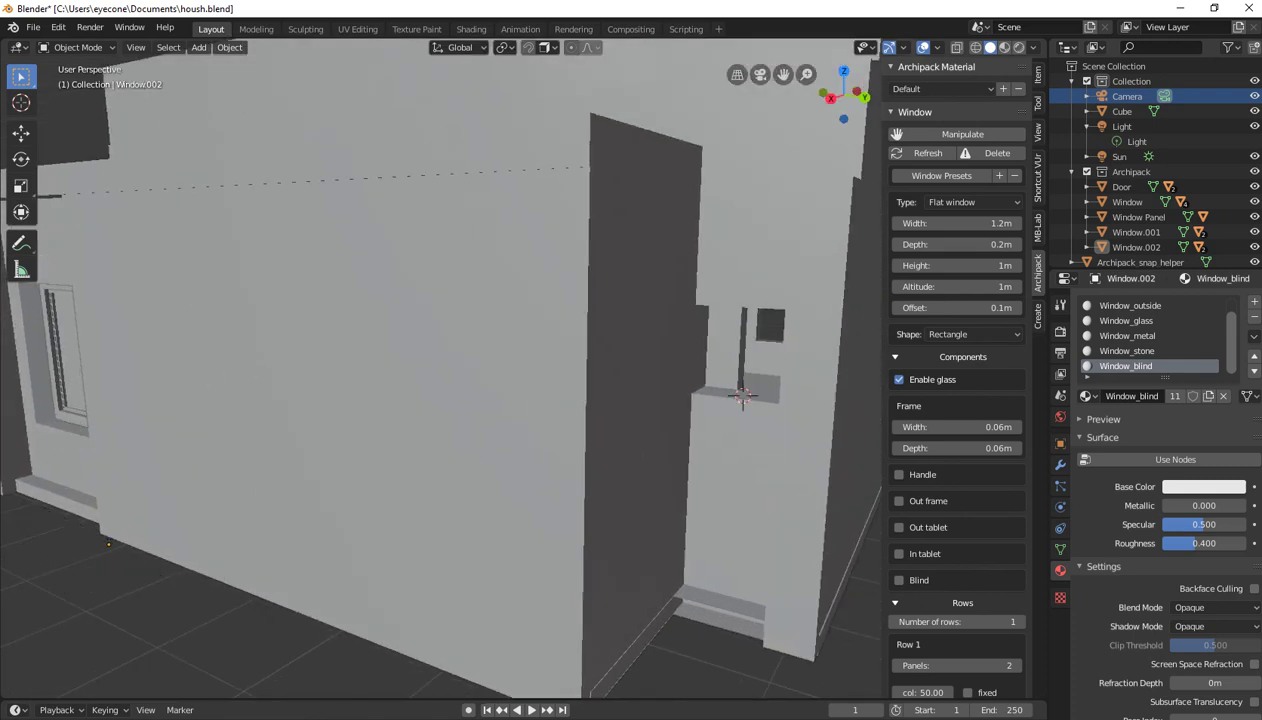
Switch the sidebar to Archipack's Create tools
scroll(440, 370, down, 3)
scroll(440, 370, up, 4)
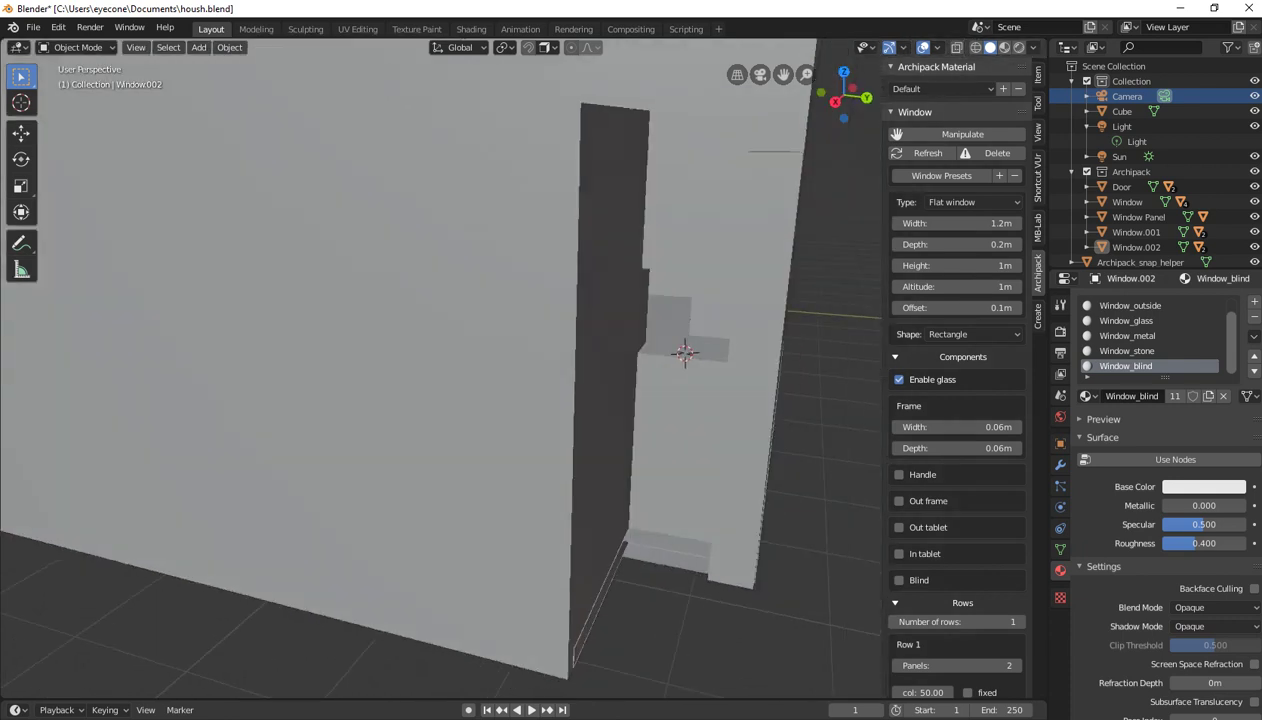
click(1038, 228)
click(1038, 272)
click(1038, 316)
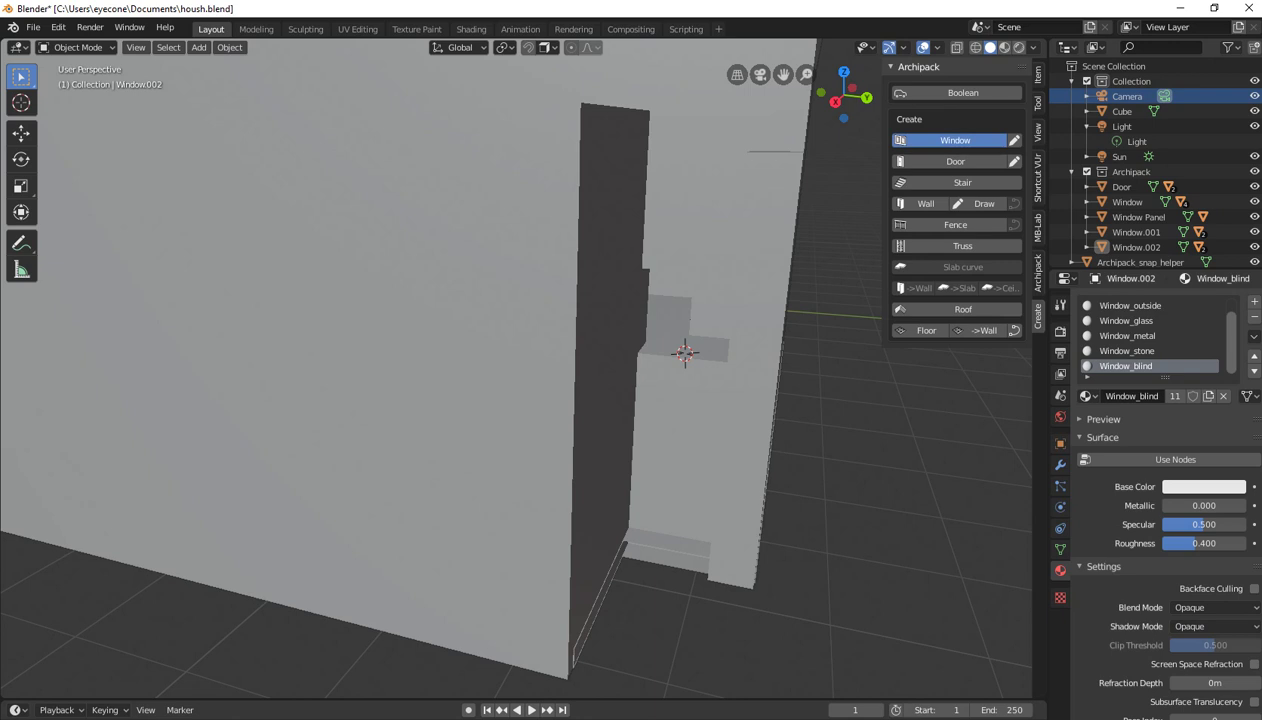
Add a new 0.8-wide Archipack window, Window.003, from a preset
click(955, 140)
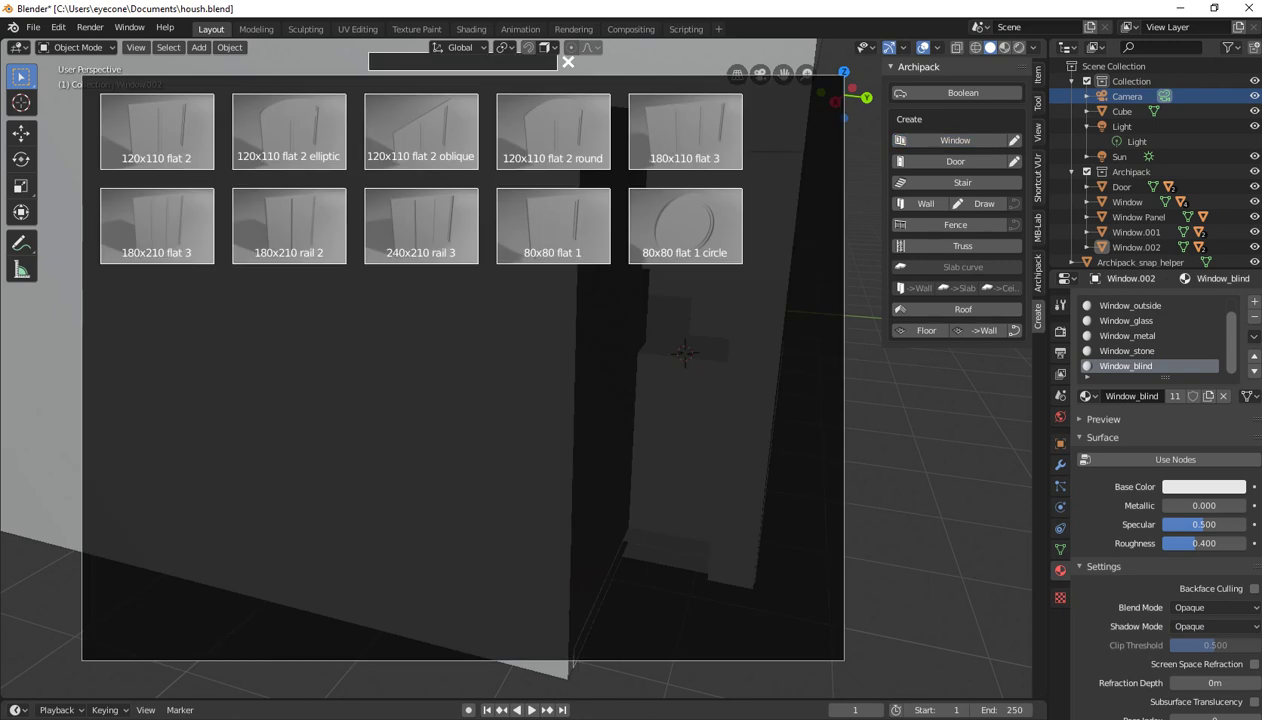
click(553, 226)
scroll(440, 360, down, 5)
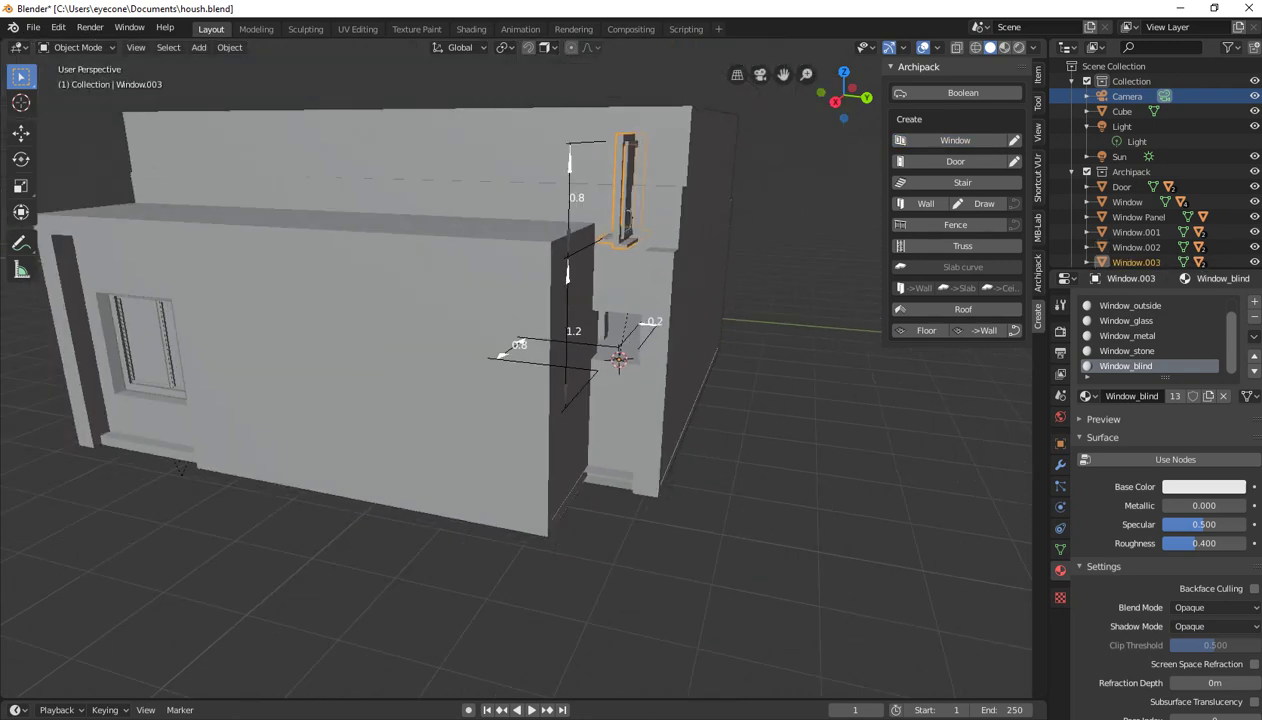
middle_drag(500, 400, 560, 400)
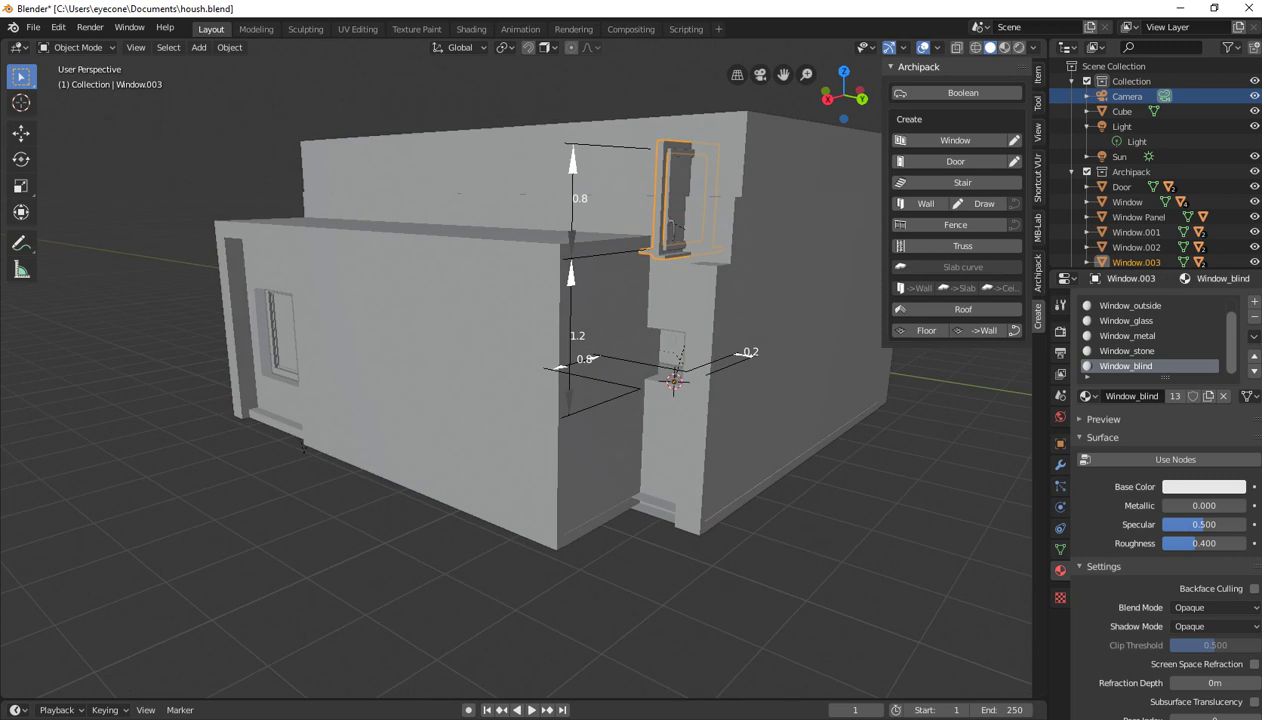
Rotate Window.003 by 90° in top wireframe view to align it with the side wall
key(KP_7)
key(shift+z)
scroll(515, 370, up, 3)
key(r)
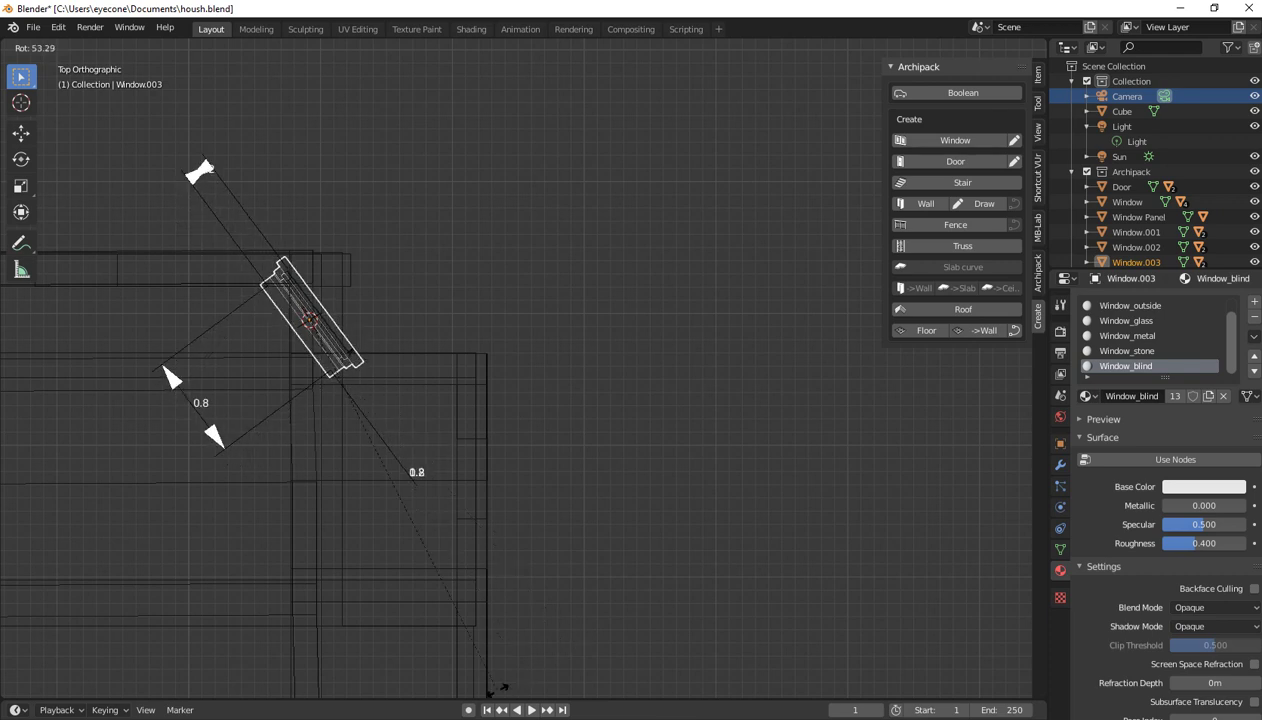
text(90)
key(Return)
scroll(518, 370, up, 2)
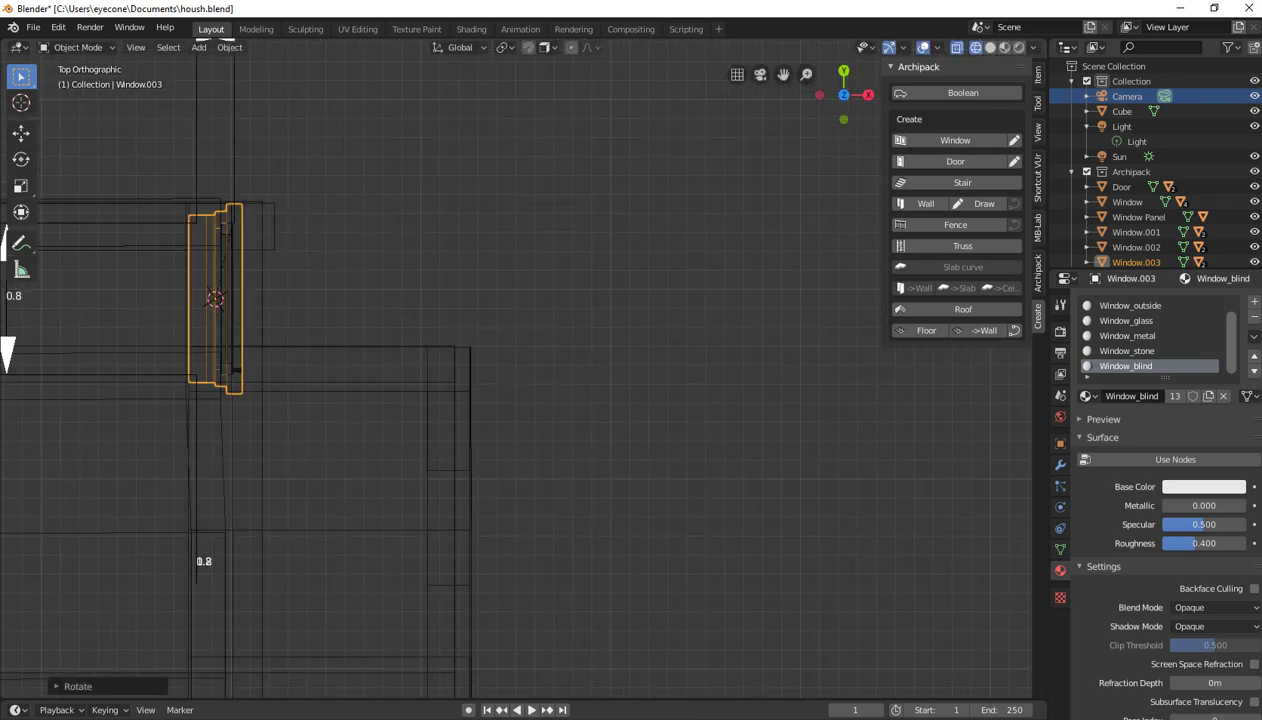
mouse_move(803, 301)
middle_down()
mouse_move(704, 323)
mouse_move(298, 150)
middle_up()
key(shift+z)
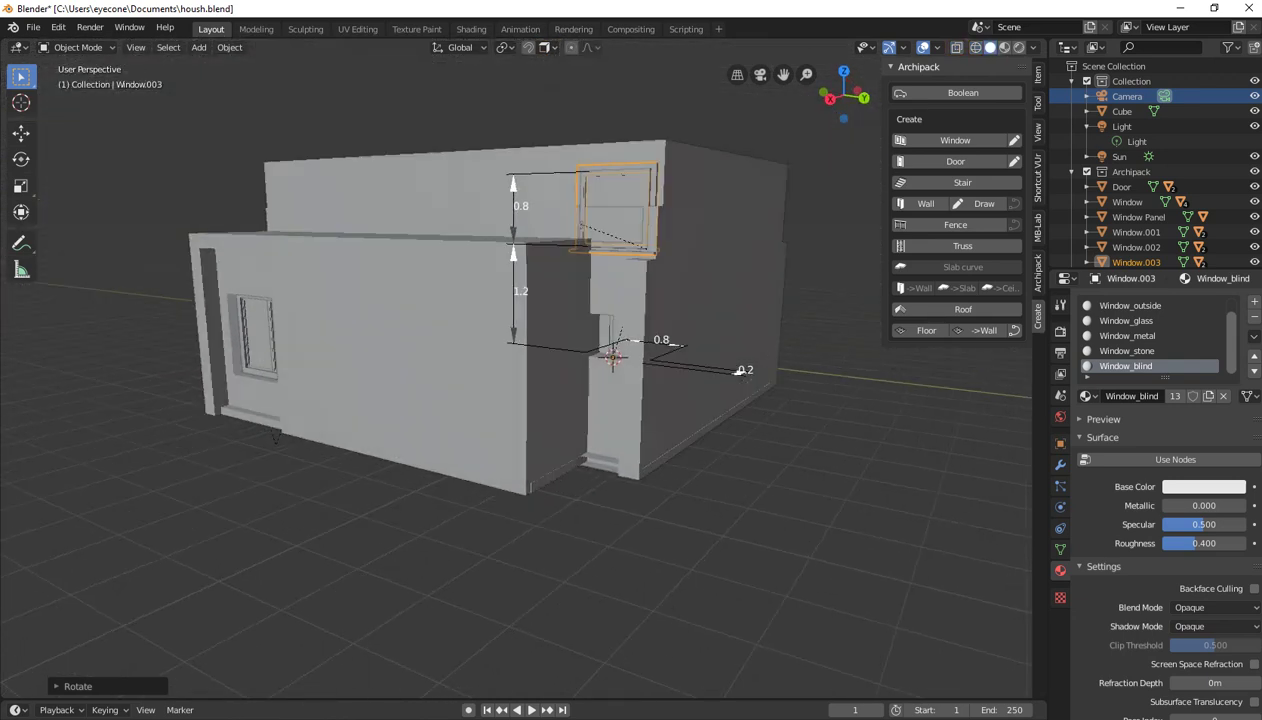
Lower Window.003 along Z and scale it down uniformly to about 0.57 wide
key(g)
key(z)
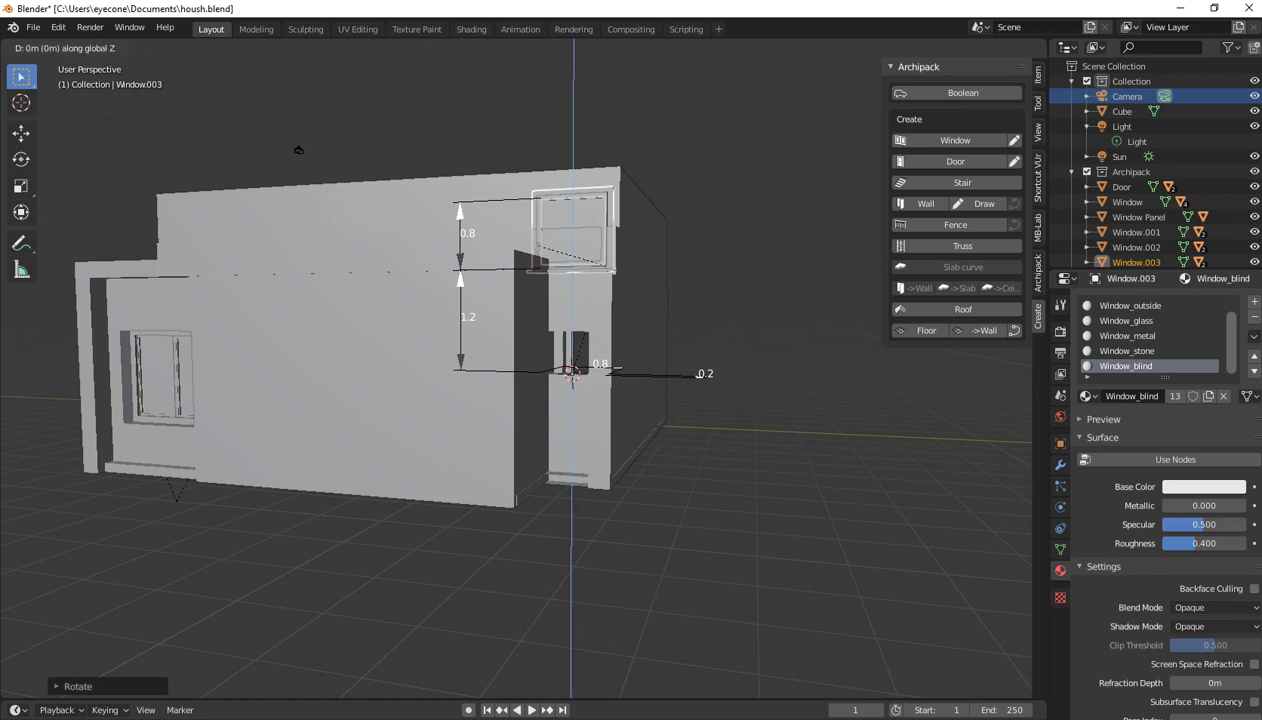
click(298, 150)
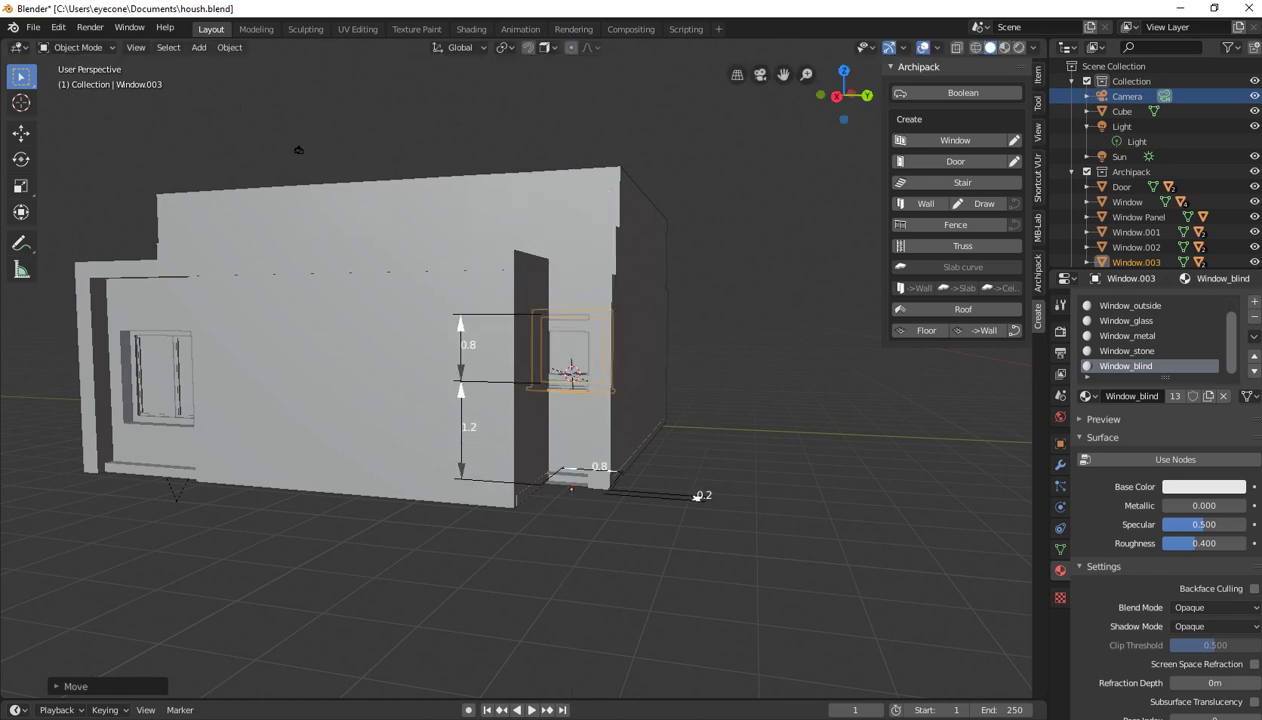
key(s)
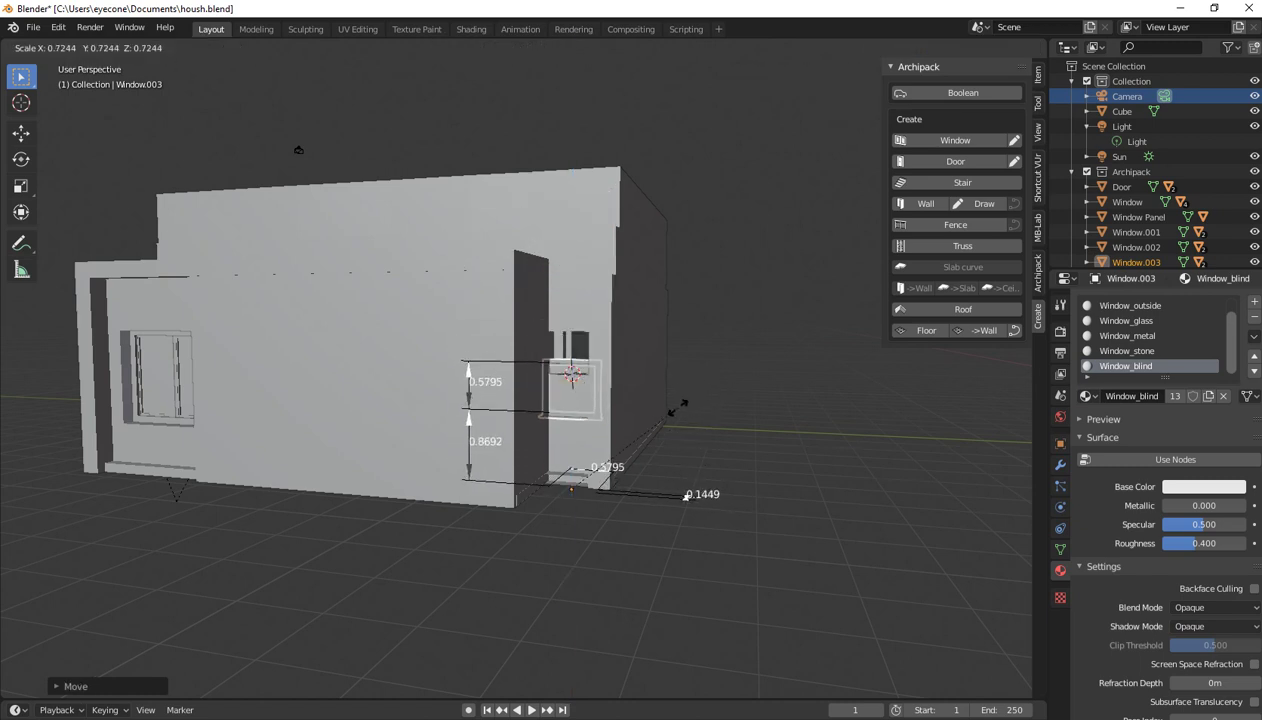
click(298, 150)
Raise Window.003 about 0.41 m along Z on the side wall
key(z)
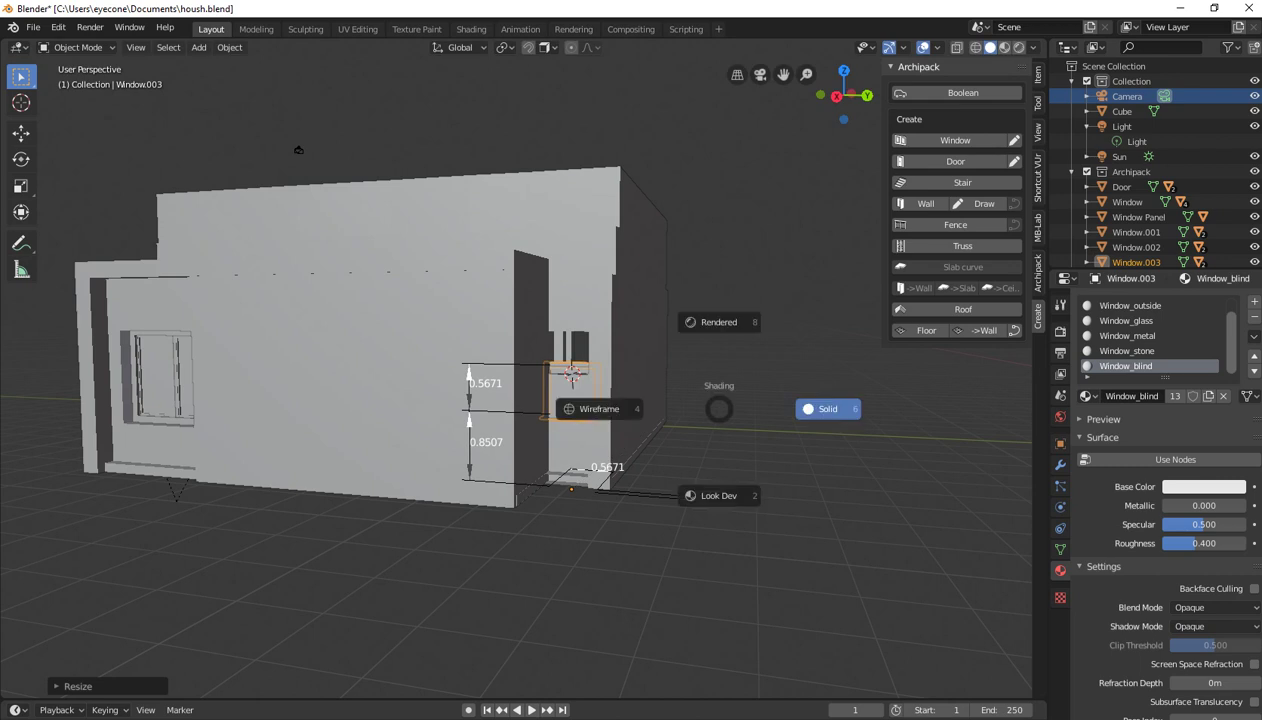
key(Escape)
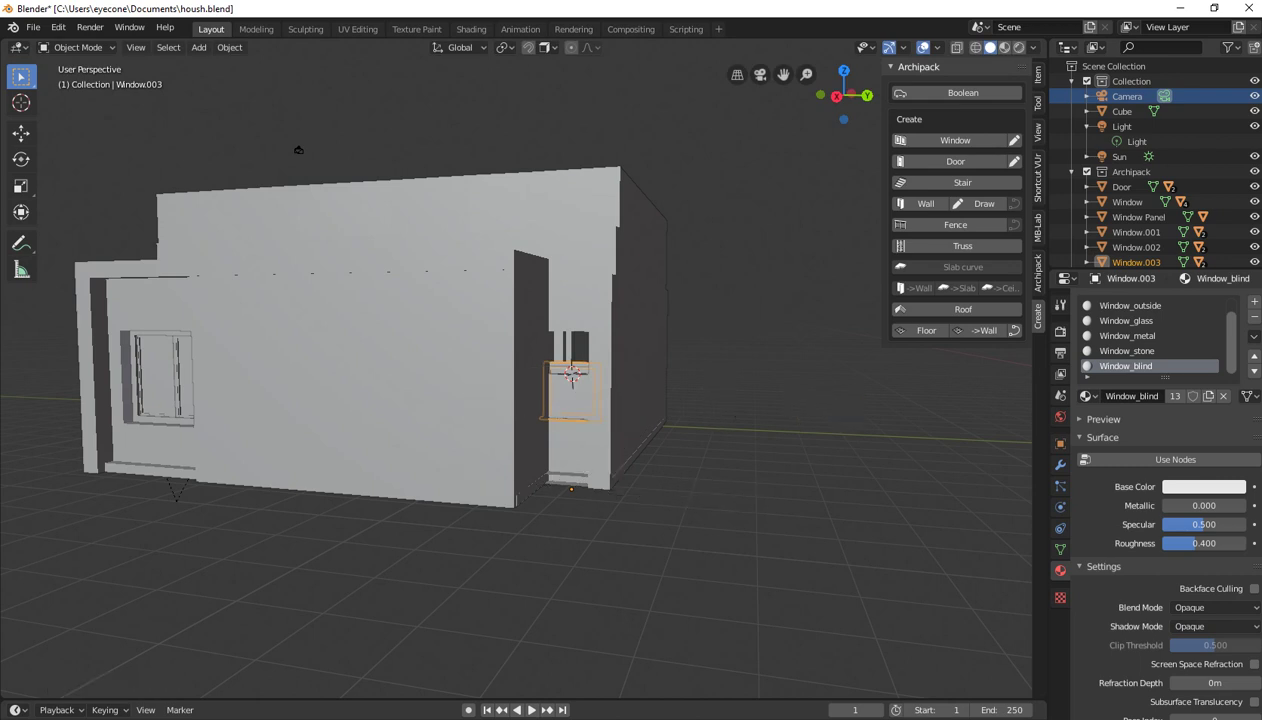
key(g)
key(z)
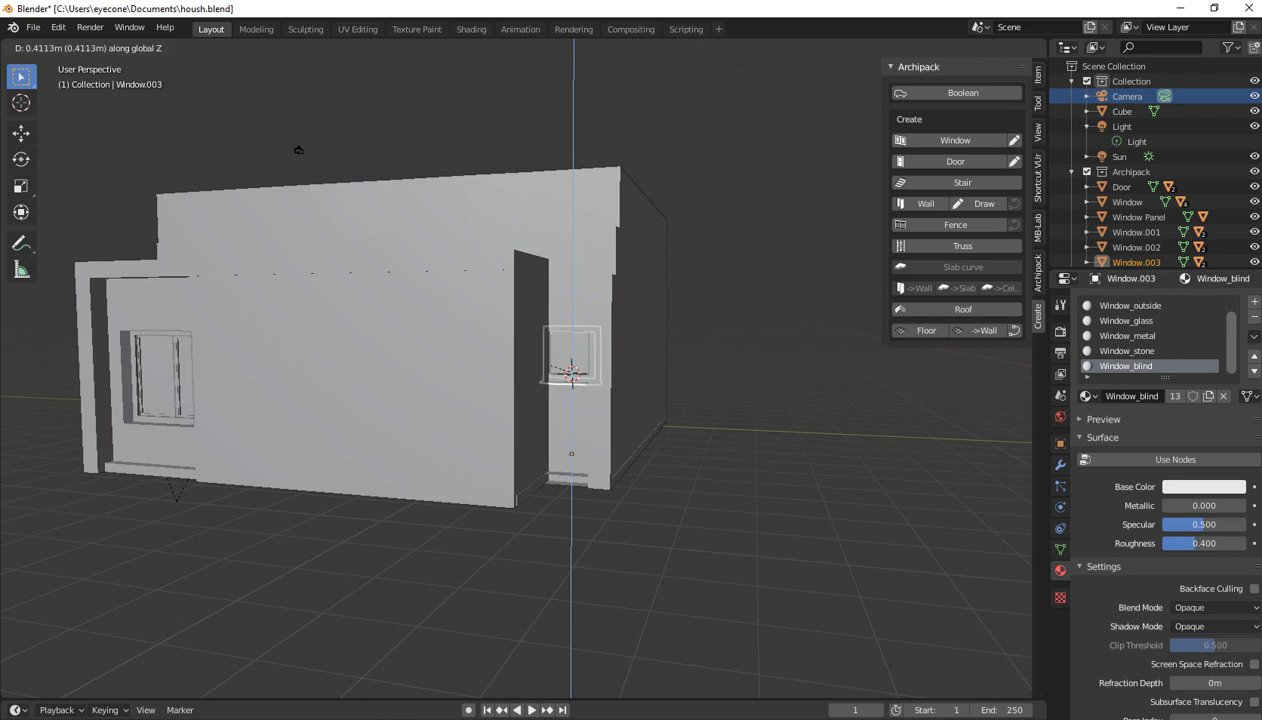
click(298, 150)
scroll(298, 150, up, 3)
scroll(298, 150, up, 2)
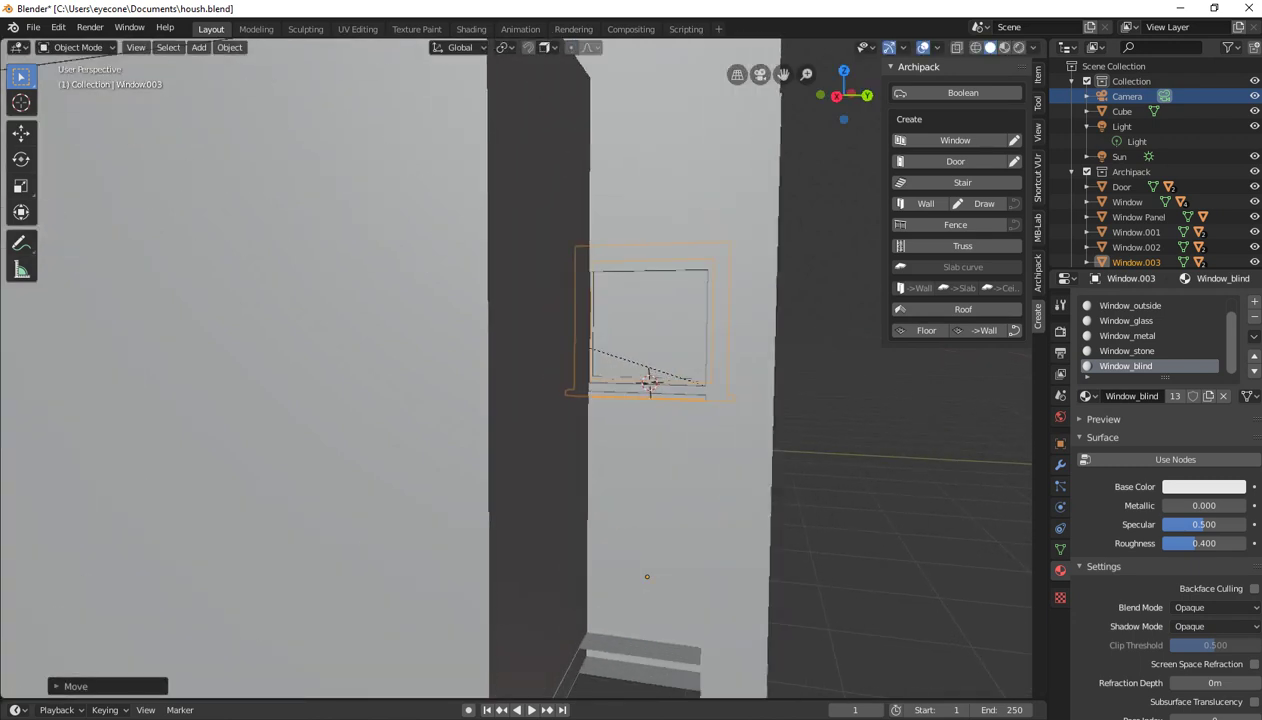
ctrl+scroll(955, 300, down, 3)
ctrl+scroll(955, 300, down, 1)
Drag Window.003's width, depth, height and offset to 0.57, 0.13, 0.66 and 0.06 m
ctrl+scroll(955, 300, down, 1)
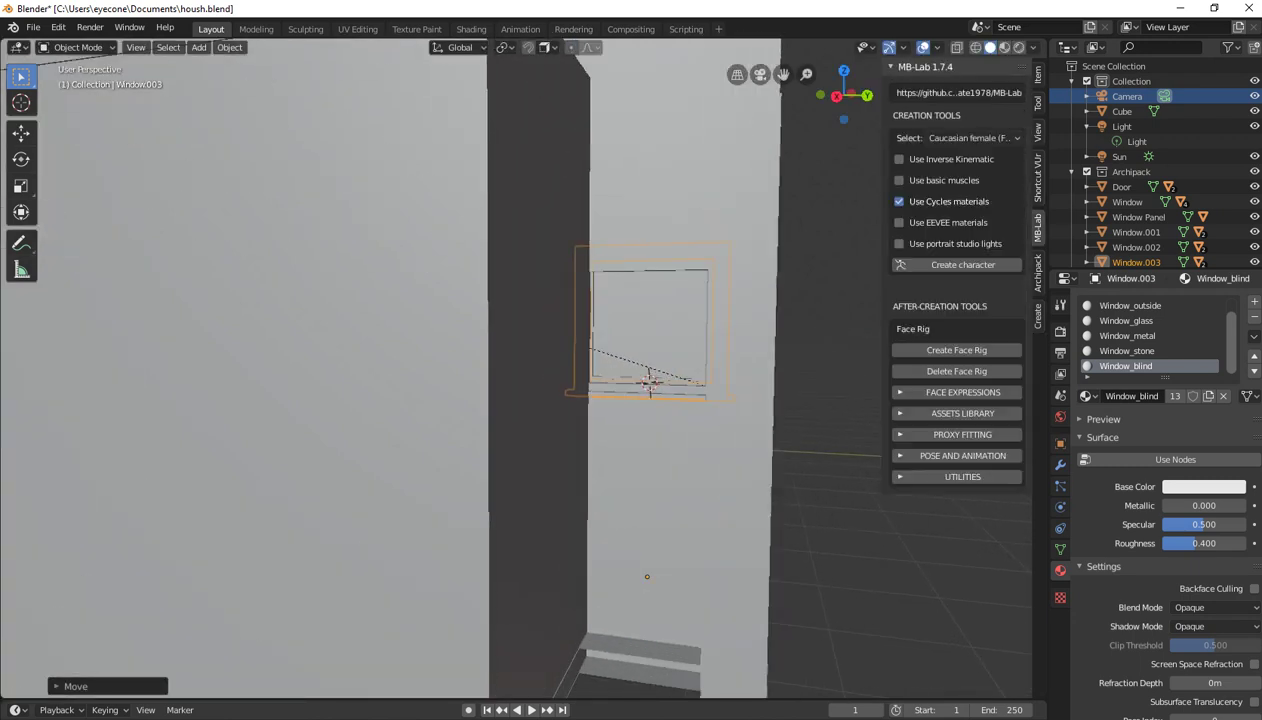
ctrl+scroll(955, 300, down, 1)
drag(955, 223, 905, 223)
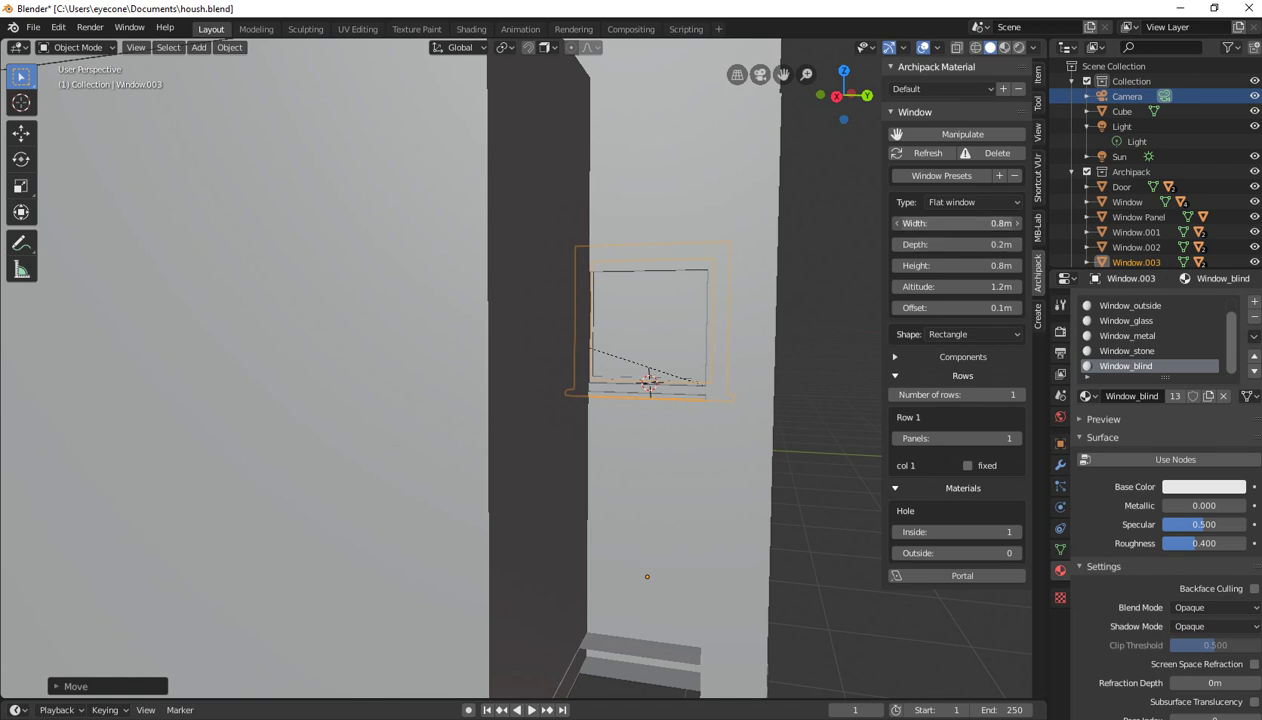
click(897, 244)
drag(955, 265, 915, 265)
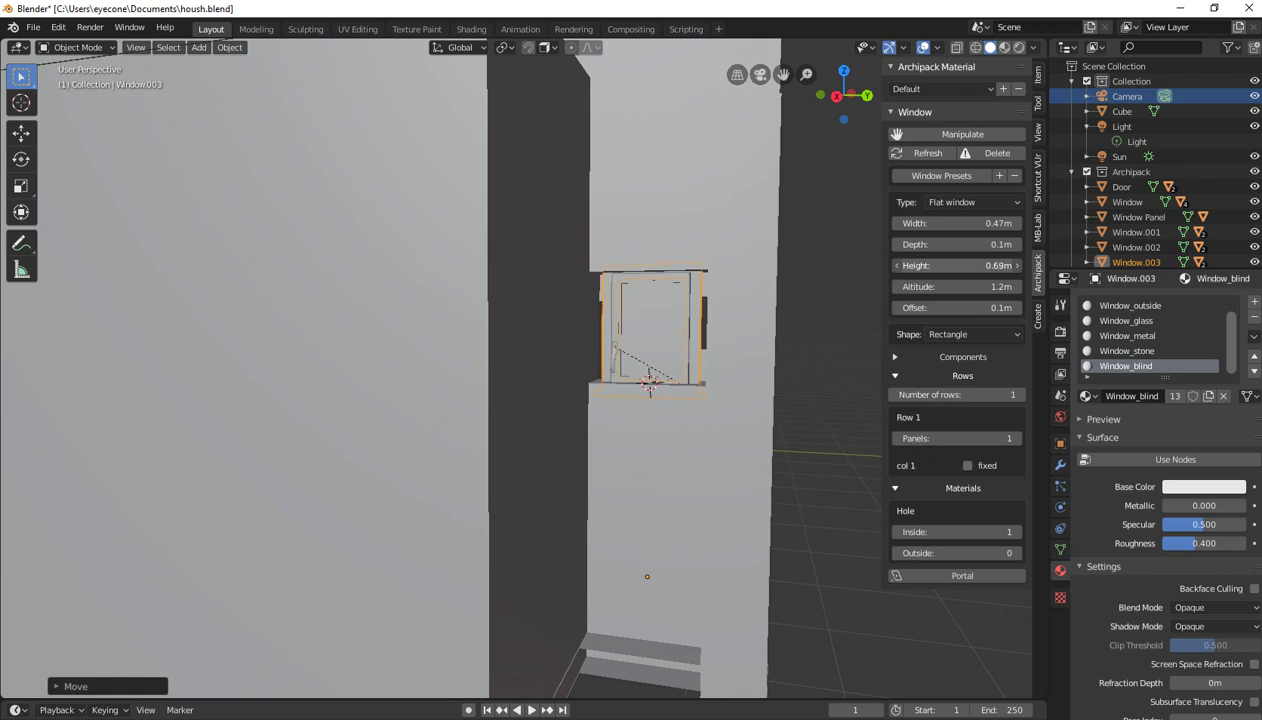
mouse_move(955, 307)
mouse_down()
mouse_move(915, 307)
mouse_move(995, 307)
mouse_up()
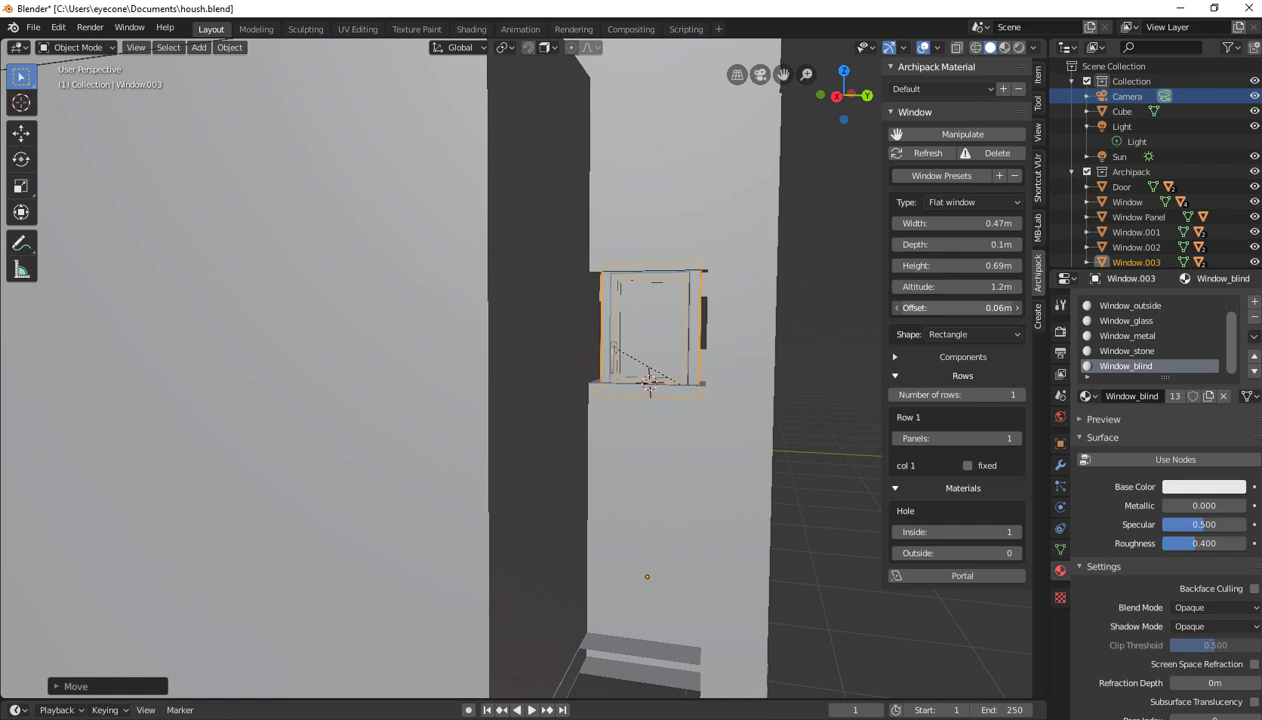
drag(955, 265, 950, 265)
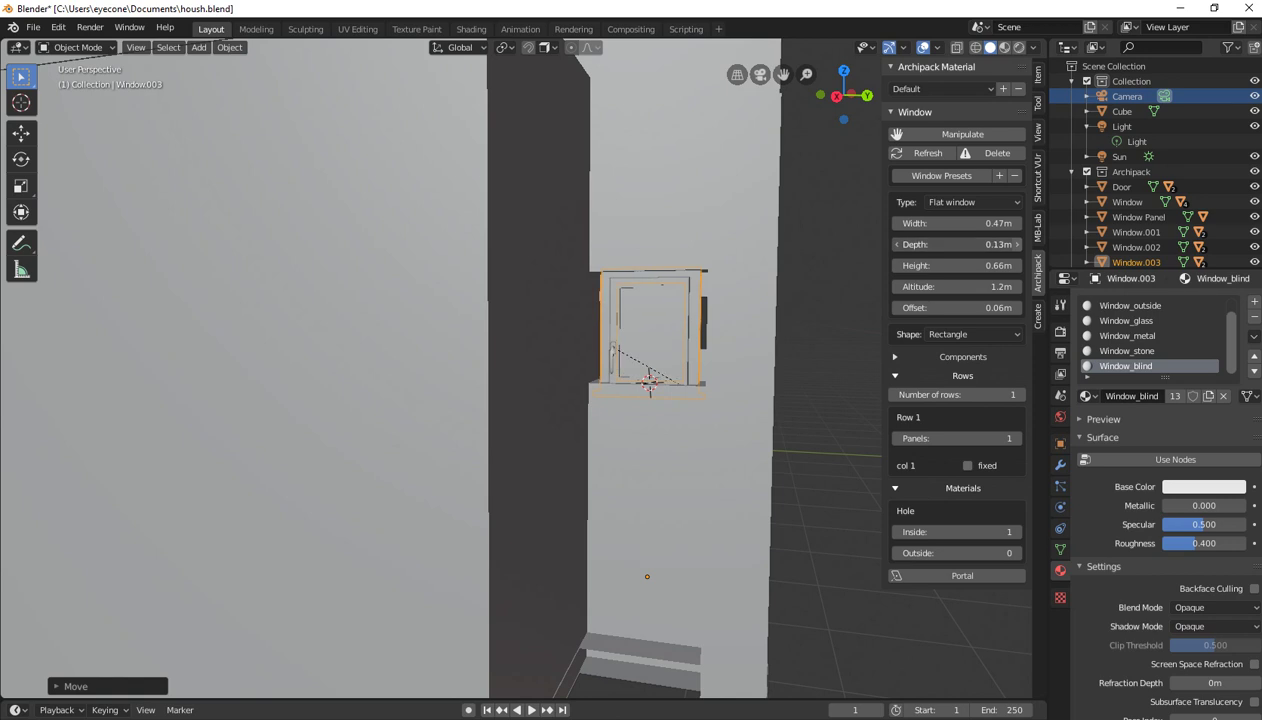
mouse_move(955, 244)
mouse_down()
mouse_move(935, 244)
mouse_move(960, 223)
mouse_move(1000, 223)
mouse_up()
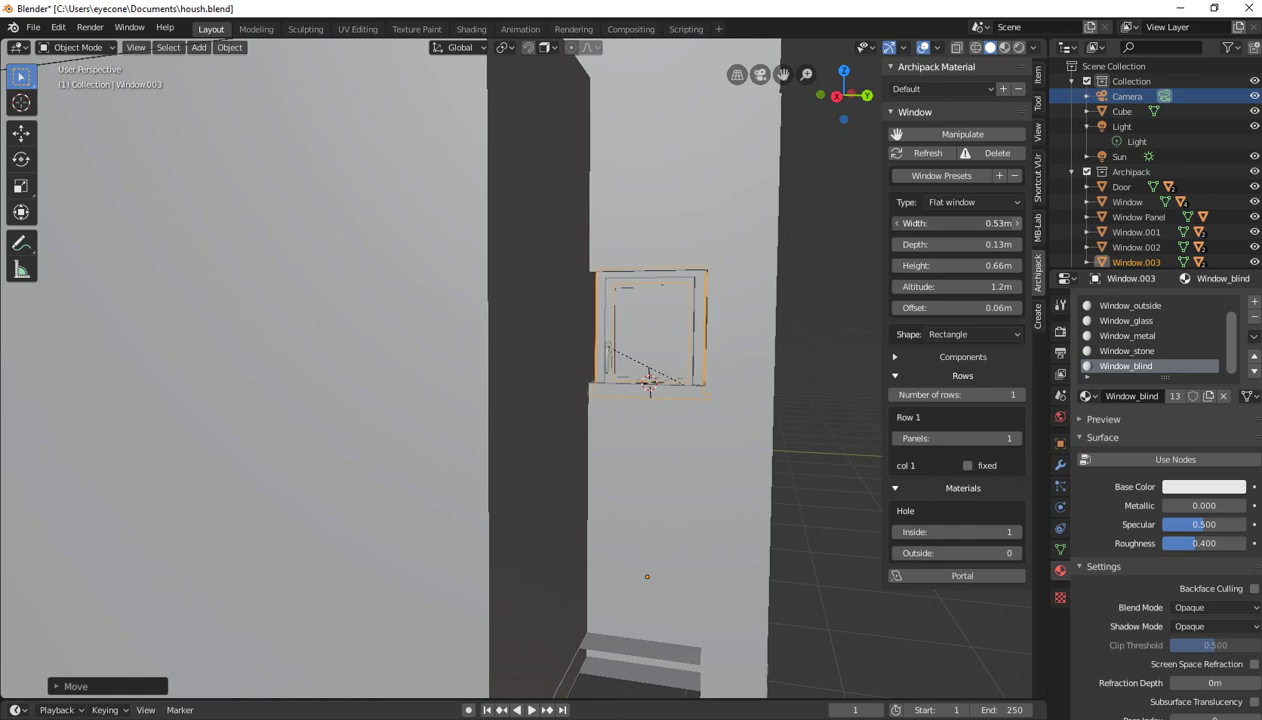
Orbit out to face the long side wall and select the small window's panel
middle_drag(440, 360, 520, 360)
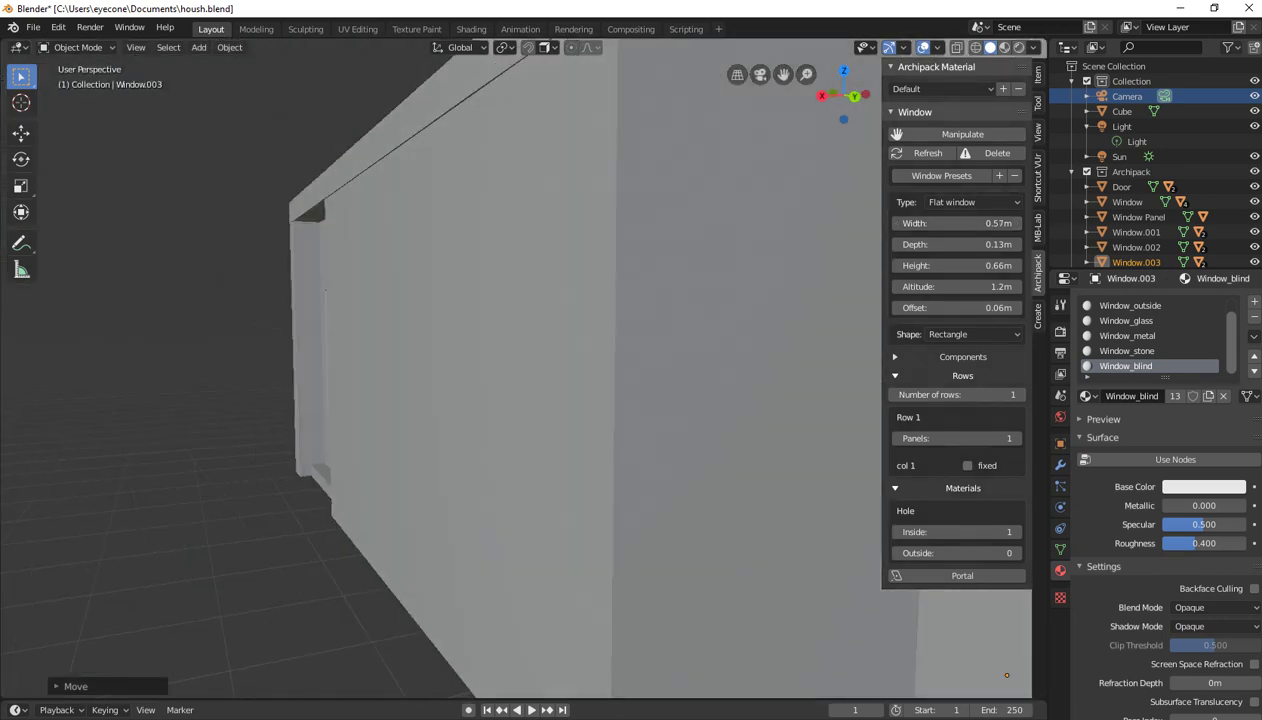
scroll(440, 360, down, 3)
middle_drag(424, 466, 30, 550)
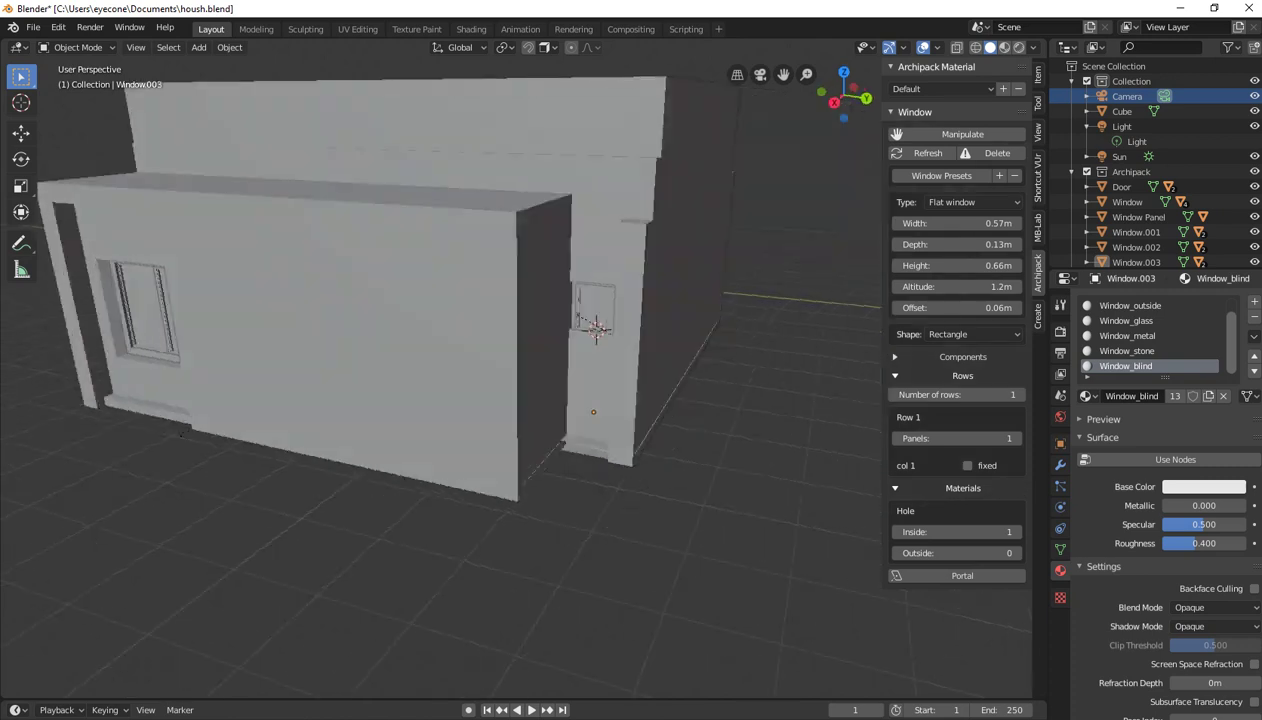
middle_drag(440, 400, 300, 420)
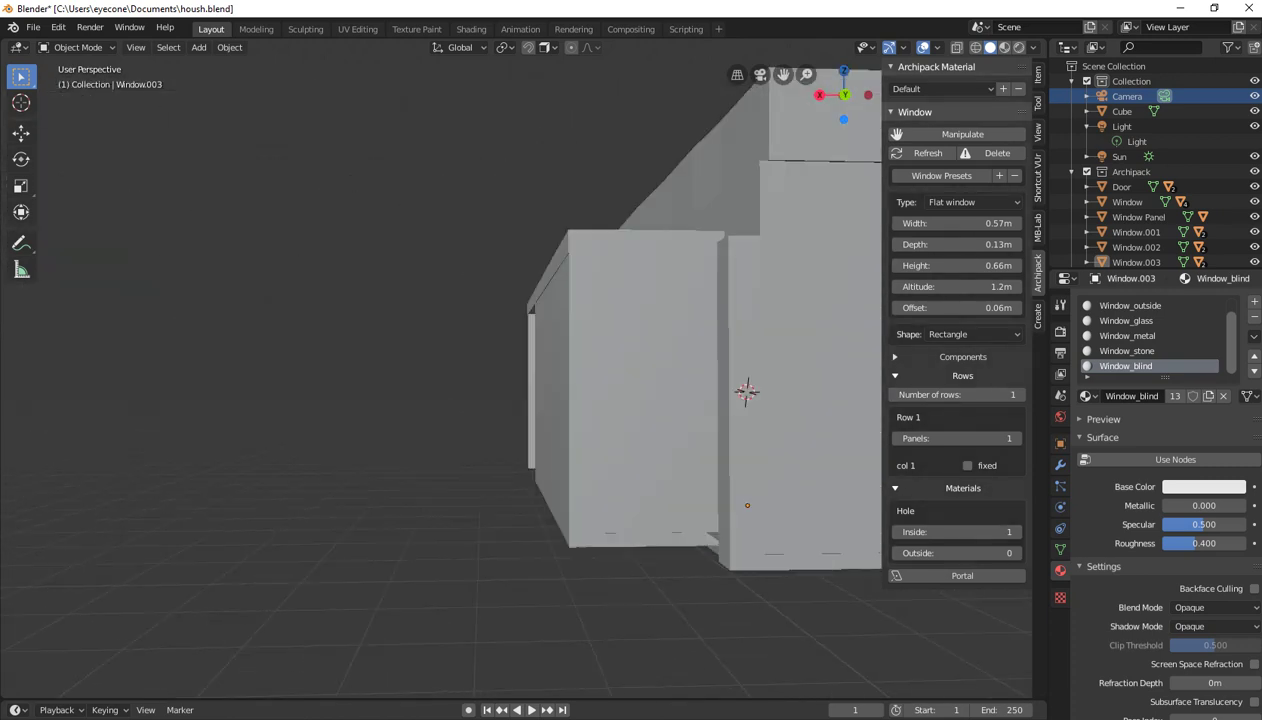
middle_drag(625, 340, 620, 332)
click(619, 326)
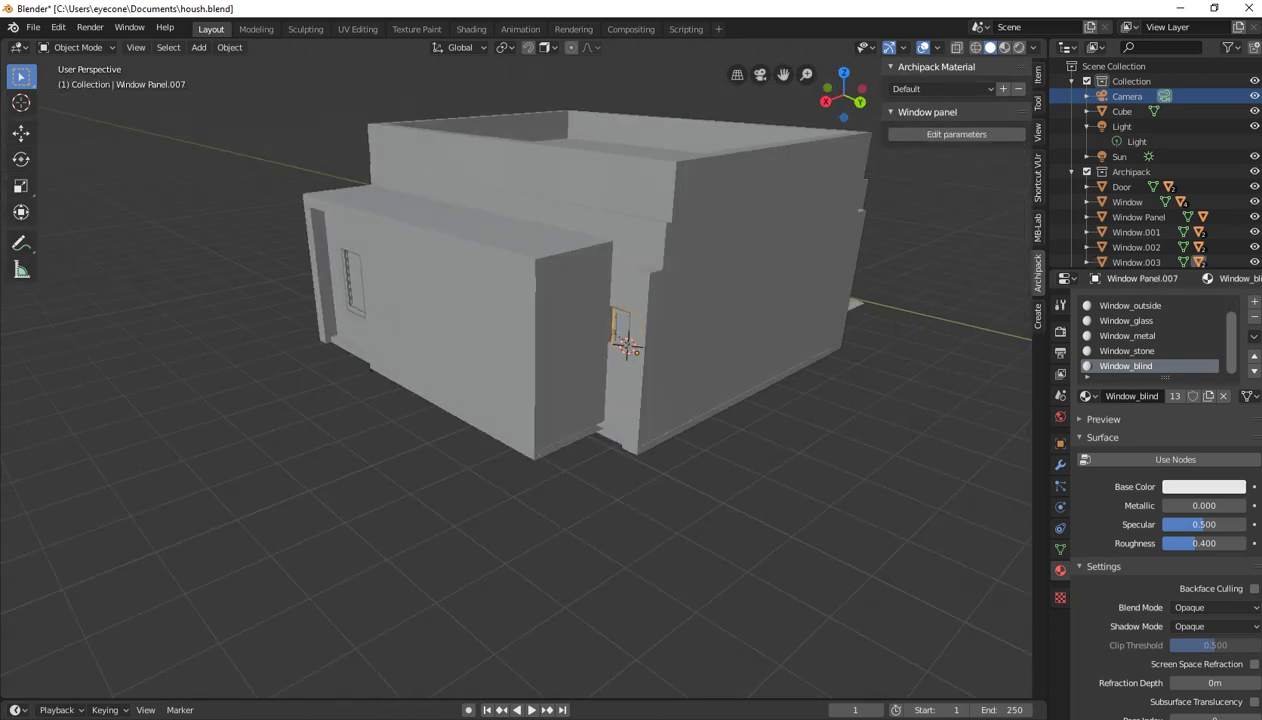
scroll(620, 340, up, 6)
Switch to top view, preview rendered shading, then settle on wireframe
mouse_move(540, 560)
middle_down()
mouse_move(600, 560)
mouse_move(500, 555)
middle_up()
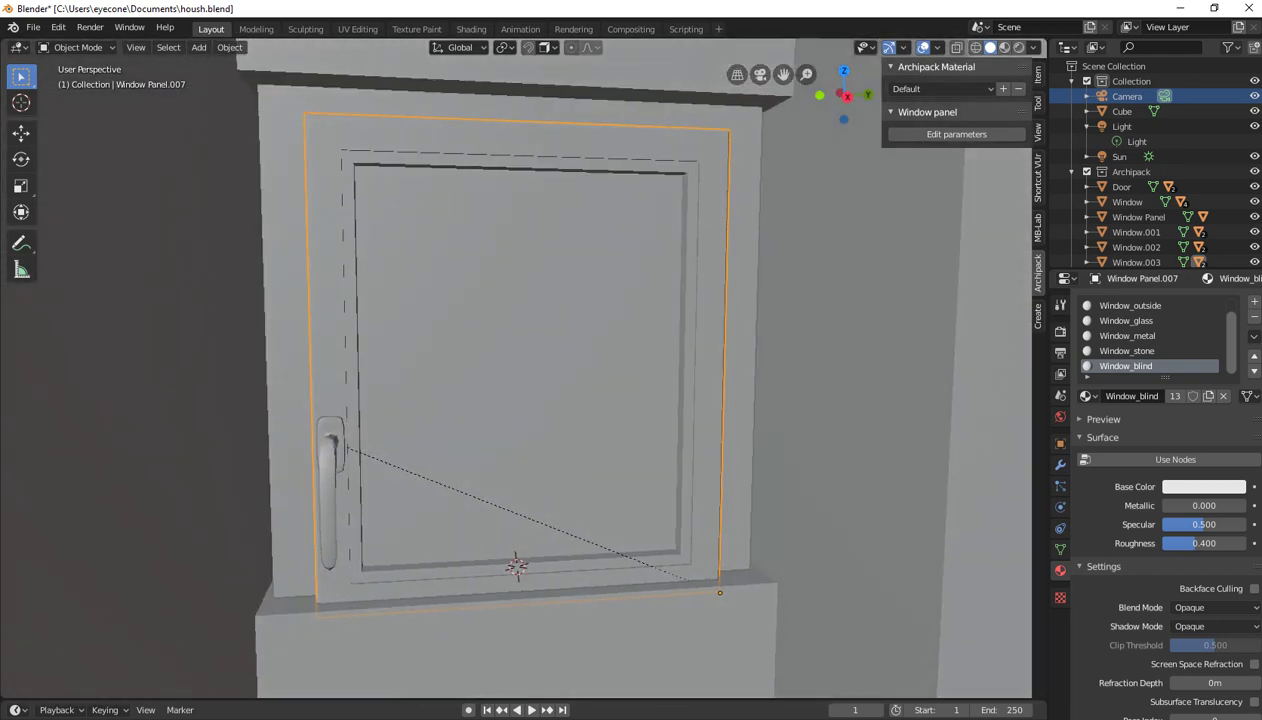
key(KP_7)
key(z)
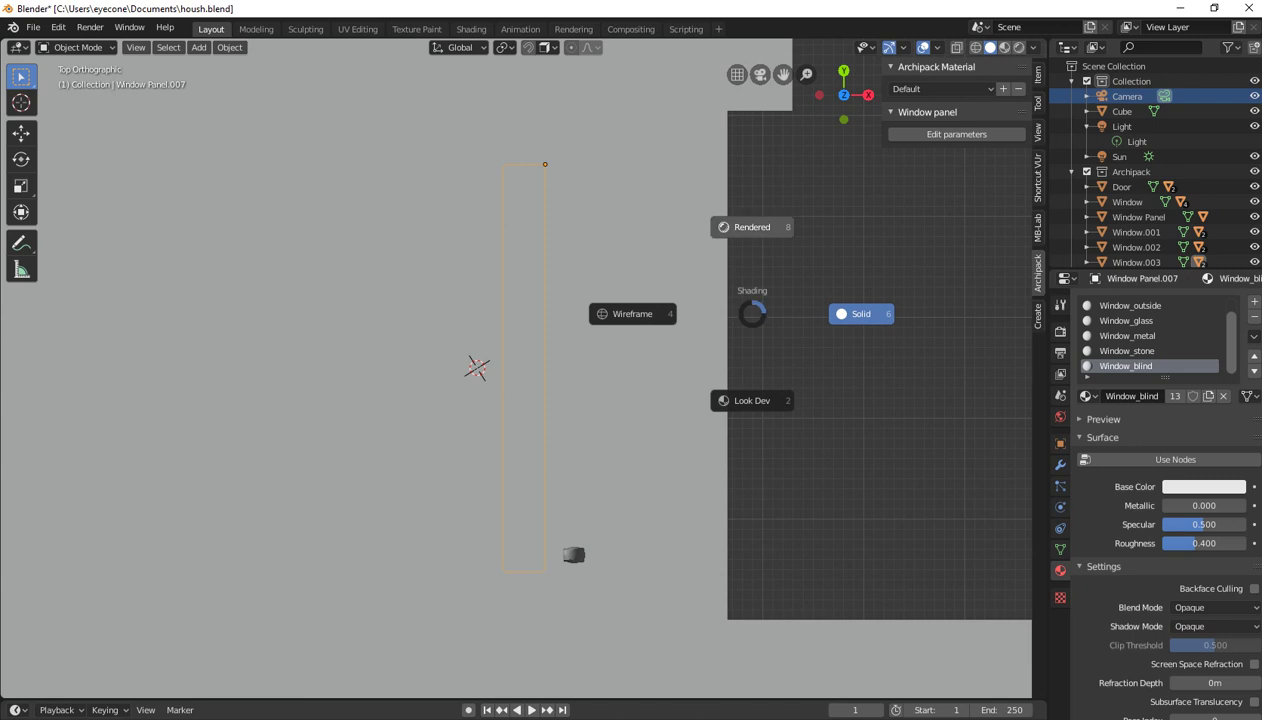
key(8)
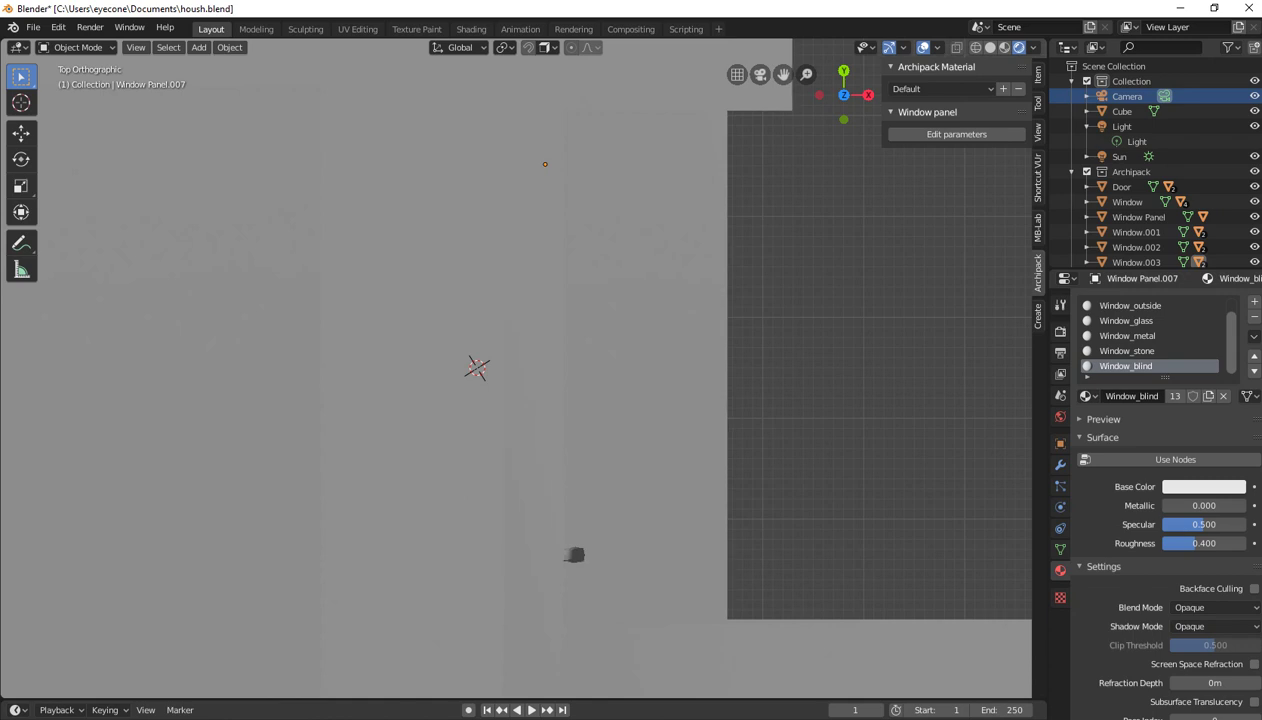
key(z)
key(6)
scroll(516, 367, down, 4)
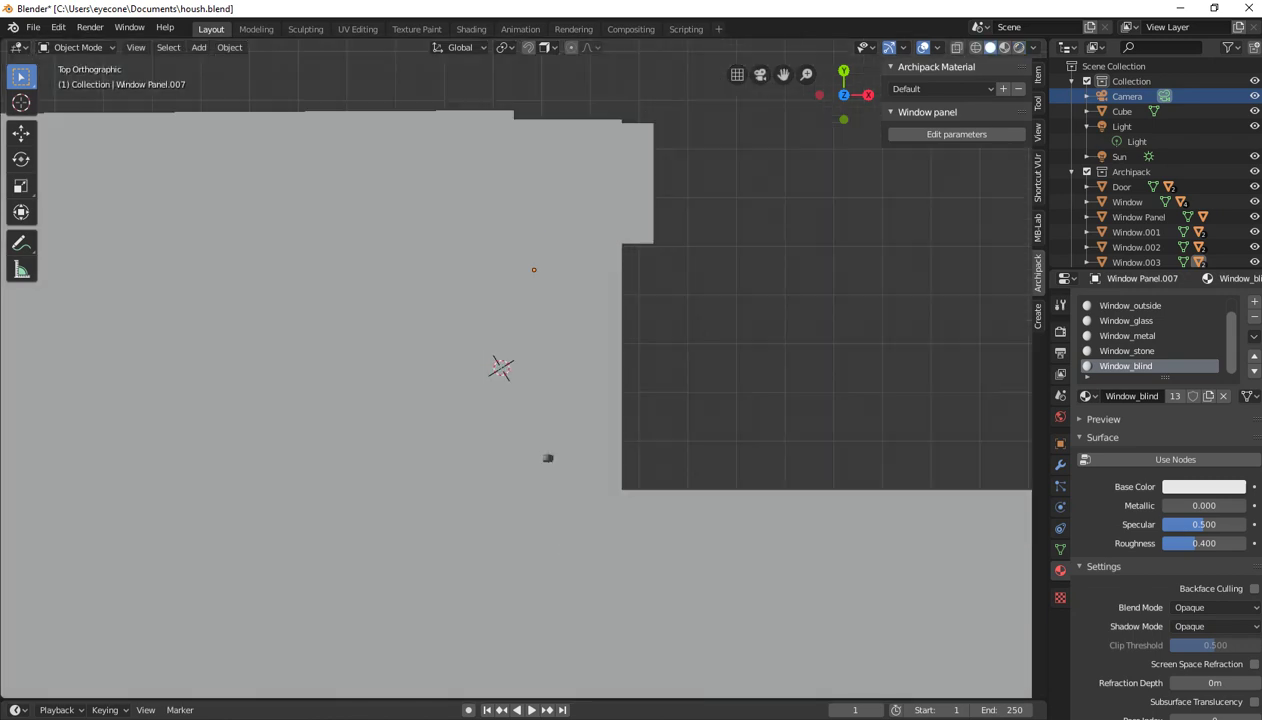
scroll(516, 367, down, 1)
key(shift+z)
scroll(516, 367, up, 2)
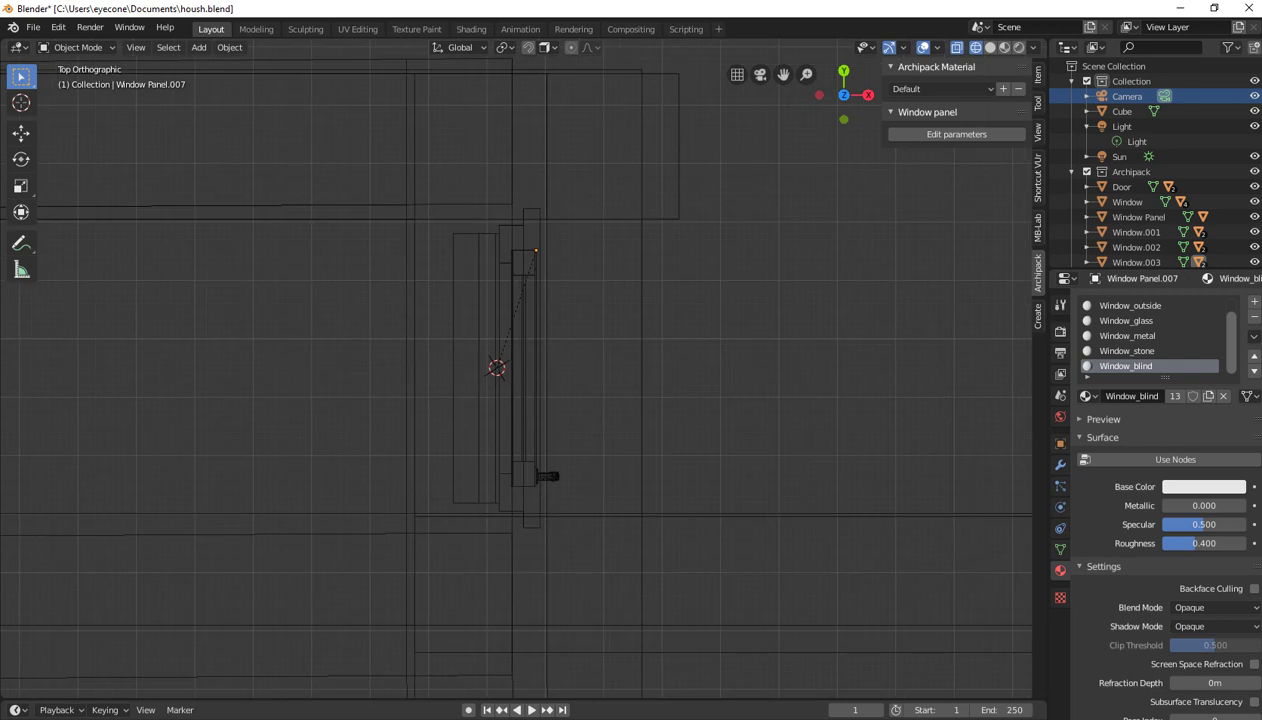
Select the whole Window.003 object and begin rotating it
click(535, 370)
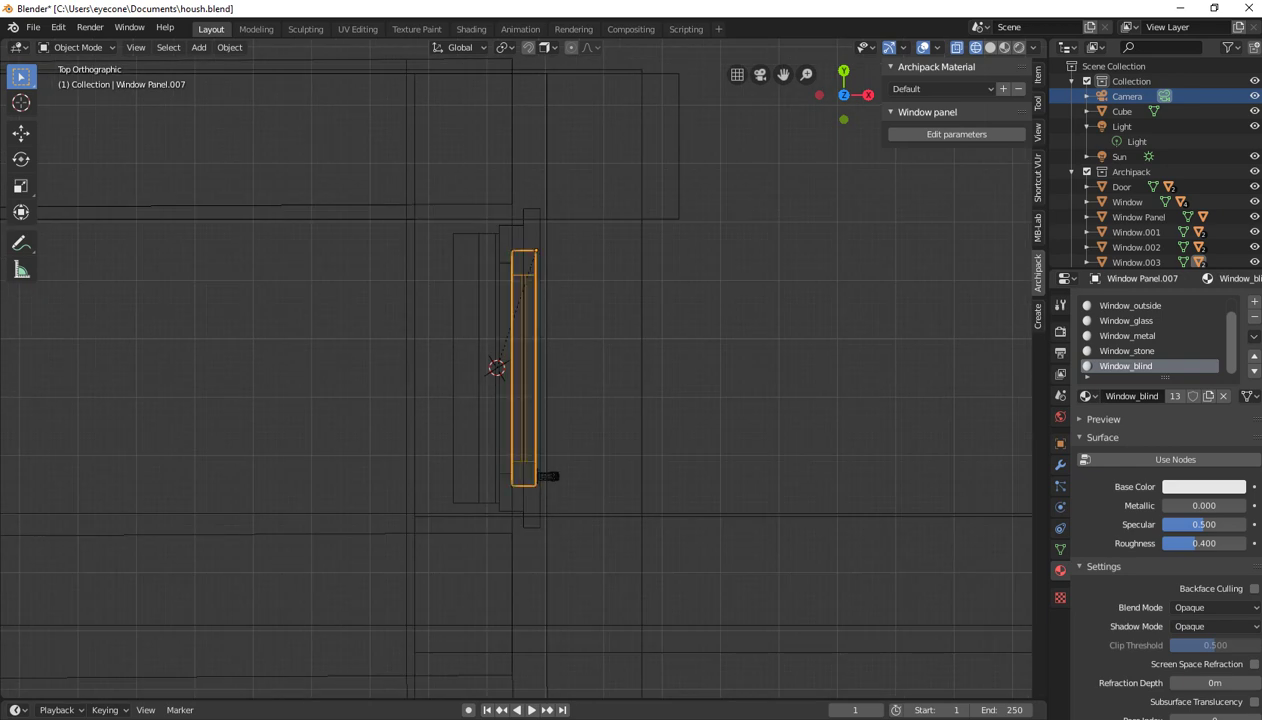
click(535, 370)
click(535, 370)
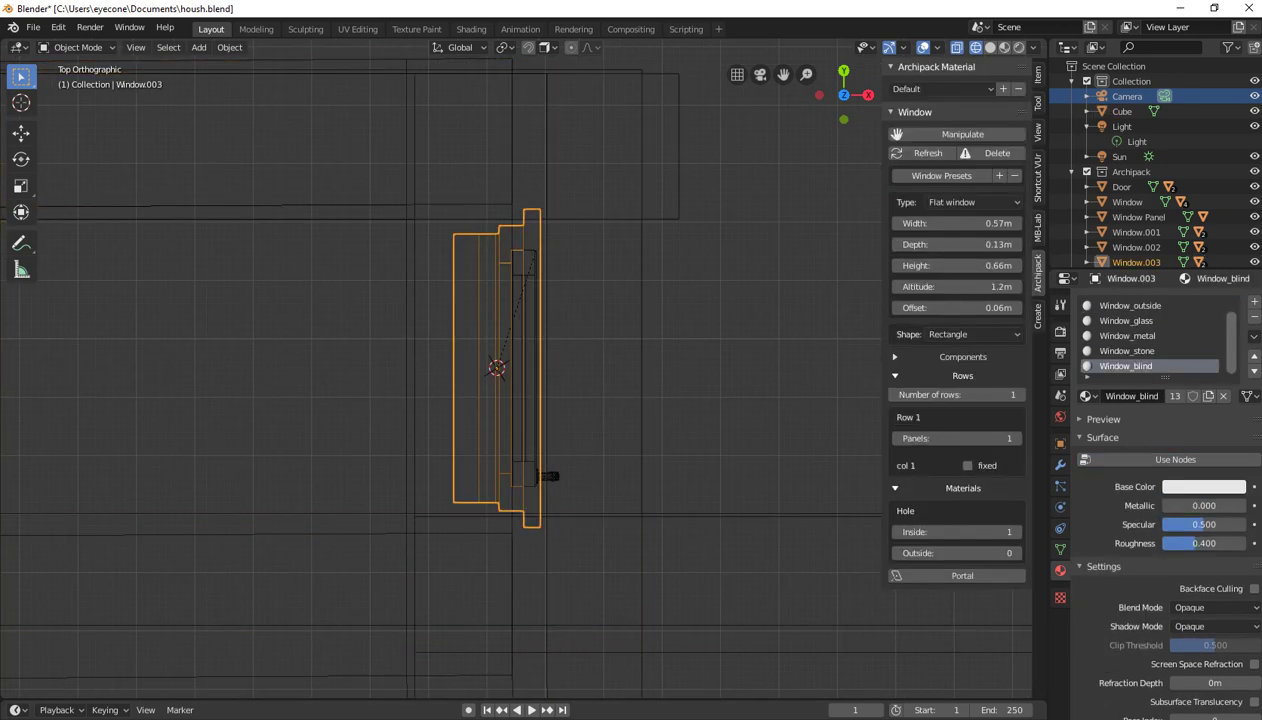
key(r)
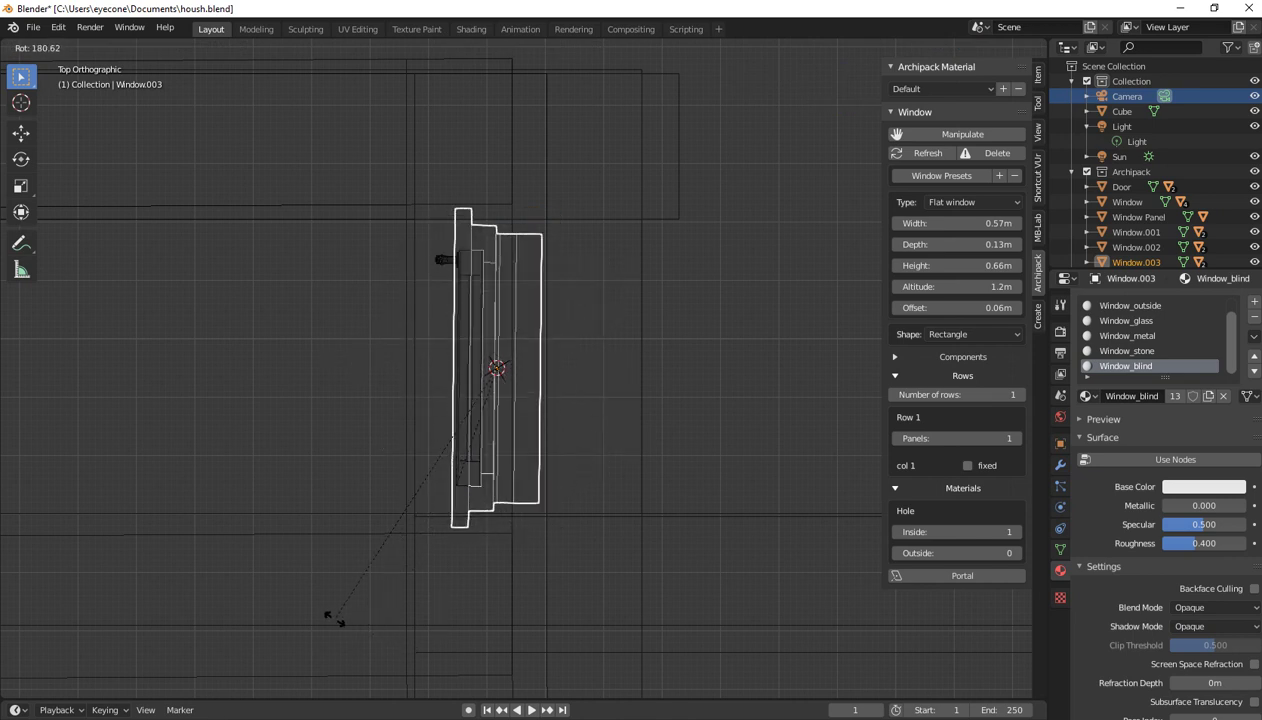
Confirm Window.003's half-turn and view it head-on in solid shading
click(333, 618)
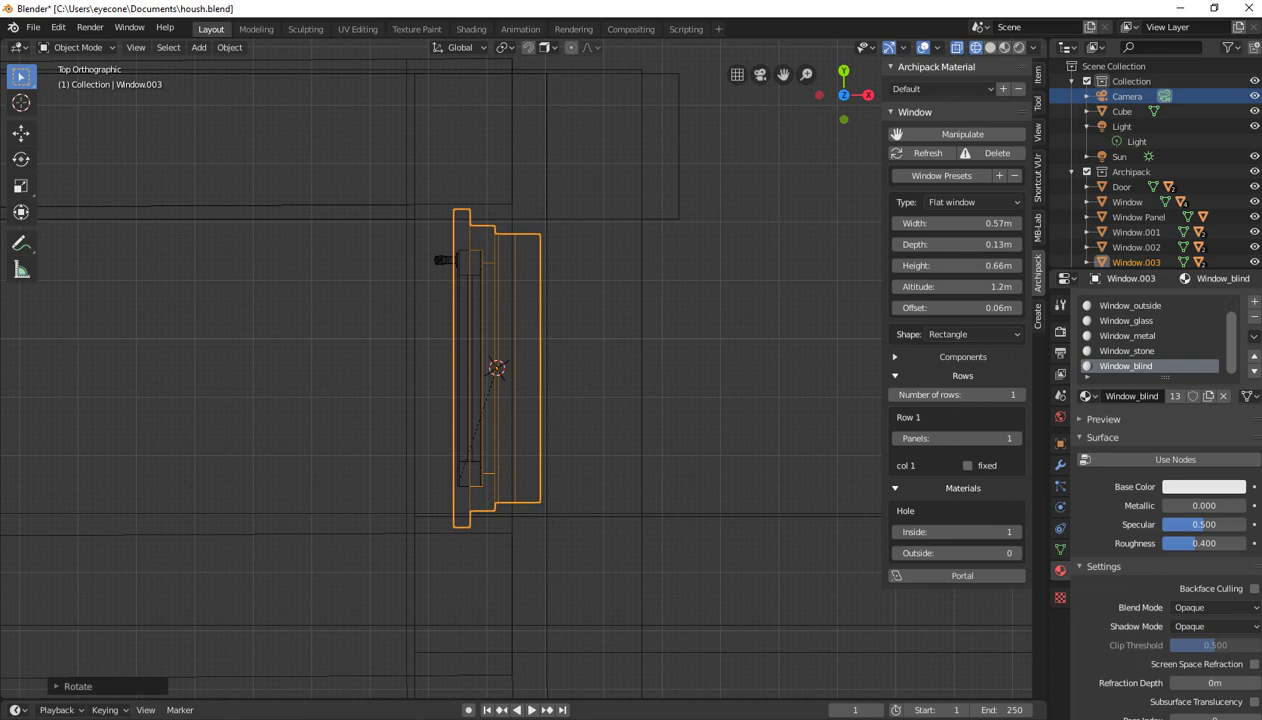
middle_drag(450, 400, 520, 330)
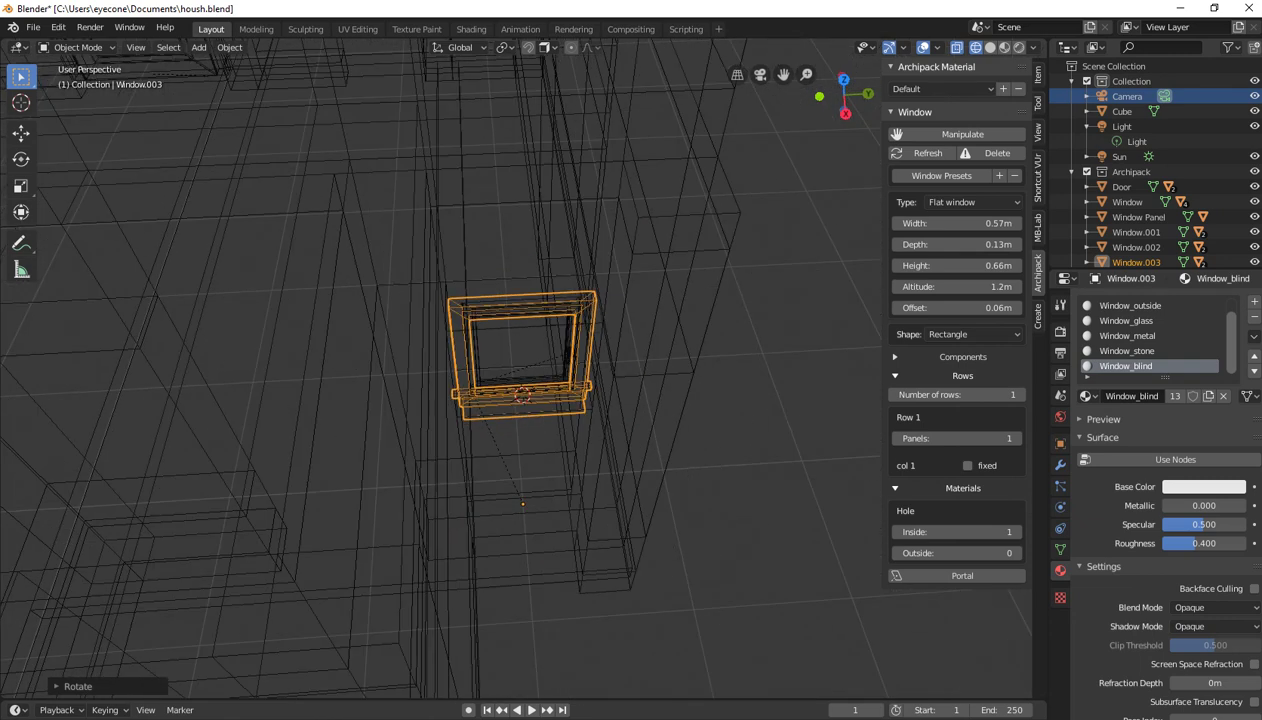
key(shift+z)
middle_drag(520, 450, 520, 330)
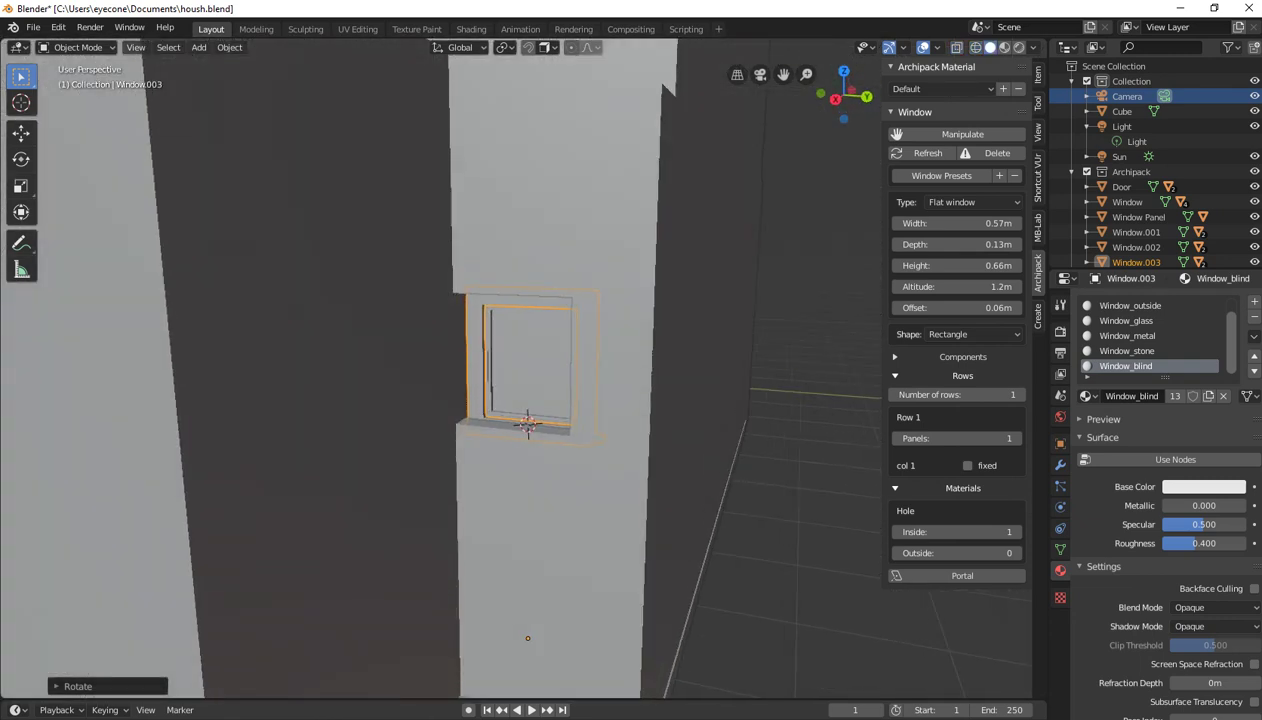
middle_drag(520, 400, 420, 380)
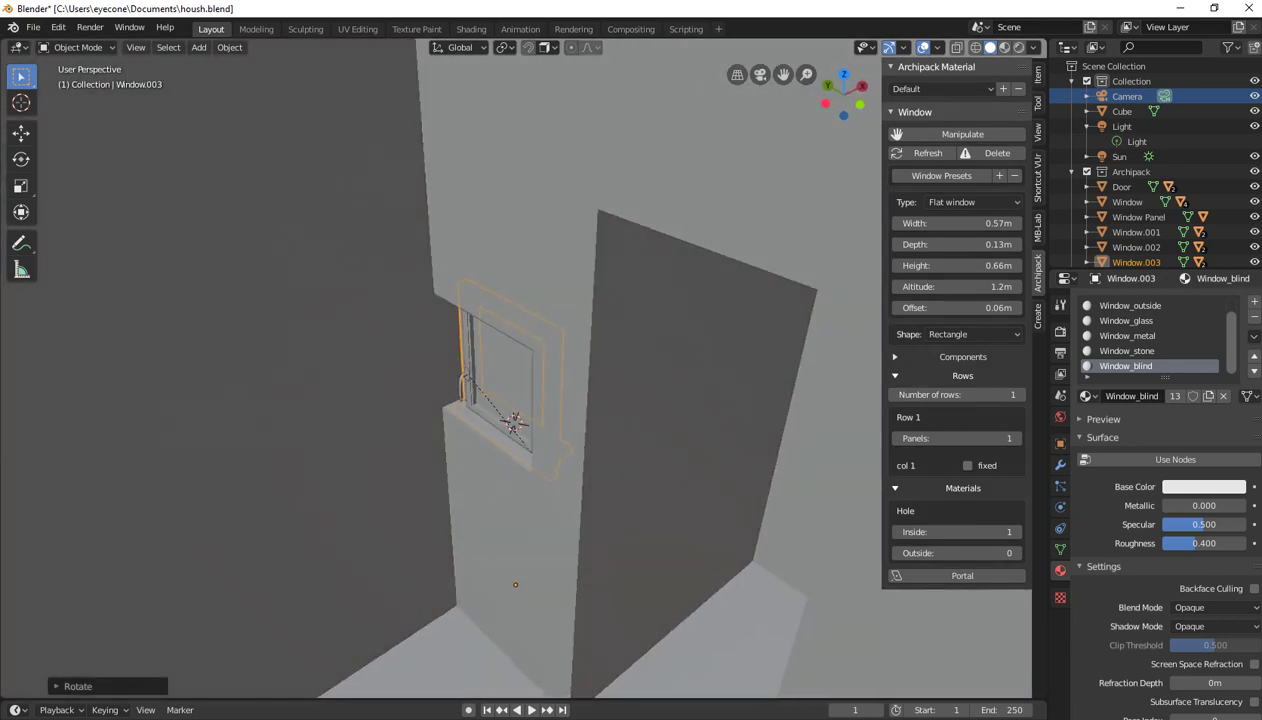
mouse_move(515, 420)
middle_down()
mouse_move(515, 380)
mouse_move(535, 420)
mouse_move(560, 430)
mouse_move(494, 426)
middle_up()
scroll(533, 425, up, 3)
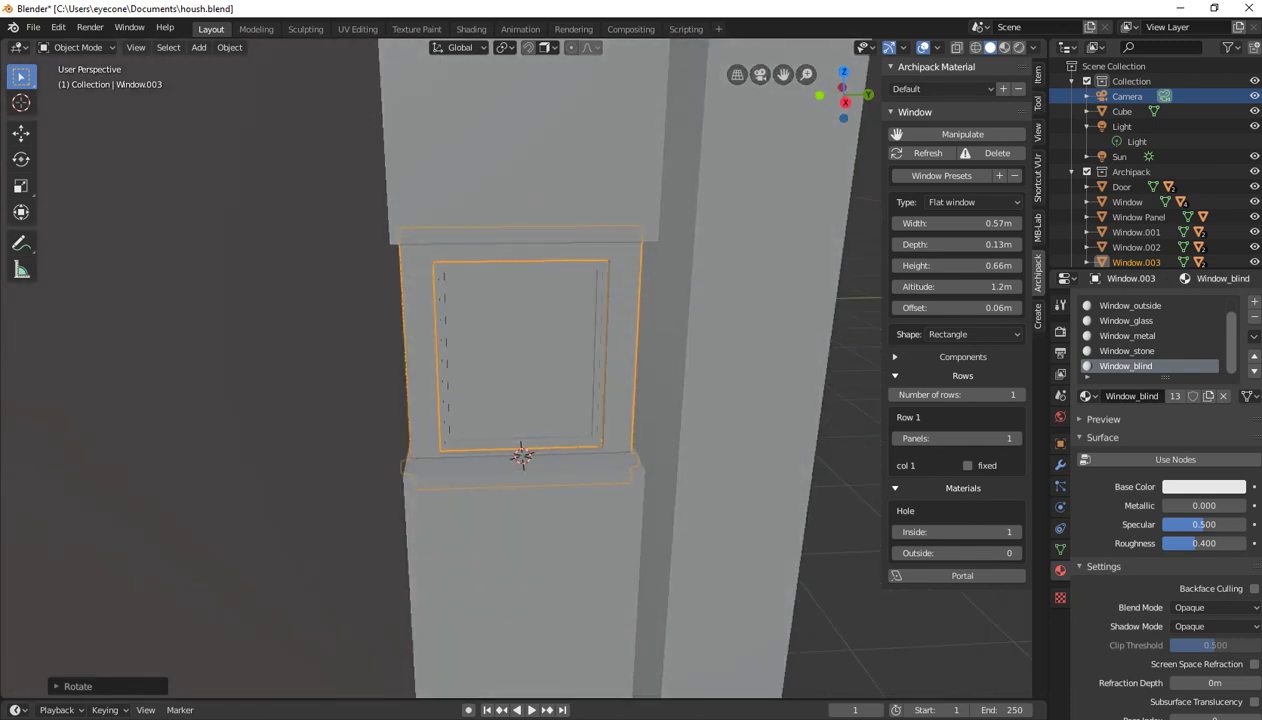
Nudge Window.003 slightly along X into its wall opening and zoom back out
key(g)
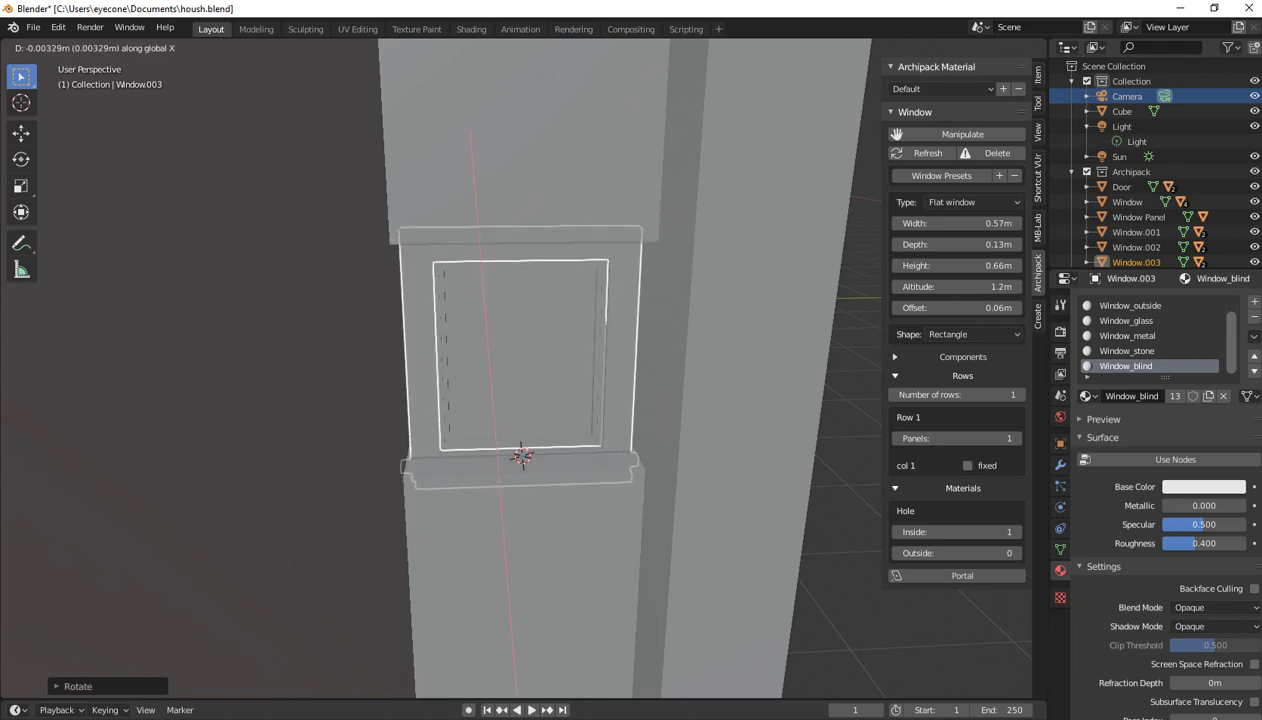
click(522, 456)
mouse_move(524, 462)
middle_down()
mouse_move(507, 477)
mouse_move(527, 410)
mouse_move(527, 460)
mouse_move(500, 400)
mouse_move(527, 381)
mouse_move(521, 366)
mouse_move(524, 380)
middle_up()
scroll(527, 410, down, 2)
scroll(527, 410, down, 2)
scroll(527, 410, down, 4)
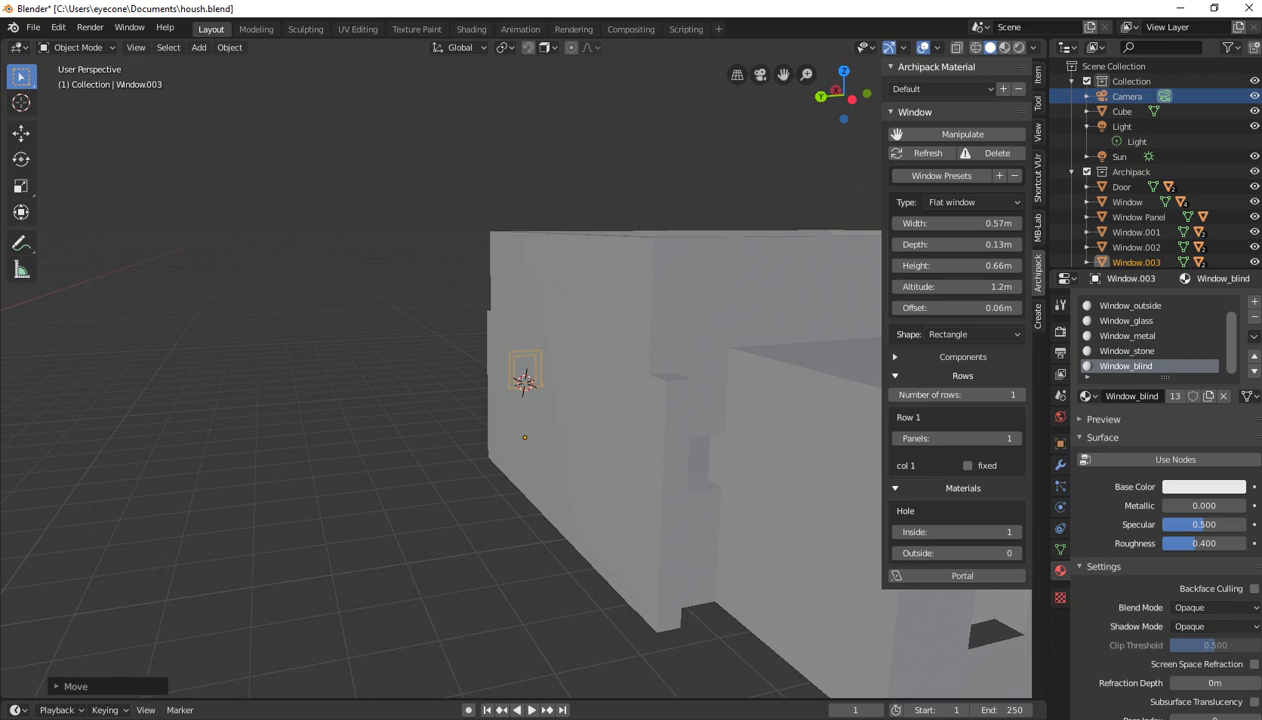
Duplicate Window.003 as Window.004 and place the copy
key(shift+d)
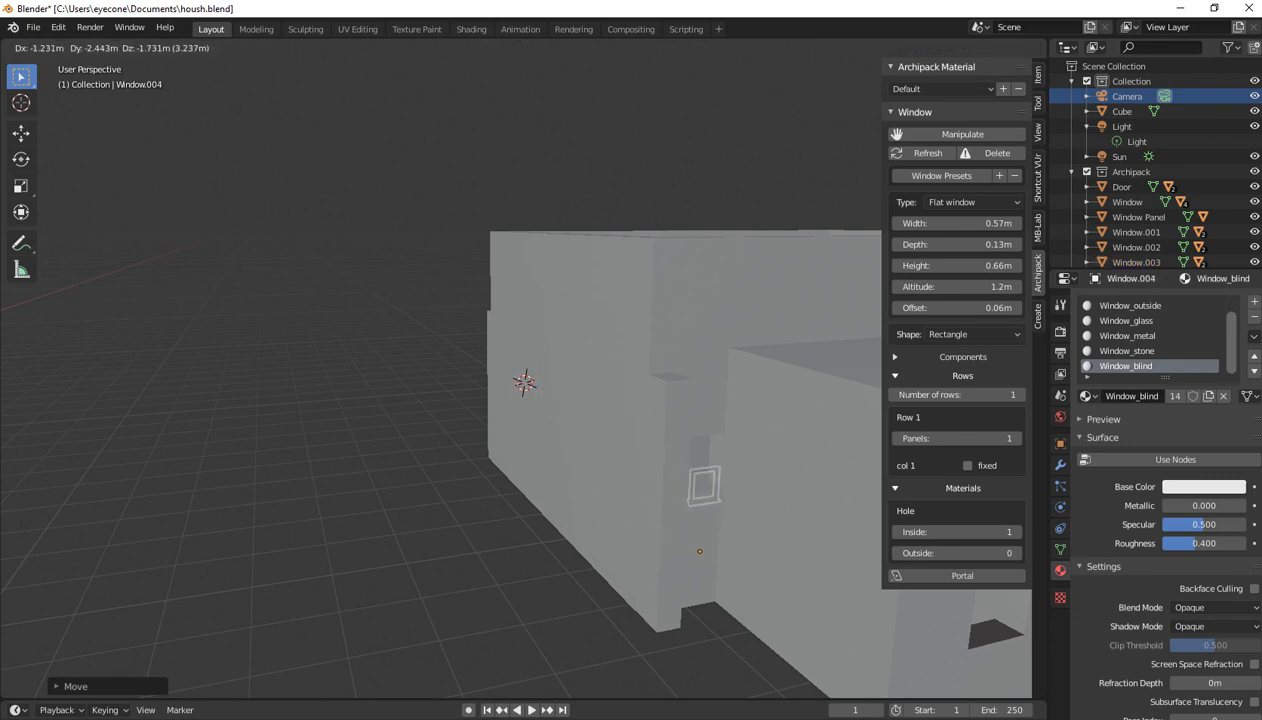
key(Return)
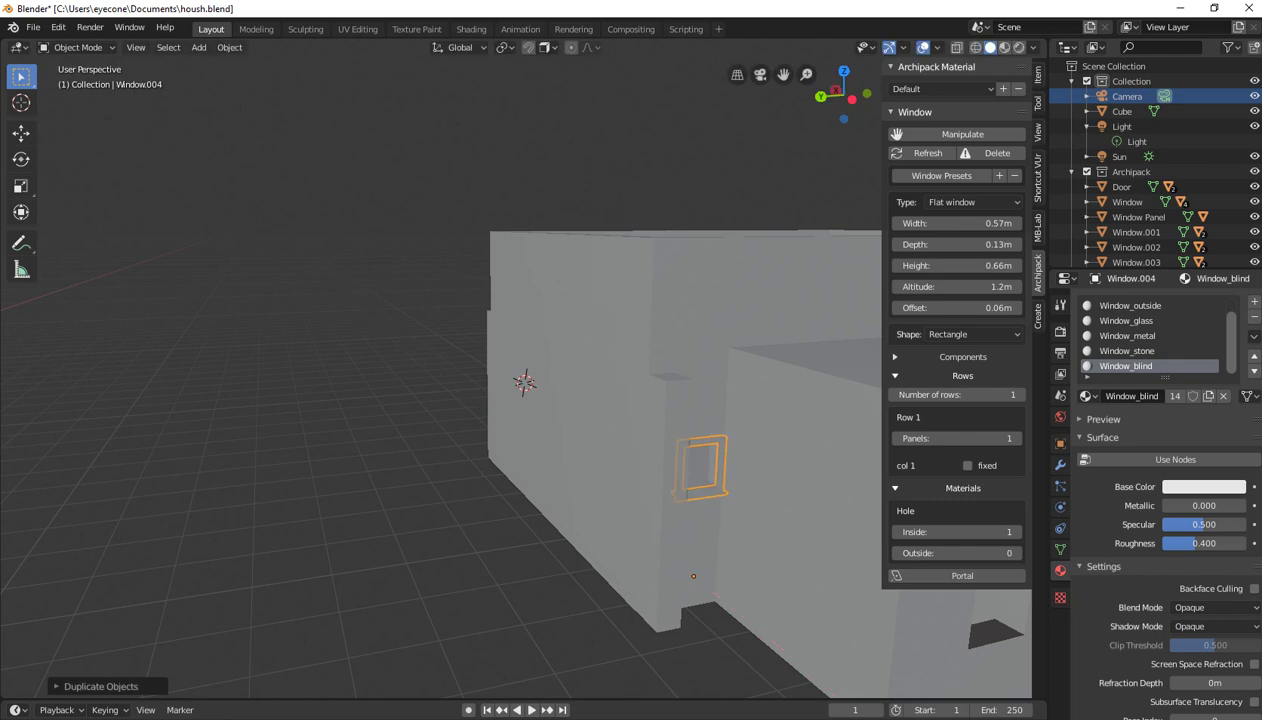
scroll(520, 380, up, 5)
scroll(520, 380, up, 1)
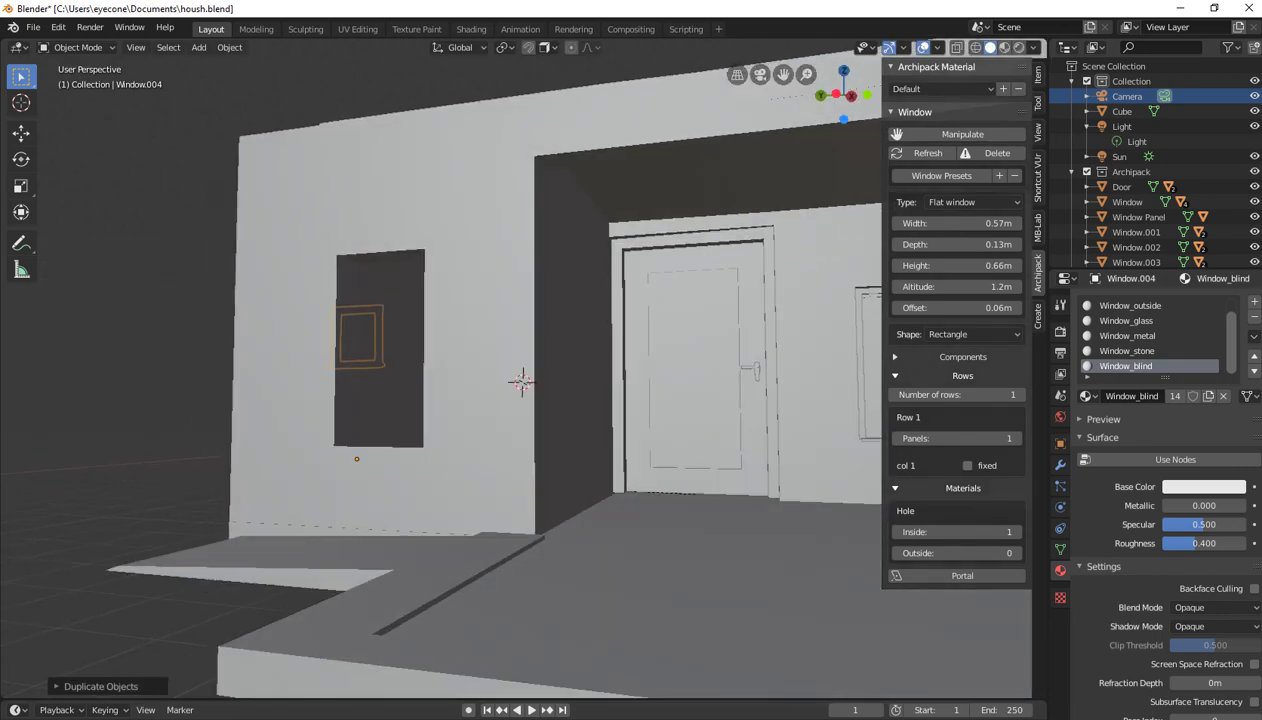
Slide Window.004 along X into the side wall in top wireframe view, then restore solid shading
key(KP_7)
key(shift+z)
scroll(440, 400, up, 2)
scroll(440, 400, up, 2)
scroll(472, 368, up, 2)
scroll(472, 368, up, 2)
shift+middle_drag(472, 368, 713, 462)
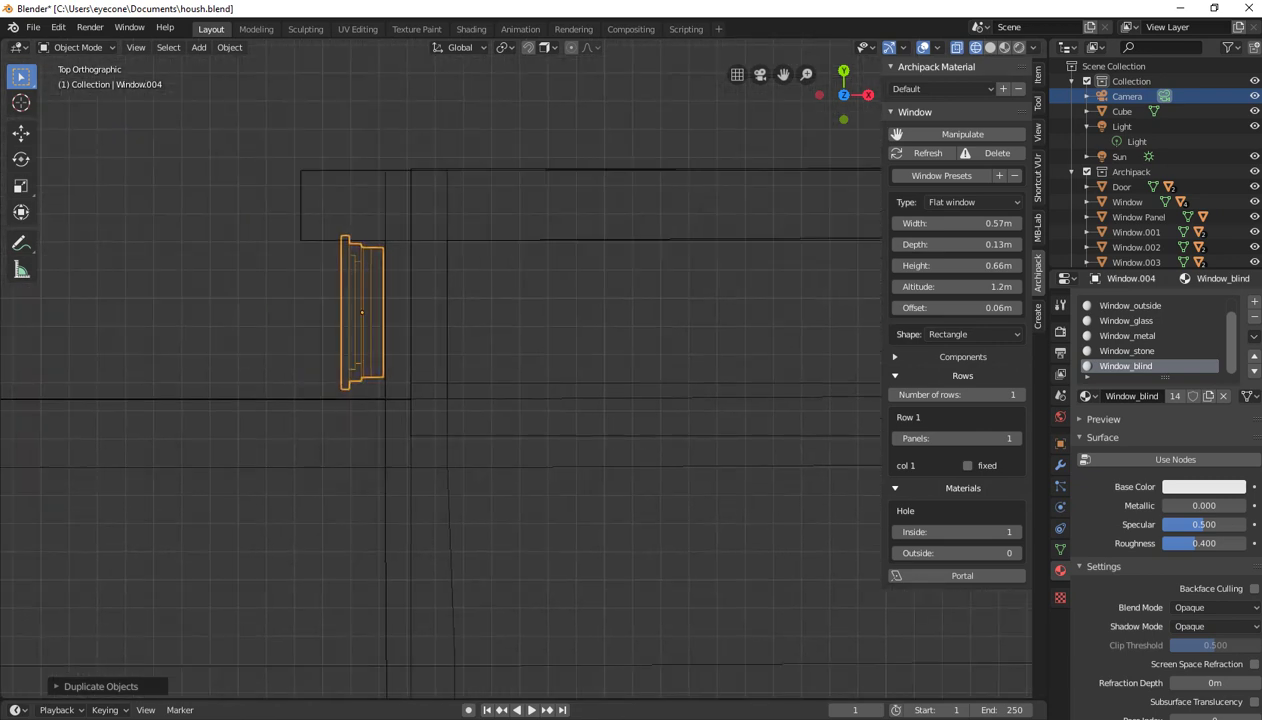
key(g)
key(x)
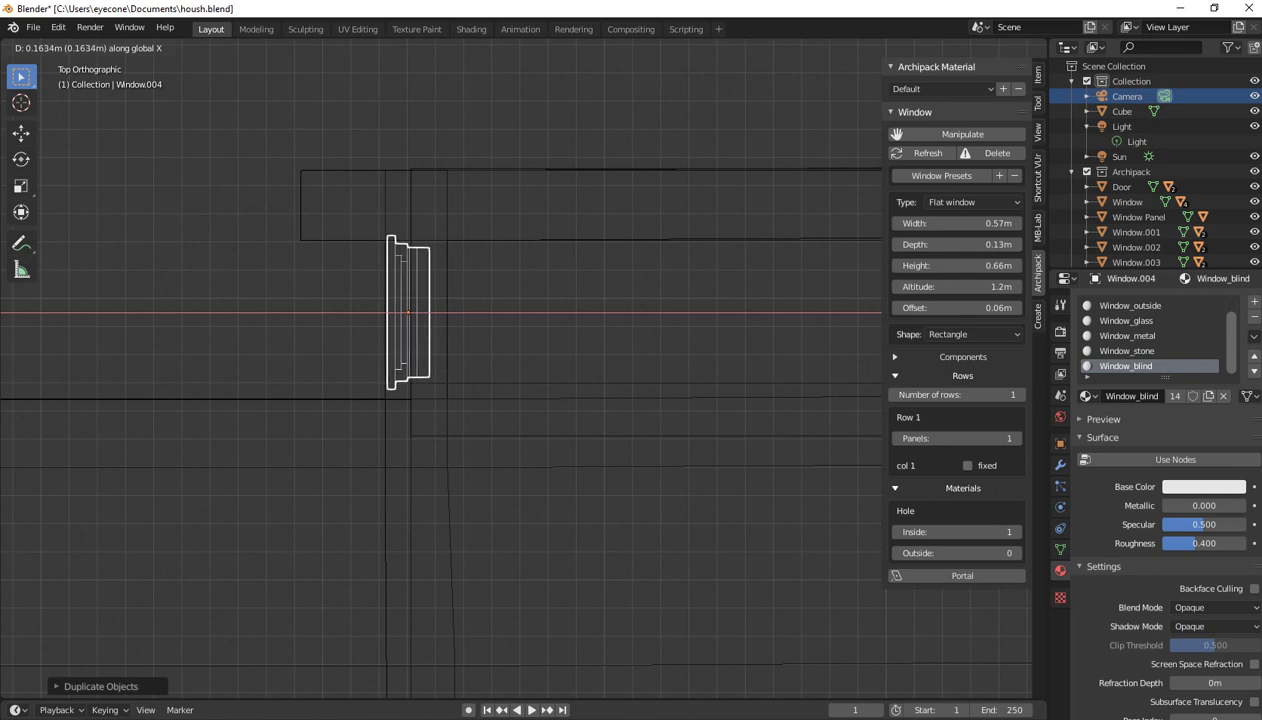
key(Return)
scroll(517, 365, down, 5)
scroll(517, 365, down, 4)
mouse_move(517, 365)
middle_down()
mouse_move(600, 285)
mouse_move(475, 295)
mouse_move(440, 340)
middle_up()
key(shift+z)
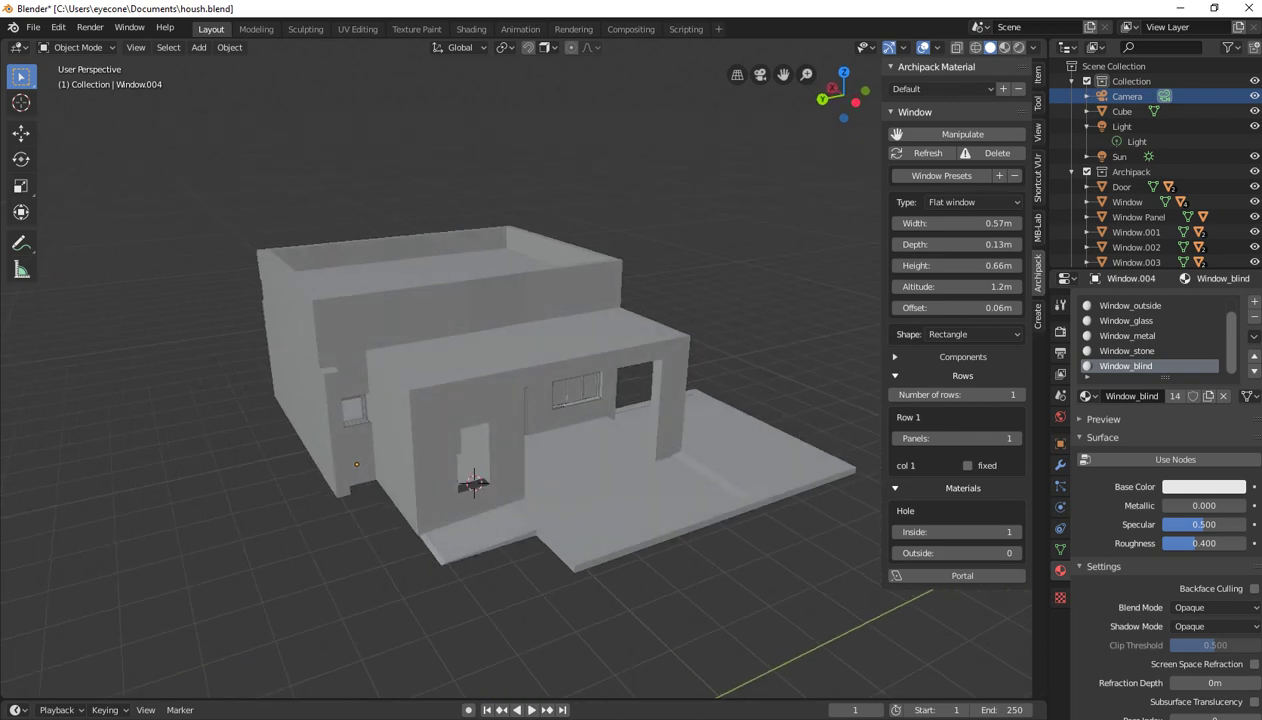
Add a 120x110 flat window, Window.005, from the Archipack presets
click(1038, 316)
click(950, 140)
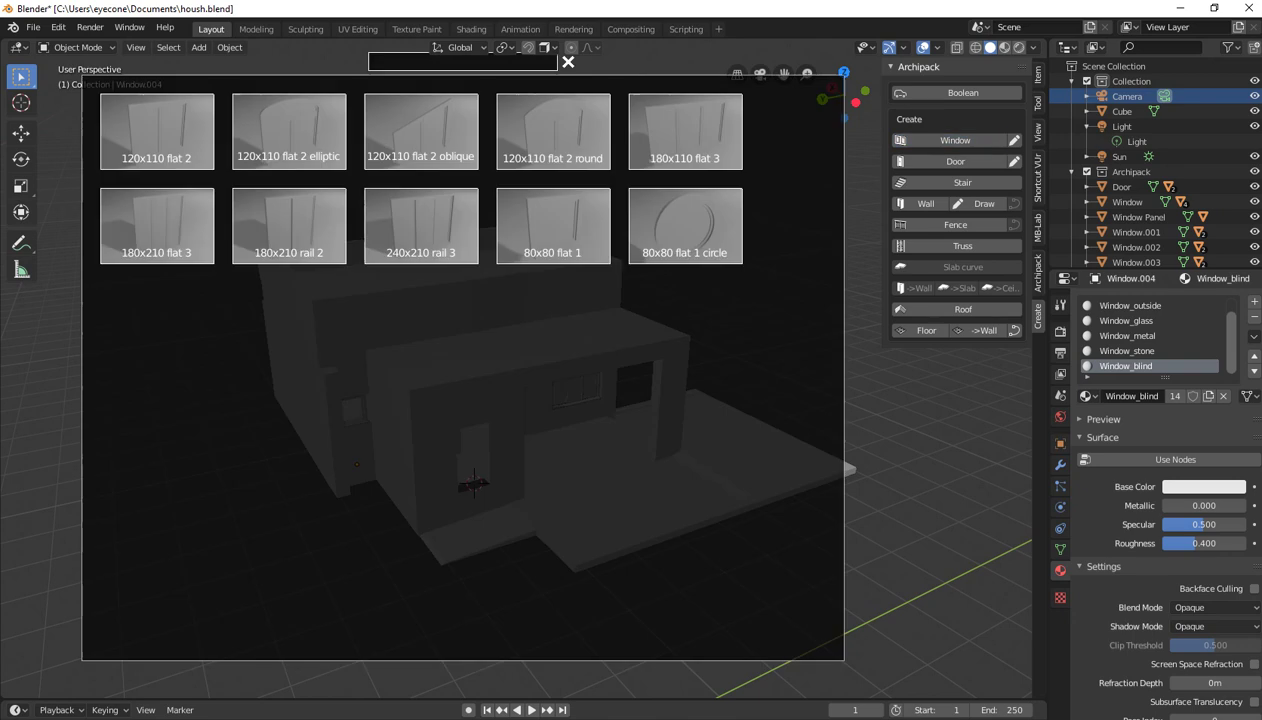
click(157, 130)
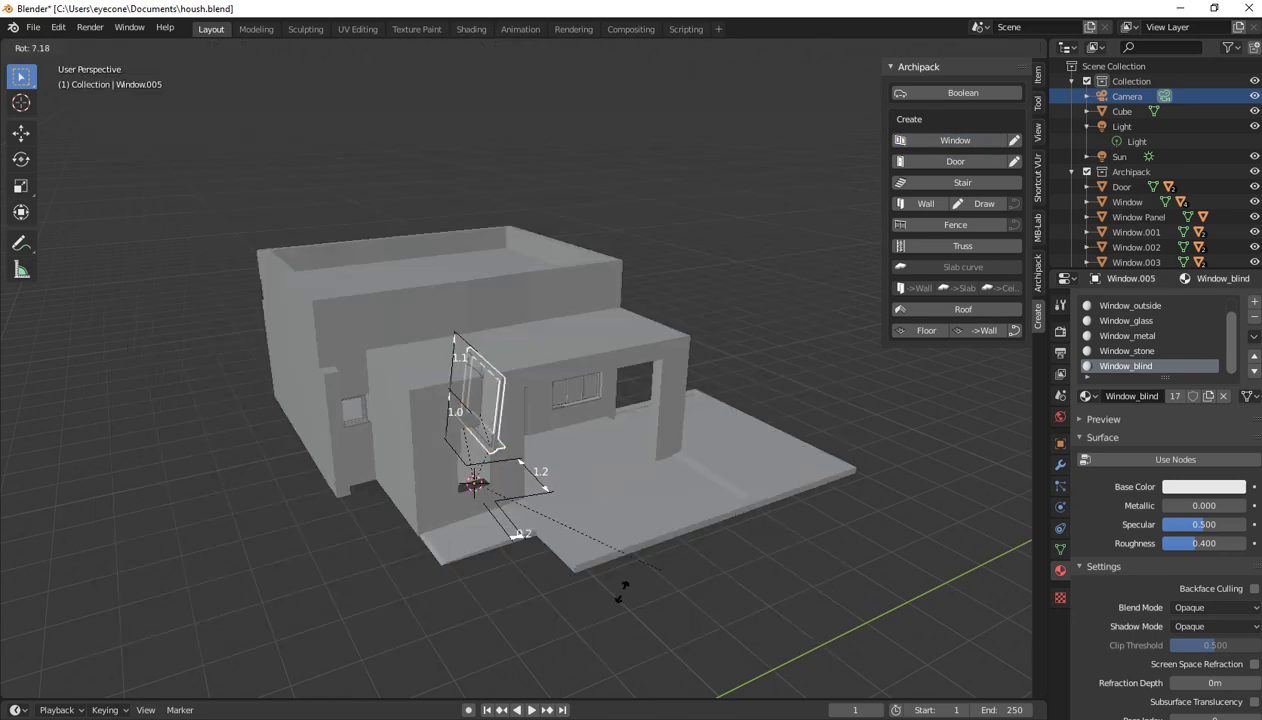
key(Escape)
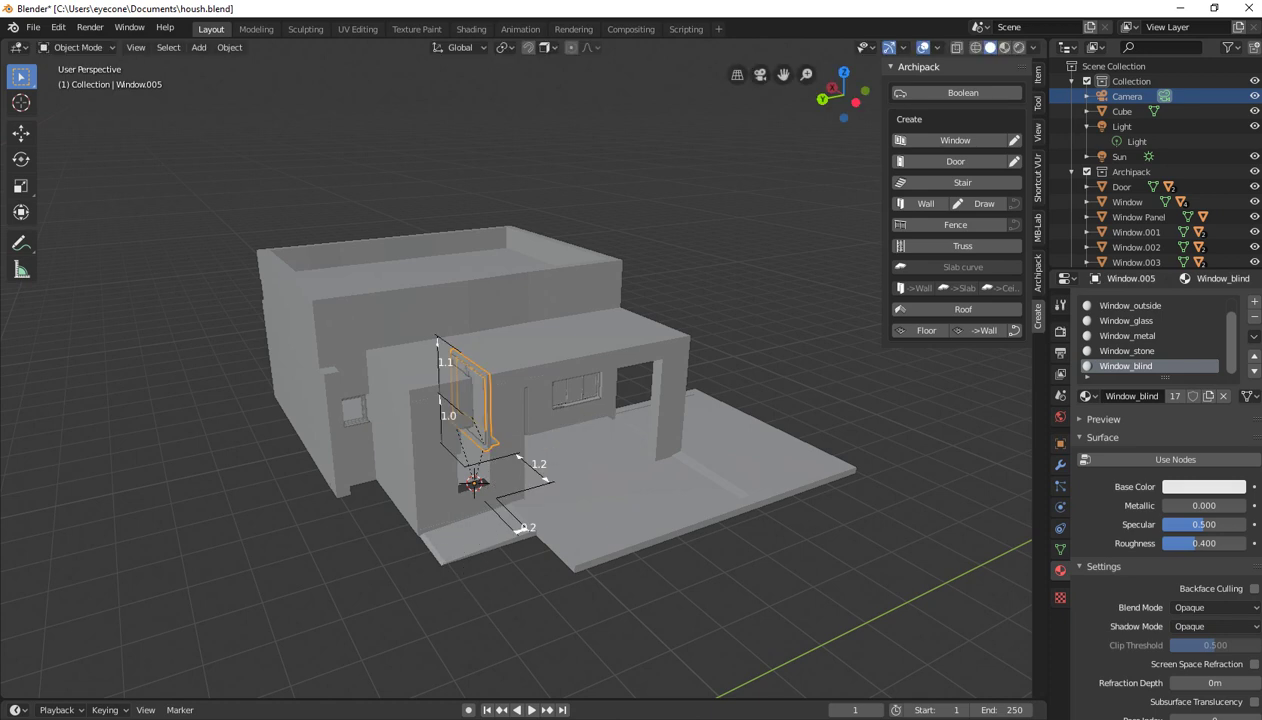
Stand Window.005 upright by rotating it 90° about X
key(r)
text(x)
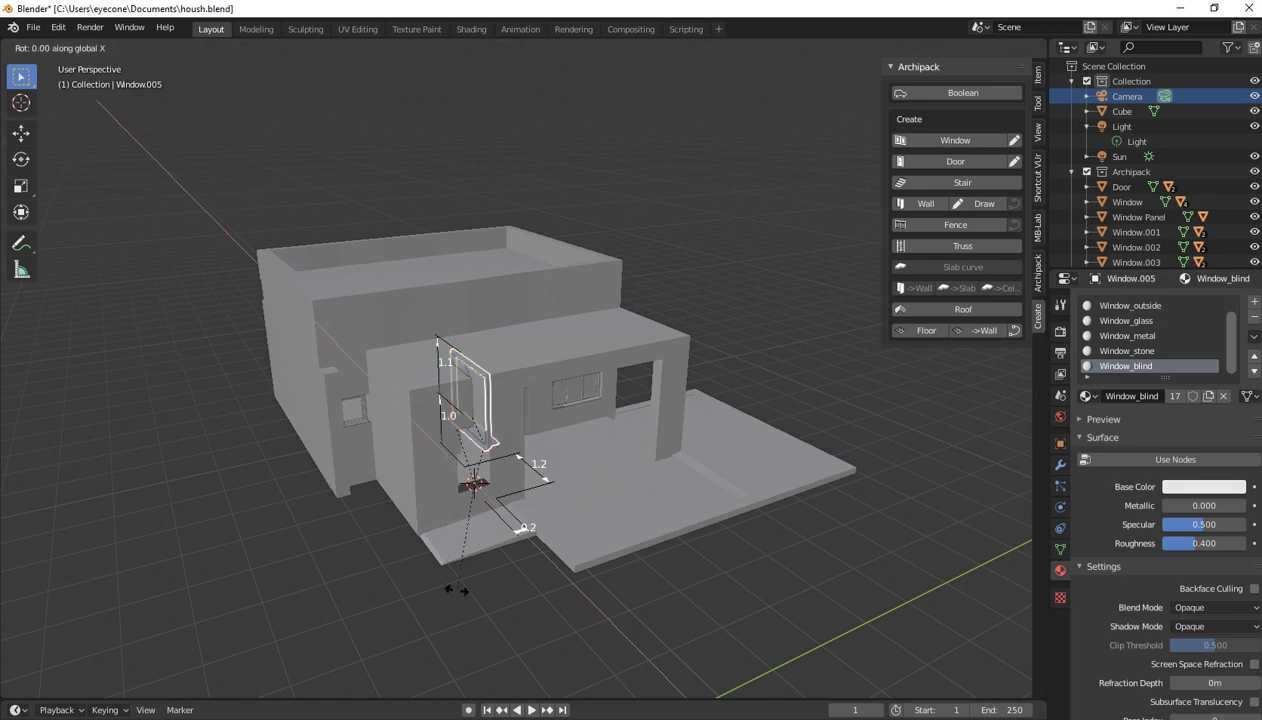
text(90)
key(Return)
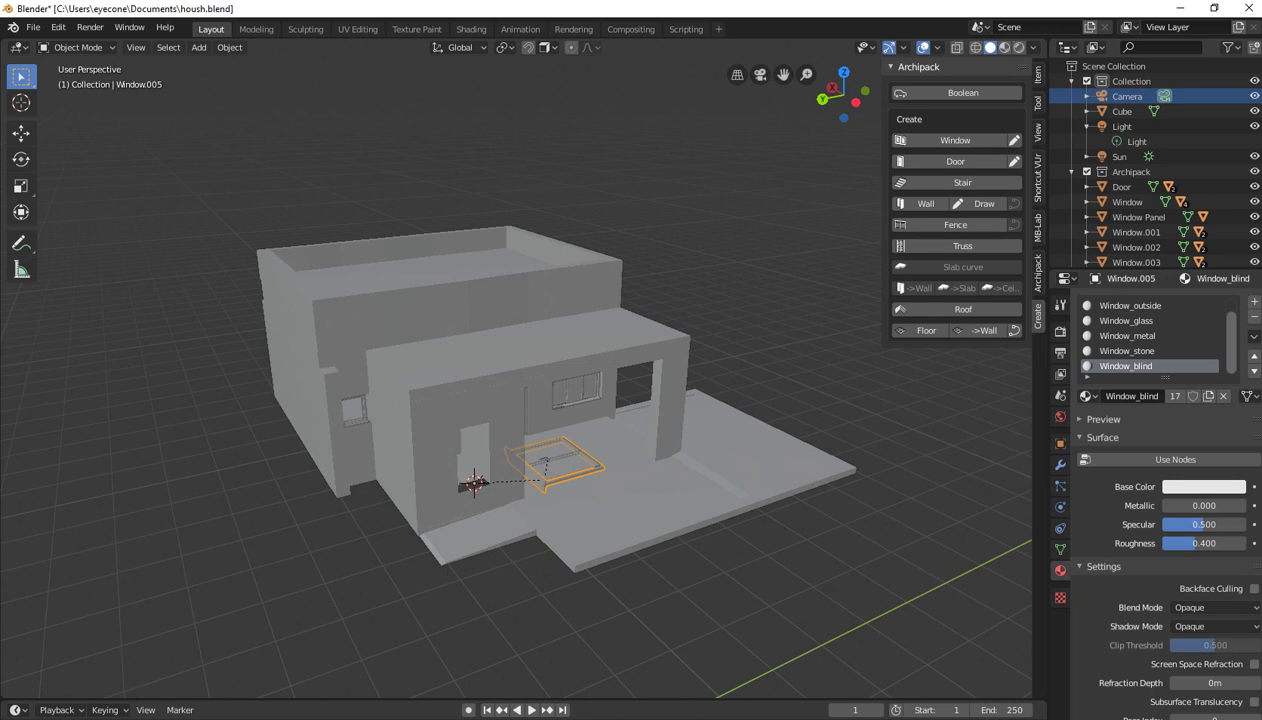
middle_drag(474, 484, 128, 64)
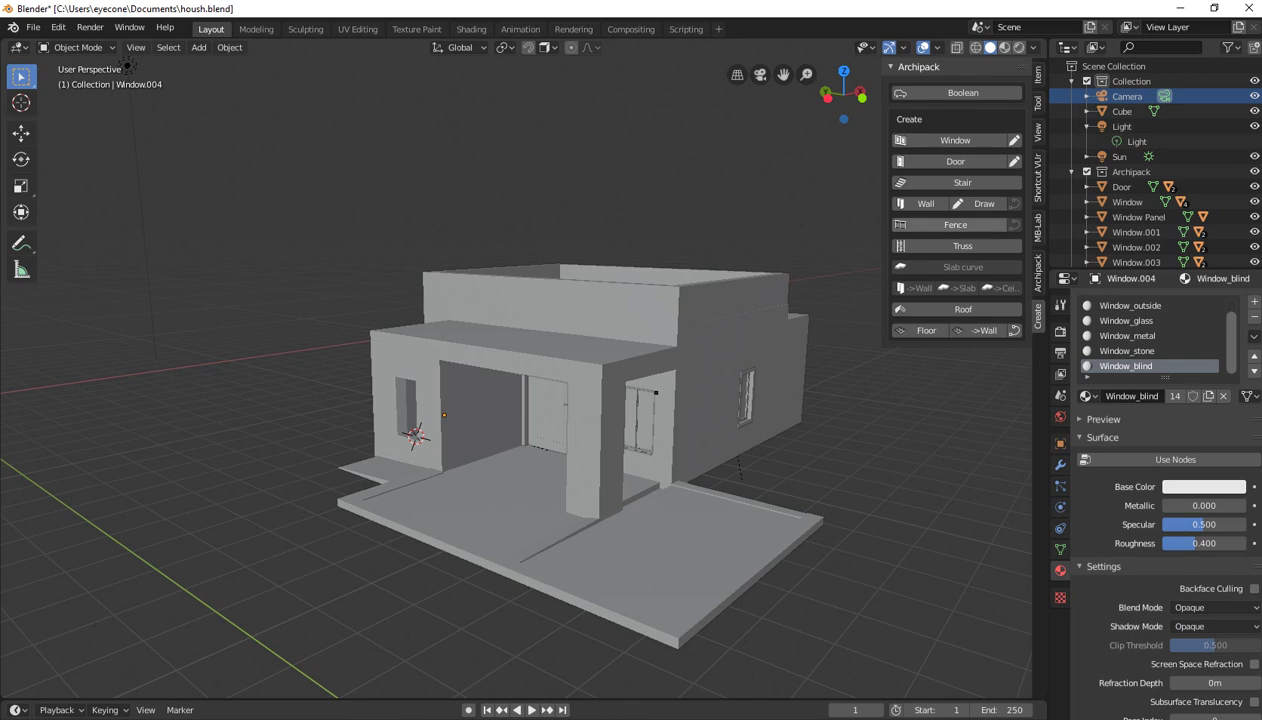
click(955, 140)
Place the 120x110 window, turn it -90° in top view, and slide it along X into the side wall
key(Return)
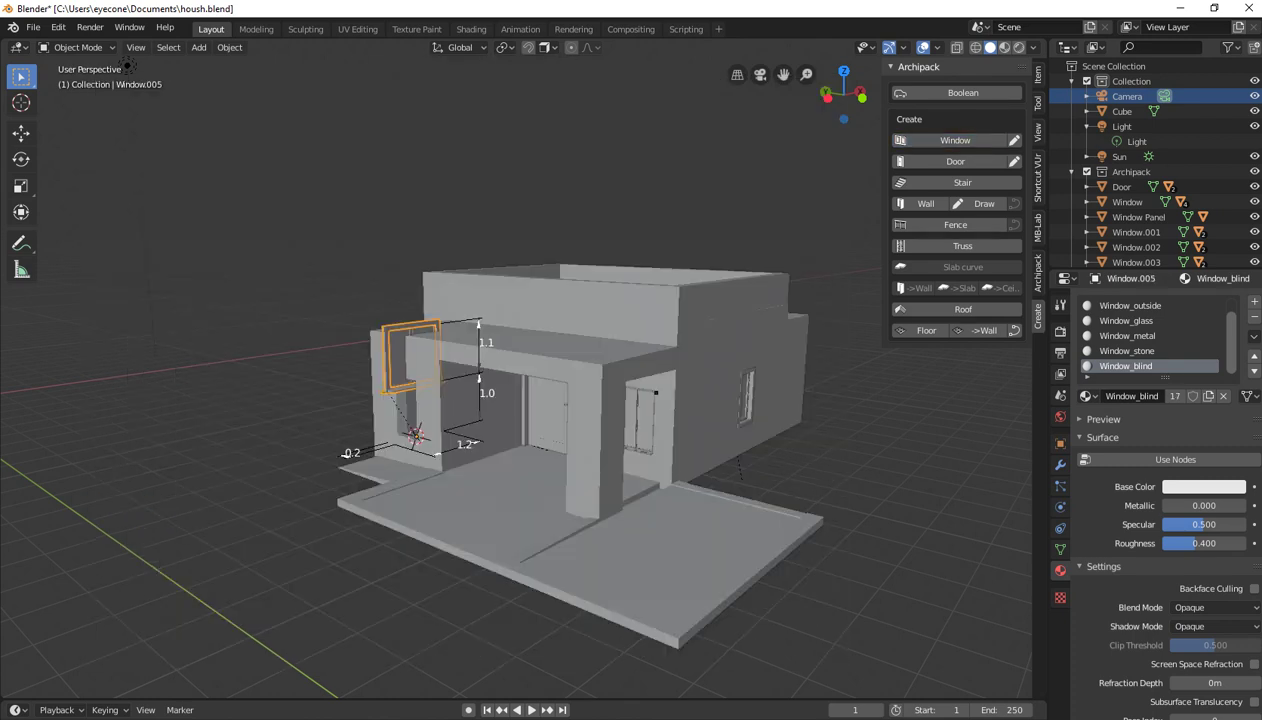
key(KP_7)
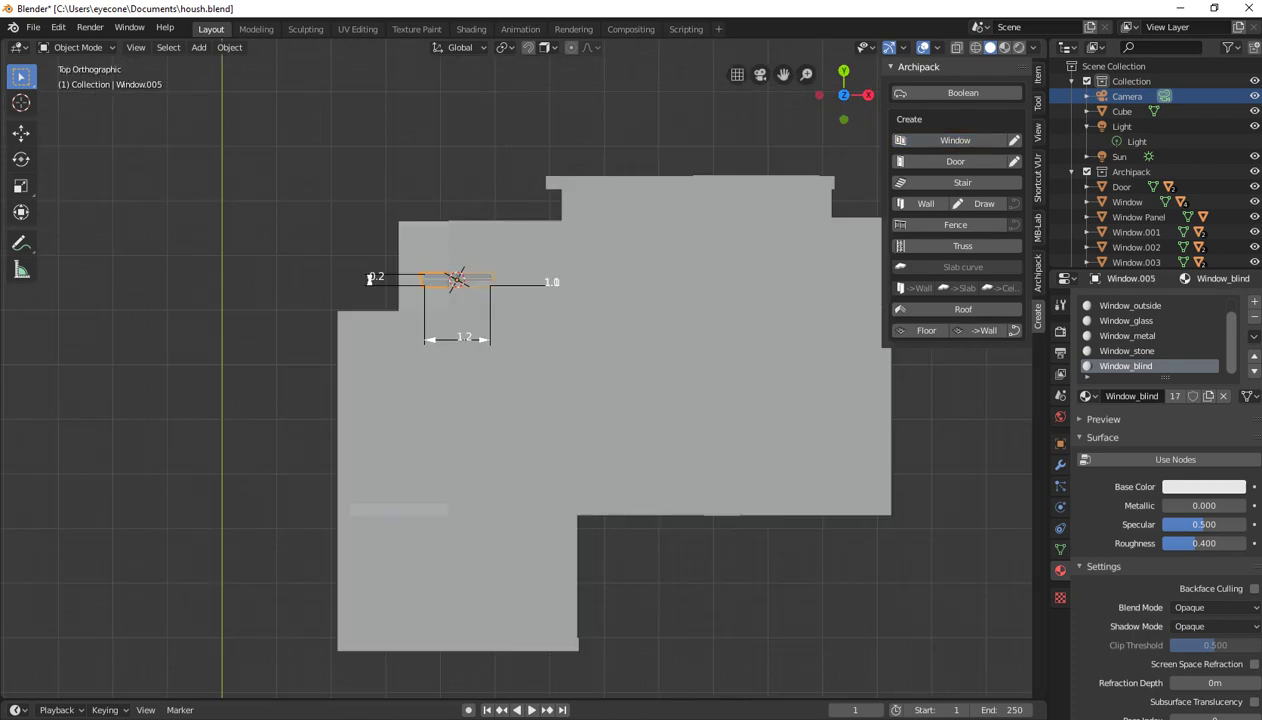
key(r)
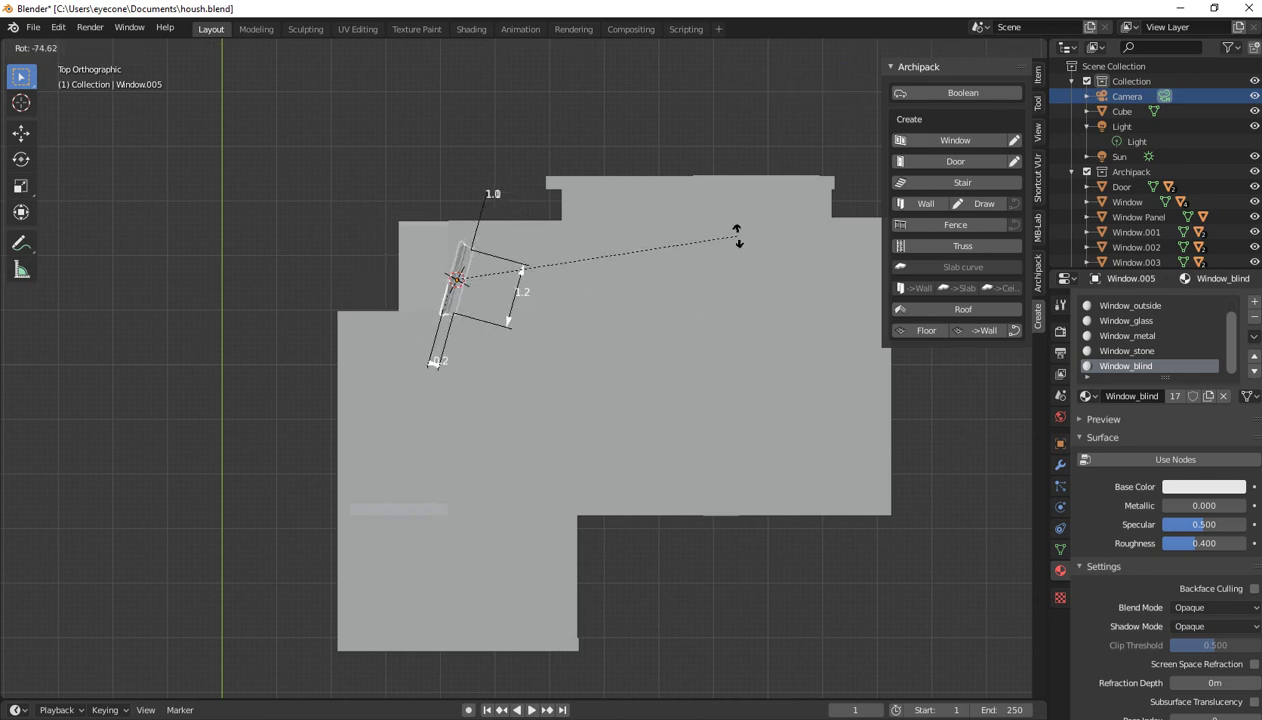
text(-90)
key(Return)
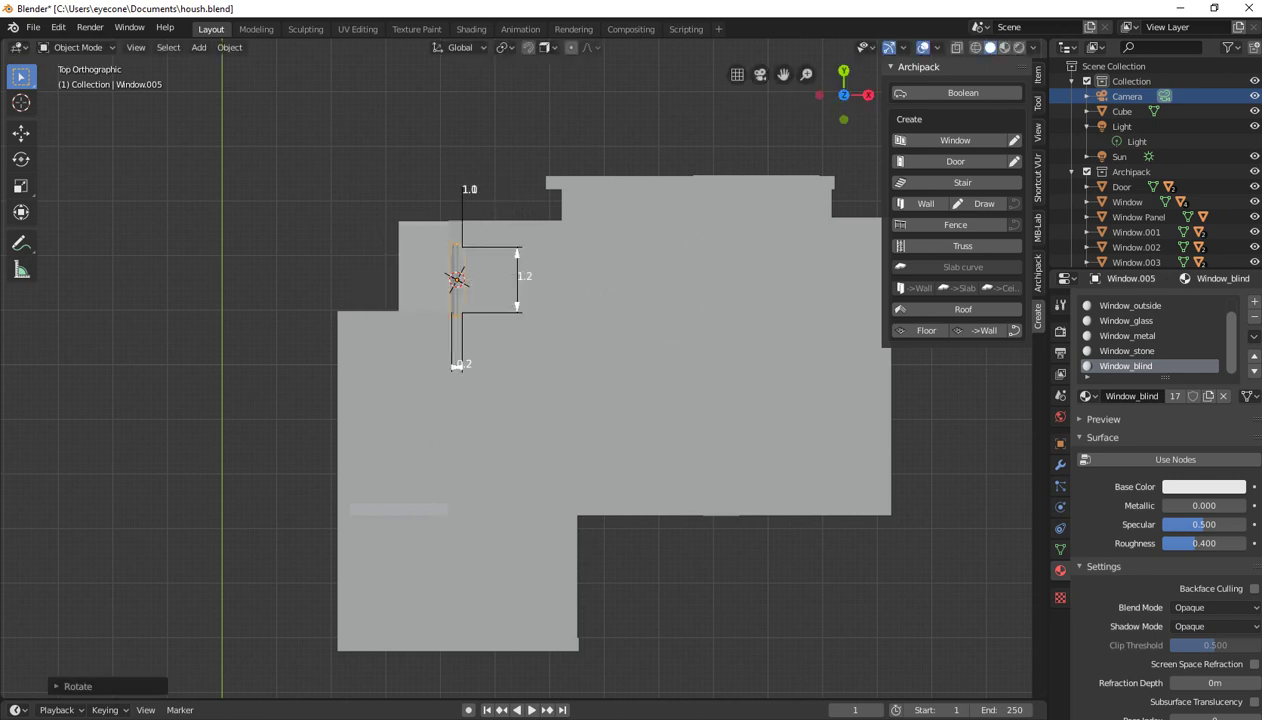
key(shift+z)
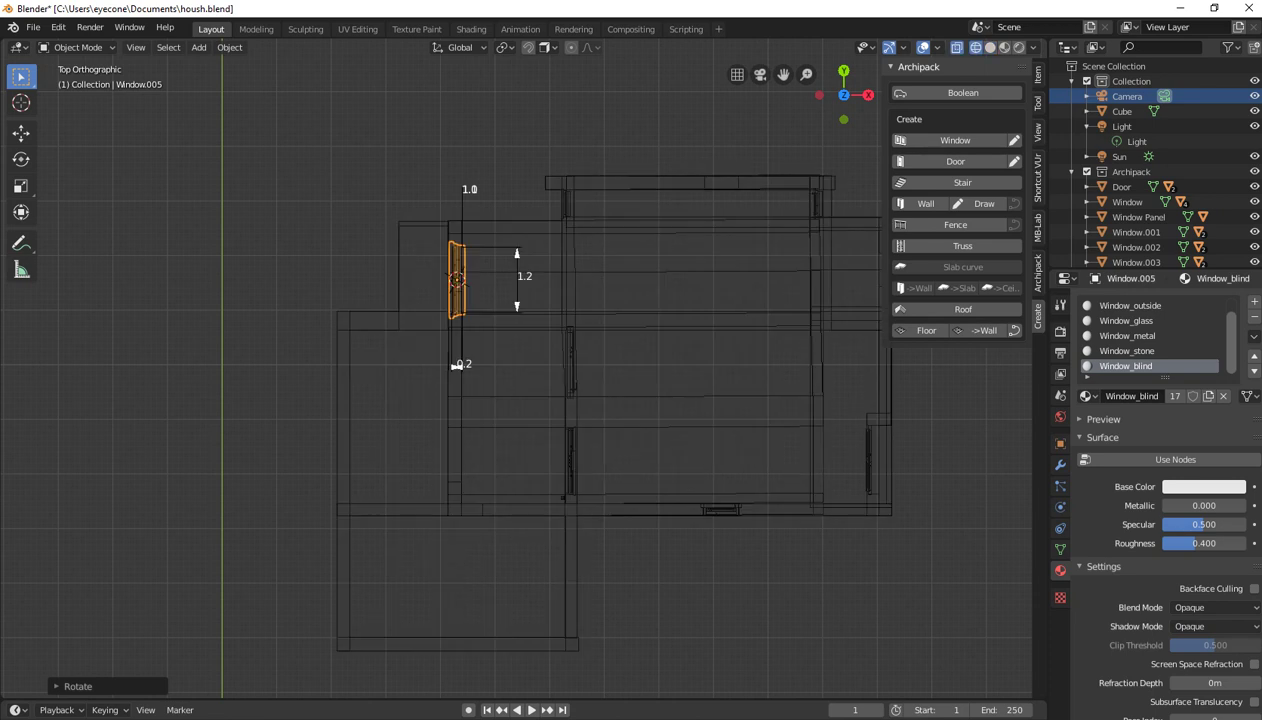
key(g)
key(z)
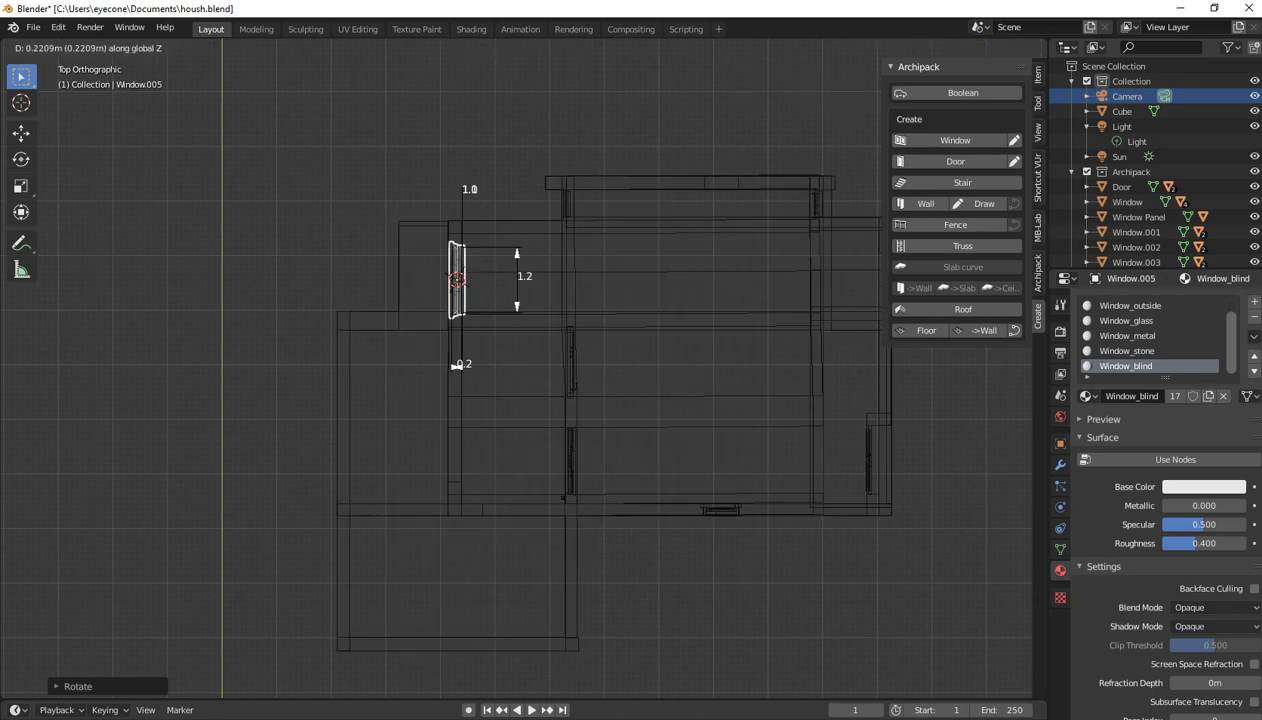
key(x)
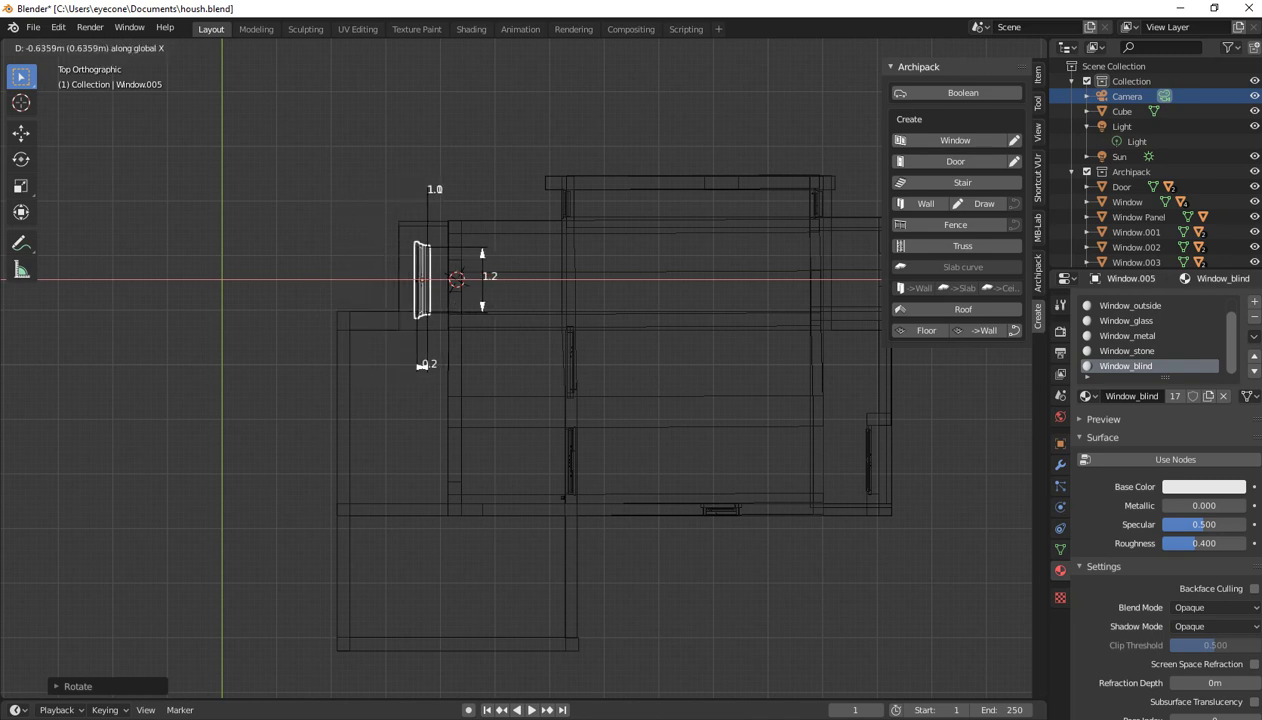
click(449, 366)
Back in solid perspective, move the window along Z to window height in the wall
mouse_move(451, 362)
middle_down()
mouse_move(496, 445)
mouse_move(500, 500)
middle_up()
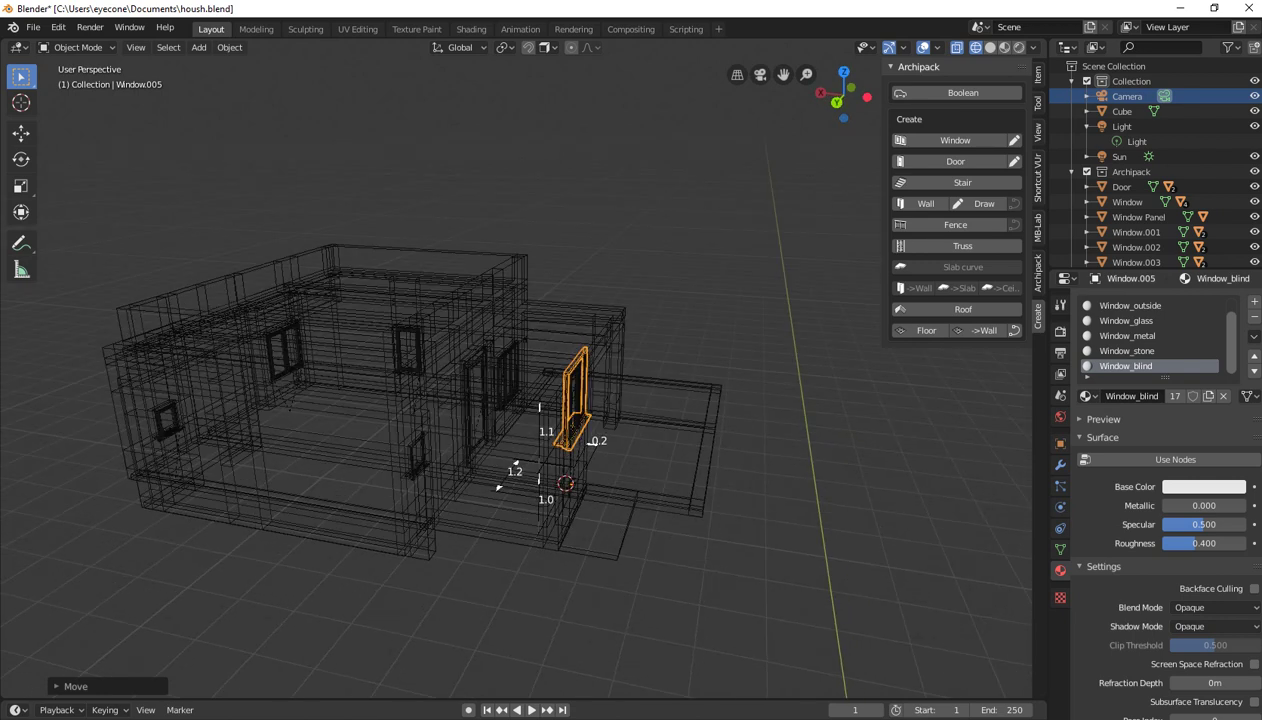
key(shift+z)
scroll(516, 380, up, 5)
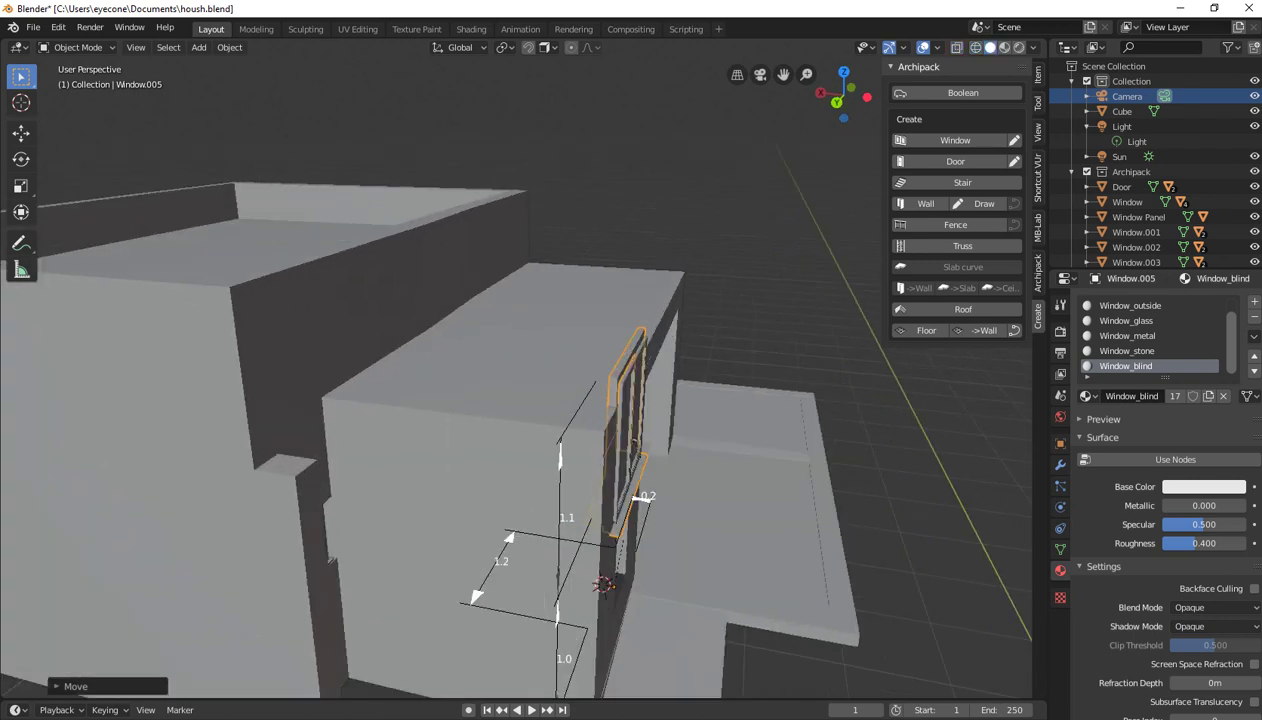
middle_drag(633, 444, 477, 322)
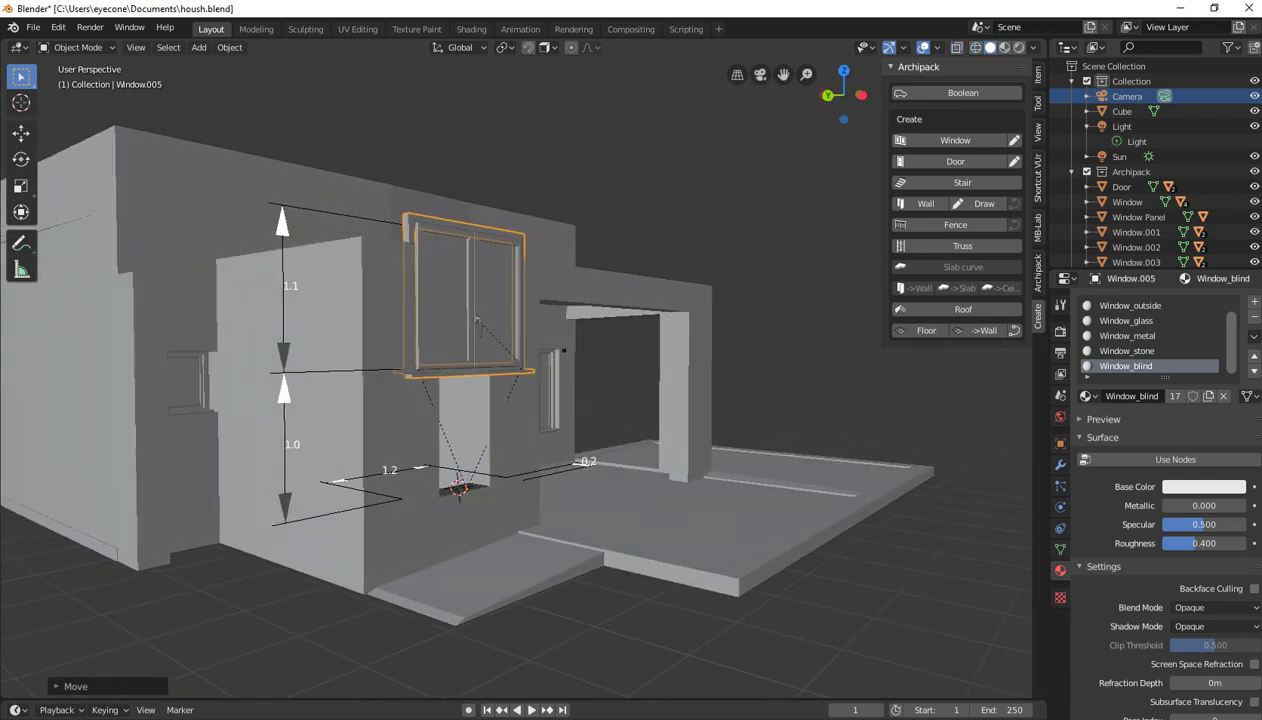
key(g)
key(z)
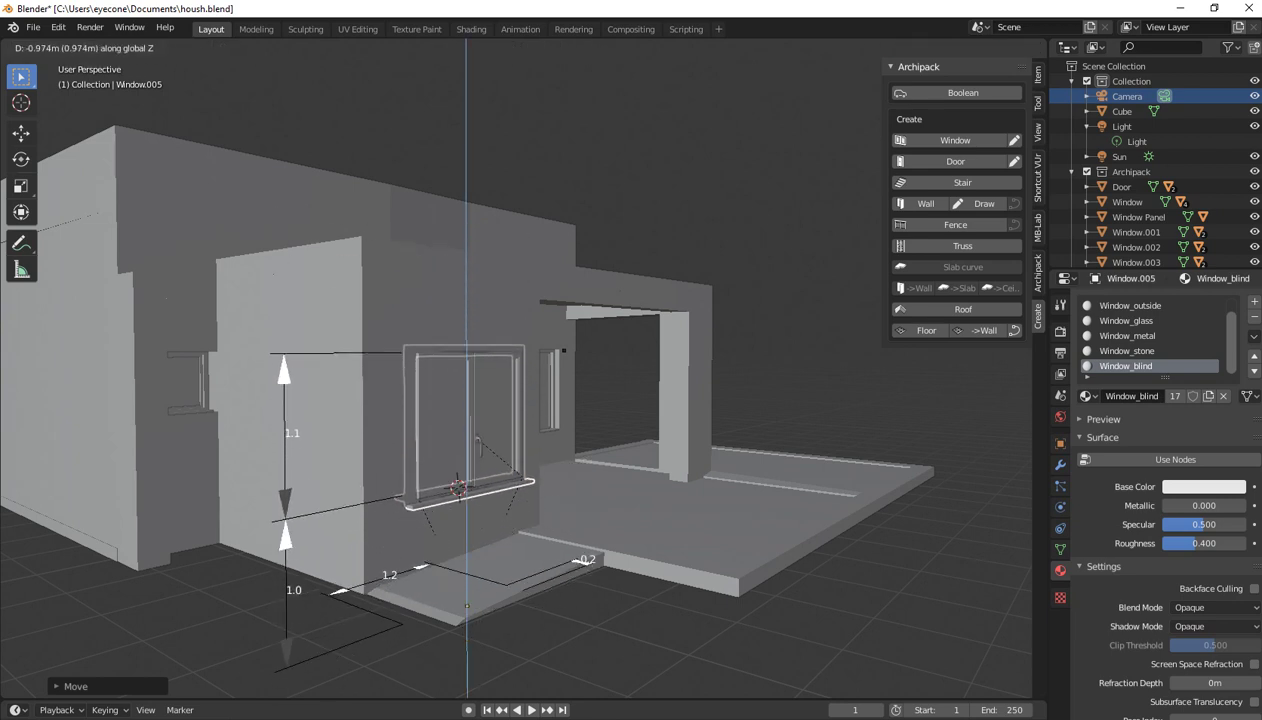
click(466, 605)
In the window's Archipack parameters, set Width to 0.51m, Height to about 1m and Offset to 0.09m
click(1038, 103)
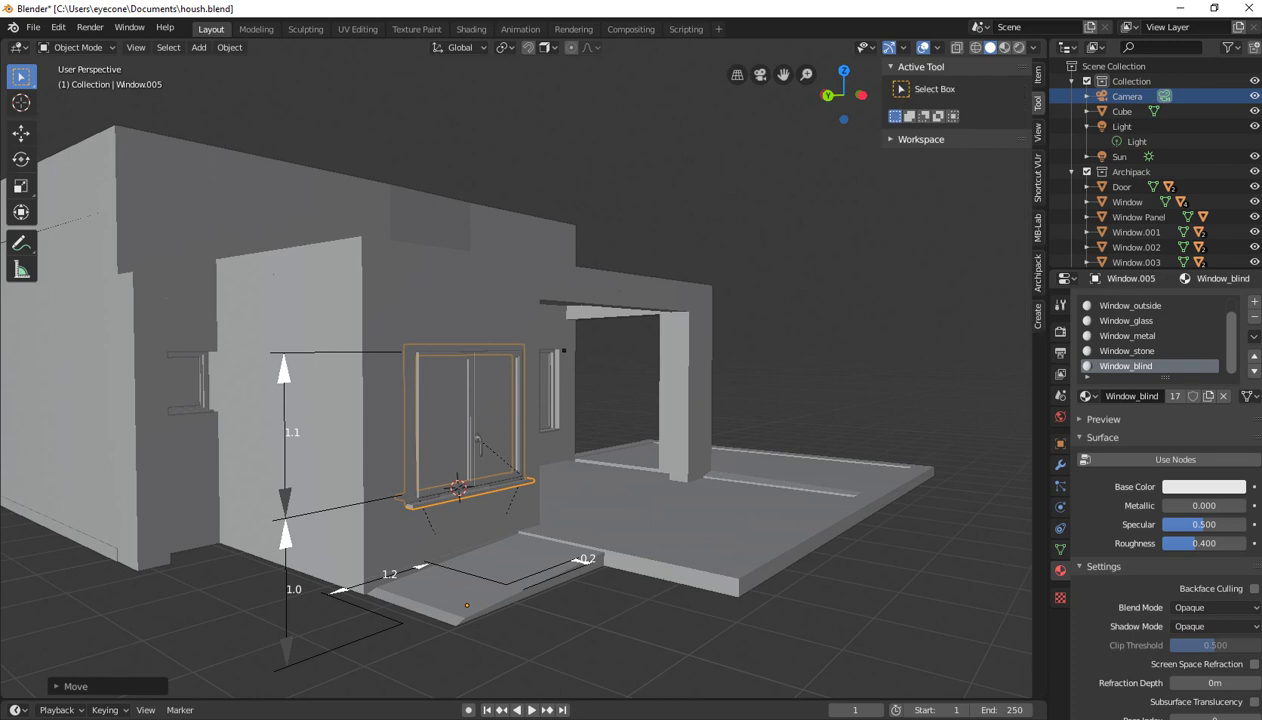
click(1038, 74)
click(1038, 177)
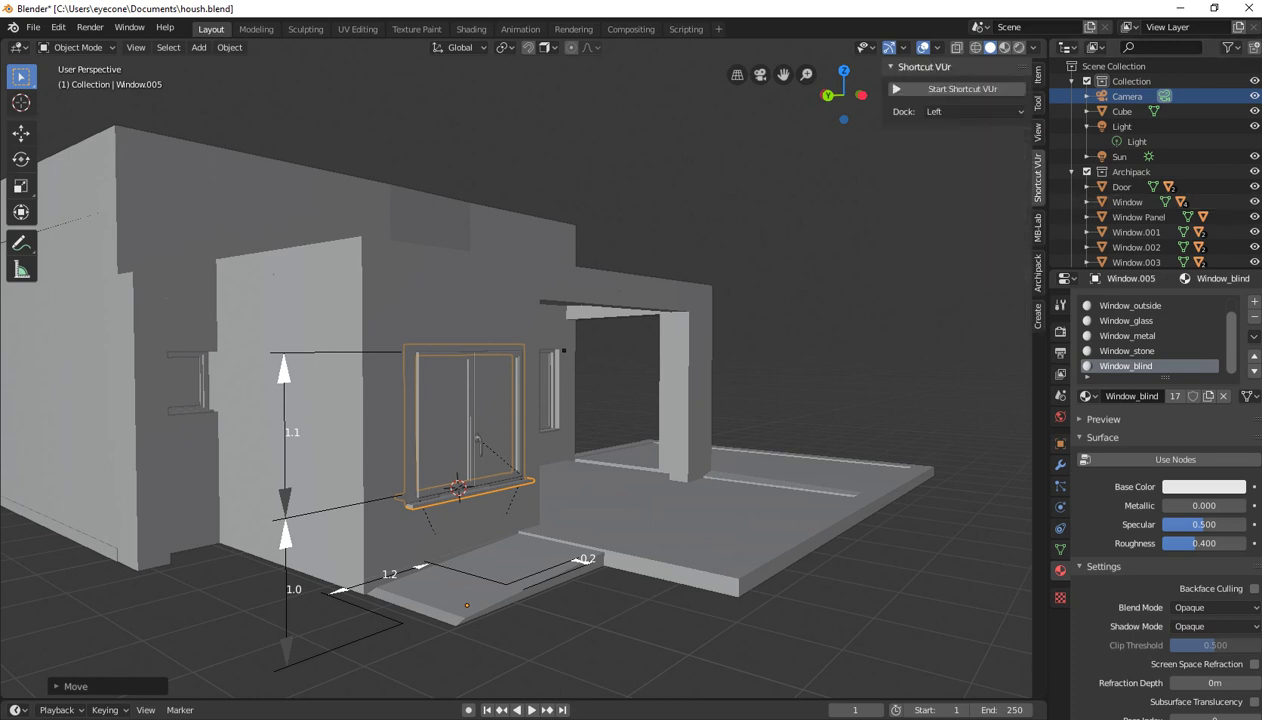
click(1038, 227)
click(1038, 272)
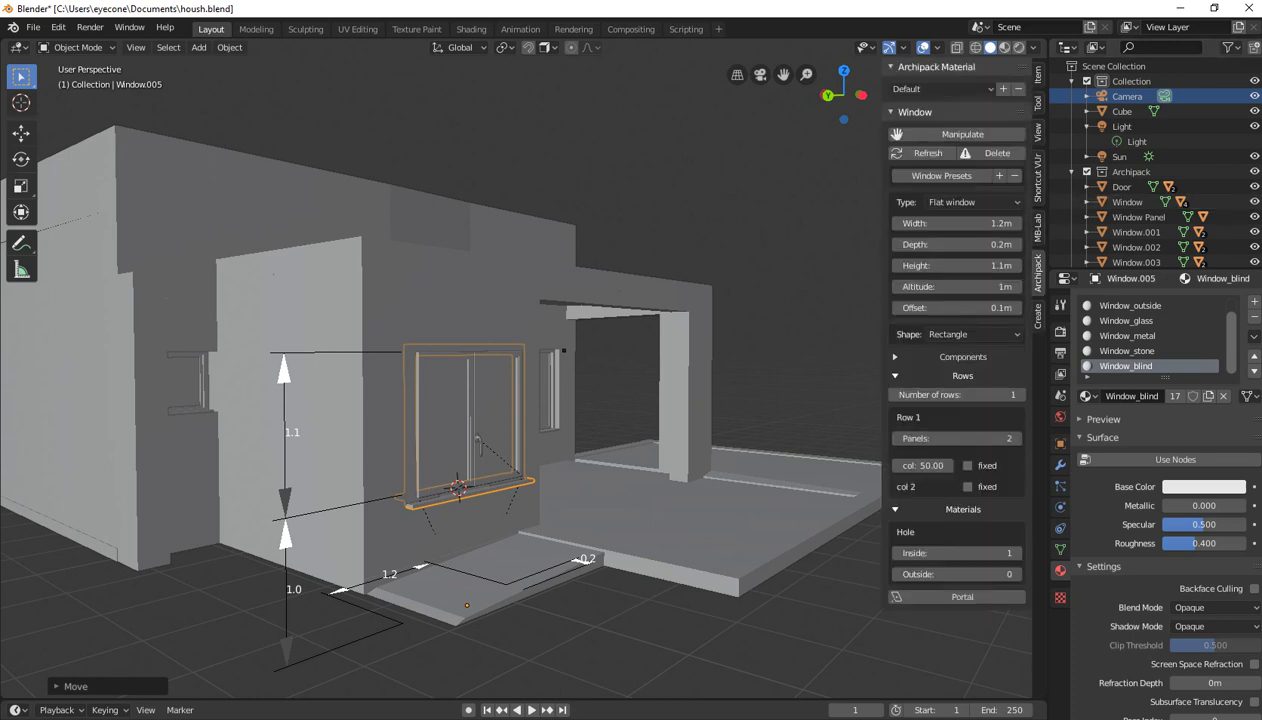
mouse_move(957, 223)
mouse_down()
mouse_move(905, 223)
mouse_move(995, 223)
mouse_move(940, 244)
mouse_move(946, 286)
mouse_up()
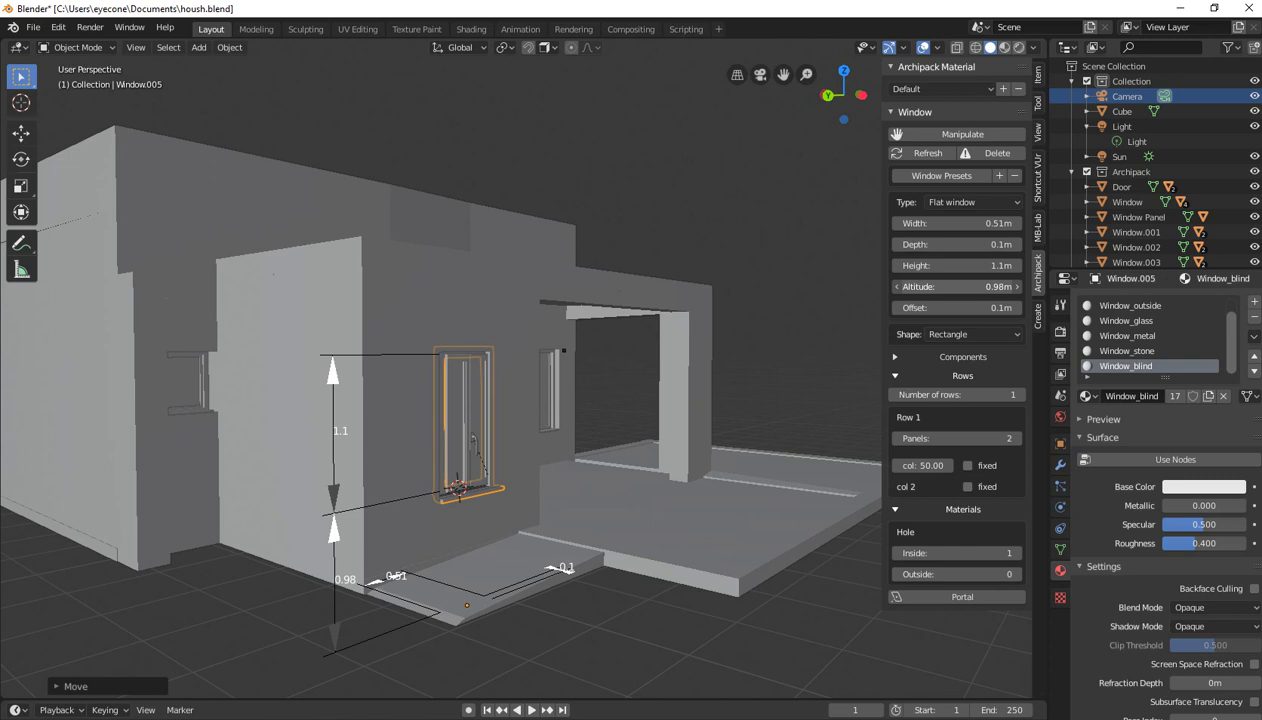
mouse_move(957, 265)
mouse_down()
mouse_move(942, 265)
mouse_move(925, 307)
mouse_up()
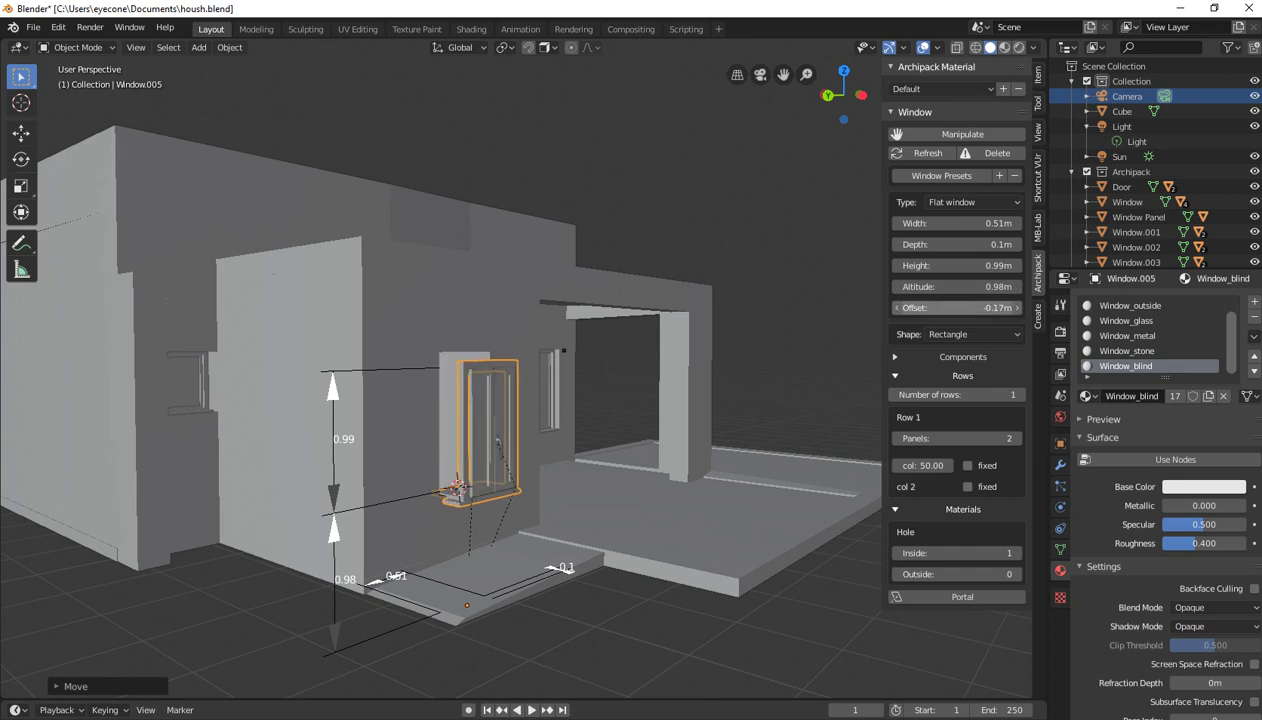
drag(955, 307, 1005, 307)
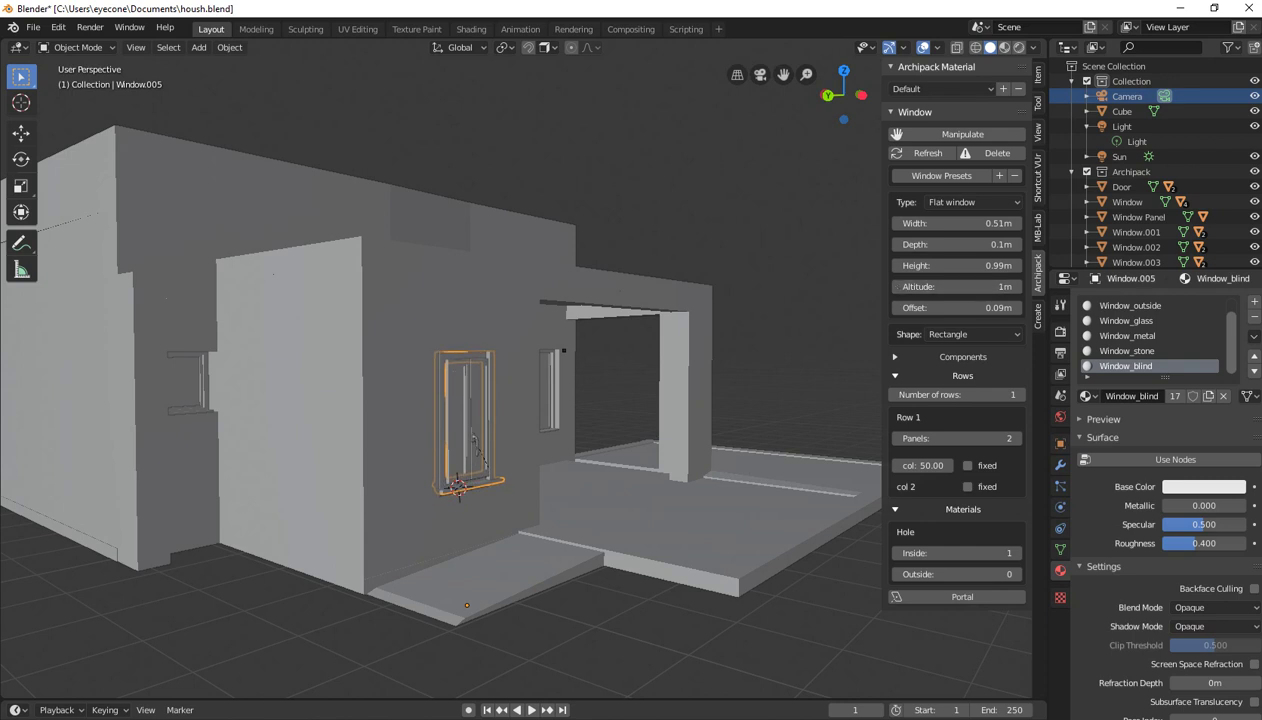
Set the window height to exactly 1m and lower the window along Z
key(KP_Decimal)
scroll(520, 370, down, 1)
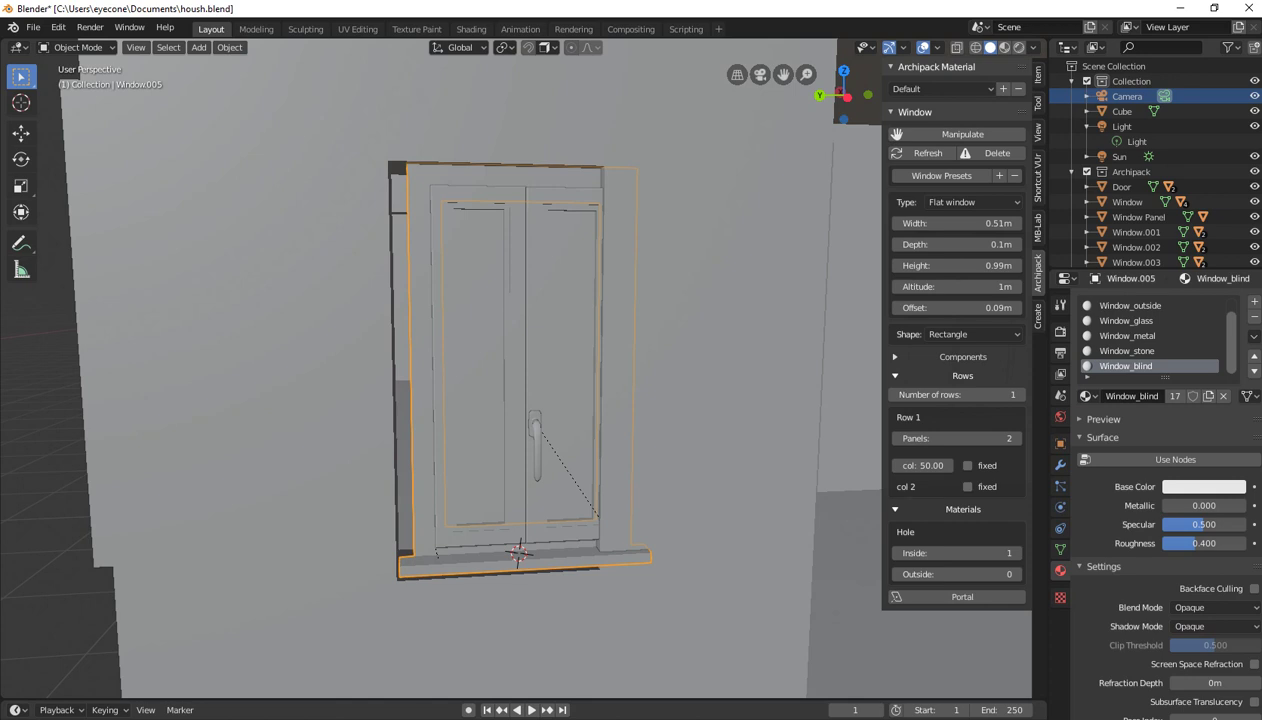
key(g)
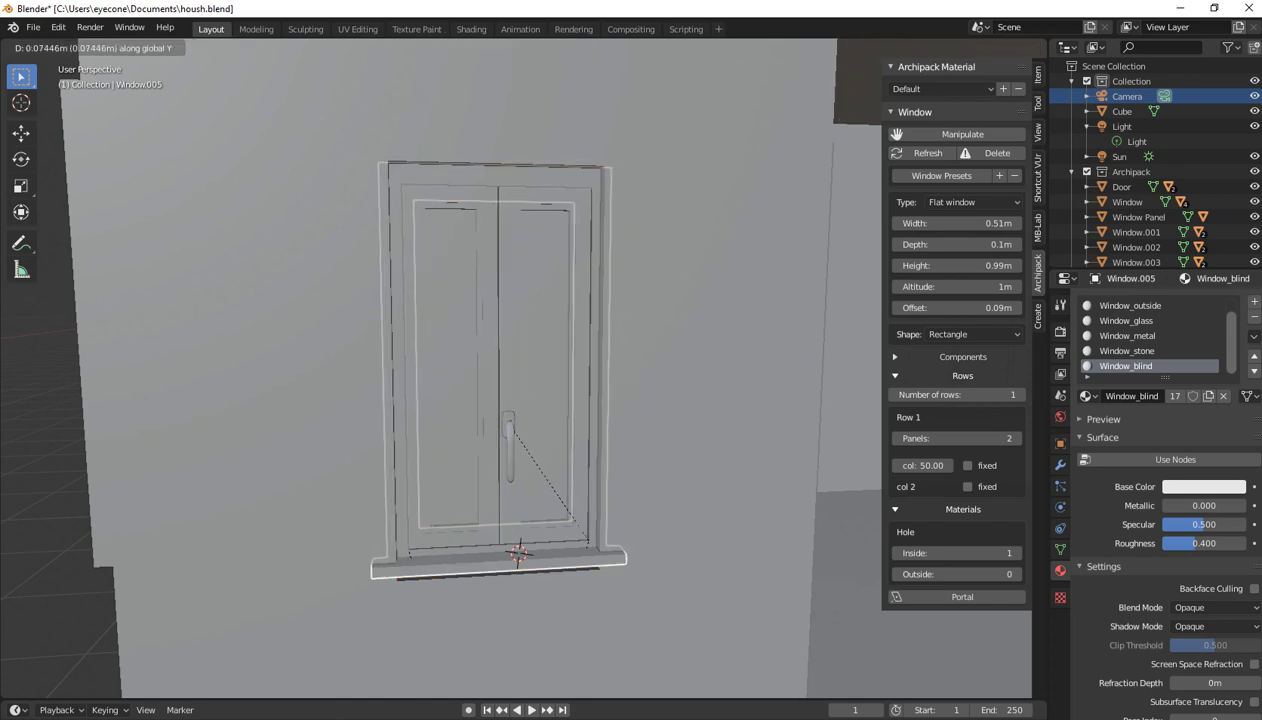
key(Return)
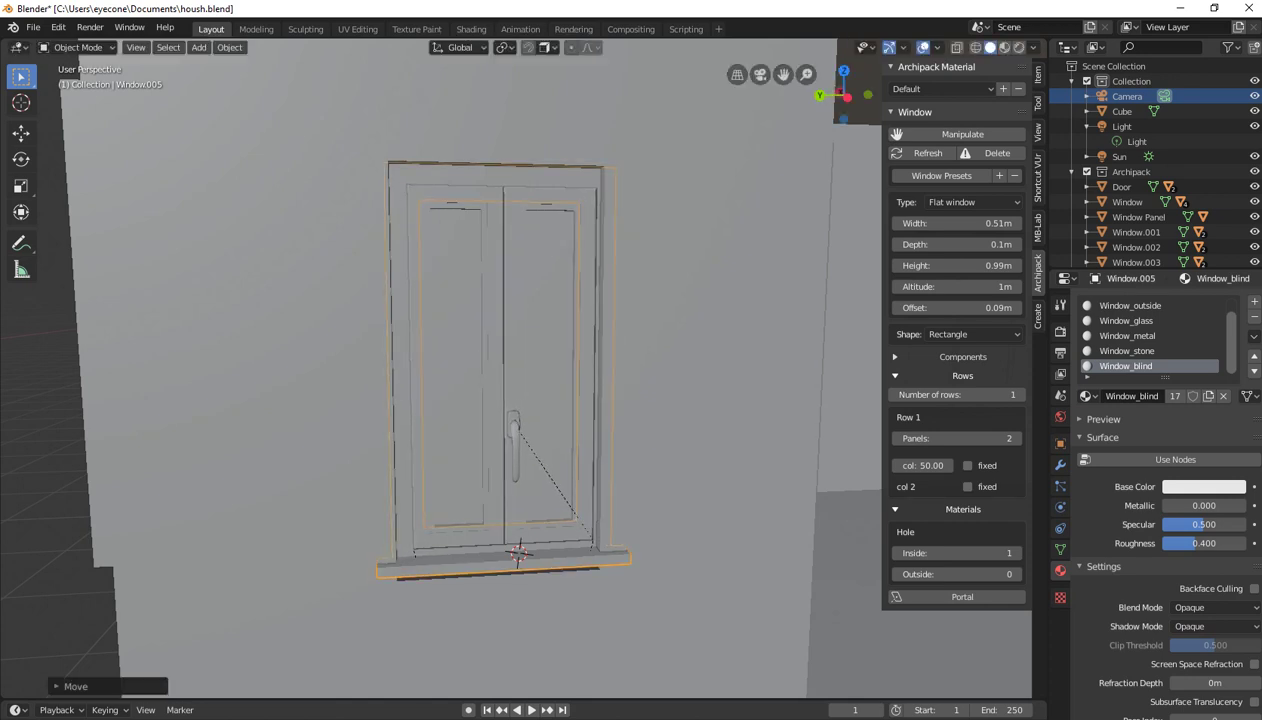
click(1017, 265)
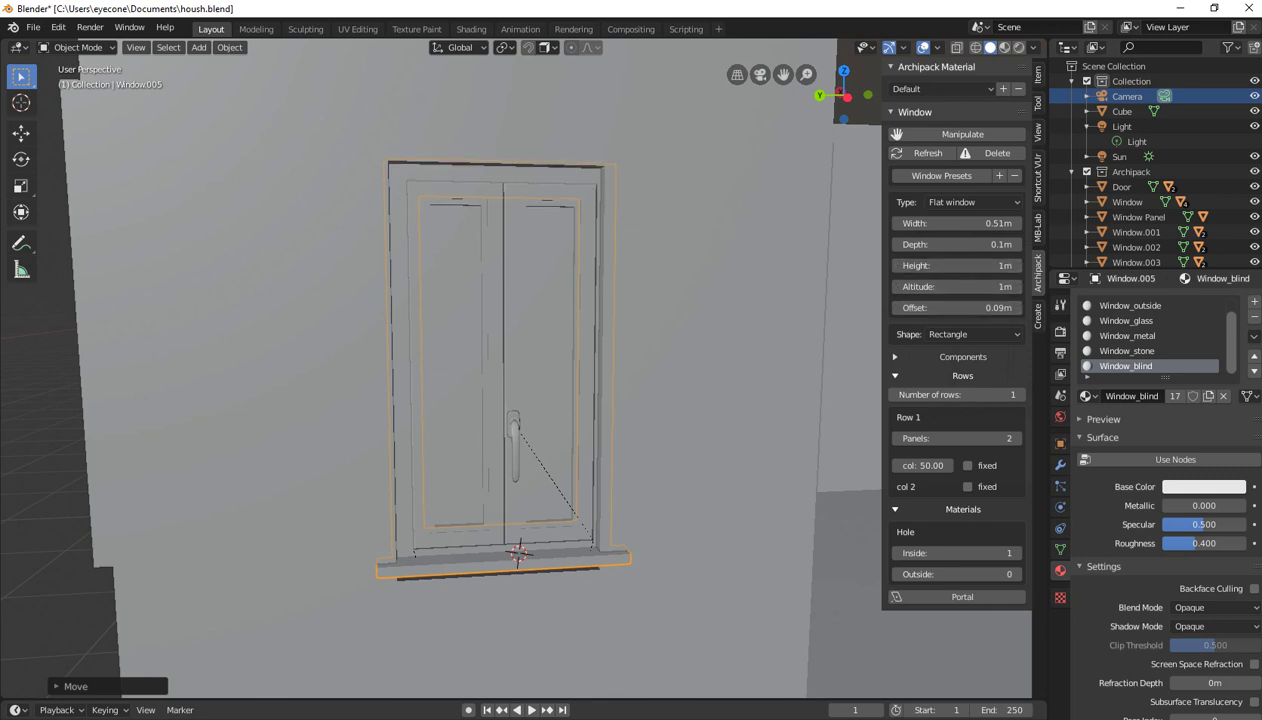
key(g)
key(z)
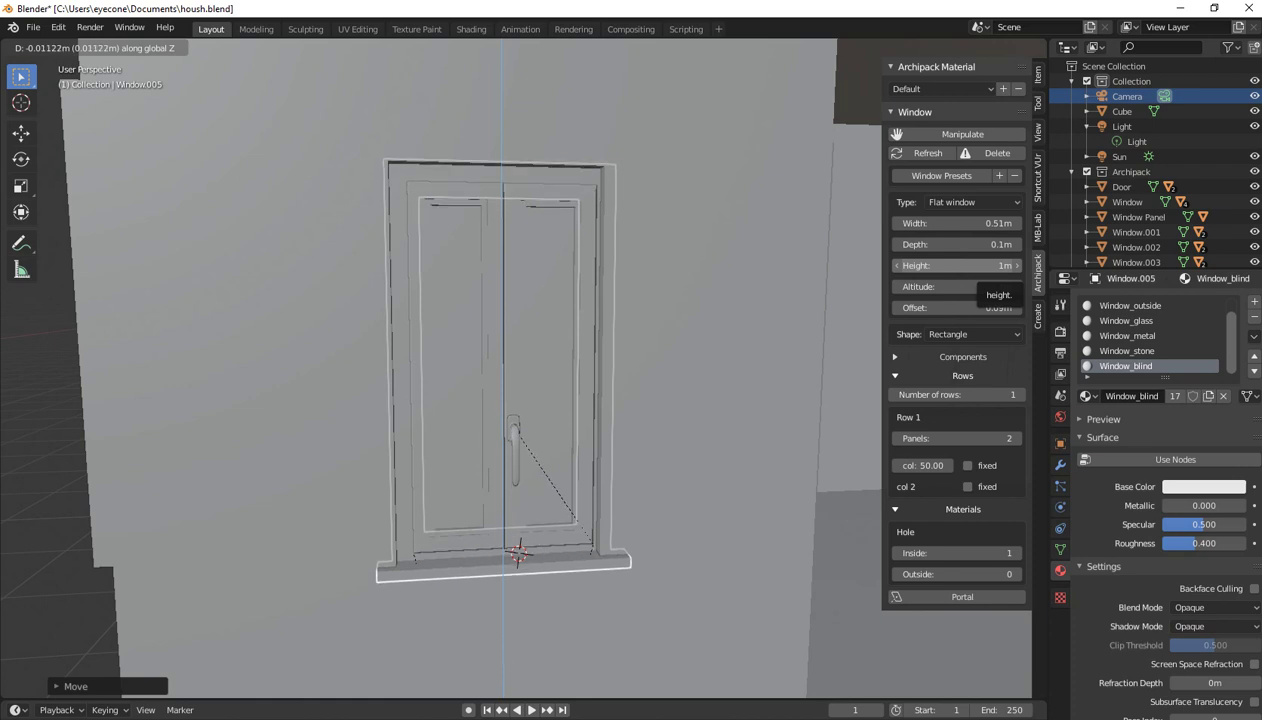
key(Return)
Nudge the window along X, then Z, to seat it in the wall opening, then deselect
middle_drag(400, 400, 700, 400)
mouse_move(500, 400)
middle_down()
mouse_move(580, 390)
mouse_move(650, 410)
mouse_move(695, 395)
middle_up()
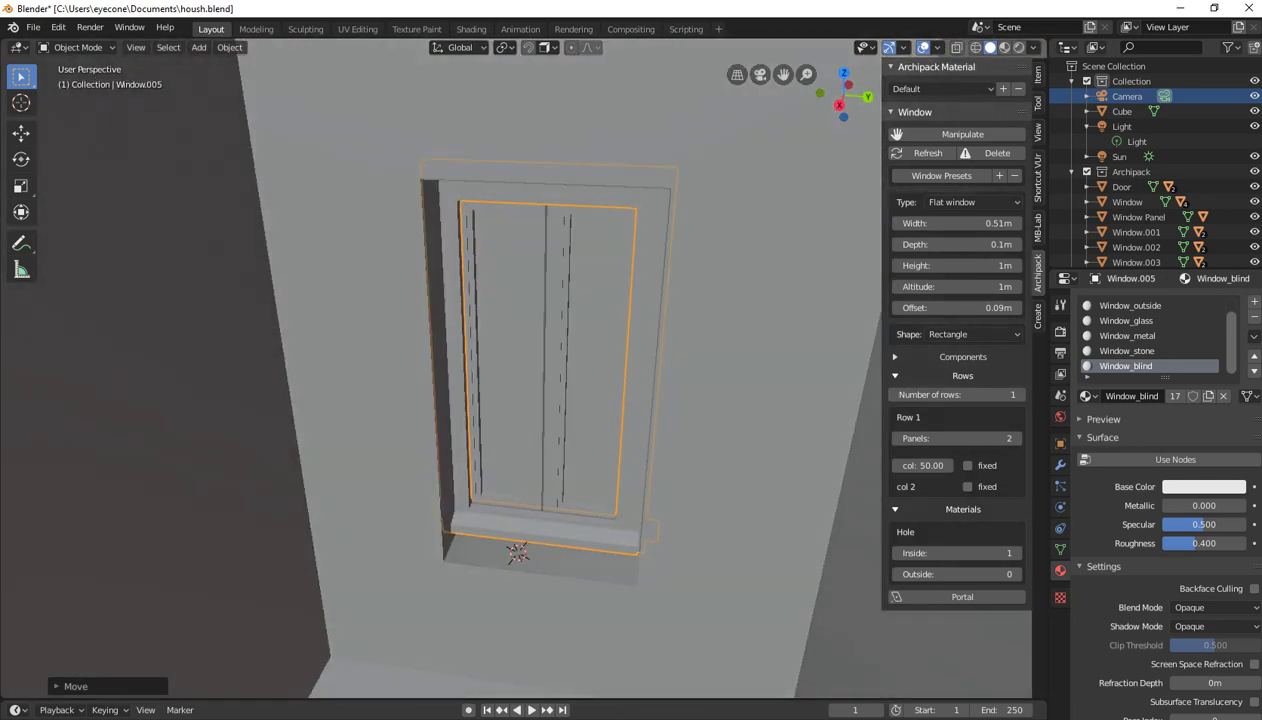
key(g)
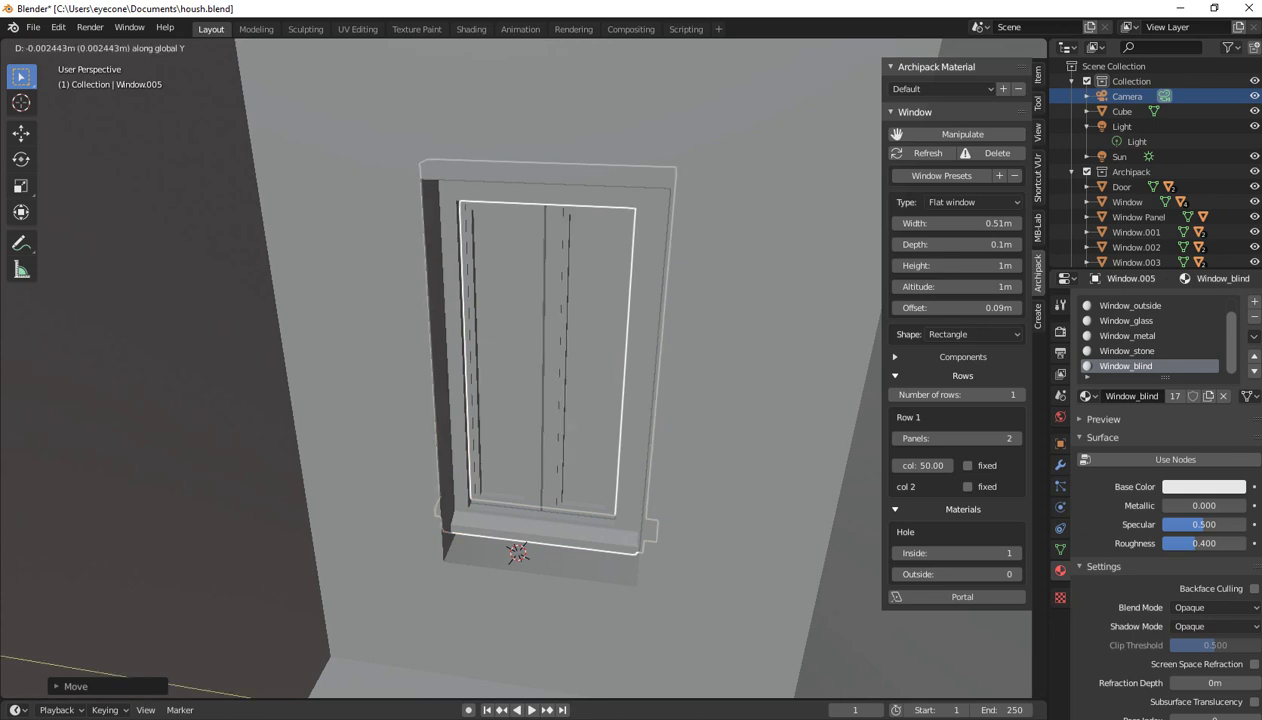
key(x)
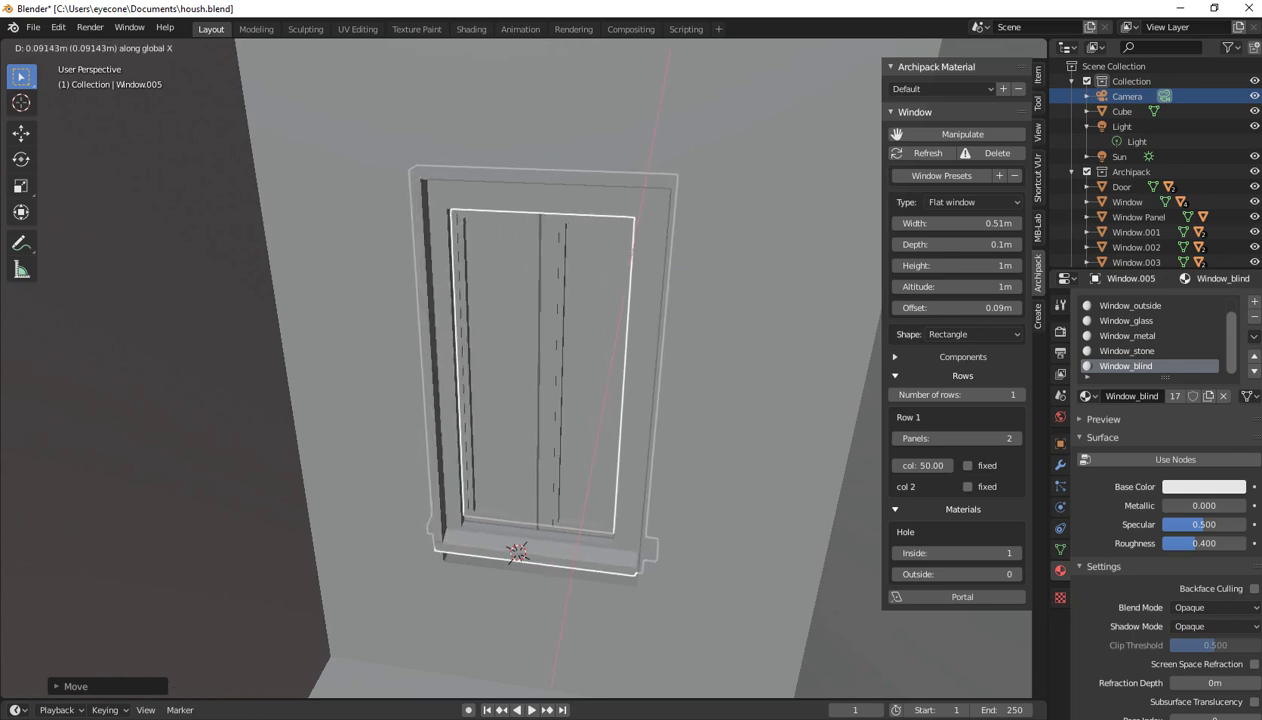
key(Return)
mouse_move(520, 400)
middle_down()
mouse_move(560, 380)
mouse_move(540, 390)
mouse_move(575, 350)
middle_up()
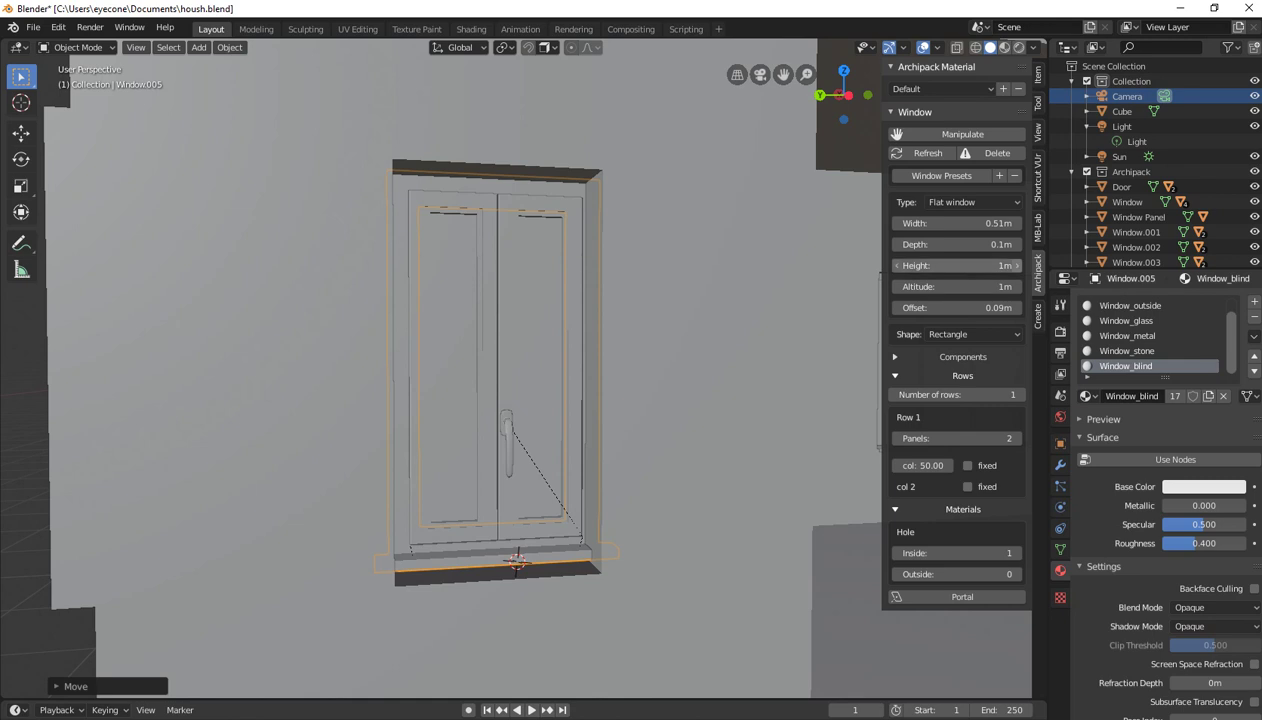
key(g)
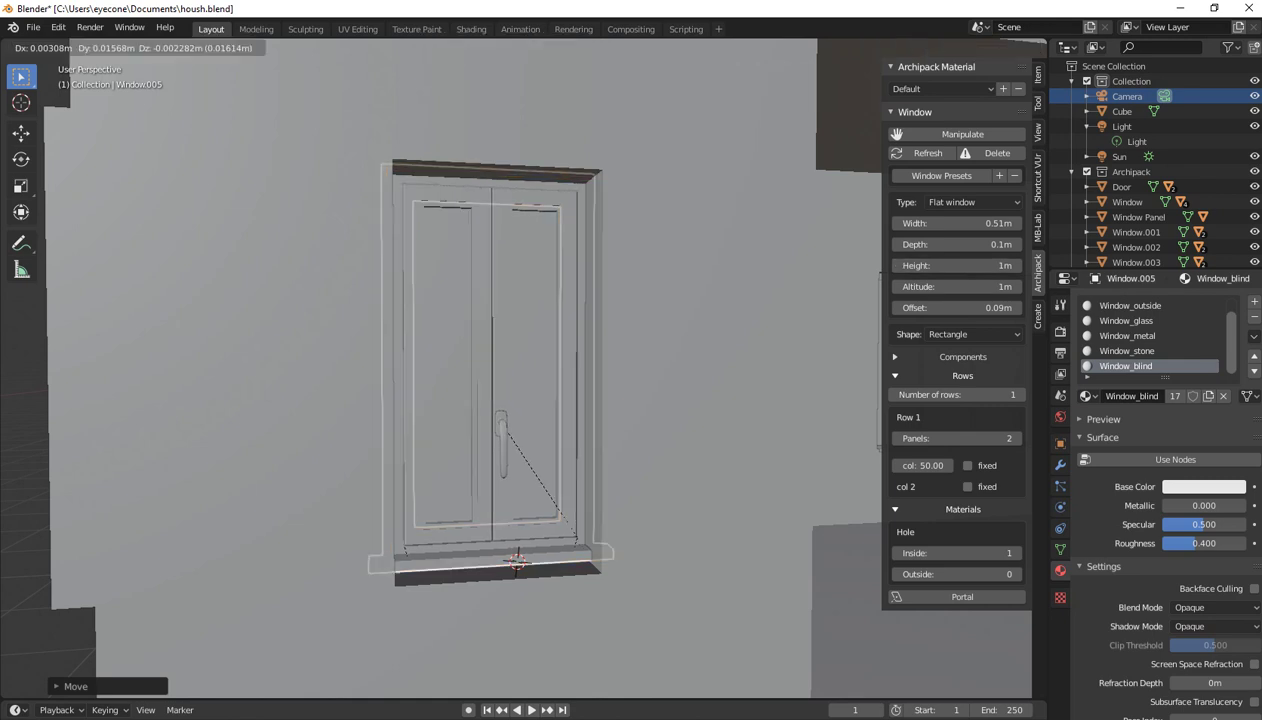
key(z)
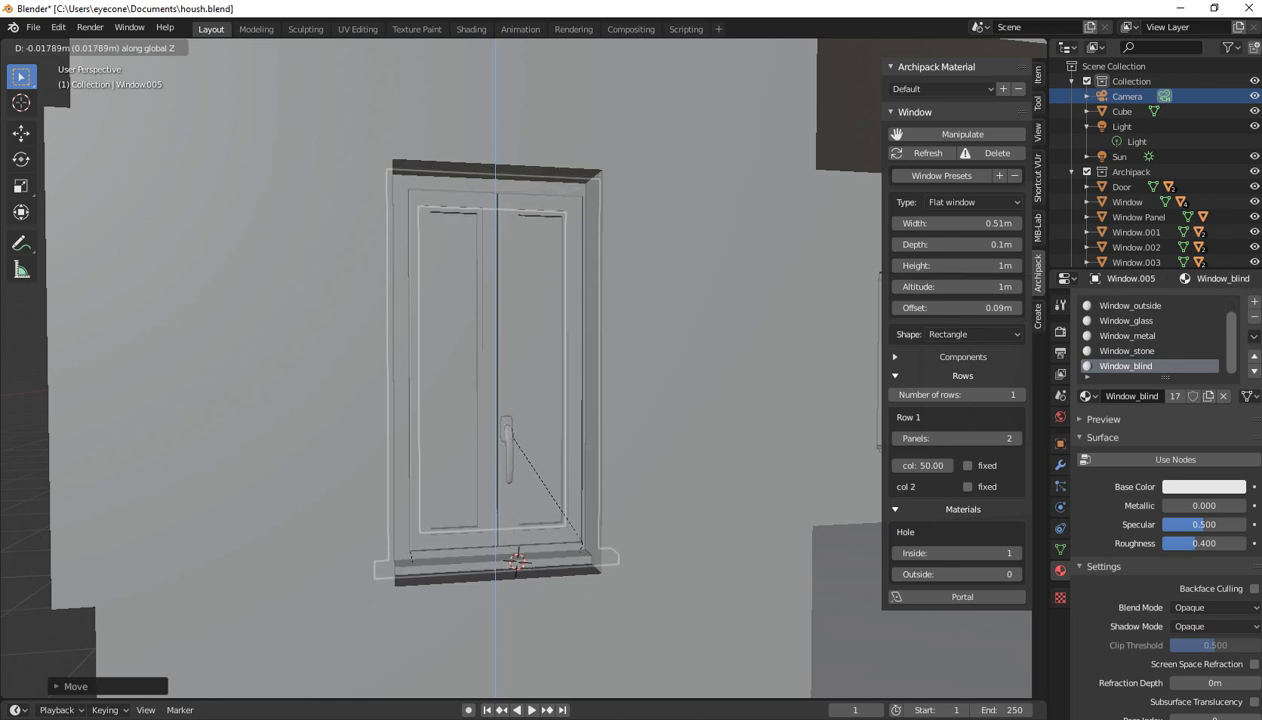
key(Return)
mouse_move(520, 400)
middle_down()
mouse_move(440, 460)
mouse_move(270, 470)
middle_up()
key(alt+a)
Select the whole Window.005 rather than its panel and shift it slightly along the wall
click(472, 360)
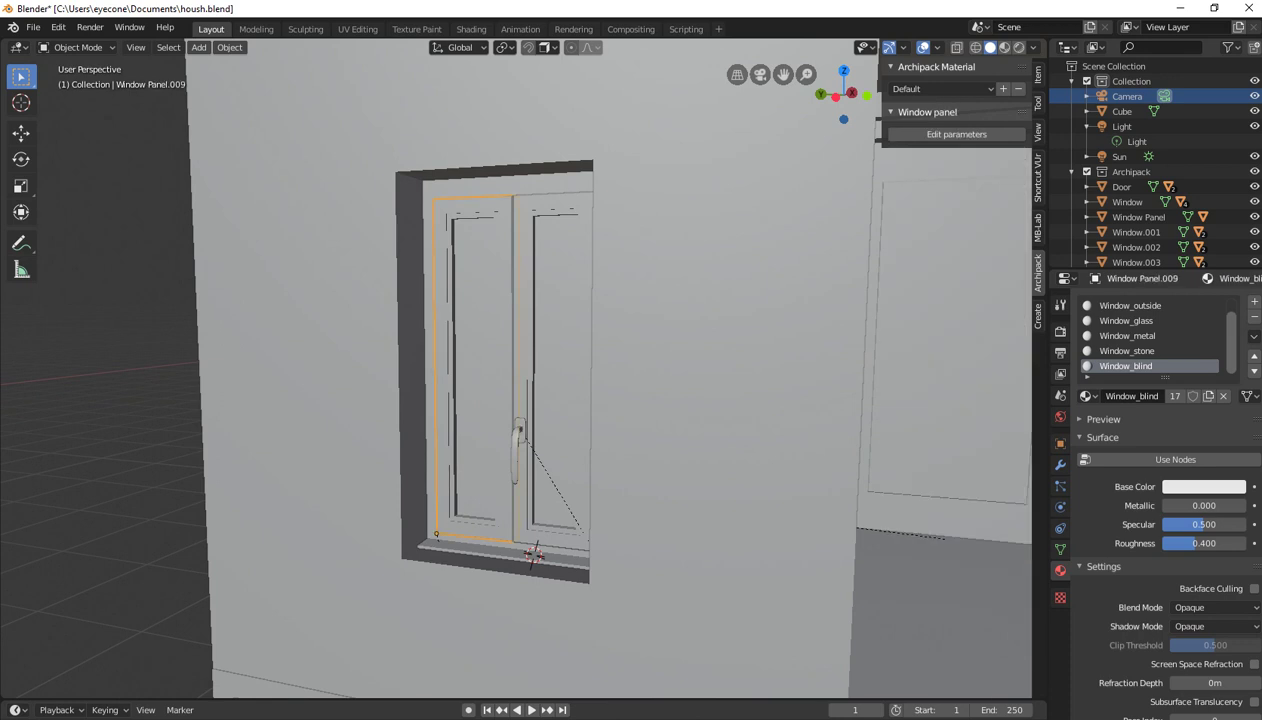
click(956, 134)
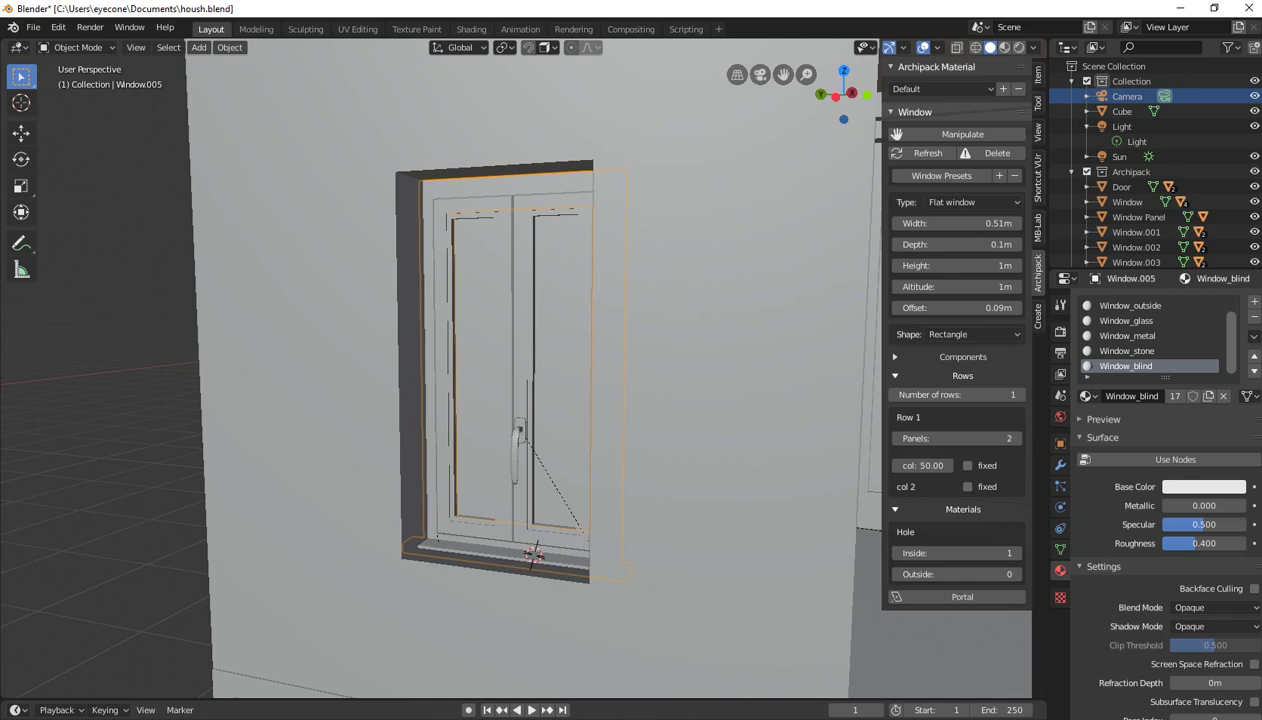
key(g)
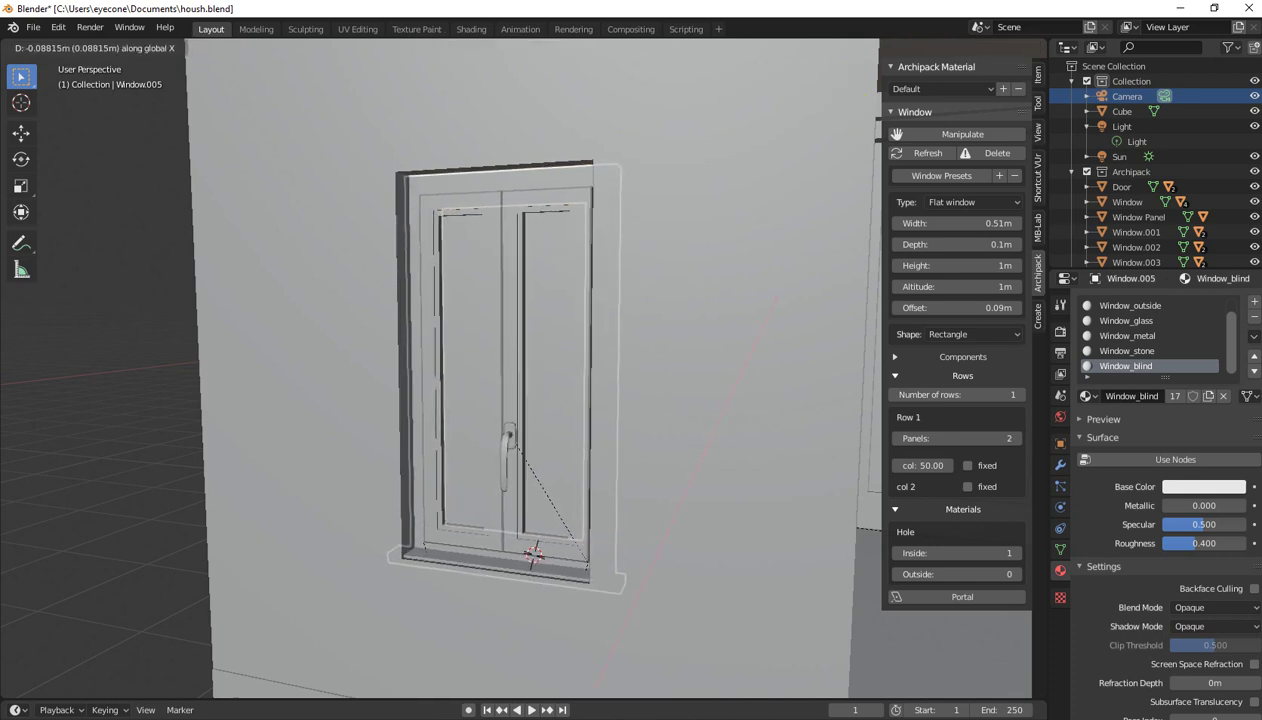
key(Return)
scroll(516, 368, down, 2)
scroll(516, 368, down, 2)
mouse_move(516, 368)
middle_down()
mouse_move(511, 645)
mouse_move(513, 595)
mouse_move(560, 590)
middle_up()
click(511, 645)
Orbit around the house to check the fitted window, then select the small square window on the left wall
scroll(513, 588, up, 2)
scroll(513, 588, up, 3)
middle_drag(513, 510, 521, 427)
scroll(521, 427, down, 3)
scroll(521, 427, down, 3)
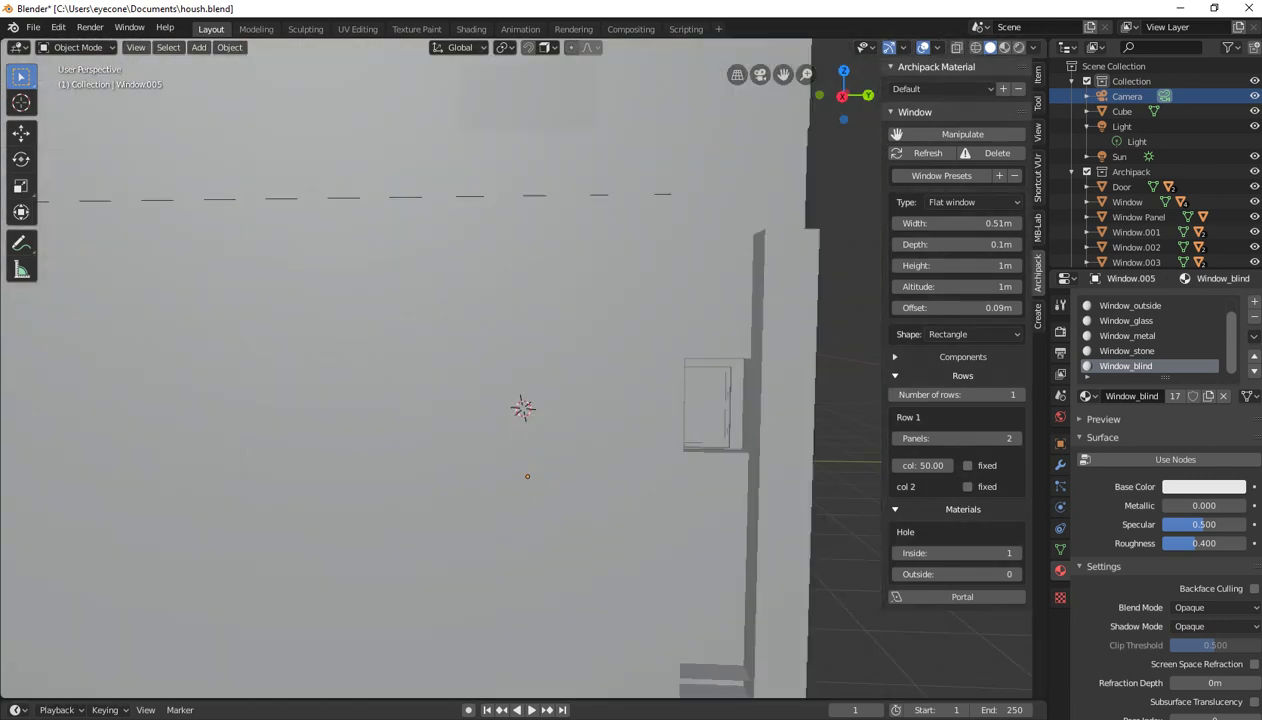
scroll(521, 427, down, 5)
mouse_move(521, 427)
middle_down()
mouse_move(518, 395)
mouse_move(513, 434)
middle_up()
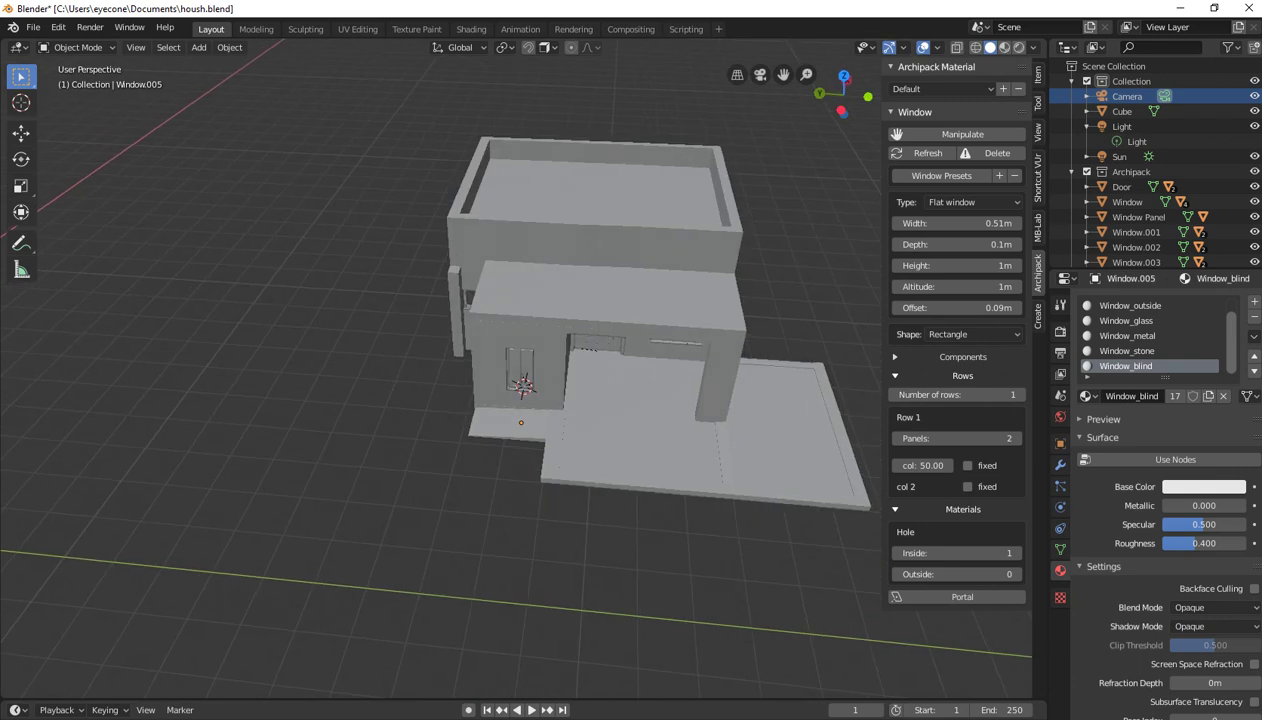
scroll(513, 434, up, 4)
scroll(513, 435, up, 3)
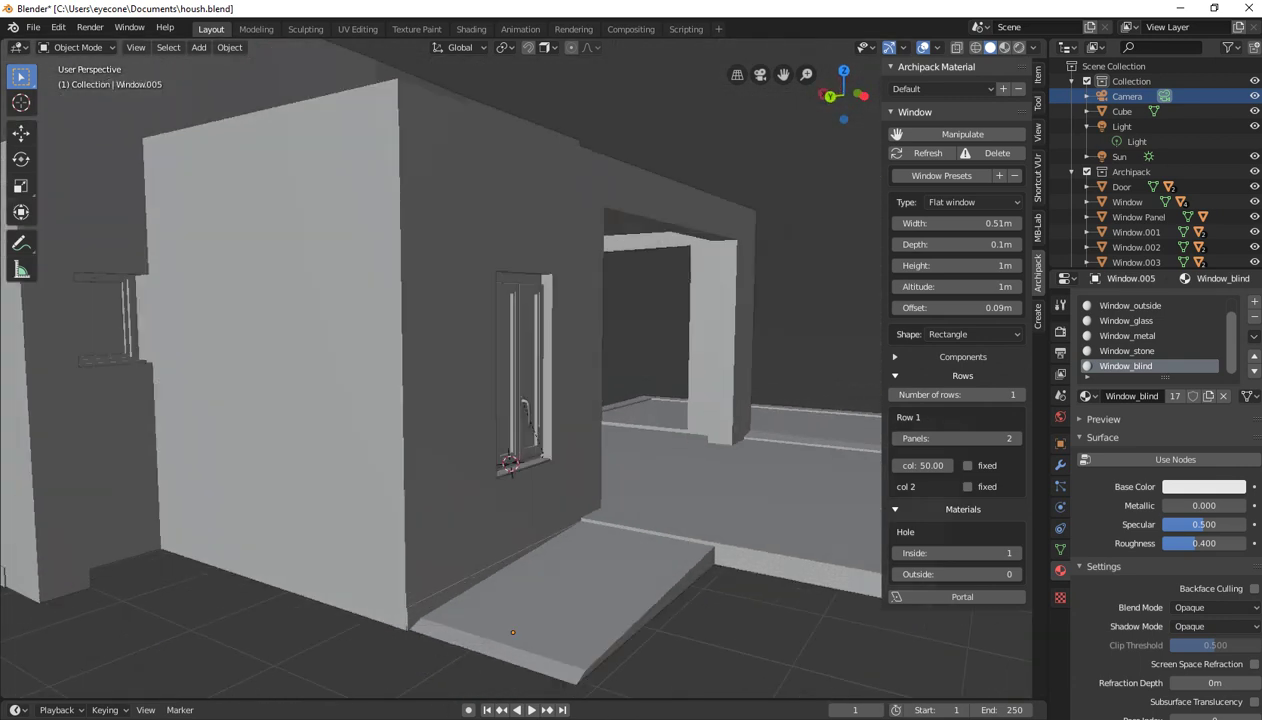
scroll(513, 460, up, 1)
click(148, 315)
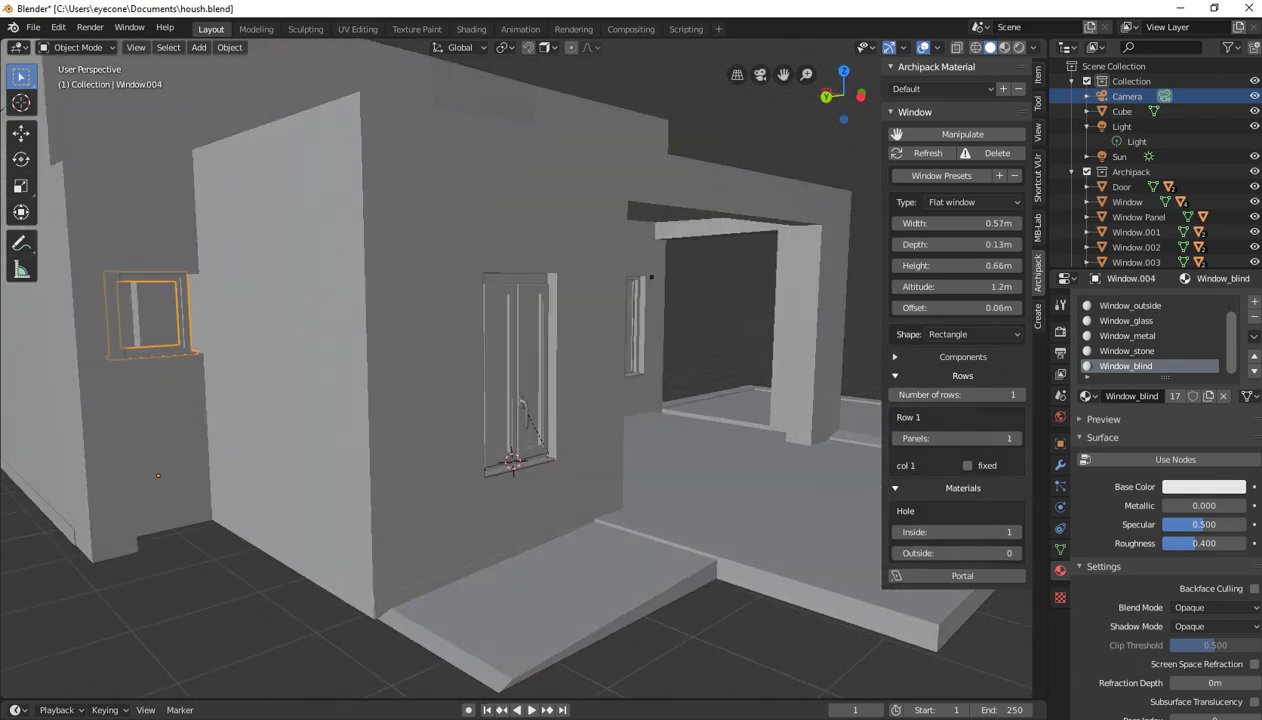
Make Window.004's single pane fixed by ticking 'fixed' for col 1 under Archipack Rows
key(KP_Decimal)
middle_drag(500, 400, 620, 400)
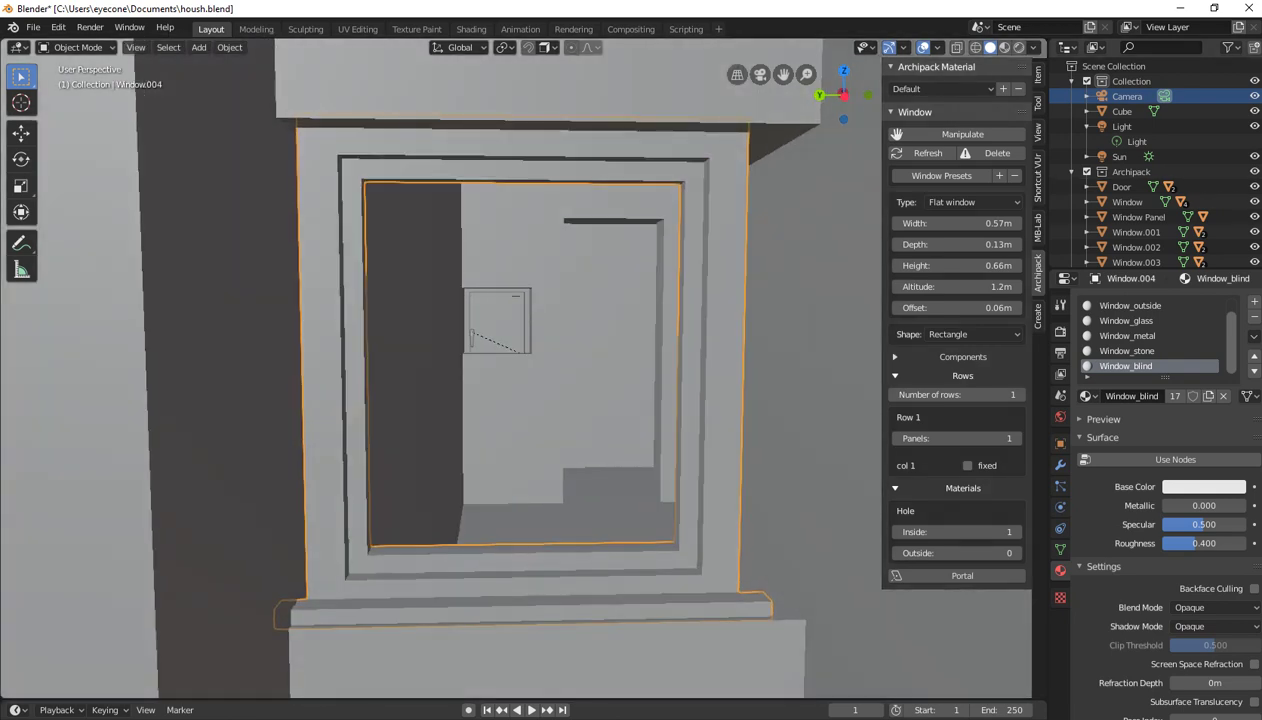
click(1038, 180)
click(1038, 225)
click(1038, 268)
click(967, 465)
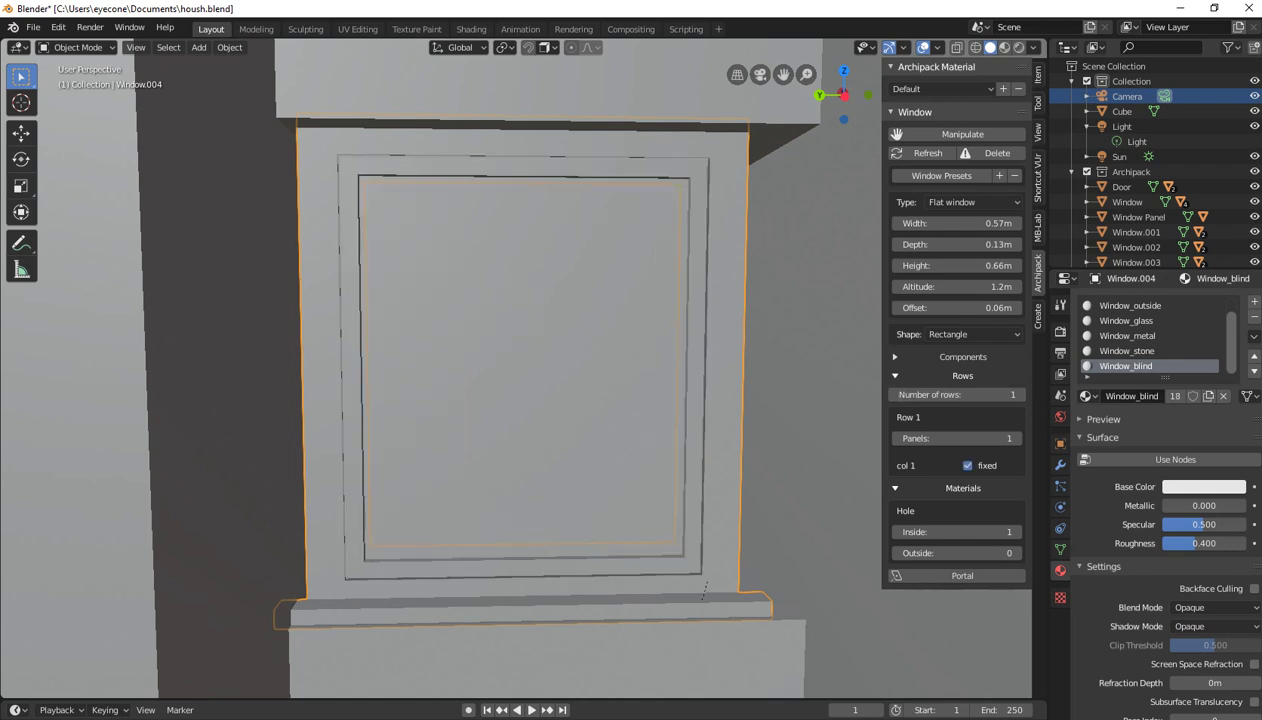
Orbit out to an angled front view of the whole house
scroll(703, 592, down, 2)
middle_drag(703, 592, 600, 540)
scroll(640, 560, down, 3)
scroll(520, 400, down, 2)
mouse_move(520, 400)
middle_down()
mouse_move(450, 360)
mouse_move(450, 300)
mouse_move(580, 390)
middle_up()
scroll(450, 360, down, 4)
scroll(450, 400, down, 2)
mouse_move(450, 400)
middle_down()
mouse_move(470, 390)
mouse_move(470, 330)
mouse_move(530, 380)
middle_up()
mouse_move(320, 140)
middle_down()
mouse_move(115, 104)
mouse_move(104, 134)
middle_up()
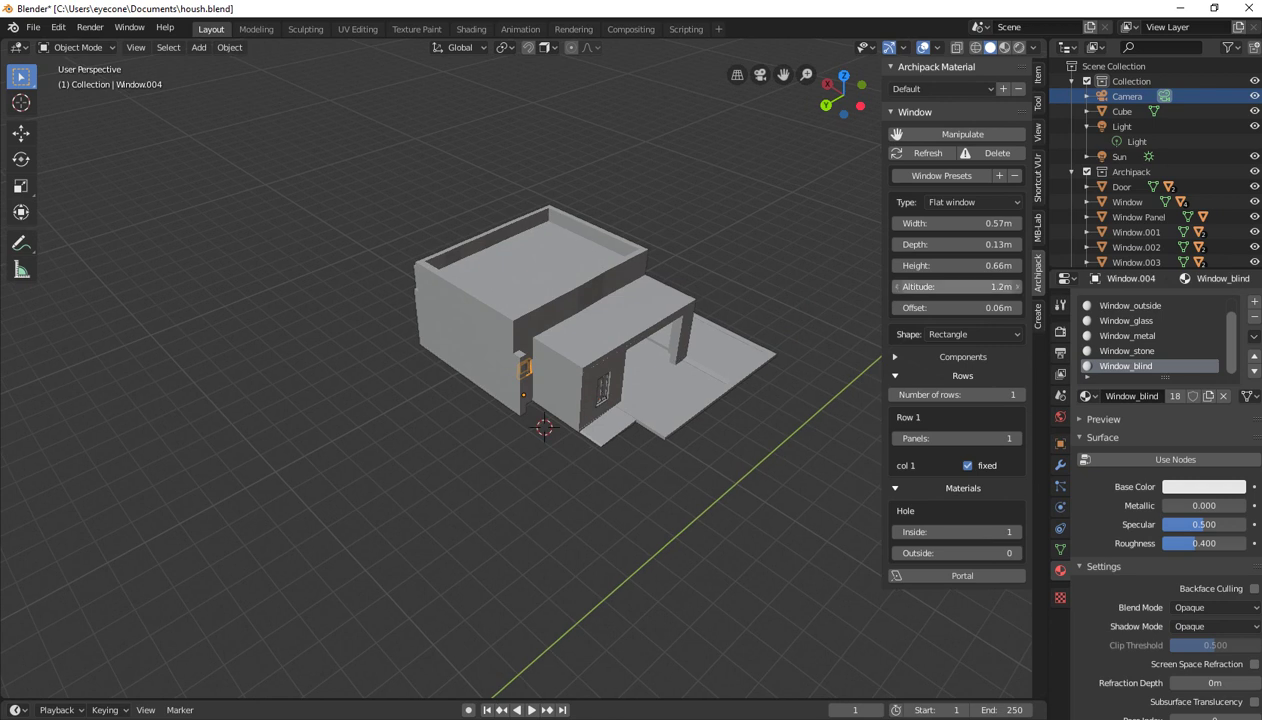
Add a straight Archipack stair using the I preset
click(1038, 315)
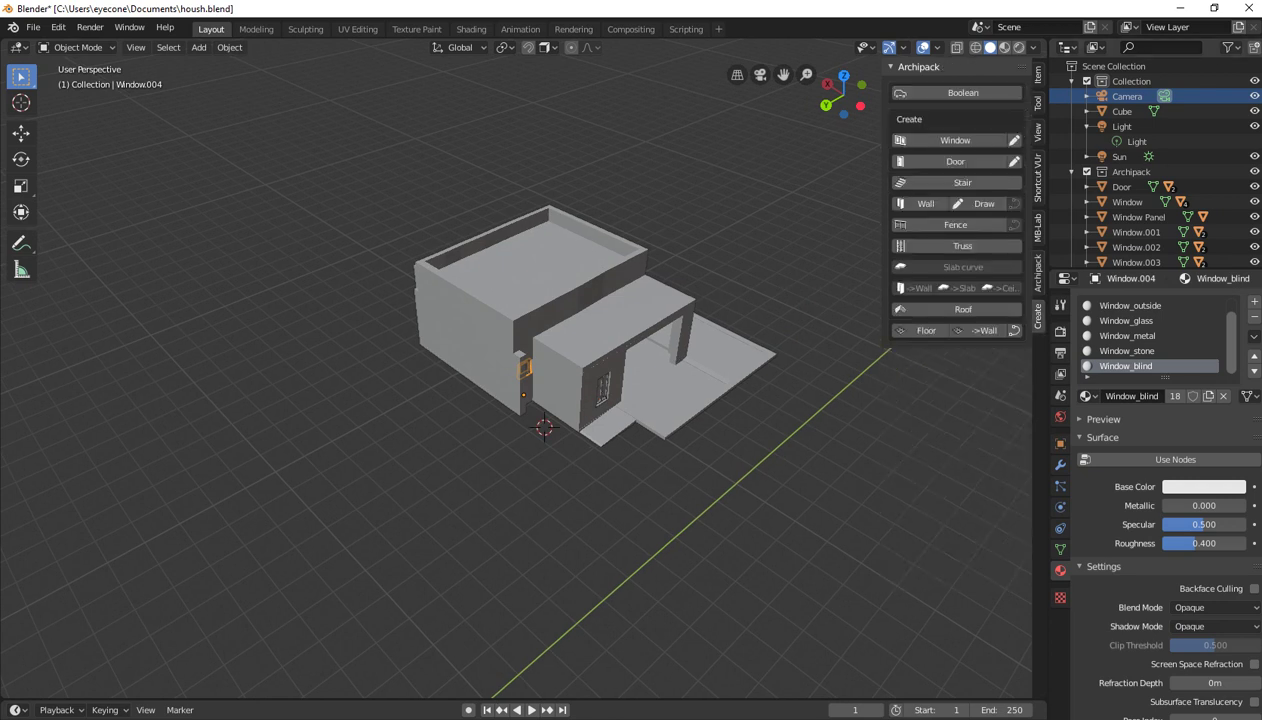
click(962, 182)
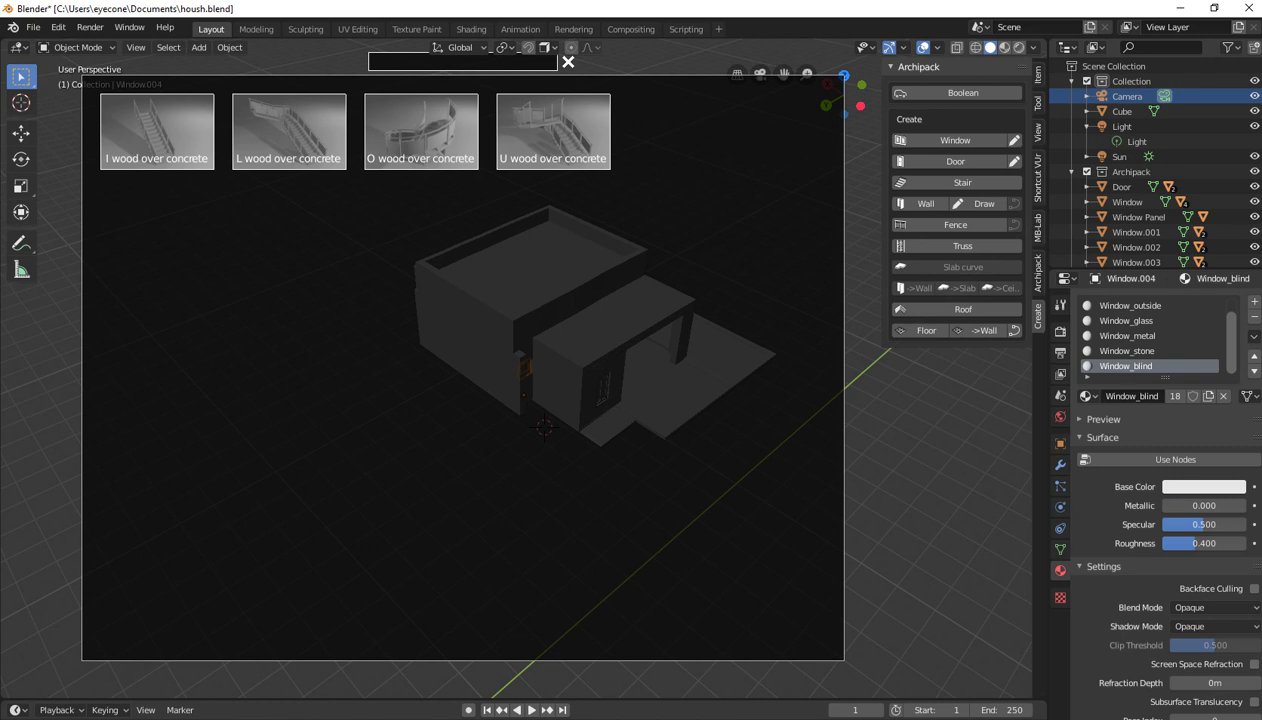
click(157, 131)
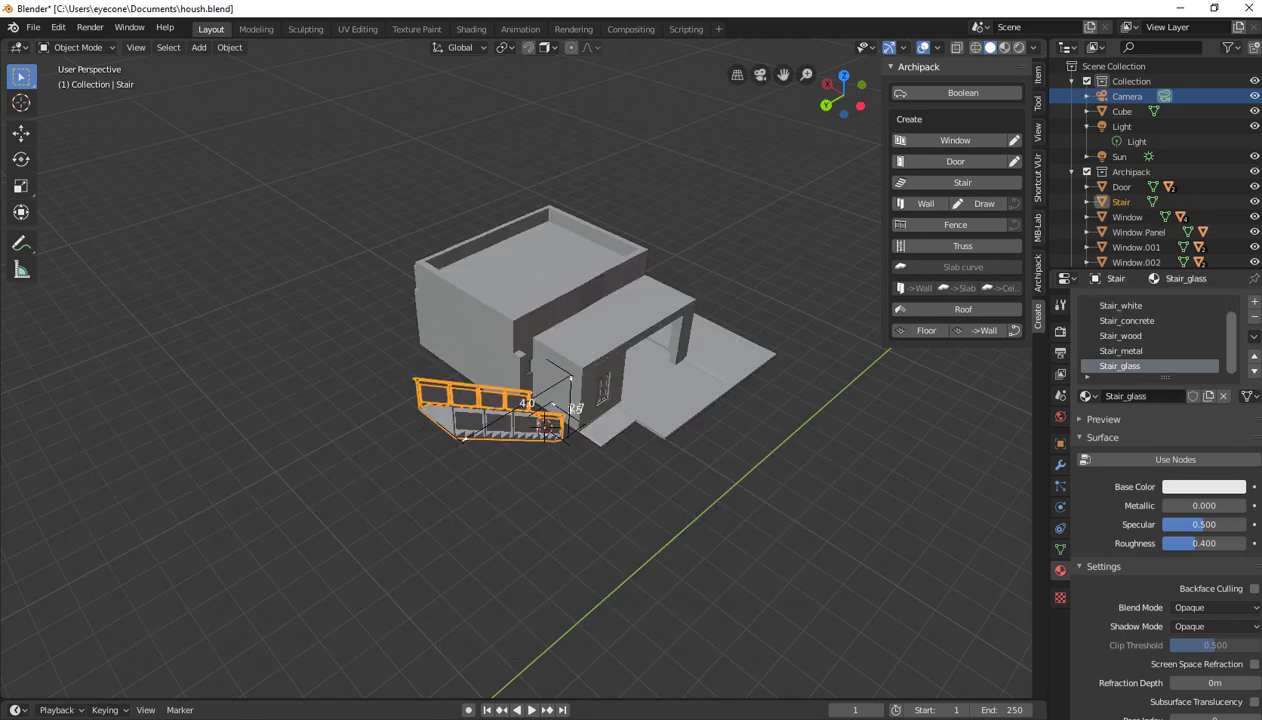
In top view, rotate the stair 90° and slide it along X beside the side wall
key(KP_7)
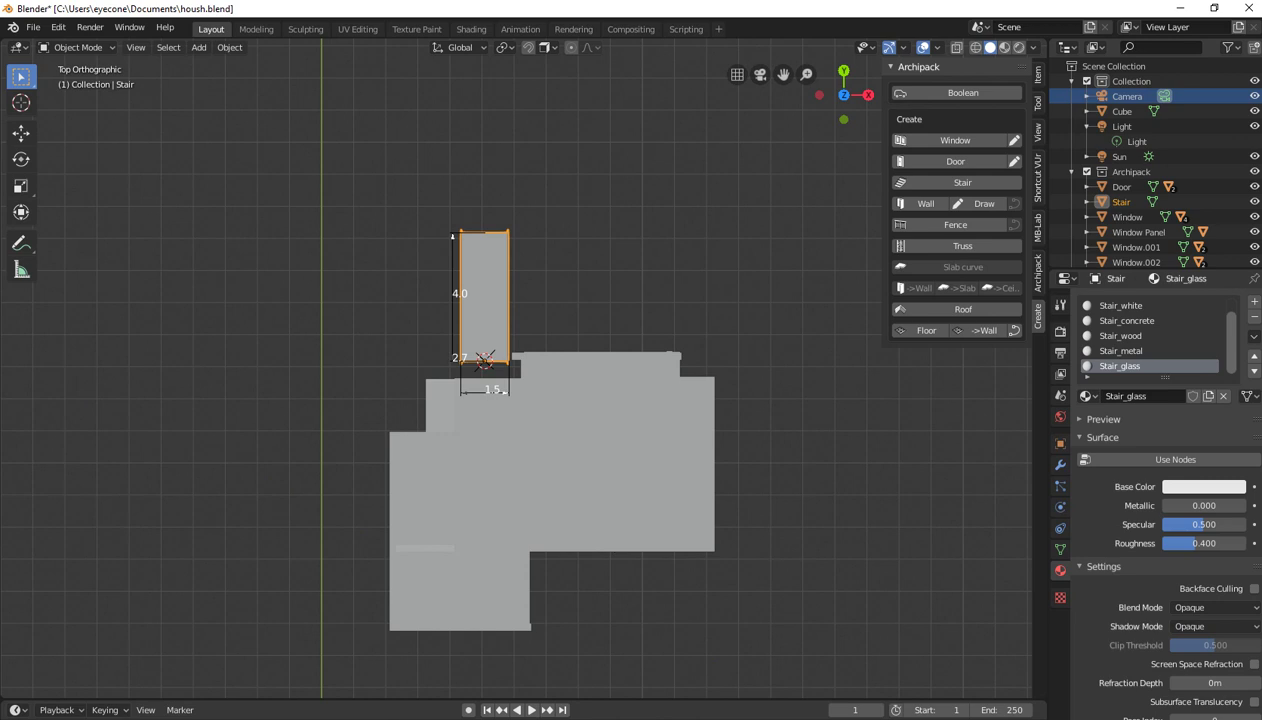
key(r)
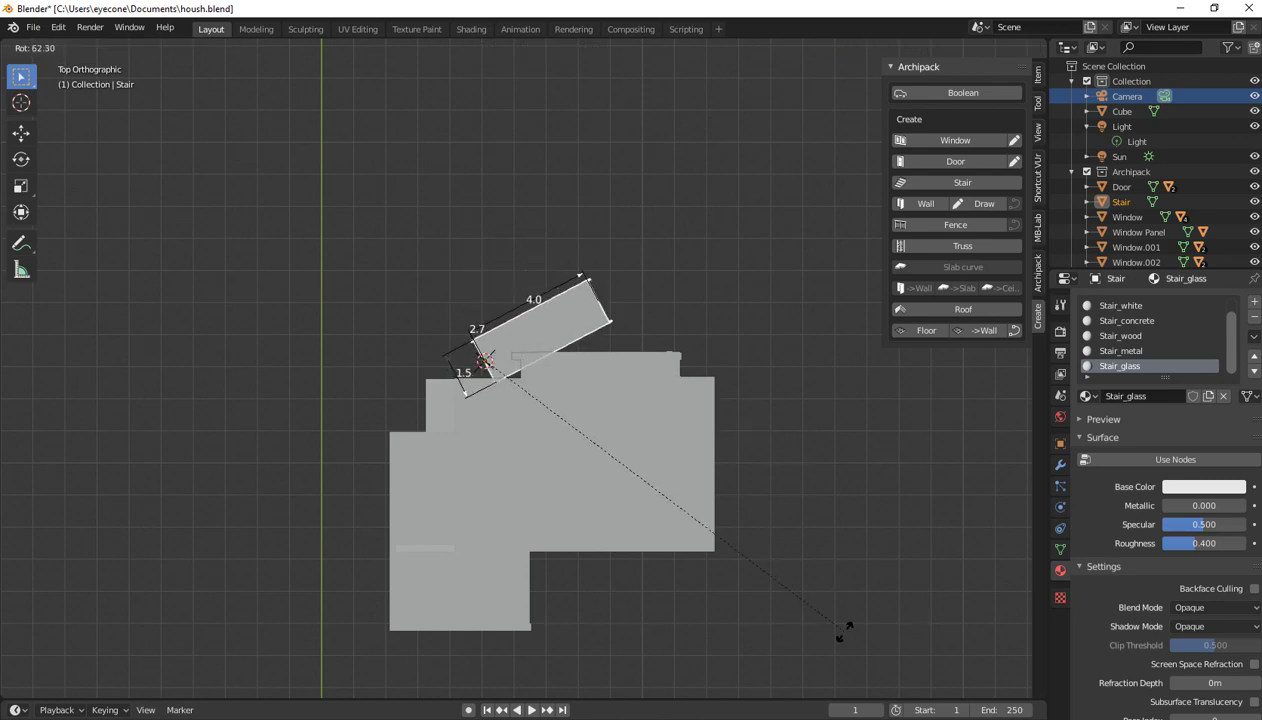
key(0)
key(Return)
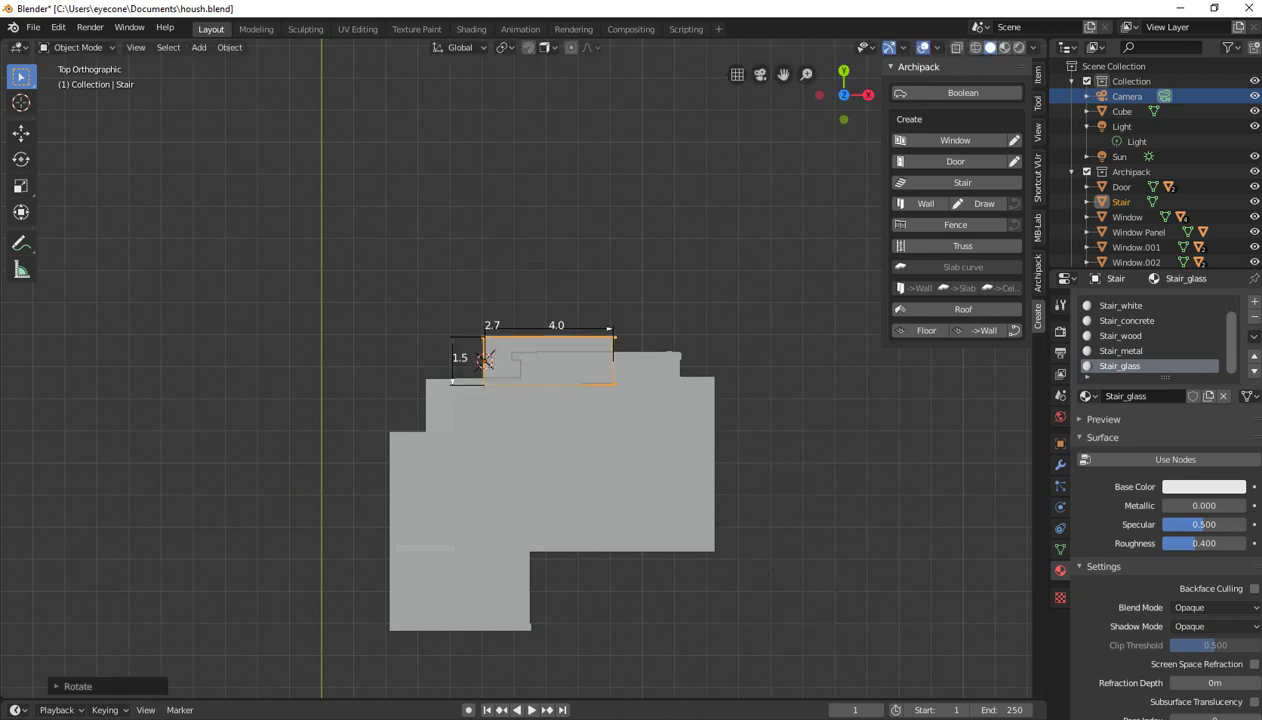
key(g)
key(x)
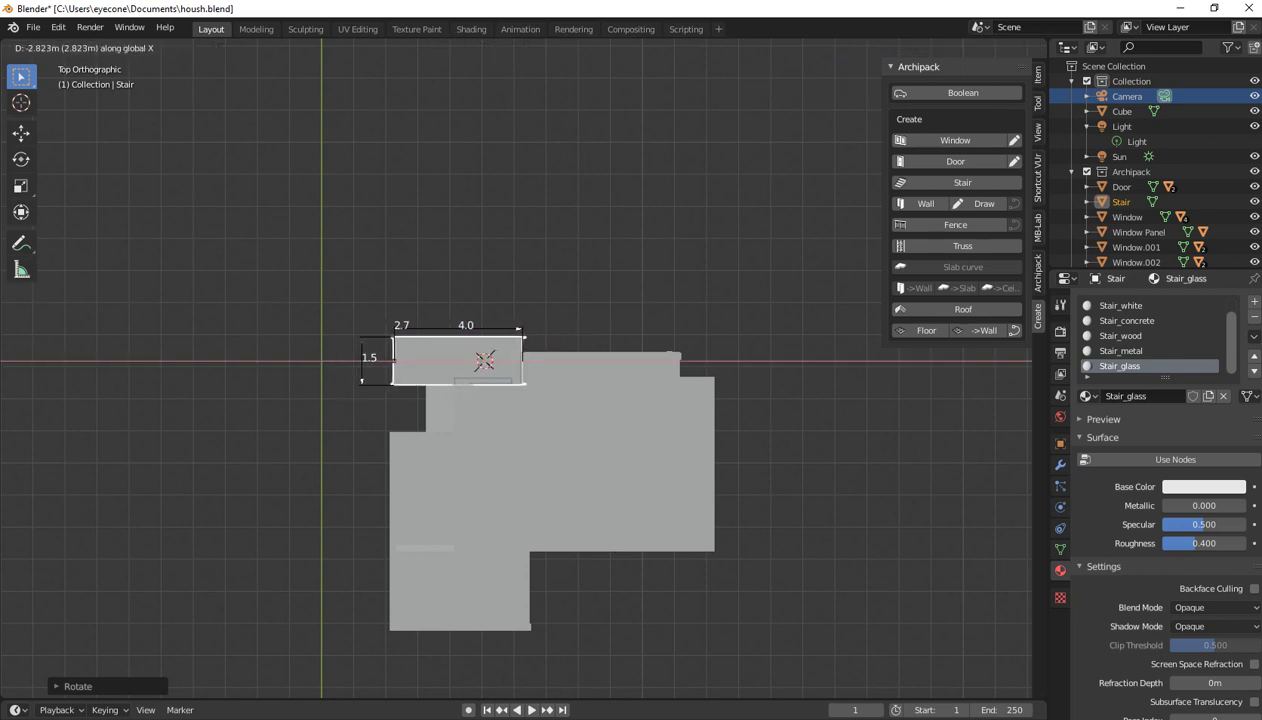
click(484, 361)
mouse_move(484, 361)
middle_down()
mouse_move(650, 412)
mouse_move(487, 340)
mouse_move(340, 137)
mouse_move(220, 137)
mouse_move(428, 93)
mouse_move(520, 95)
mouse_move(560, 180)
mouse_move(600, 120)
mouse_move(520, 200)
mouse_move(480, 190)
mouse_move(500, 196)
middle_up()
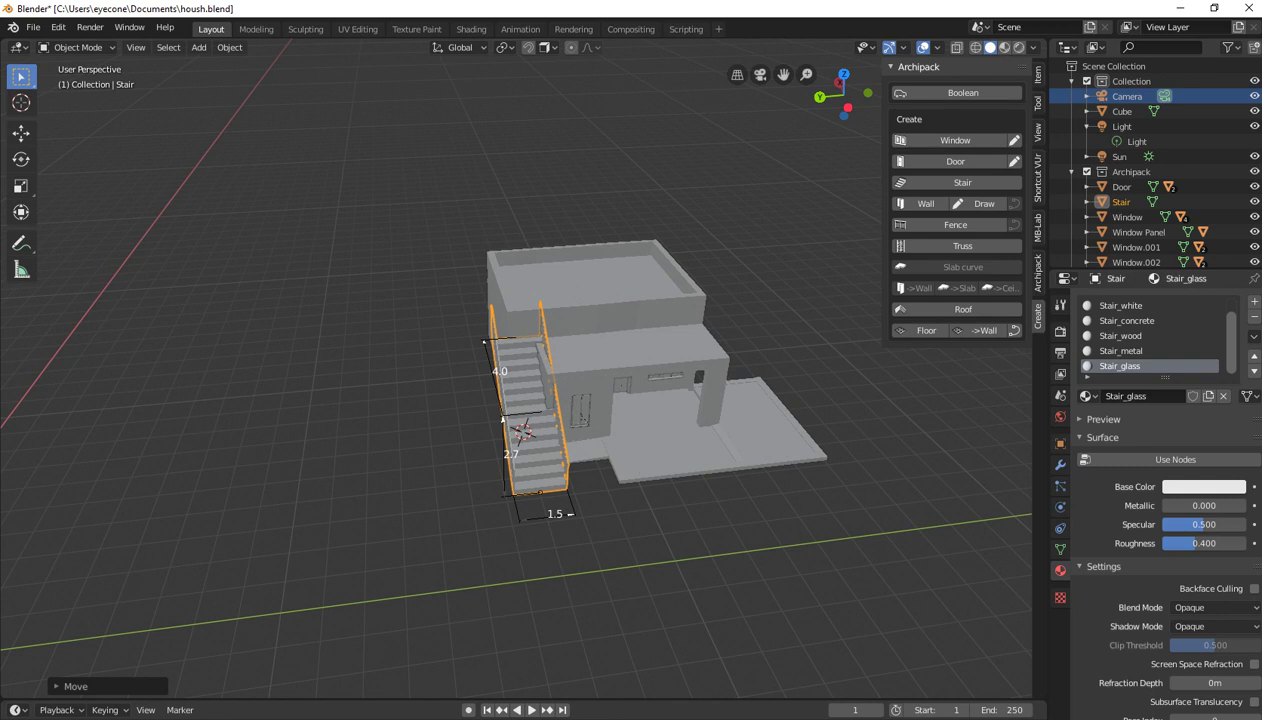
Scale the stair down to about 1.33 wide, 3.54 long, 2.39 high, and show its Archipack Stair settings
key(s)
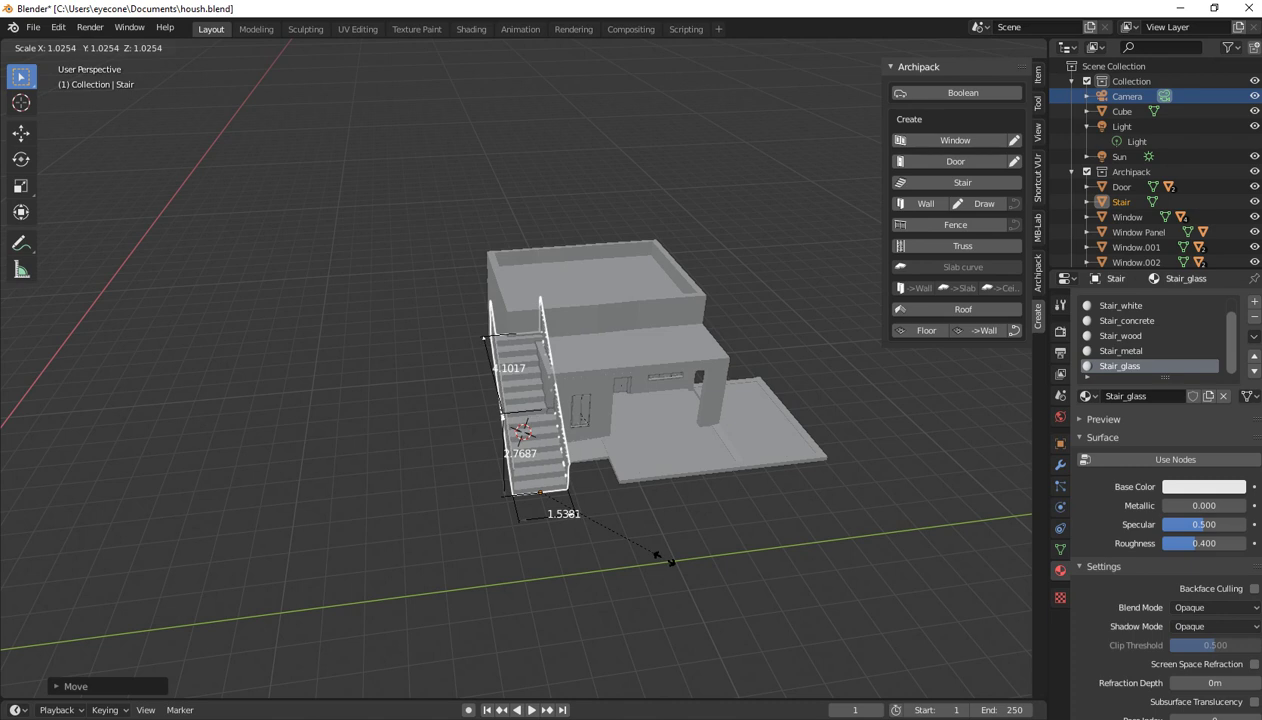
click(640, 537)
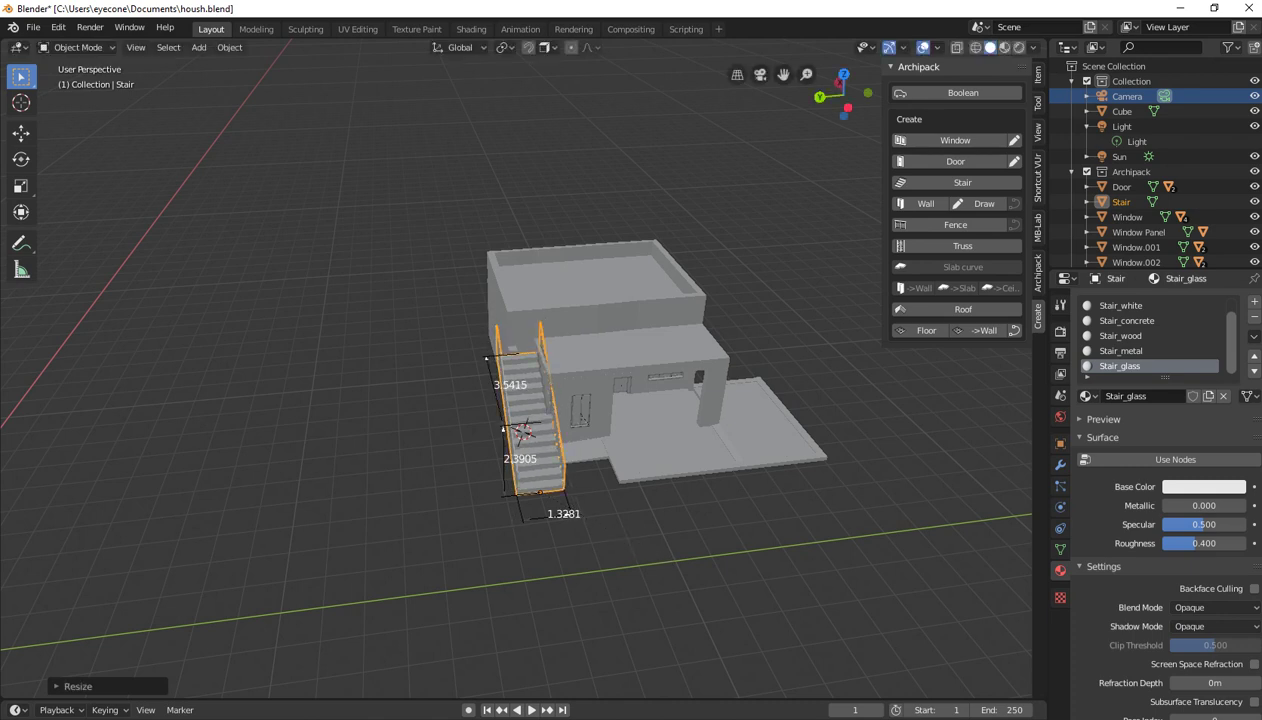
click(540, 492)
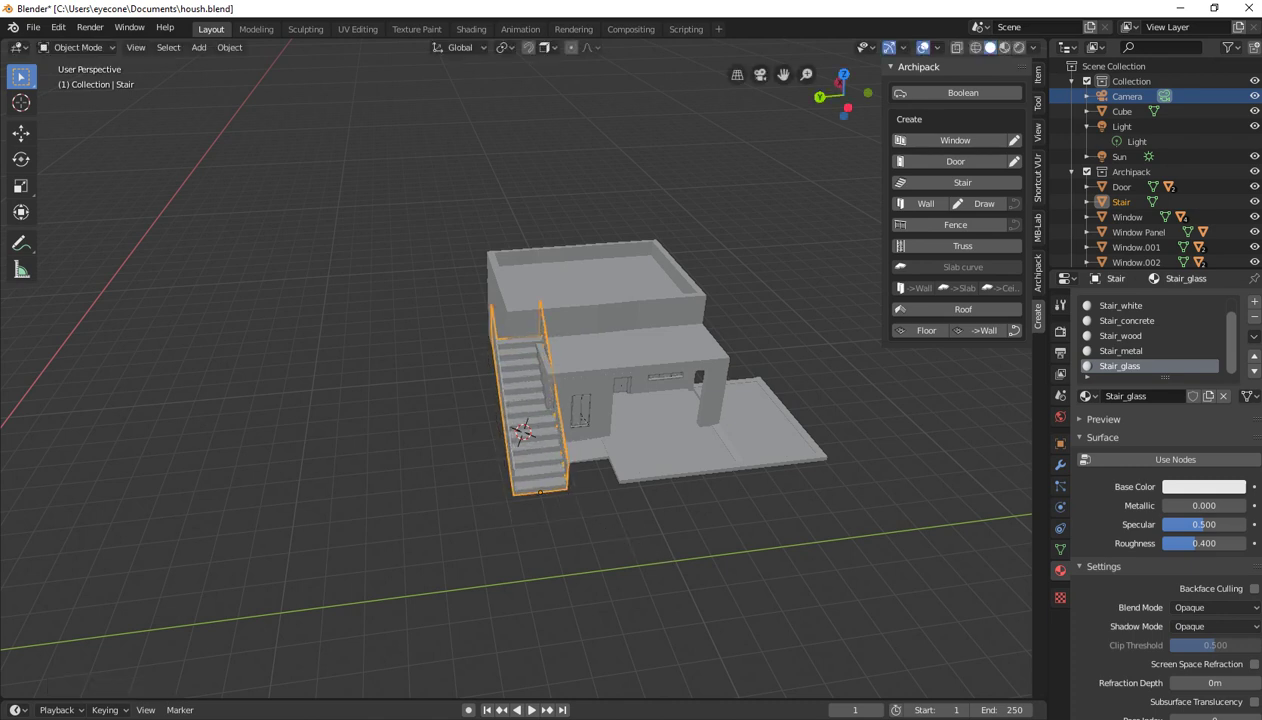
middle_drag(540, 492, 615, 495)
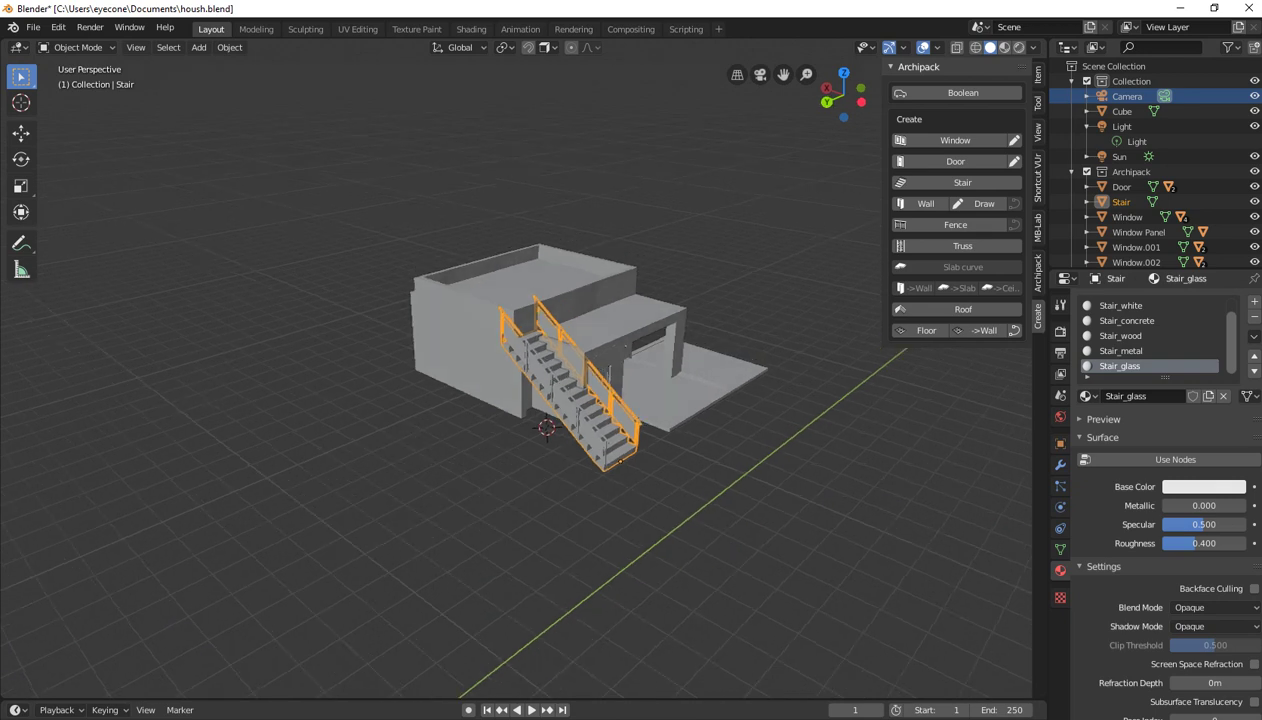
click(1038, 226)
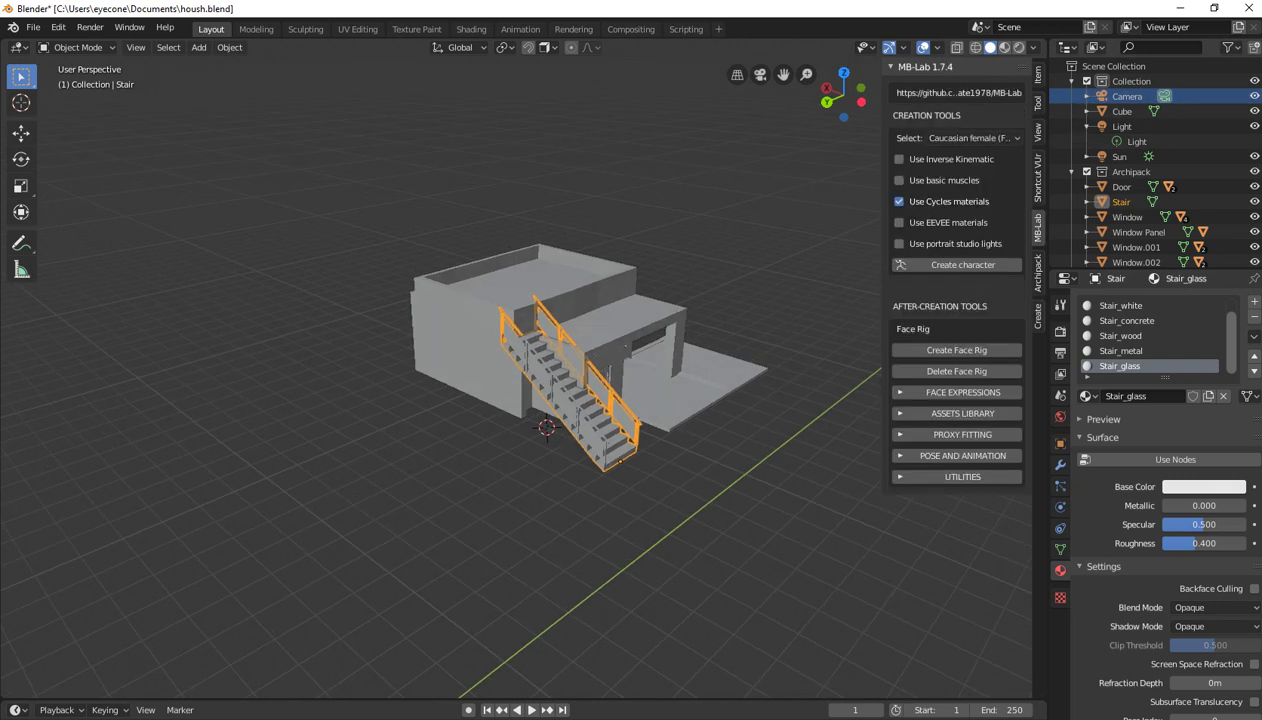
click(1038, 272)
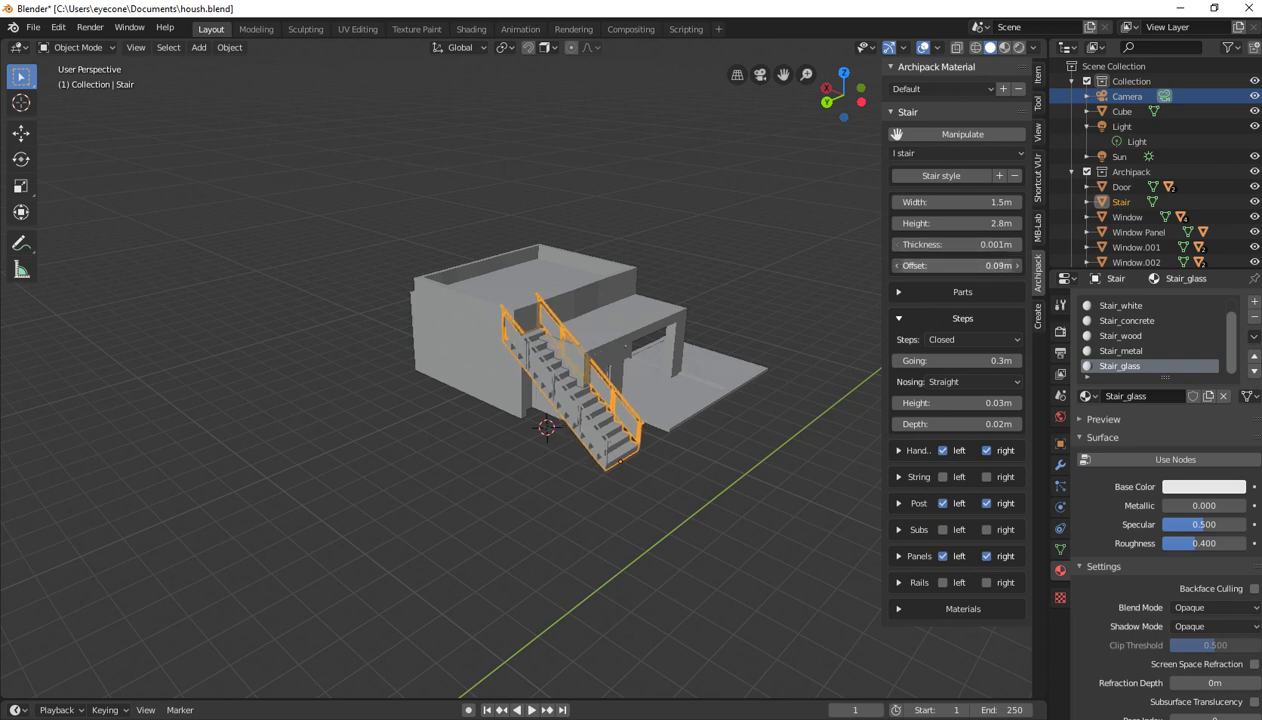
Set the stair Offset to 0m and narrow its Width to 0.77m
key(BackSpace)
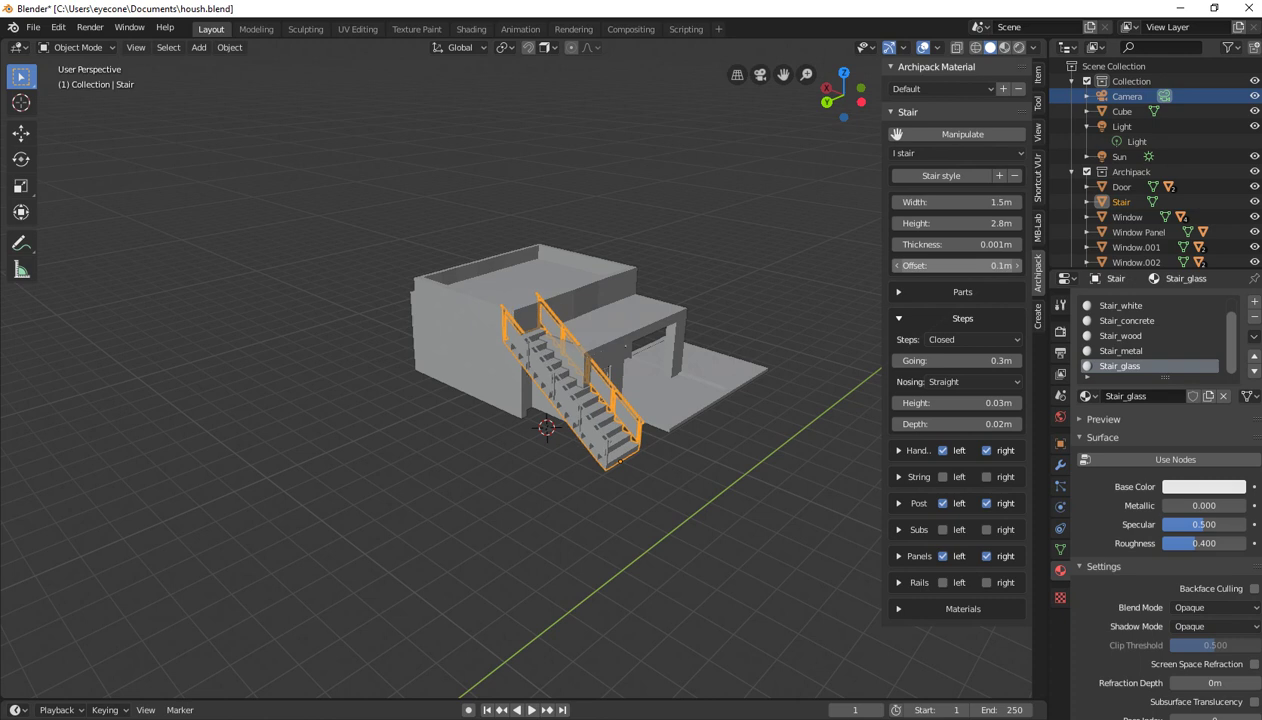
drag(955, 202, 925, 202)
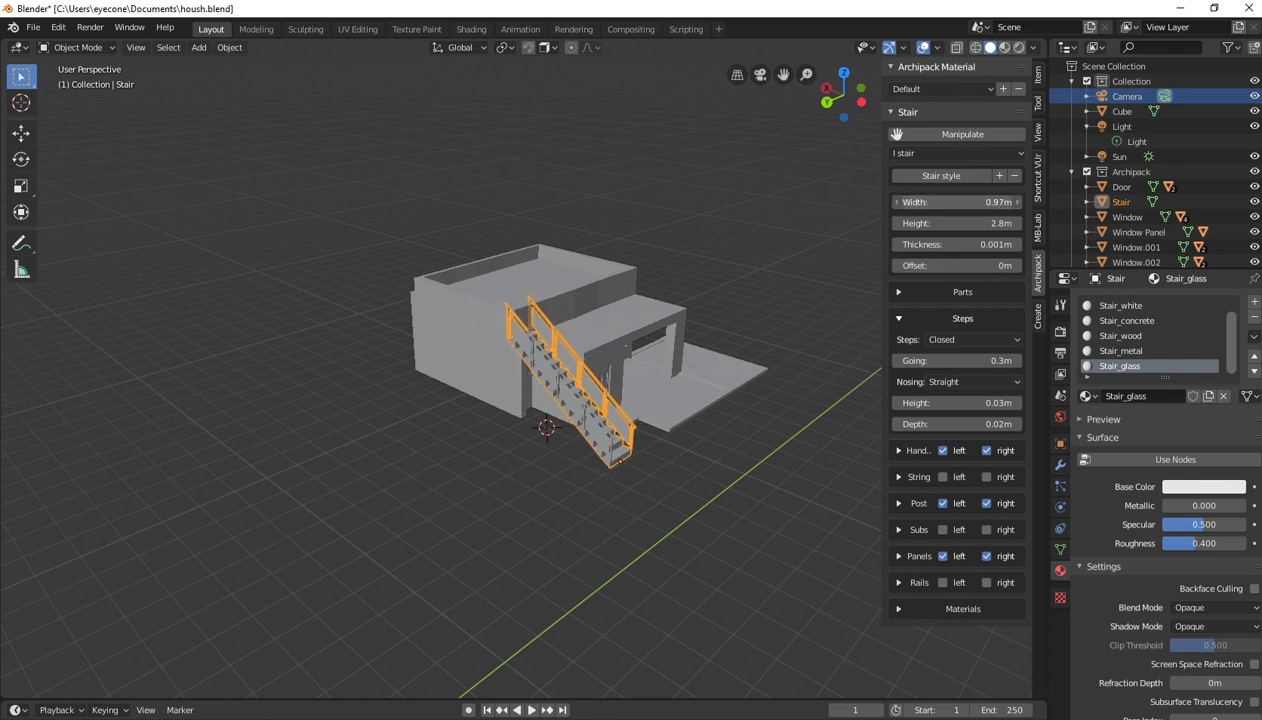
middle_drag(500, 400, 35, 360)
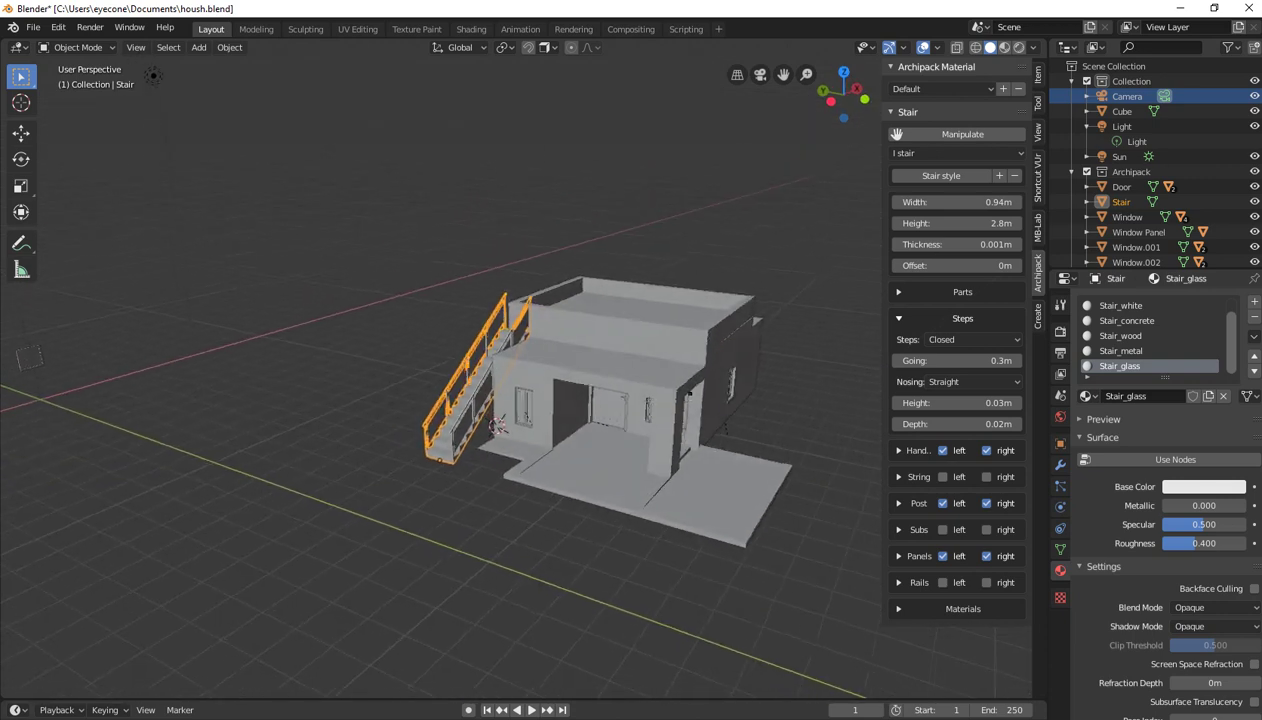
mouse_move(165, 88)
middle_down()
mouse_move(63, 170)
mouse_move(549, 406)
middle_up()
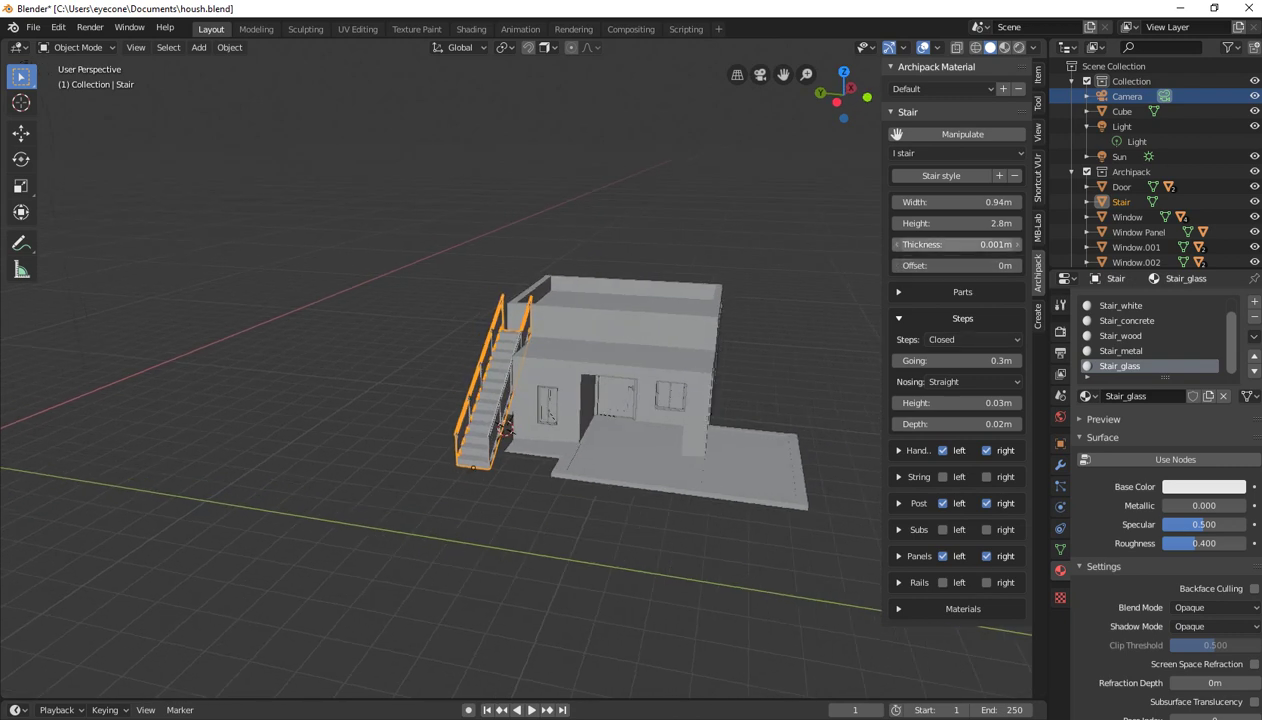
drag(955, 202, 940, 202)
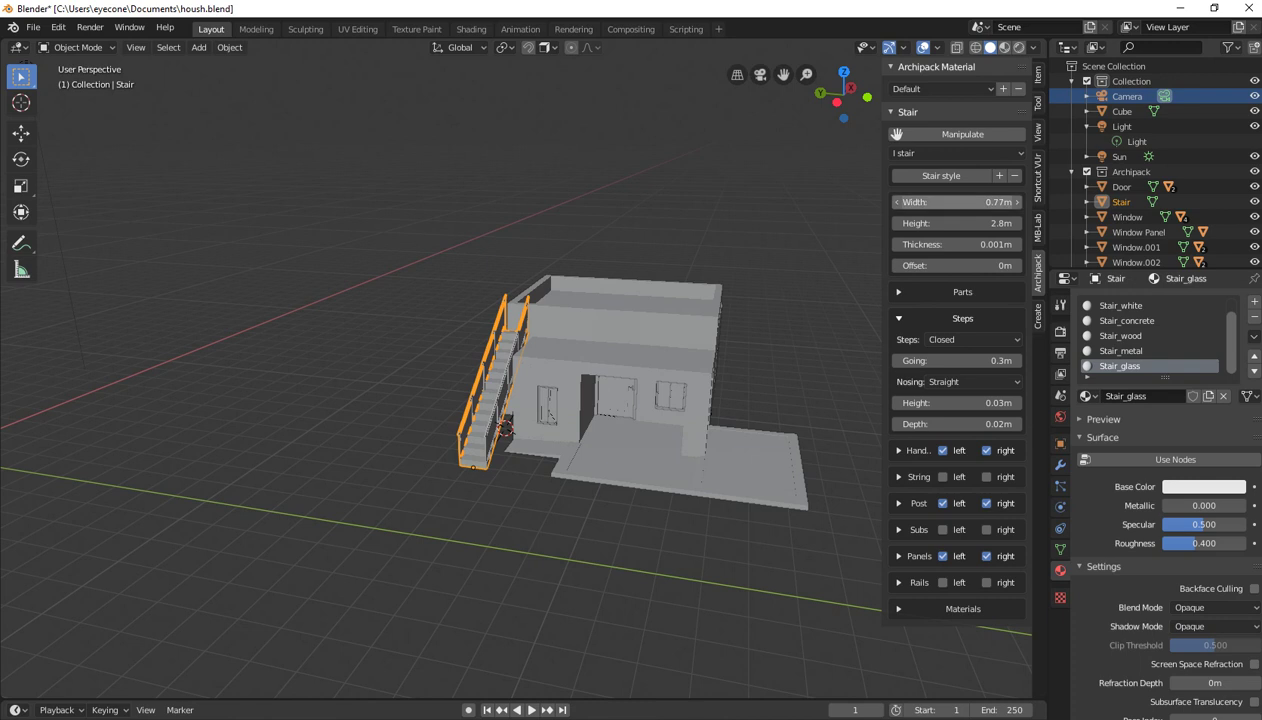
middle_drag(547, 413, 590, 400)
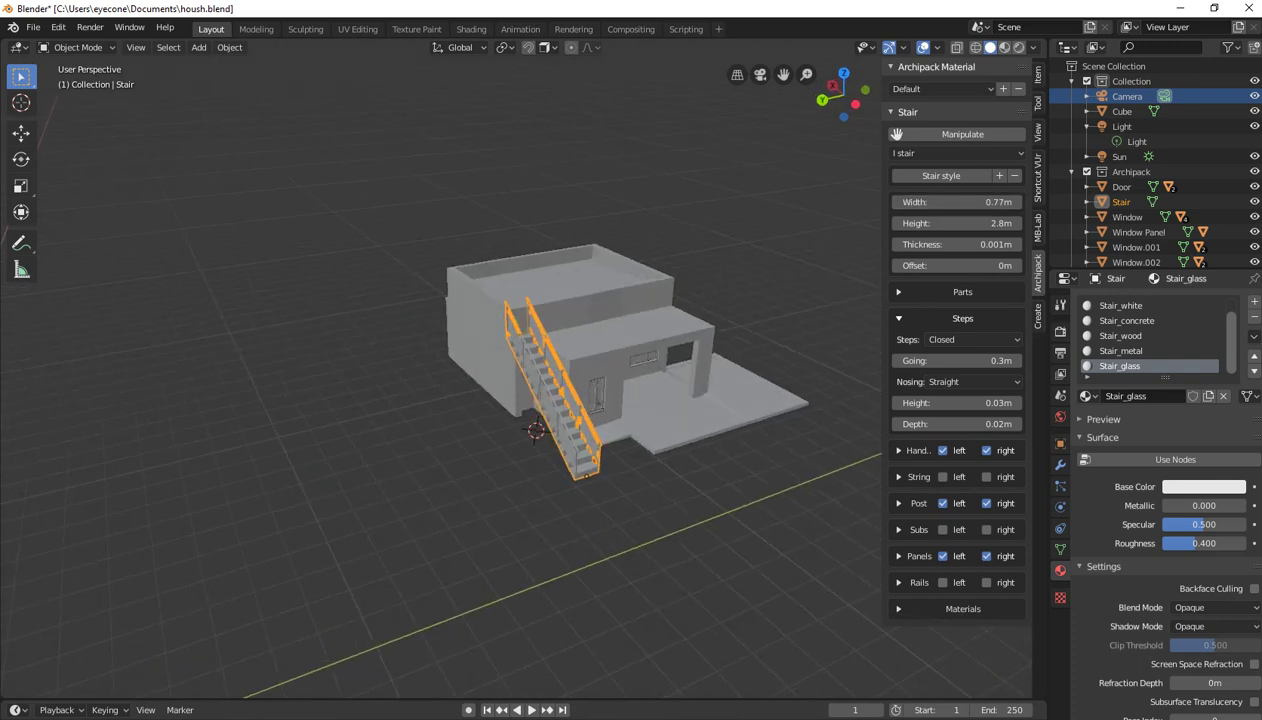
Nudge the stair along Y in top view until it sits snug against the house wall
key(KP_7)
key(g)
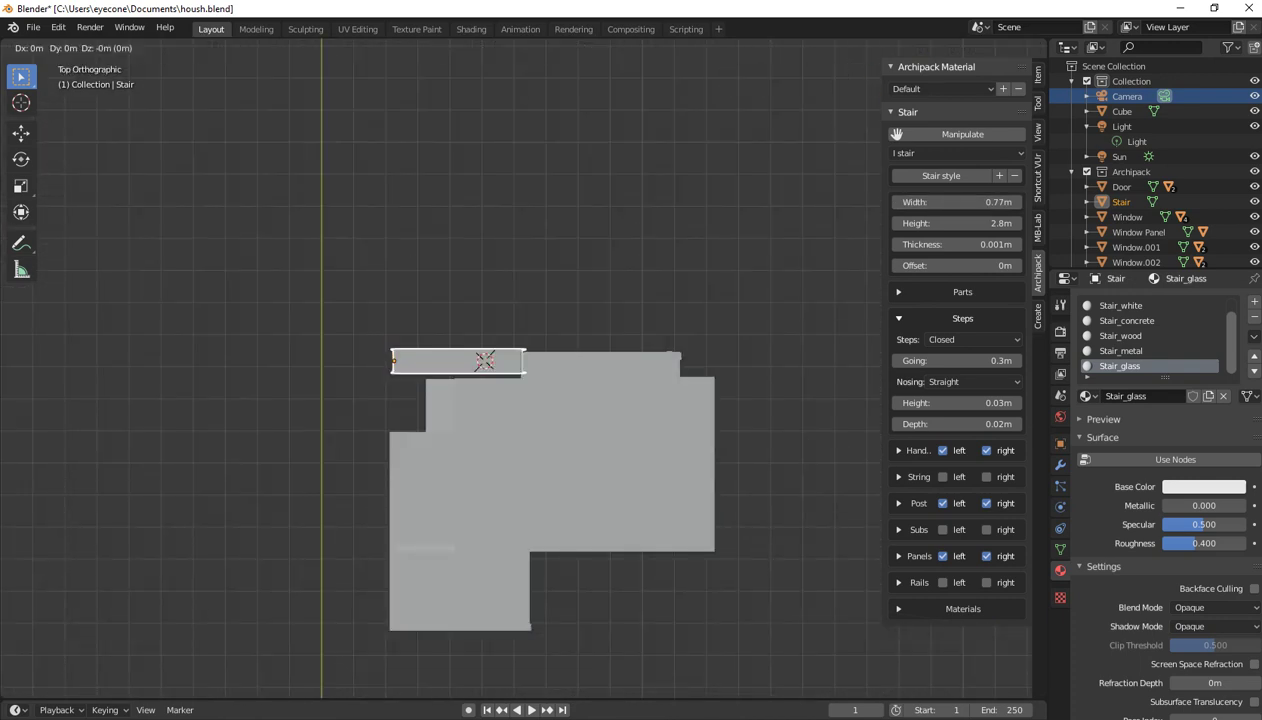
key(y)
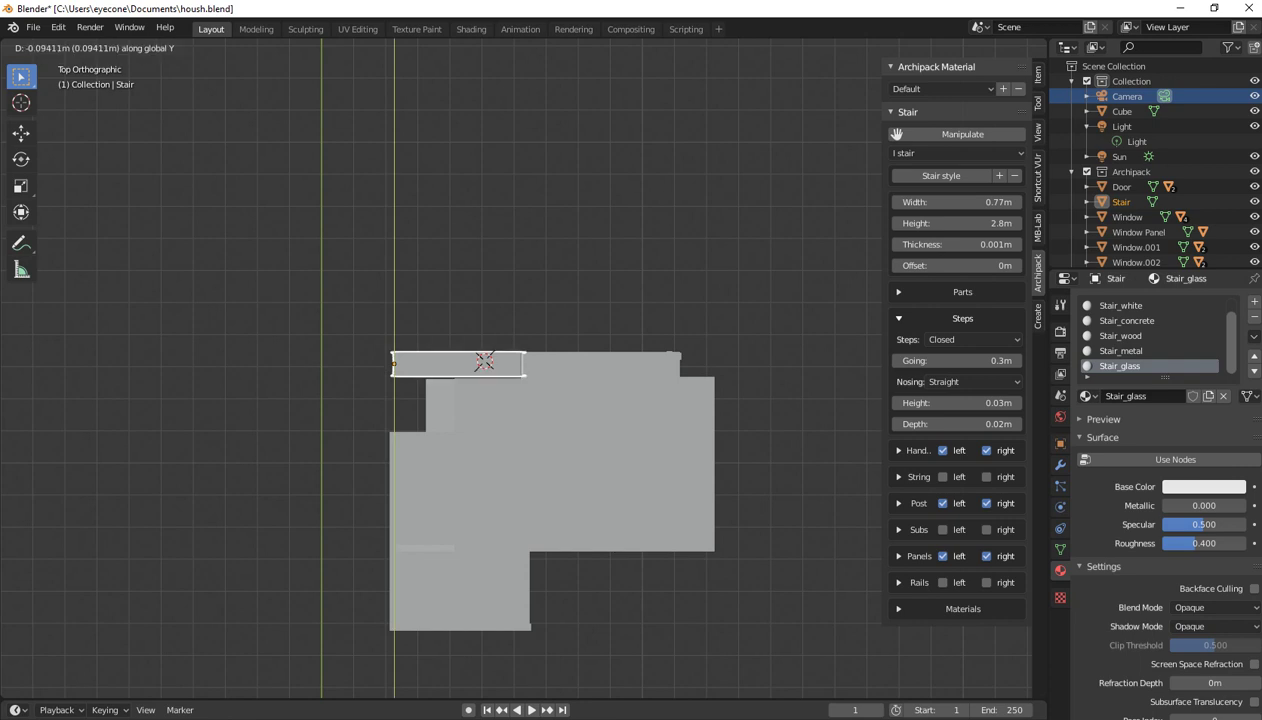
click(484, 361)
mouse_move(484, 361)
middle_down()
mouse_move(296, 248)
mouse_move(484, 418)
middle_up()
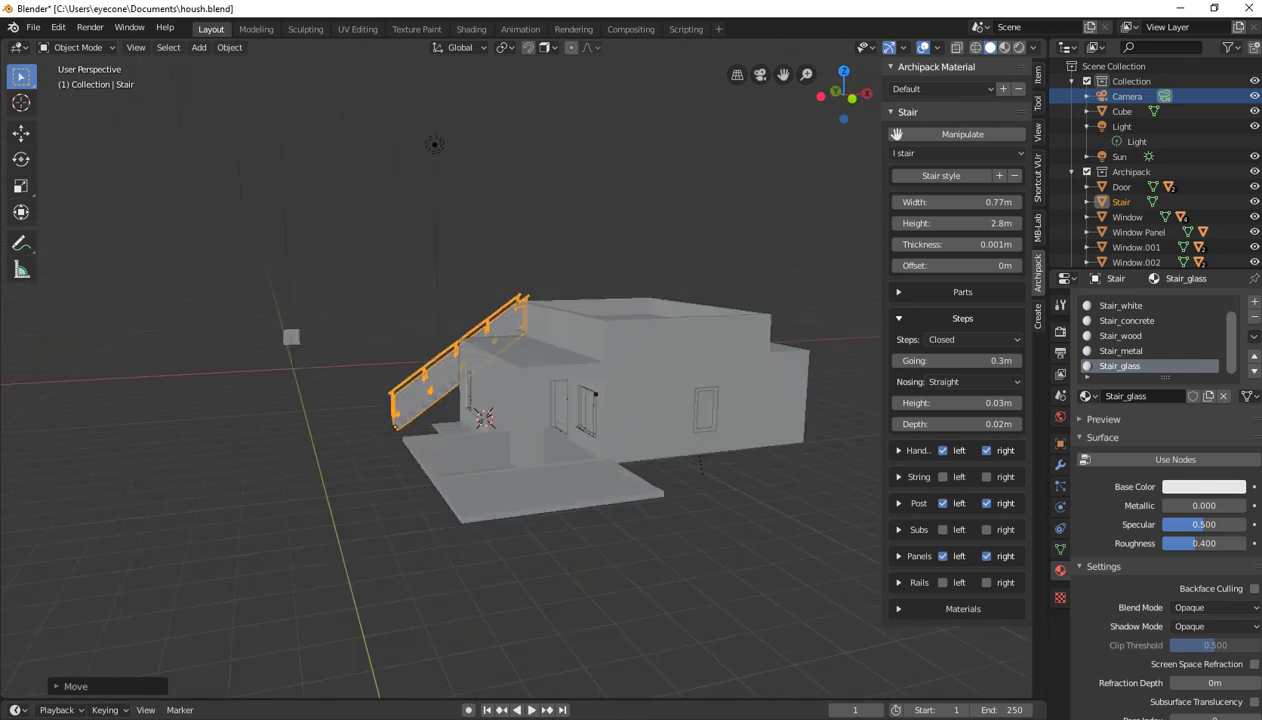
scroll(460, 457, up, 4)
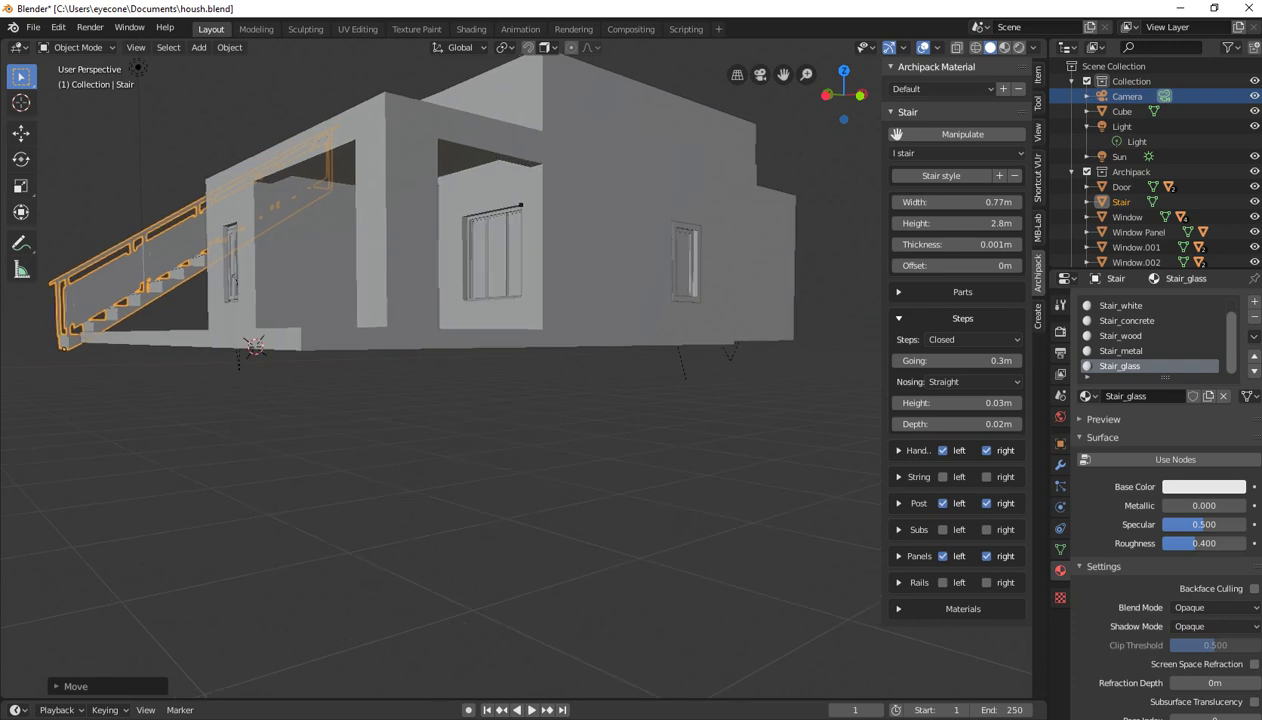
scroll(145, 97, up, 3)
scroll(145, 97, down, 3)
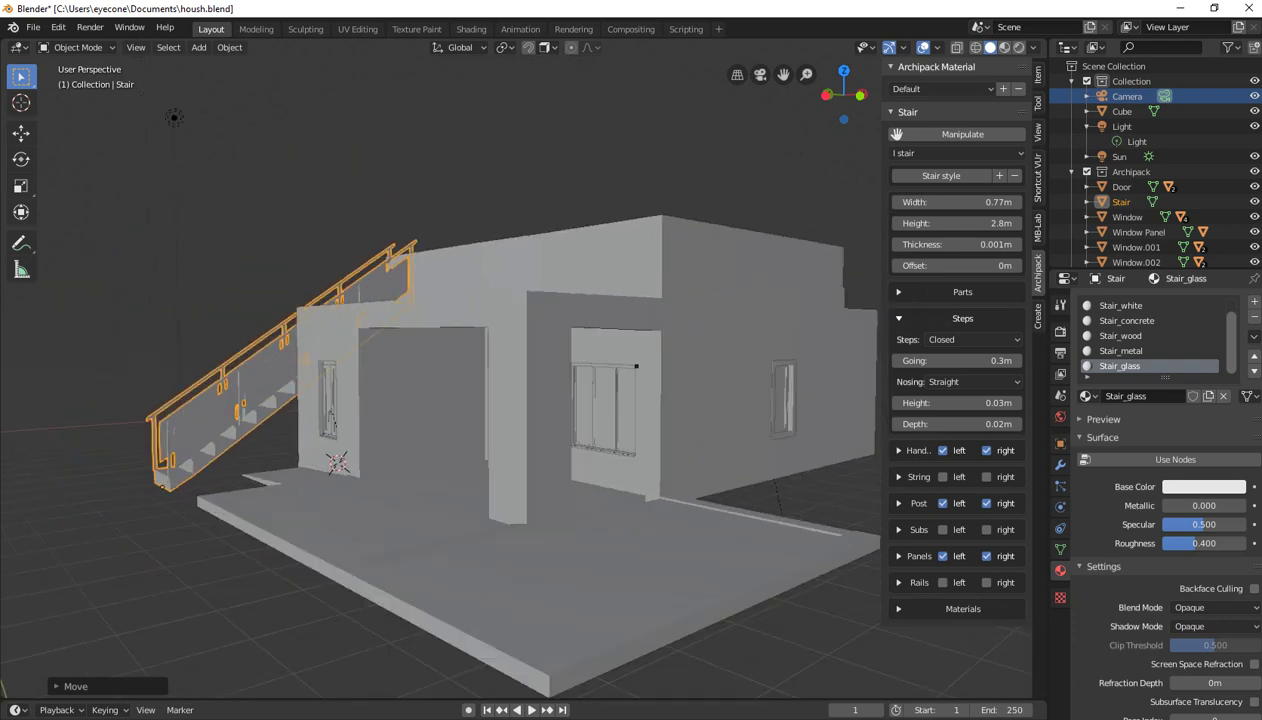